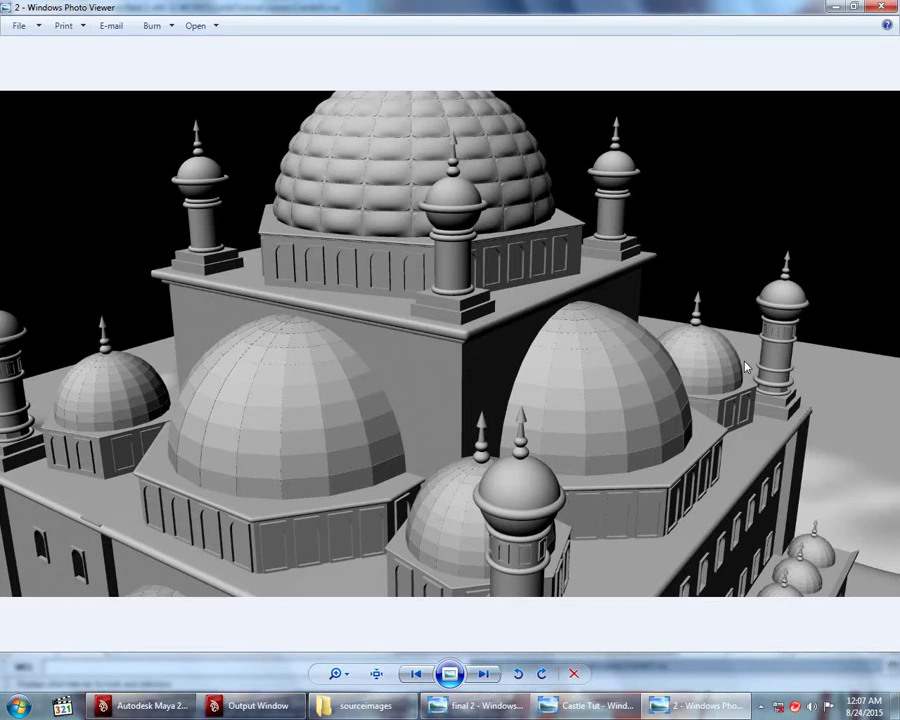
Step: Switch Photo Viewer to reference image 2, the mosque render with domes and minarets
click(415, 673)
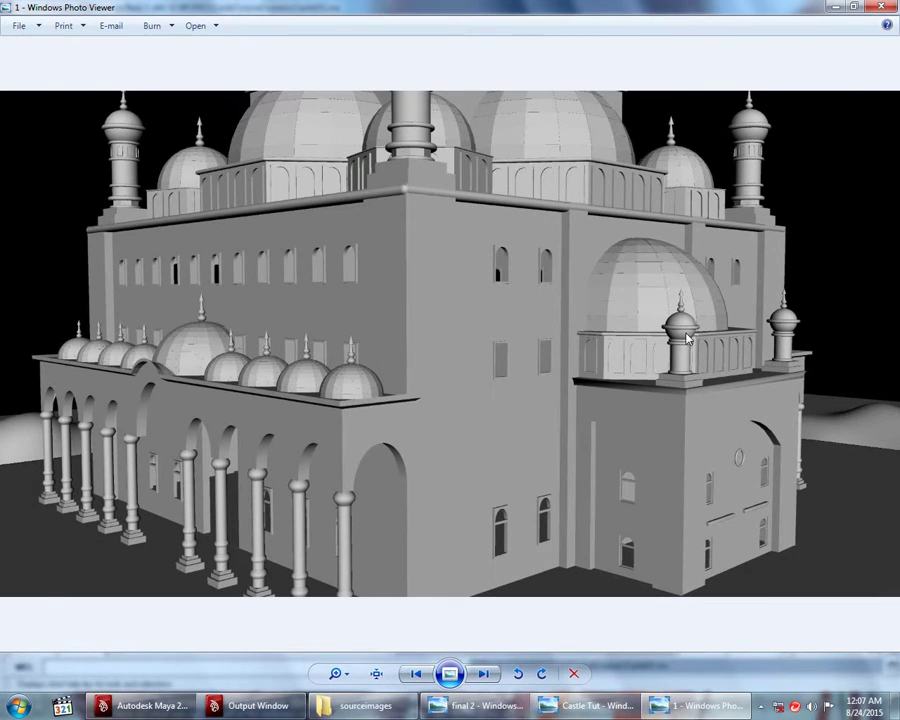
Step: Back in Maya, create a new polygon cube beside the domed kiosk
click(145, 705)
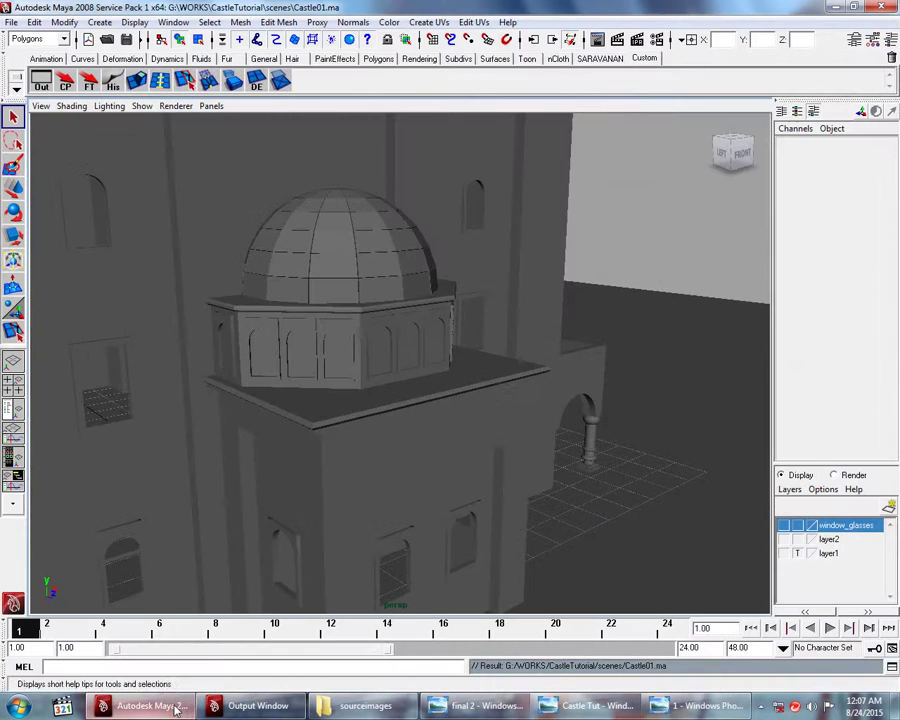
alt+drag(400, 426, 330, 300)
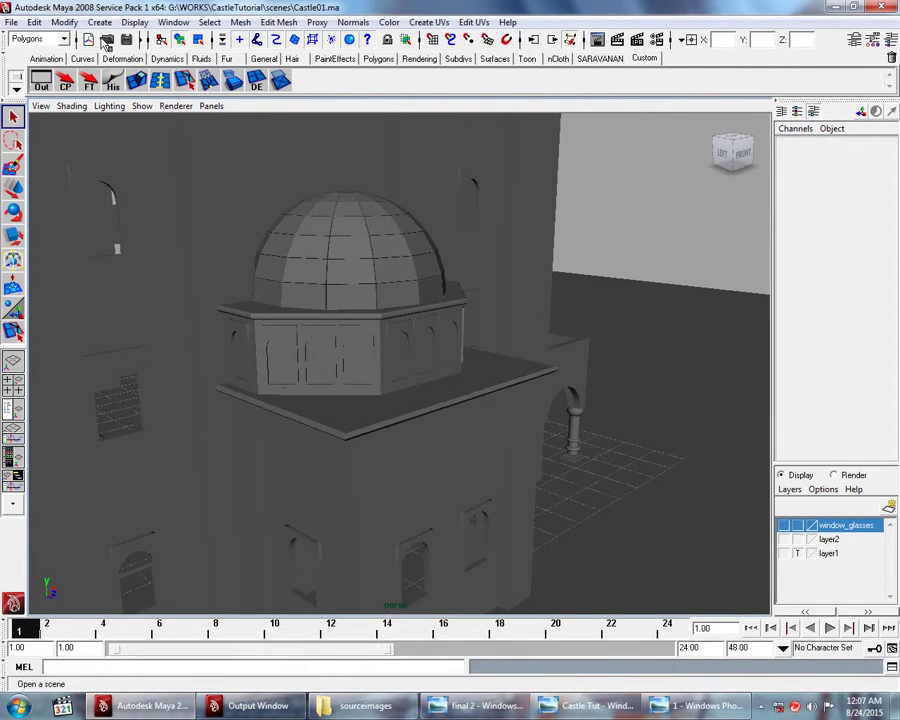
click(100, 22)
click(255, 76)
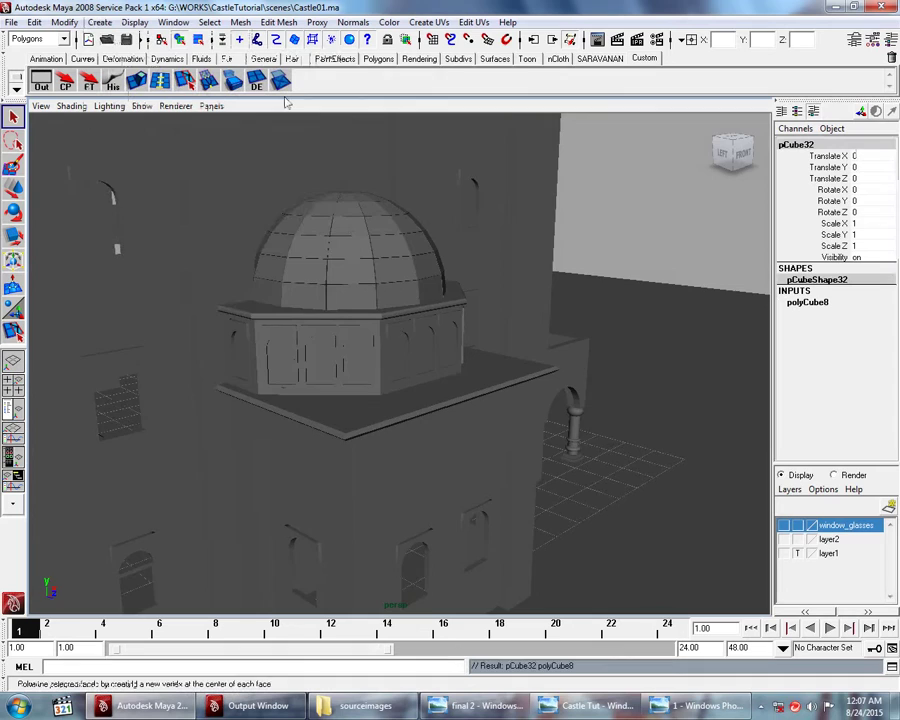
alt+drag(380, 280, 390, 375)
Step: Move the cube up to roof level and into the roof corner on the ledge
key(w)
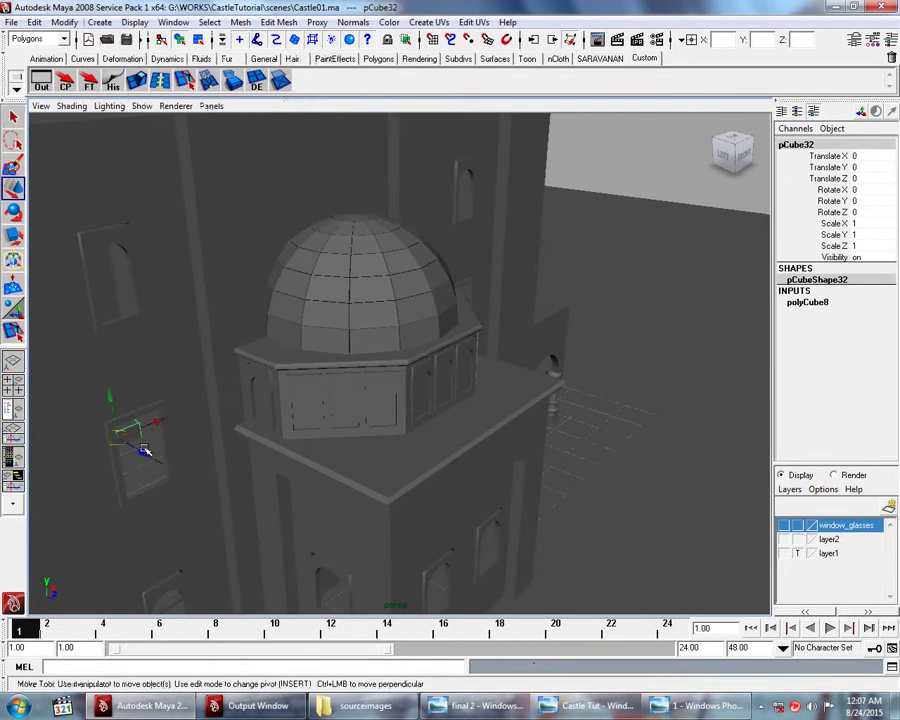
drag(145, 450, 388, 567)
drag(378, 518, 404, 442)
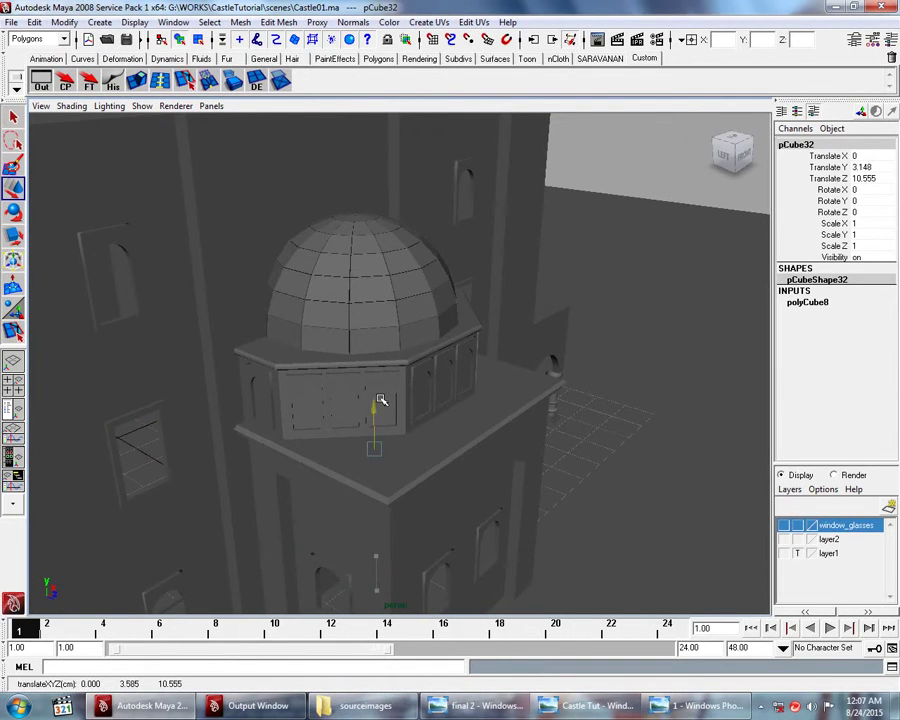
mouse_move(503, 478)
mouse_down()
mouse_move(478, 395)
mouse_move(430, 448)
mouse_up()
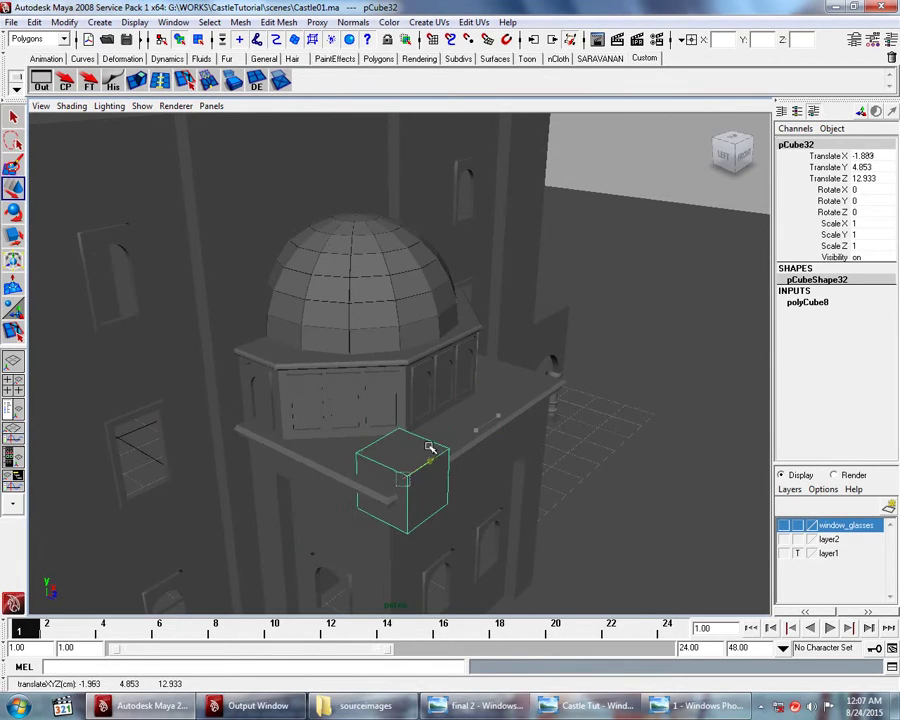
mouse_move(446, 494)
mouse_down()
mouse_move(376, 474)
mouse_move(362, 481)
mouse_up()
key(r)
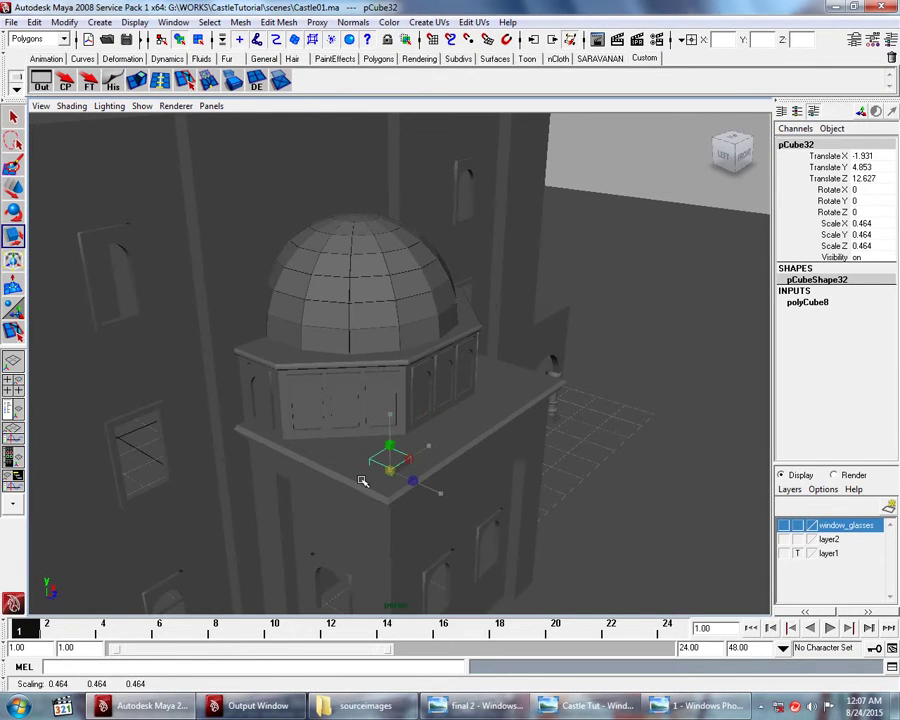
key(w)
drag(392, 432, 390, 410)
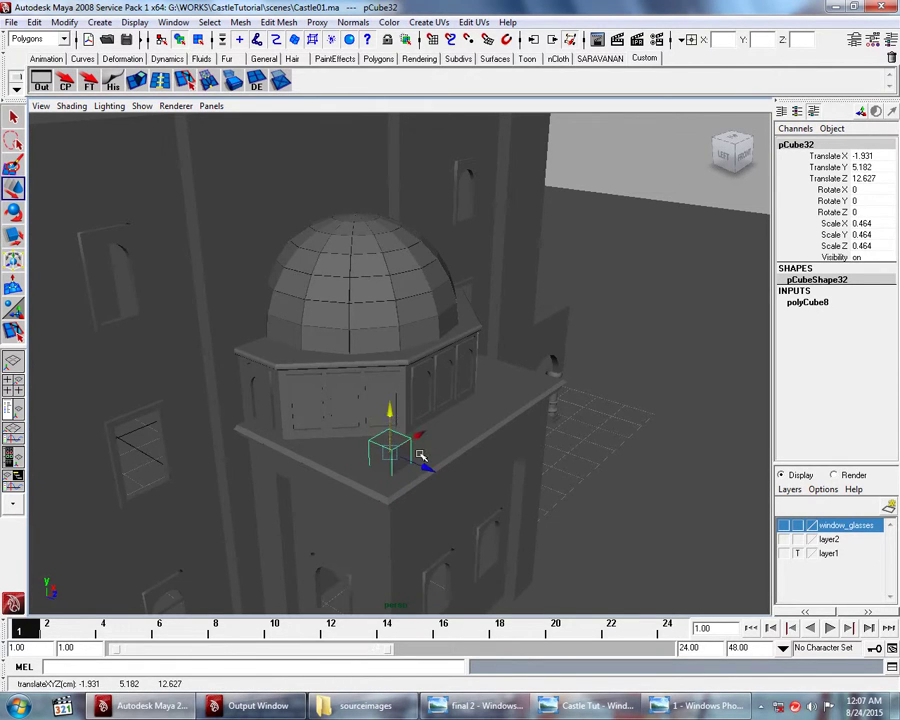
Step: Scale the cube down into a thin, flat square slab
scroll(421, 456, up, 3)
alt+drag(376, 476, 326, 406)
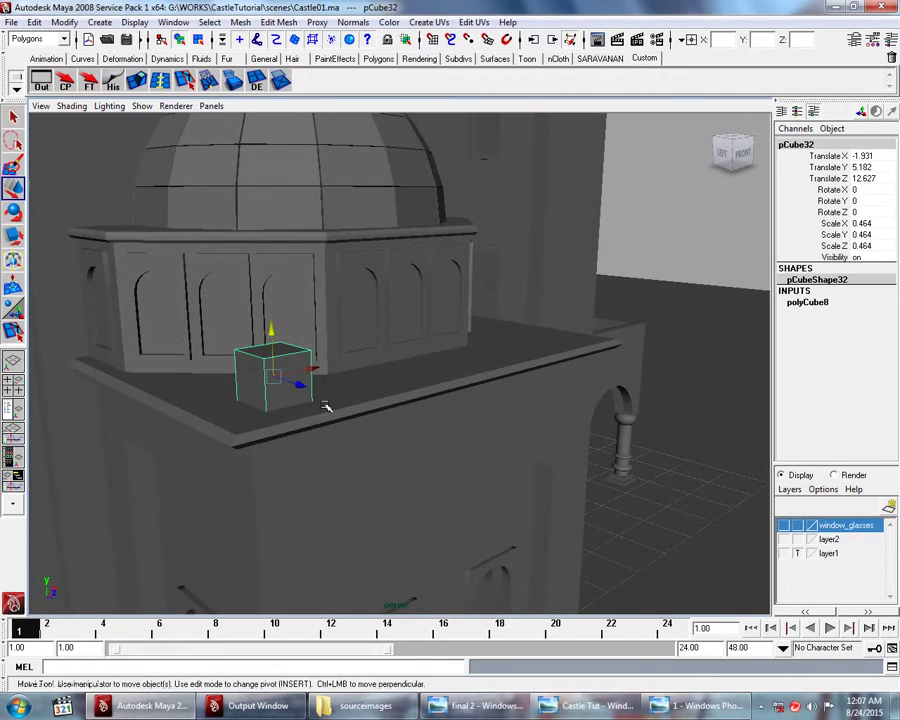
key(r)
drag(272, 318, 280, 360)
drag(271, 315, 271, 315)
key(w)
mouse_move(311, 374)
alt+mouse_down()
mouse_move(311, 390)
mouse_move(295, 399)
mouse_move(307, 410)
mouse_move(400, 422)
mouse_move(298, 528)
mouse_move(253, 537)
mouse_move(318, 494)
alt+mouse_up()
key(r)
key(w)
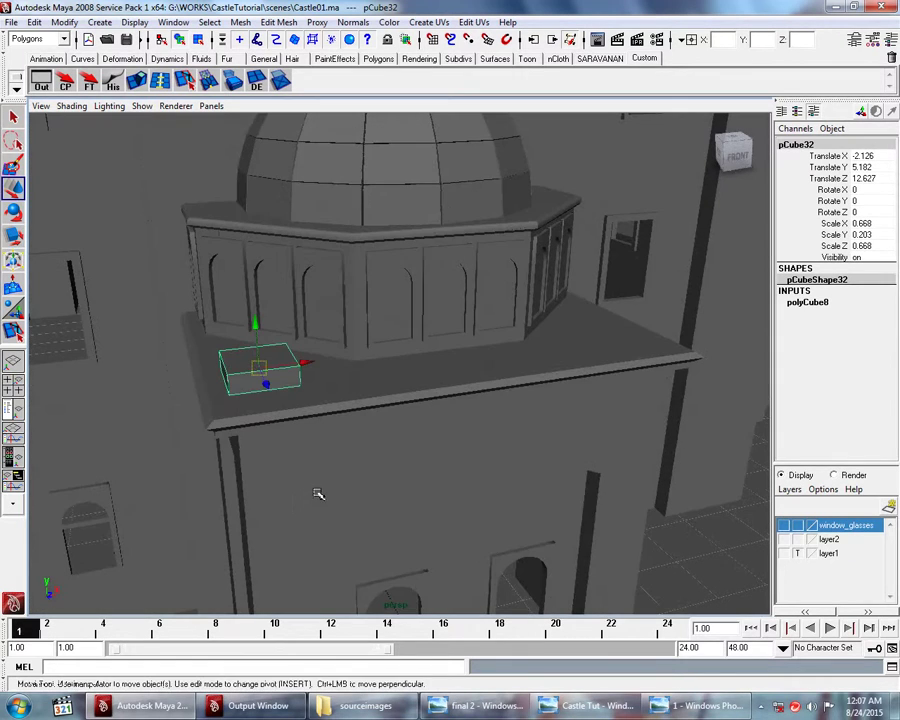
key(r)
mouse_move(257, 307)
mouse_down()
mouse_move(259, 396)
mouse_move(330, 391)
mouse_move(550, 428)
mouse_move(476, 388)
mouse_up()
Step: Seat the slab on the ledge at Y 5.024 and select its top face
key(w)
mouse_move(476, 388)
alt+right_down()
mouse_move(472, 474)
mouse_move(478, 470)
alt+right_up()
mouse_move(466, 476)
alt+mouse_down()
mouse_move(410, 424)
mouse_move(438, 442)
alt+mouse_up()
click(416, 425)
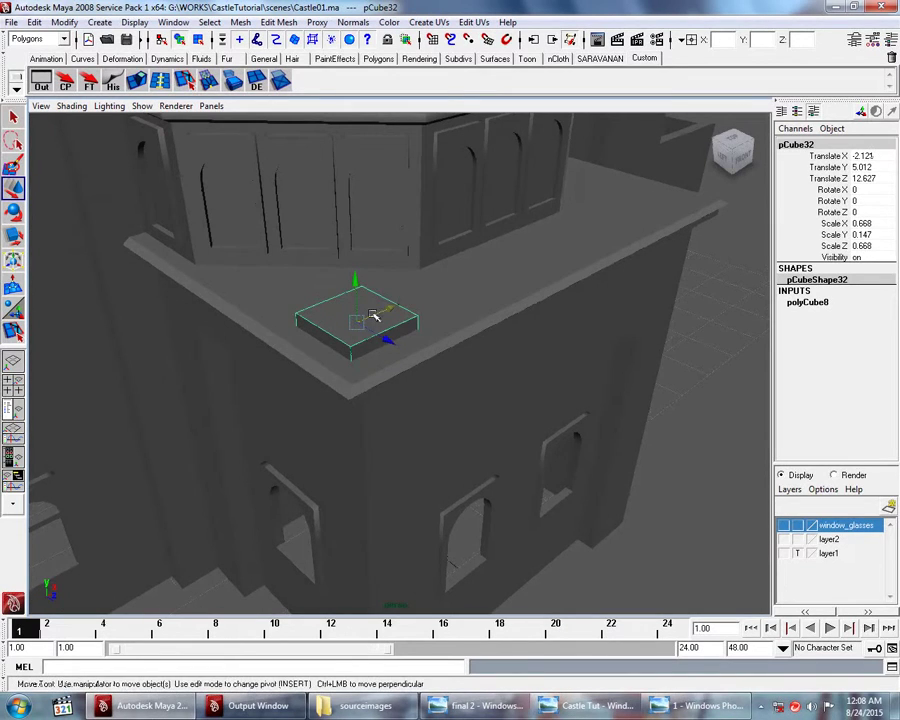
drag(357, 285, 357, 286)
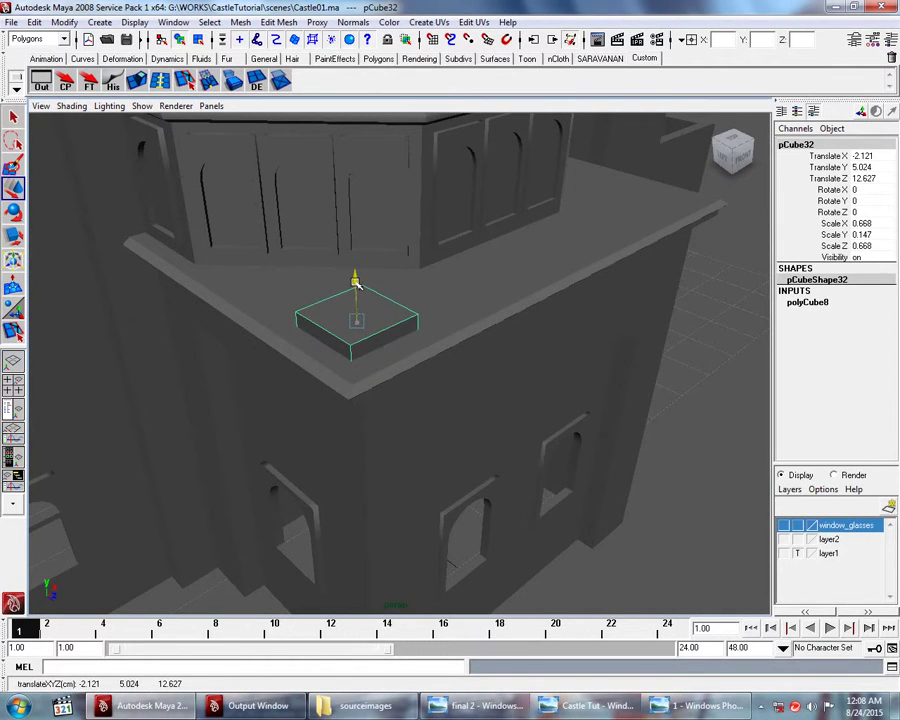
mouse_move(393, 336)
alt+mouse_down()
mouse_move(408, 354)
mouse_move(388, 344)
alt+mouse_up()
right_drag(388, 344, 391, 373)
click(394, 344)
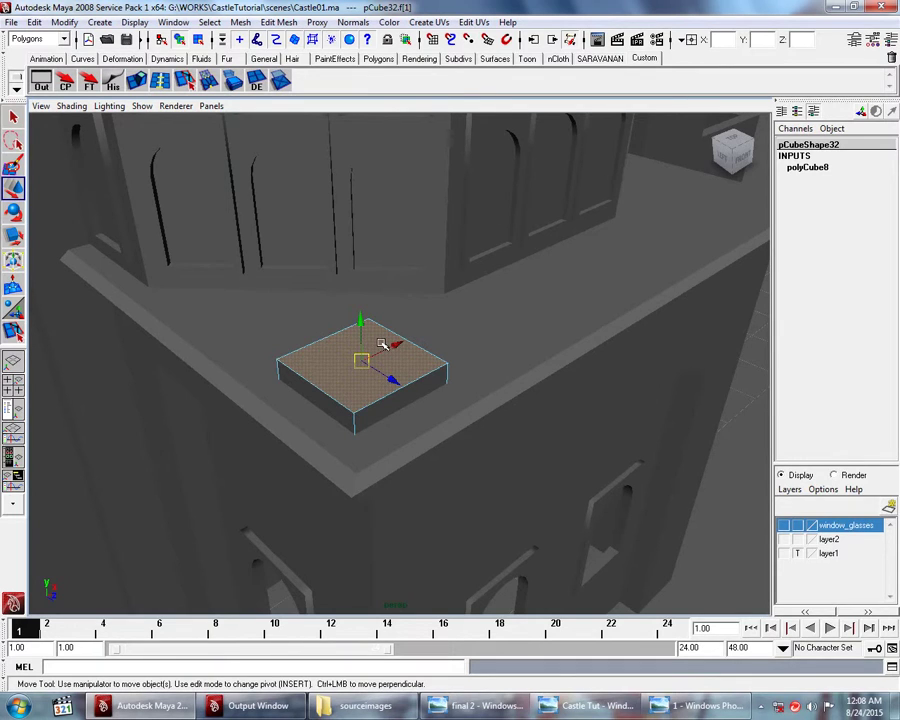
Step: Extrude the slab's top face and inset it to a 0.767 scale
mouse_move(316, 364)
right_down()
mouse_move(366, 344)
mouse_move(340, 386)
right_up()
click(336, 370)
click(138, 83)
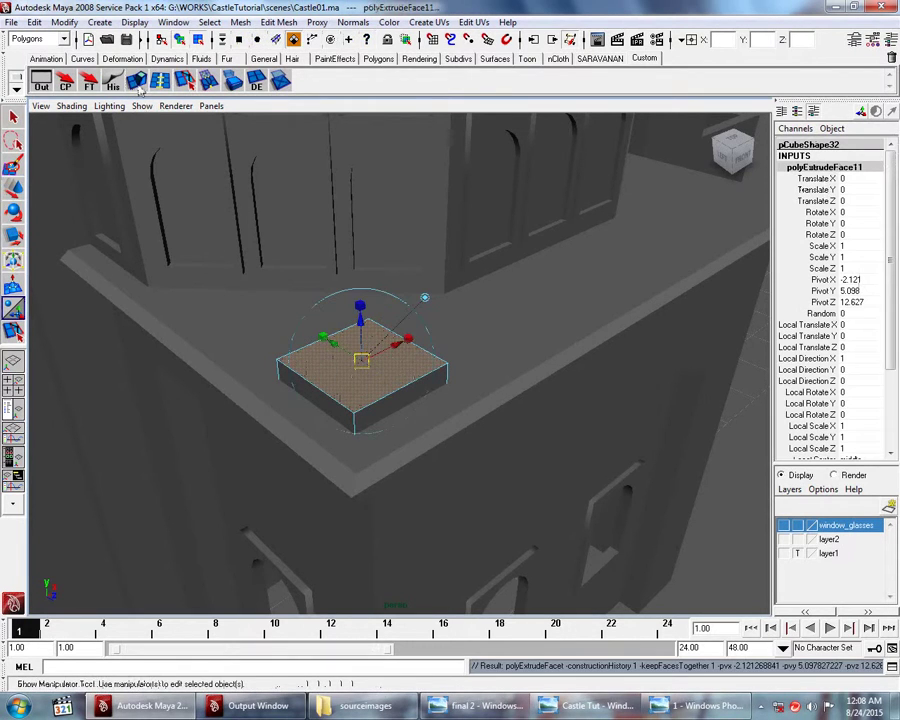
click(361, 305)
drag(368, 362, 358, 367)
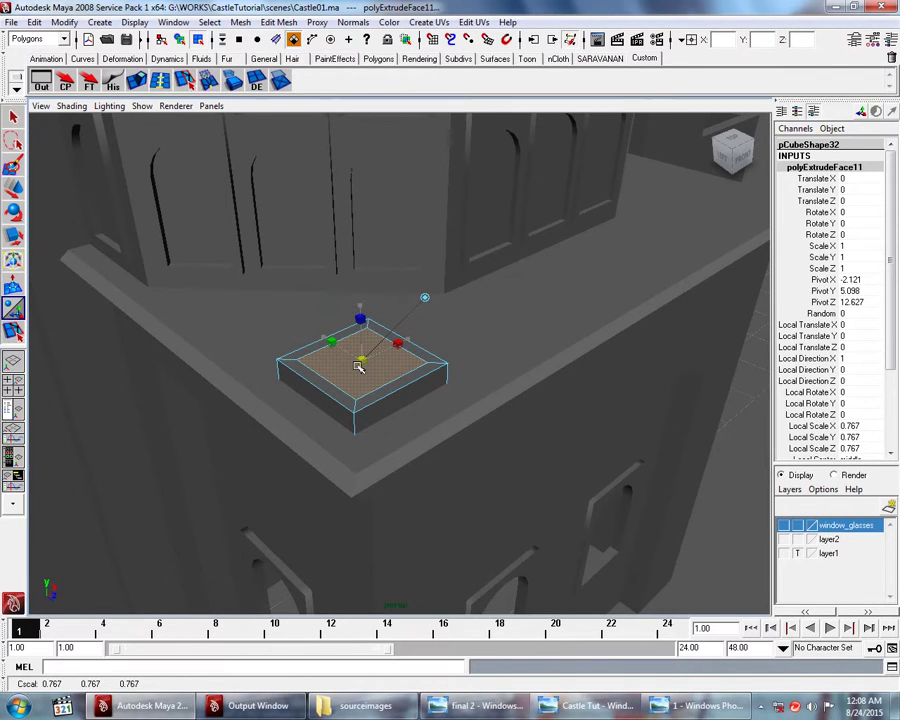
Step: Extrude the inset face again and raise it into a low second tier
click(139, 82)
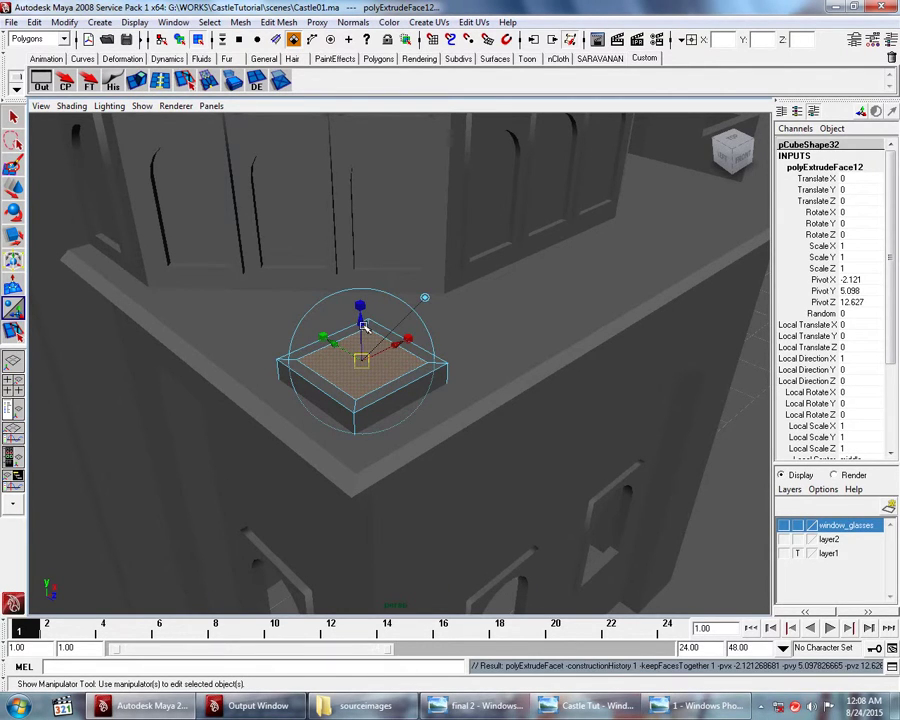
drag(362, 328, 354, 304)
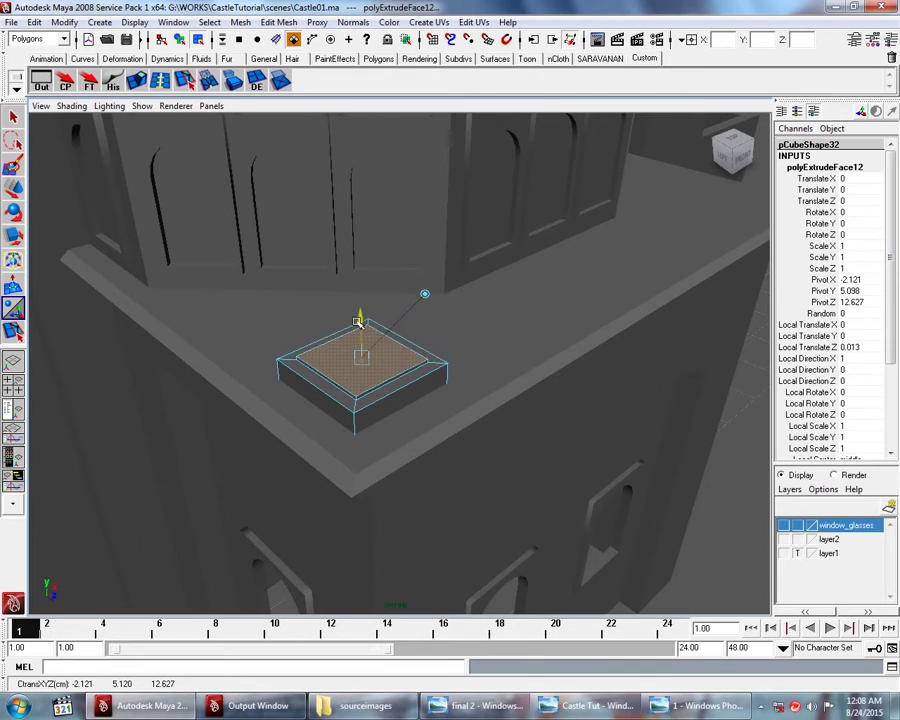
drag(353, 304, 388, 364)
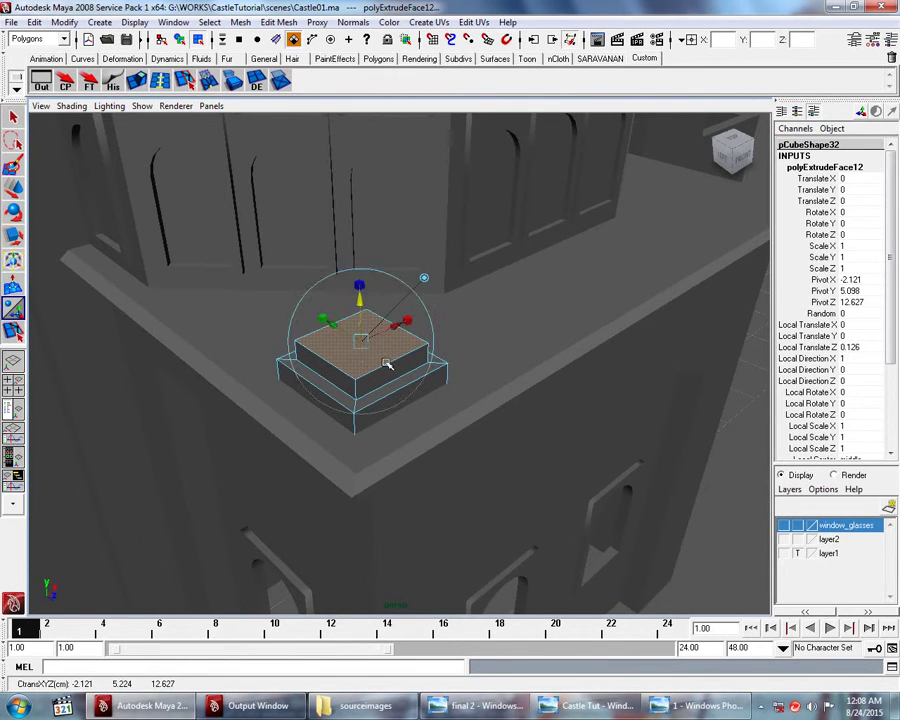
key(F8)
mouse_move(420, 368)
alt+mouse_down()
mouse_move(454, 291)
mouse_move(447, 349)
alt+mouse_up()
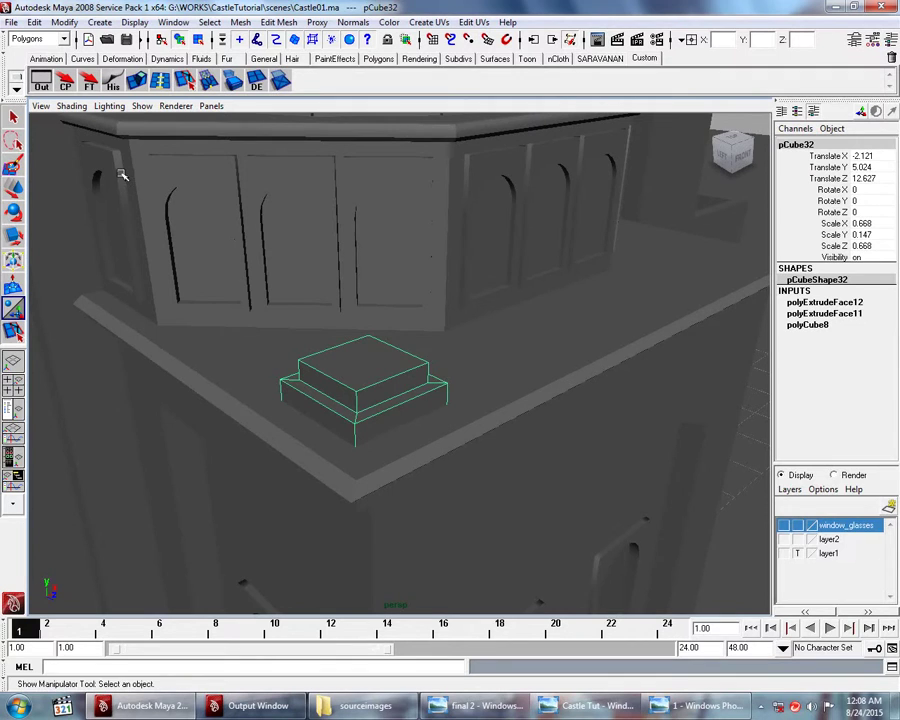
Step: Compare the stepped corner slab against the mosque reference image
key(w)
alt+drag(464, 386, 460, 386)
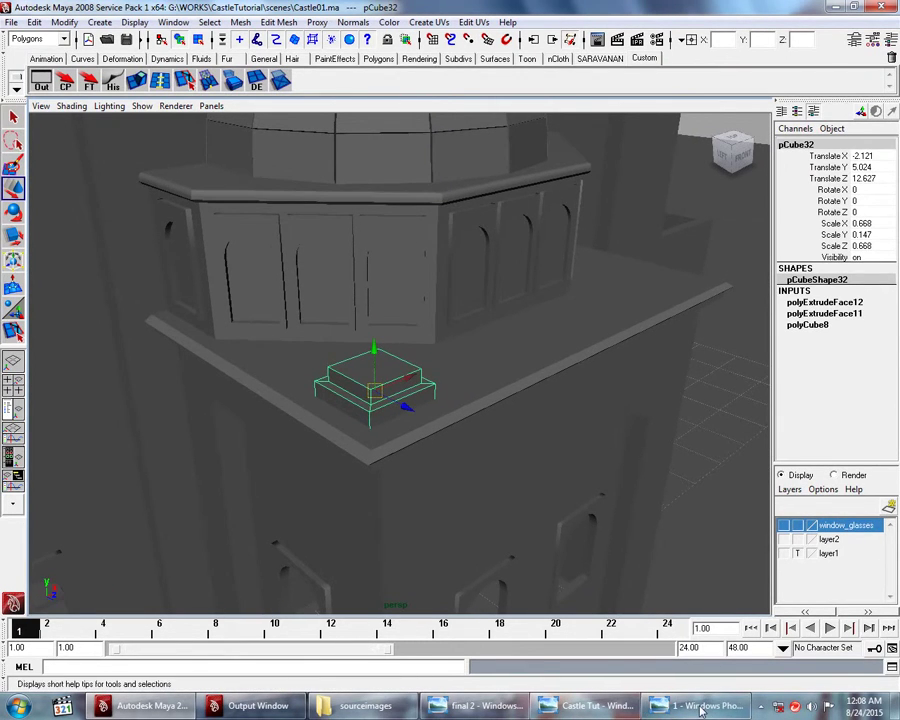
click(702, 709)
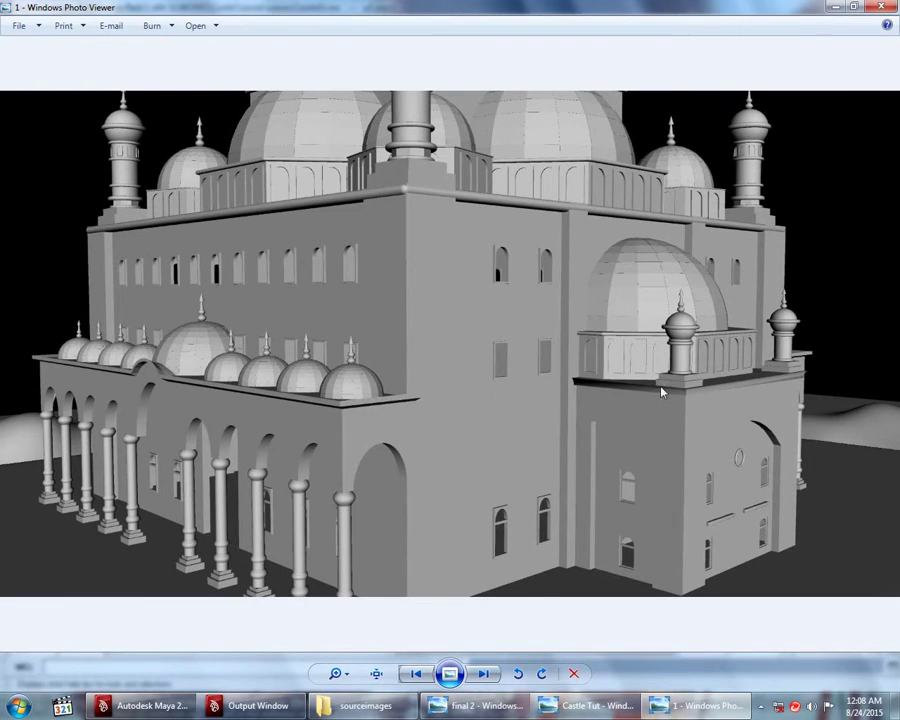
click(150, 706)
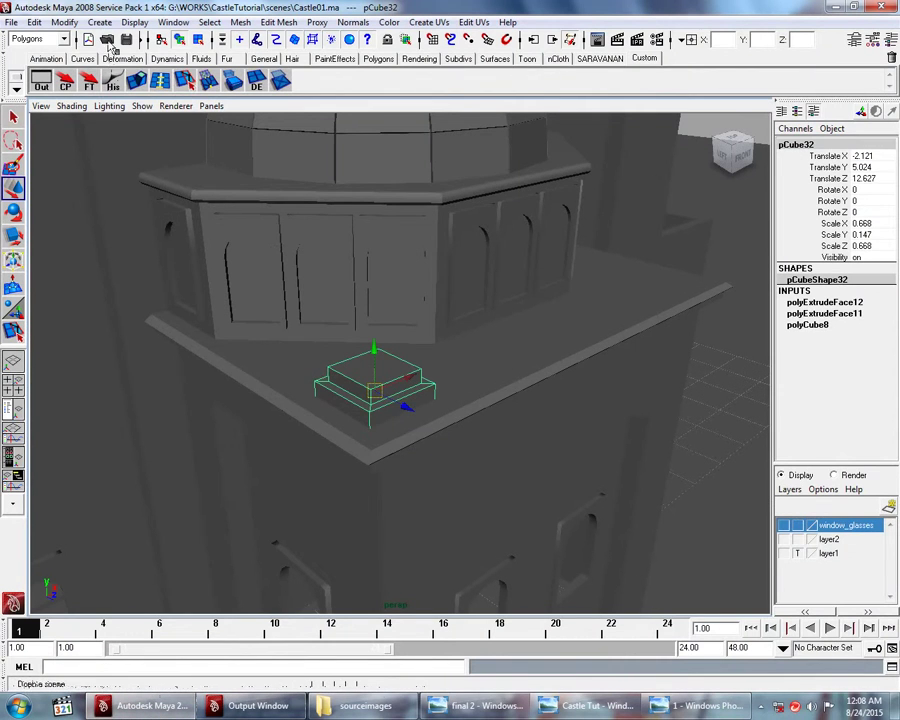
Step: Create a polygon cylinder and move it above the corner slab
click(100, 22)
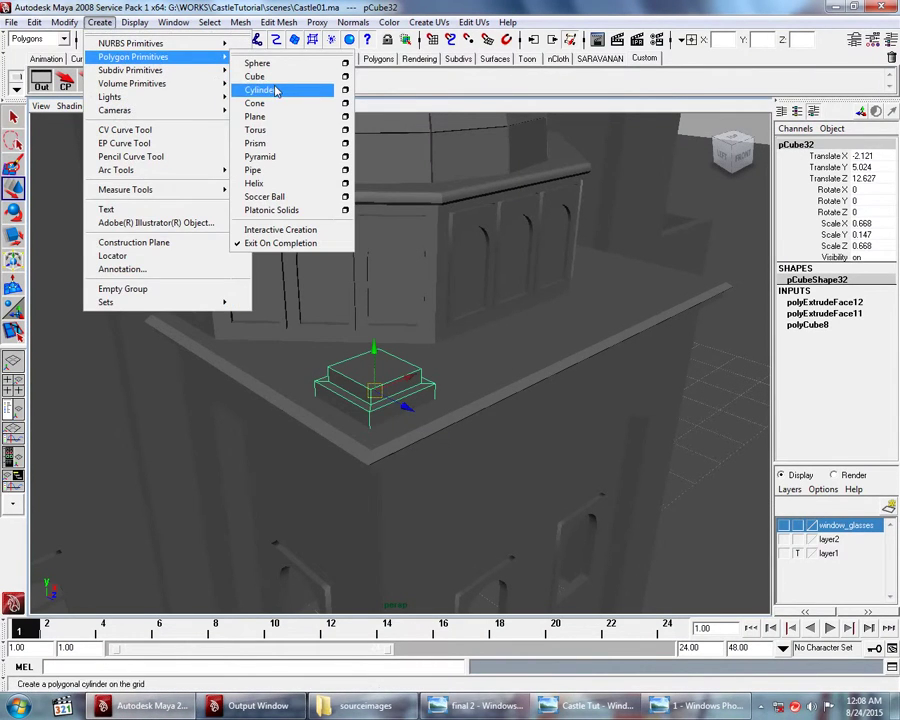
click(276, 88)
drag(128, 386, 466, 532)
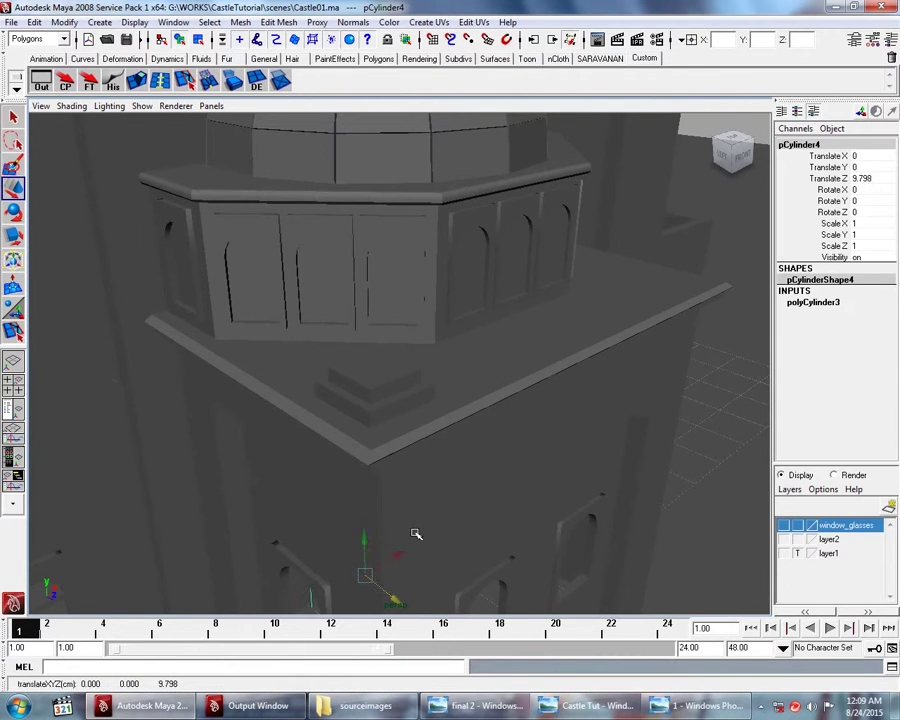
drag(366, 540, 365, 261)
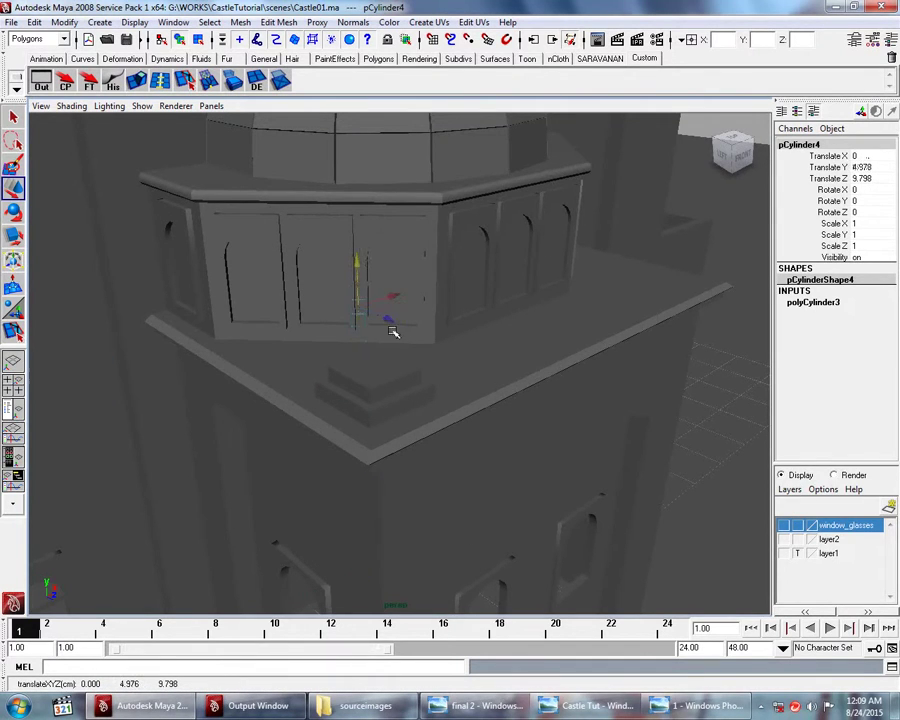
mouse_move(444, 354)
mouse_down()
mouse_move(582, 410)
mouse_move(402, 412)
mouse_up()
key(r)
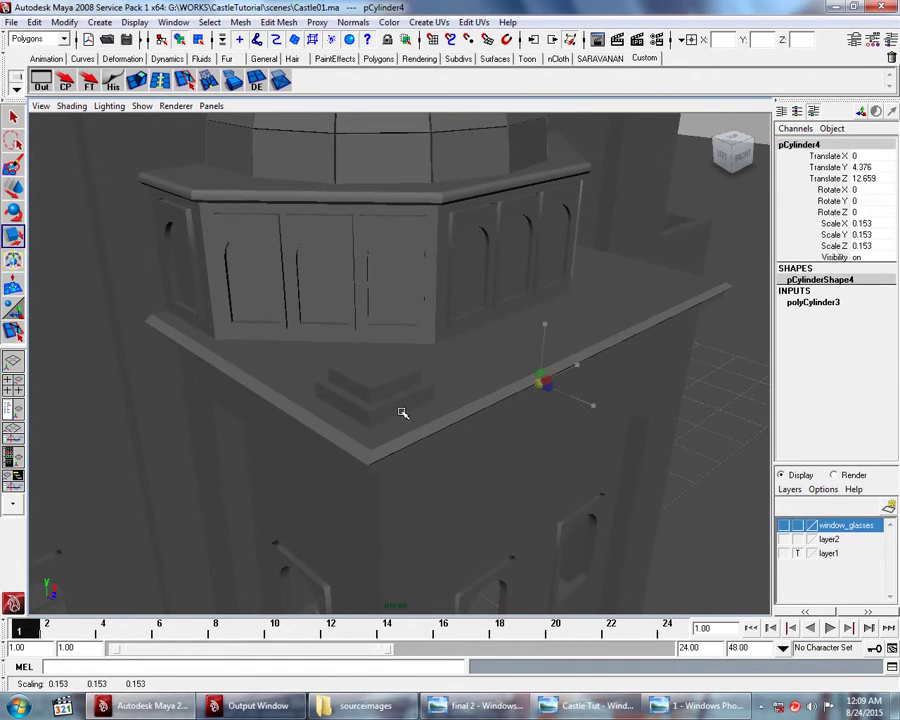
key(w)
mouse_move(545, 358)
mouse_down()
mouse_move(600, 268)
mouse_move(416, 352)
mouse_move(445, 403)
mouse_move(577, 494)
mouse_move(465, 452)
mouse_up()
Step: In front view, lower the cylinder onto the corner slab
mouse_move(307, 305)
alt+mouse_down()
mouse_move(351, 378)
mouse_move(368, 388)
alt+mouse_up()
key(space)
scroll(386, 398, up, 5)
alt+middle_drag(333, 362, 504, 432)
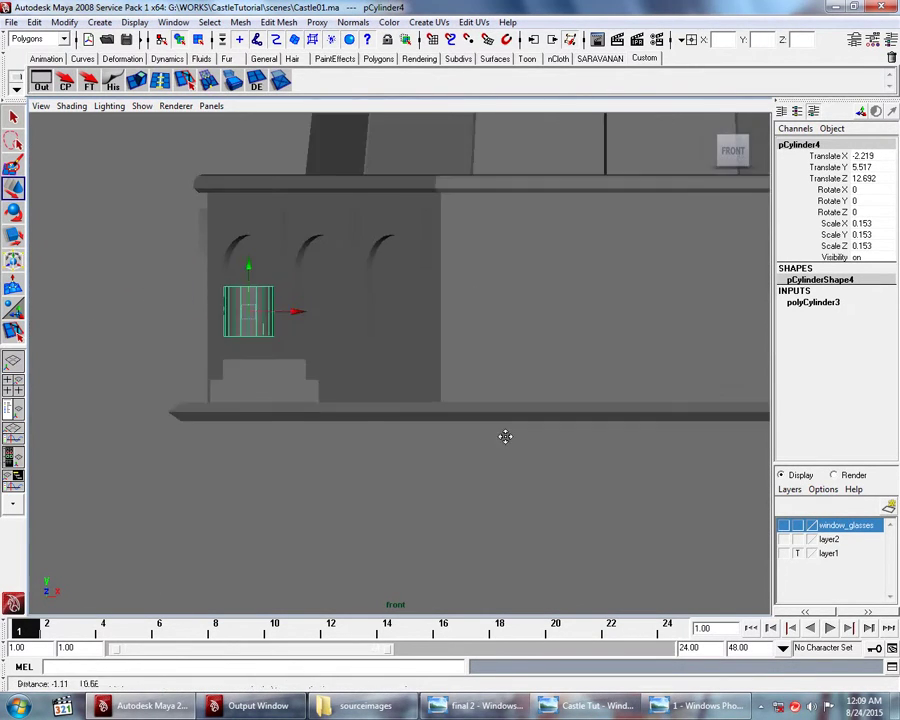
scroll(470, 426, up, 3)
drag(264, 347, 289, 385)
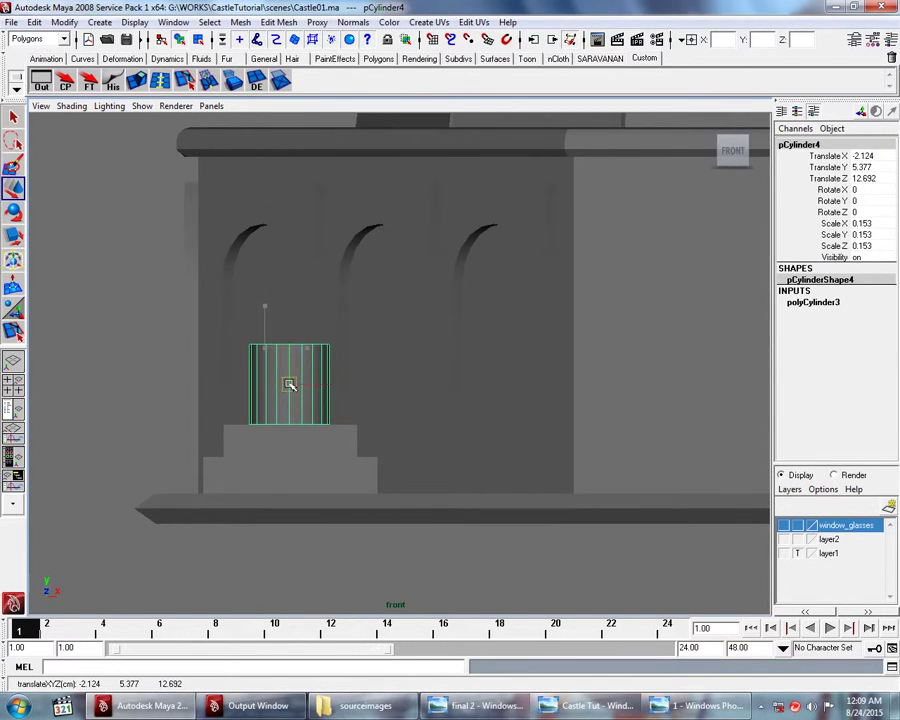
Step: Stretch pCylinder4 taller, raise it above its base, and compare with reference image 1
key(r)
drag(294, 336, 290, 234)
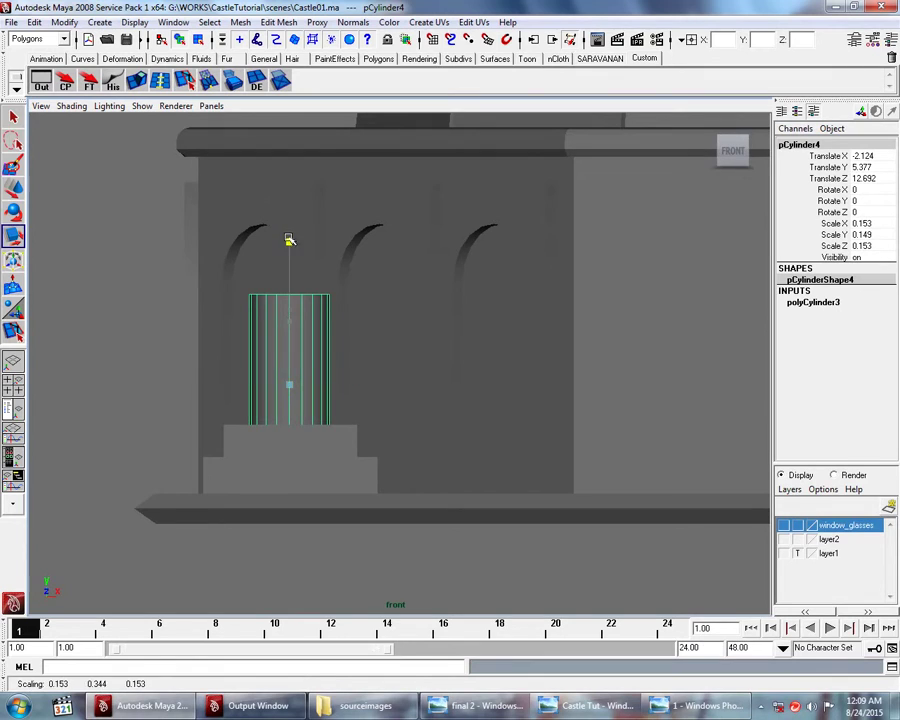
key(w)
drag(291, 344, 288, 291)
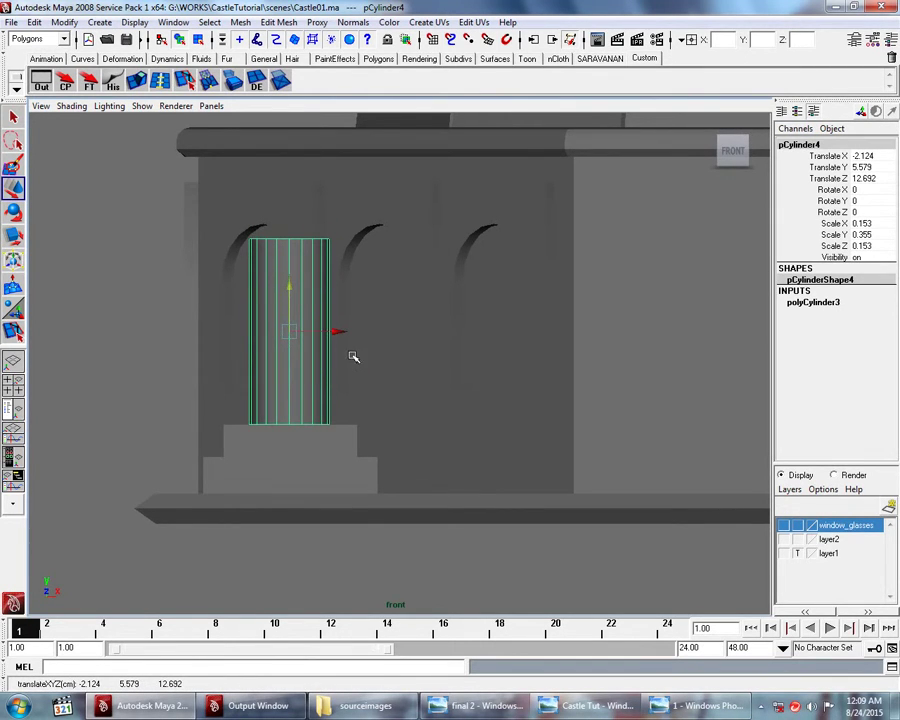
click(705, 706)
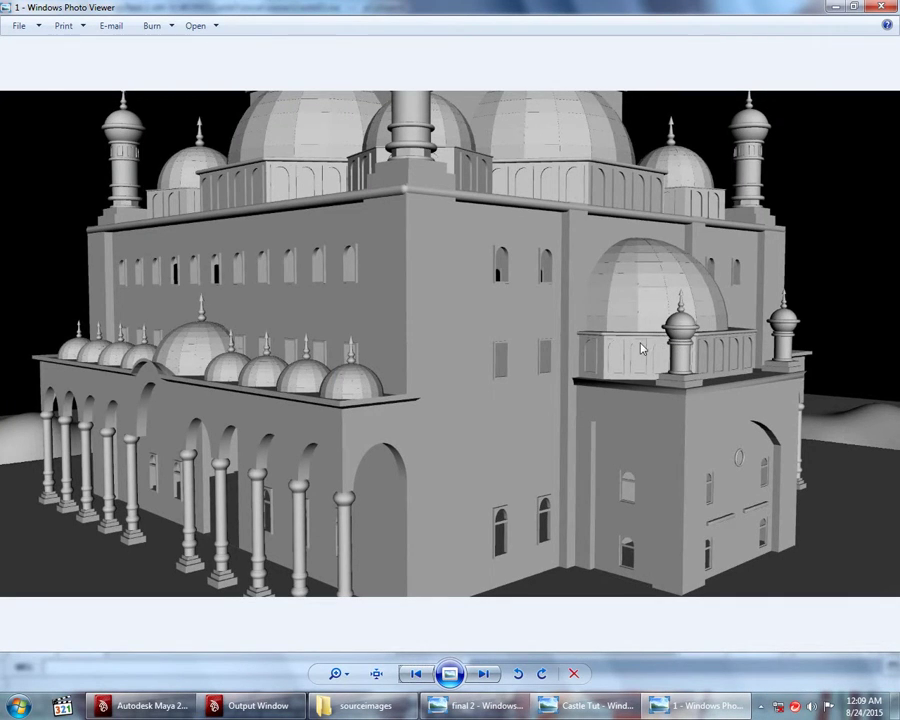
Step: Stretch pCylinder4 to Y scale 0.548 and raise it to match
key(alt+Tab)
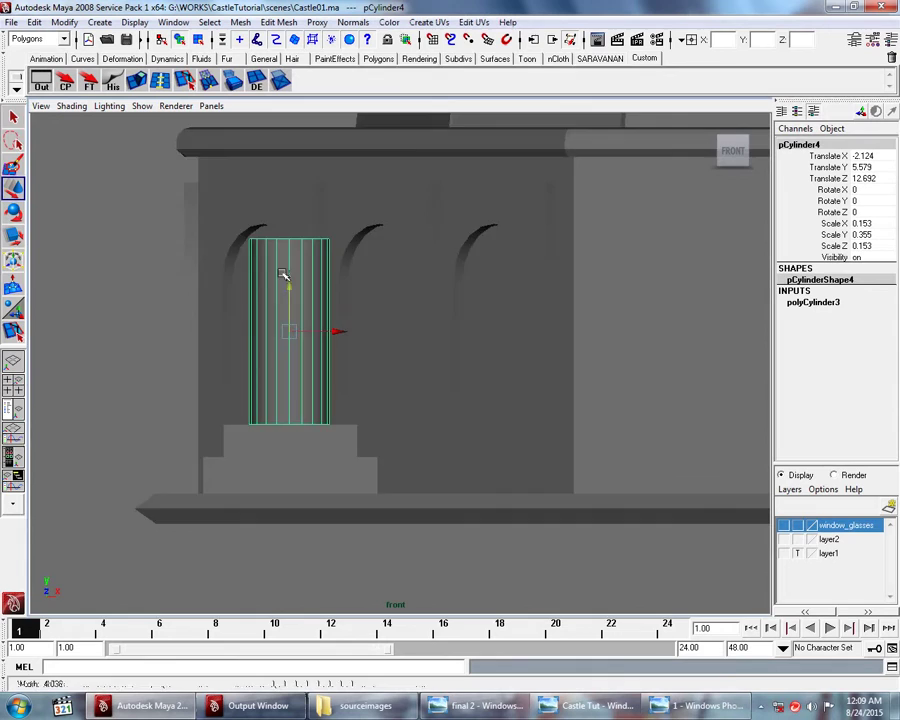
scroll(300, 290, down, 5)
scroll(360, 308, up, 2)
key(r)
drag(372, 292, 367, 255)
key(w)
drag(368, 318, 368, 302)
Step: In perspective view, set the cylinder's Subdivisions Caps to 0
key(space)
mouse_move(420, 314)
mouse_down()
mouse_move(406, 334)
mouse_move(442, 366)
mouse_move(458, 367)
mouse_up()
scroll(488, 386, up, 2)
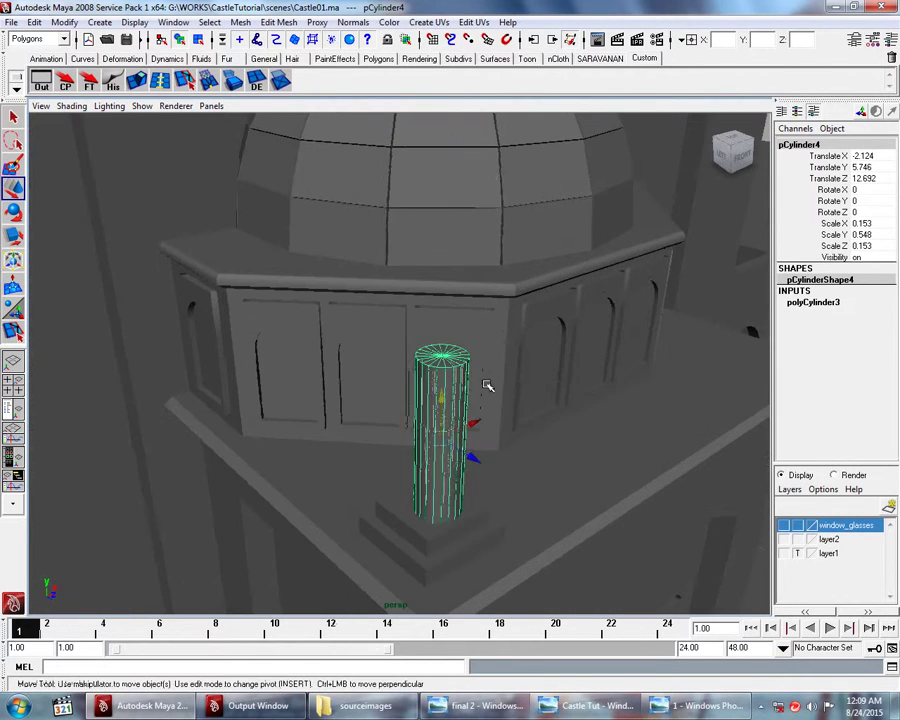
click(813, 302)
click(866, 358)
text(0)
key(Return)
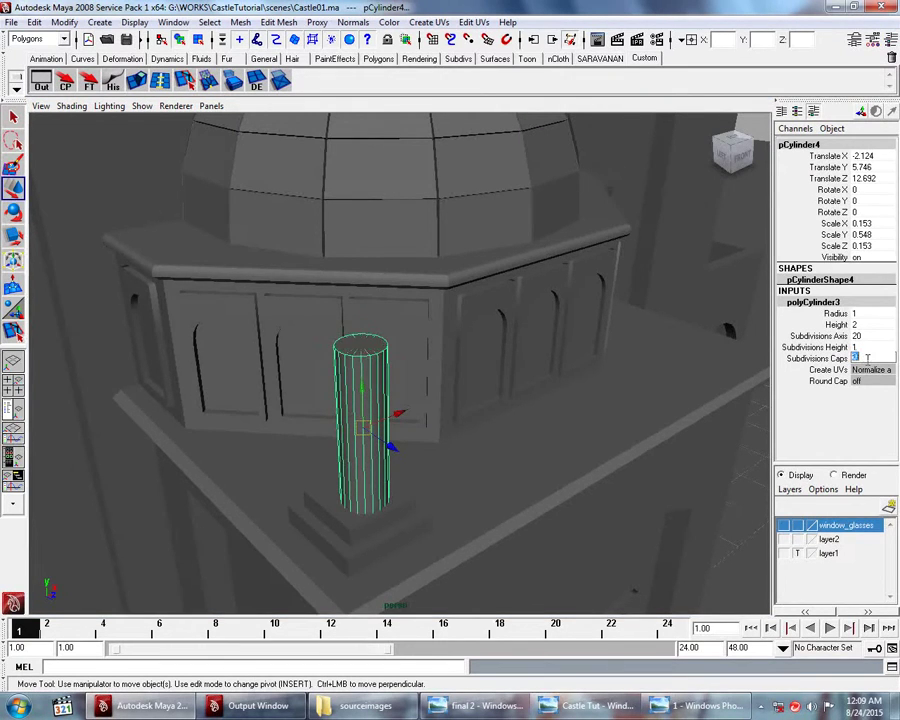
Step: Select and delete the cylinder's end cap faces
right_click(341, 360)
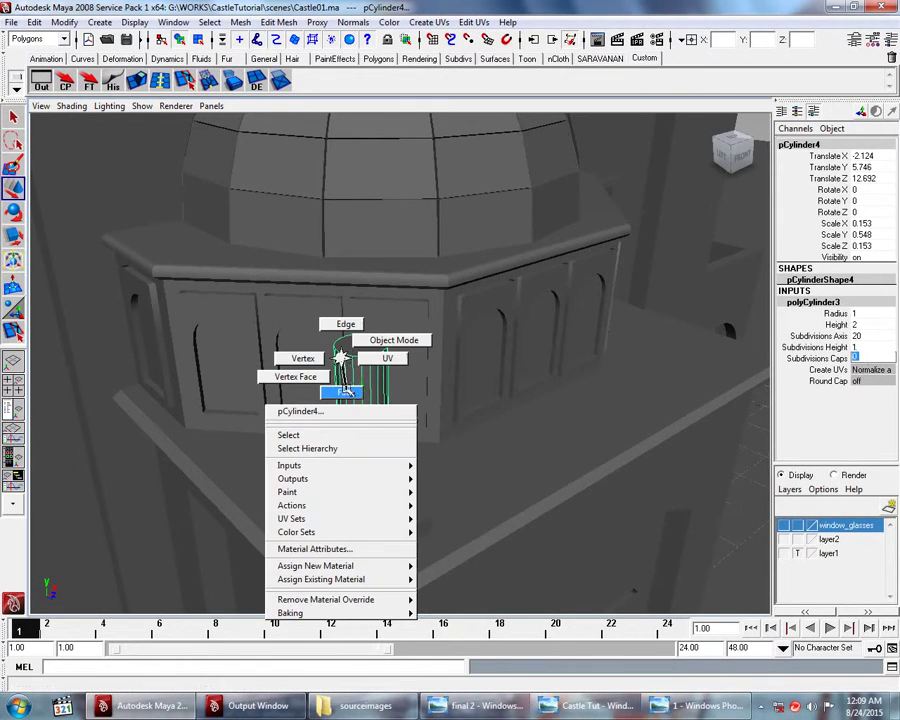
click(803, 362)
alt+drag(465, 393, 474, 378)
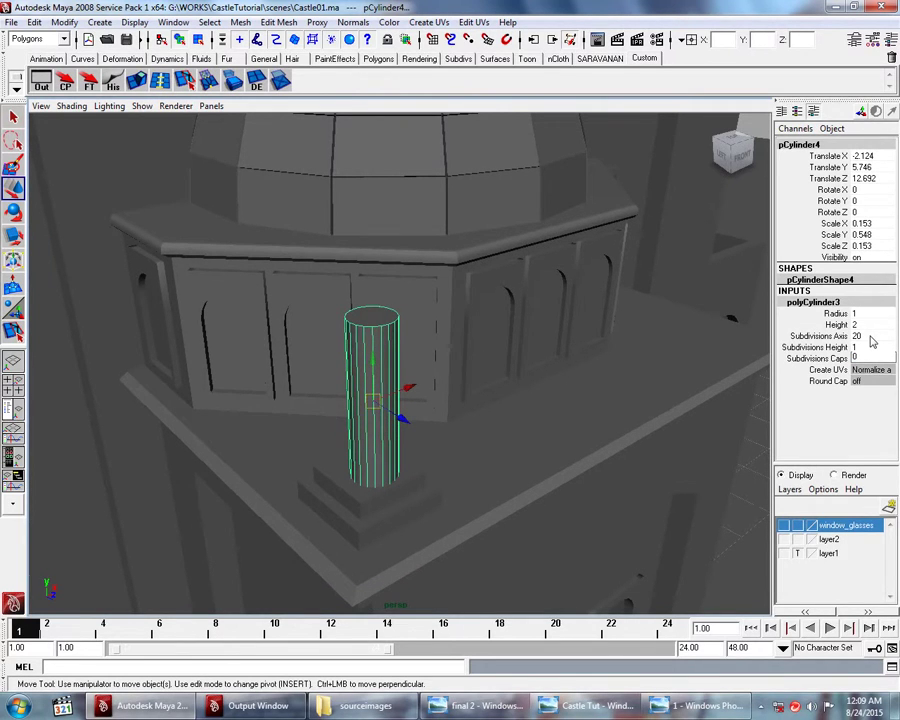
mouse_move(448, 378)
alt+mouse_down()
mouse_move(458, 391)
mouse_move(460, 378)
mouse_move(380, 318)
alt+mouse_up()
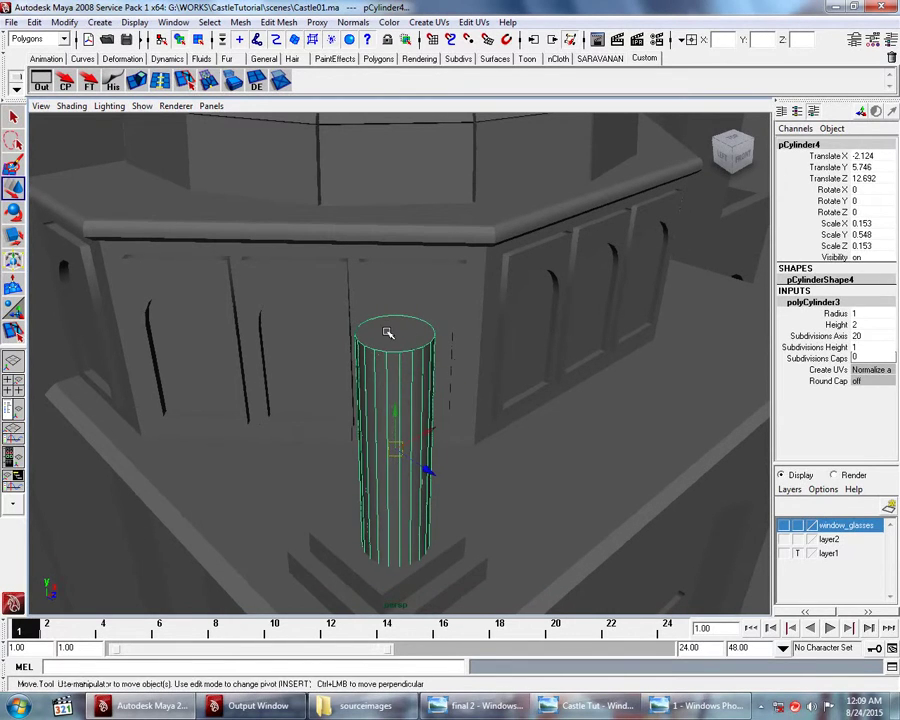
right_drag(388, 333, 390, 362)
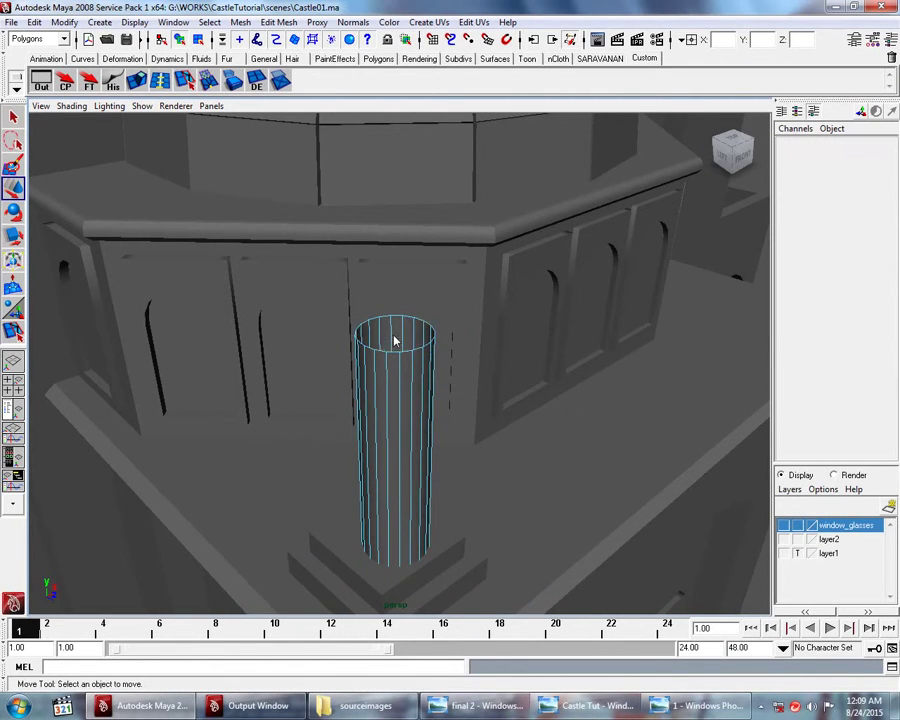
drag(496, 476, 325, 594)
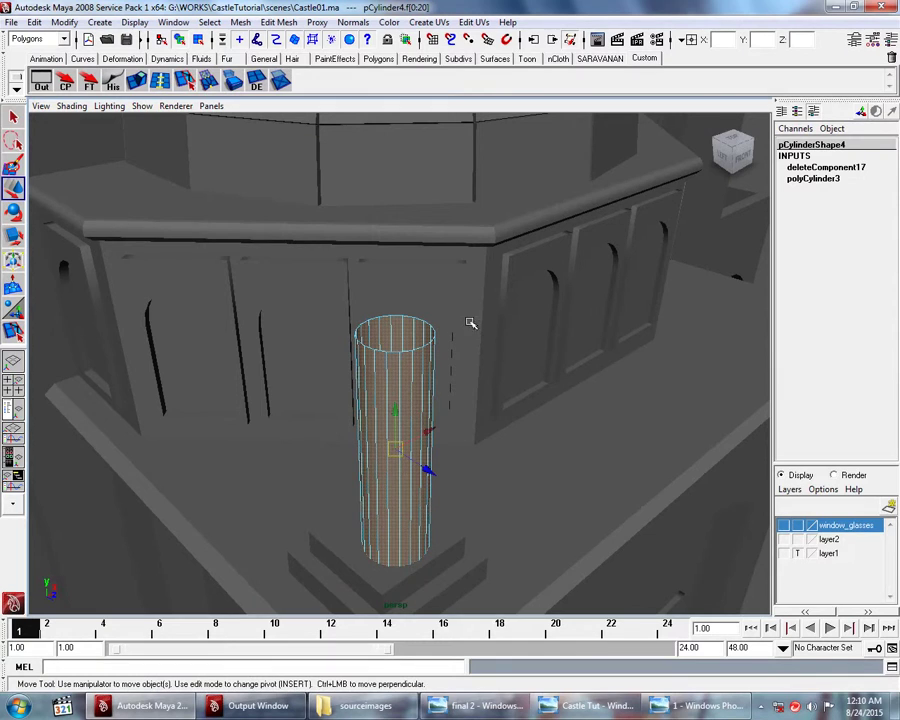
click(243, 394)
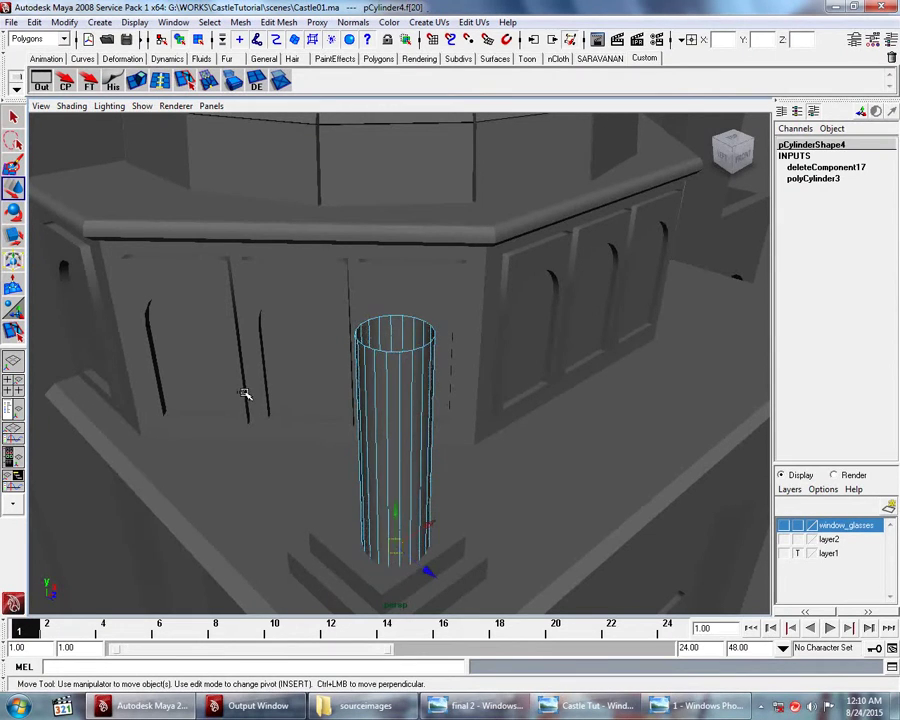
right_drag(382, 367, 406, 368)
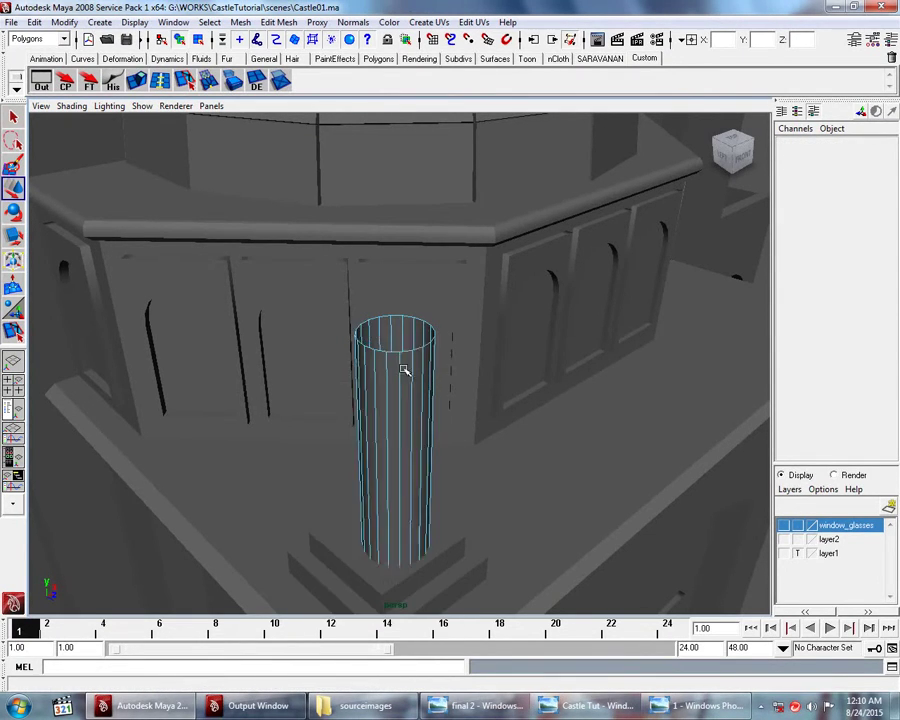
Step: Orbit the castle roof and compare the minaret against the mosque reference
mouse_move(420, 383)
alt+mouse_down()
mouse_move(426, 372)
mouse_move(402, 376)
mouse_move(583, 378)
mouse_move(598, 405)
mouse_move(639, 412)
mouse_move(528, 459)
mouse_move(442, 406)
mouse_move(571, 398)
mouse_move(538, 420)
alt+mouse_up()
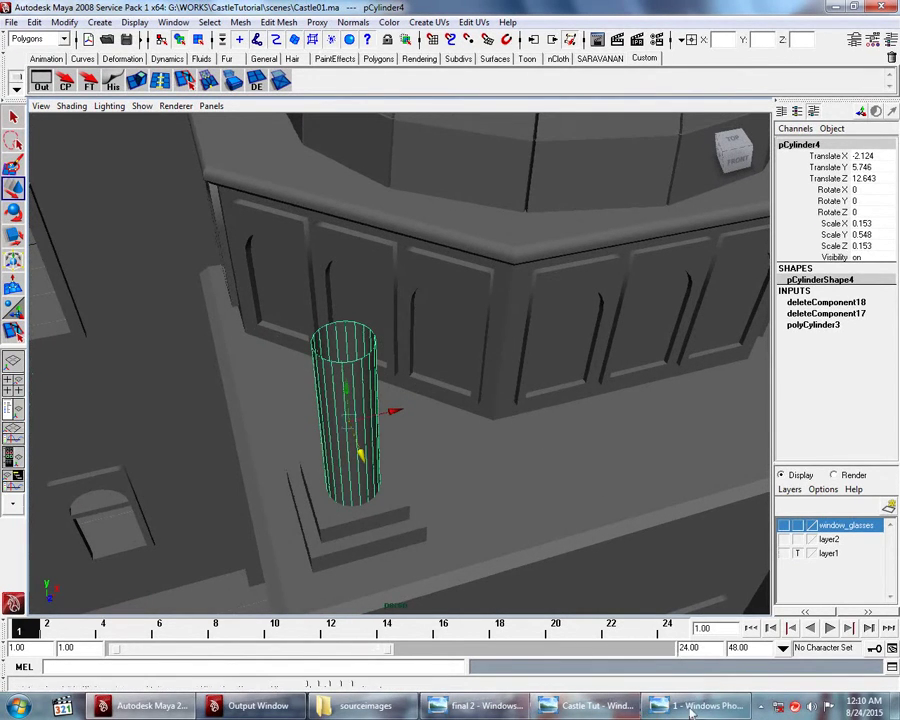
click(690, 710)
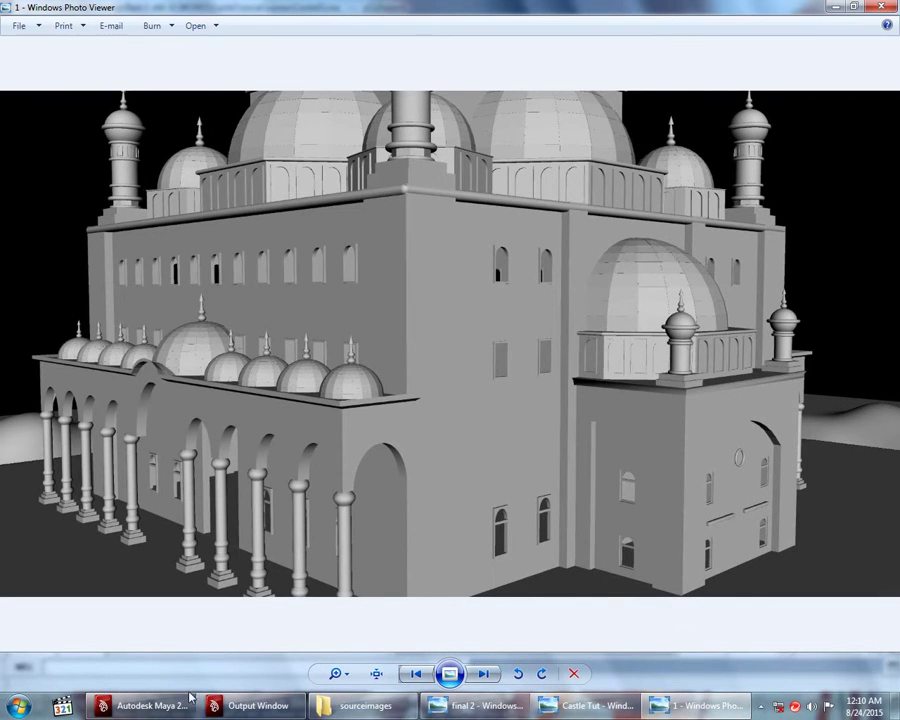
click(160, 705)
Step: Create a polygon sphere and raise it to roof height near the minaret
click(100, 22)
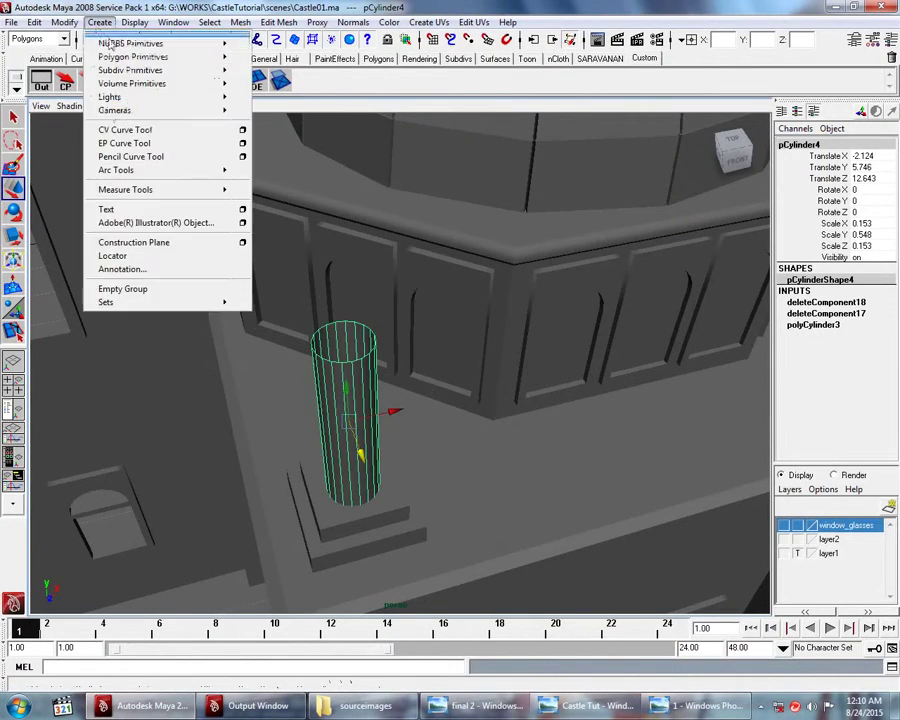
click(260, 62)
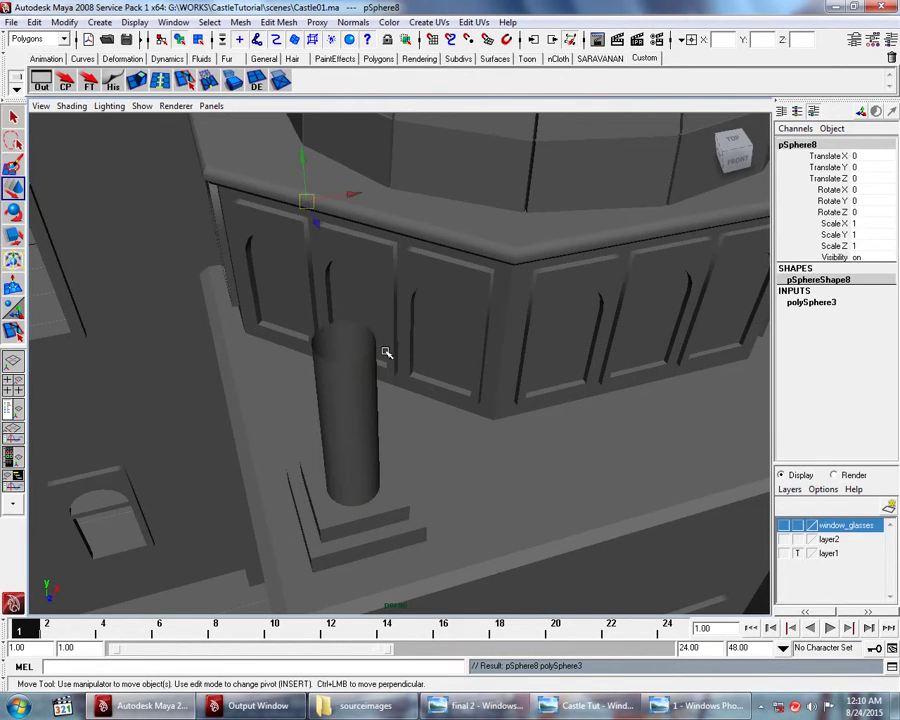
alt+right_drag(386, 352, 351, 358)
alt+drag(351, 358, 361, 337)
drag(189, 324, 411, 496)
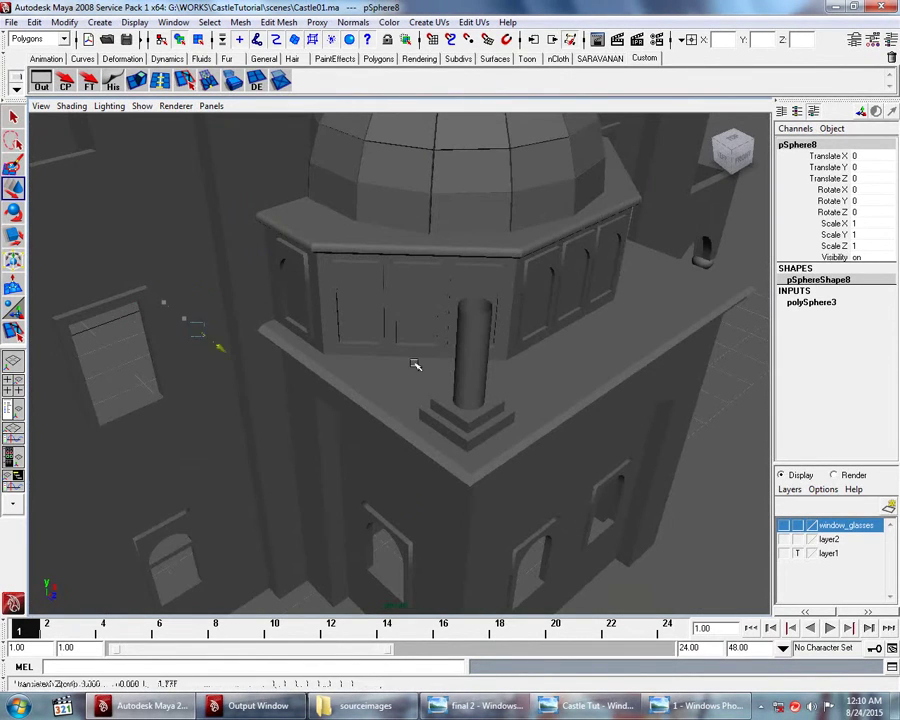
drag(427, 489, 452, 229)
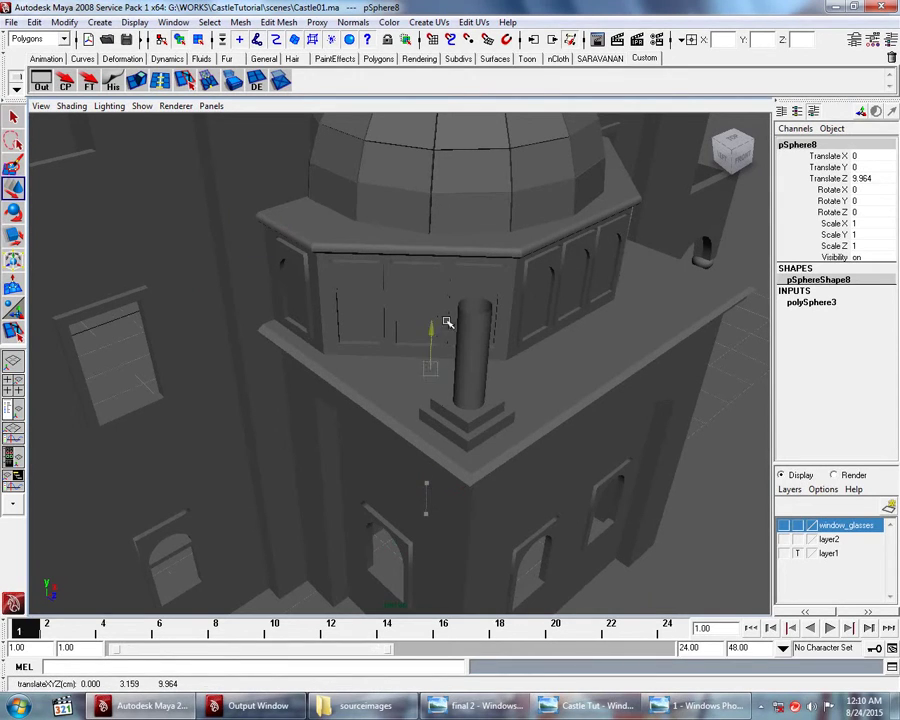
mouse_move(469, 289)
mouse_down()
mouse_move(619, 370)
mouse_move(508, 366)
mouse_up()
Step: Centre the sphere over the top of the minaret cylinder, checking in front view
key(r)
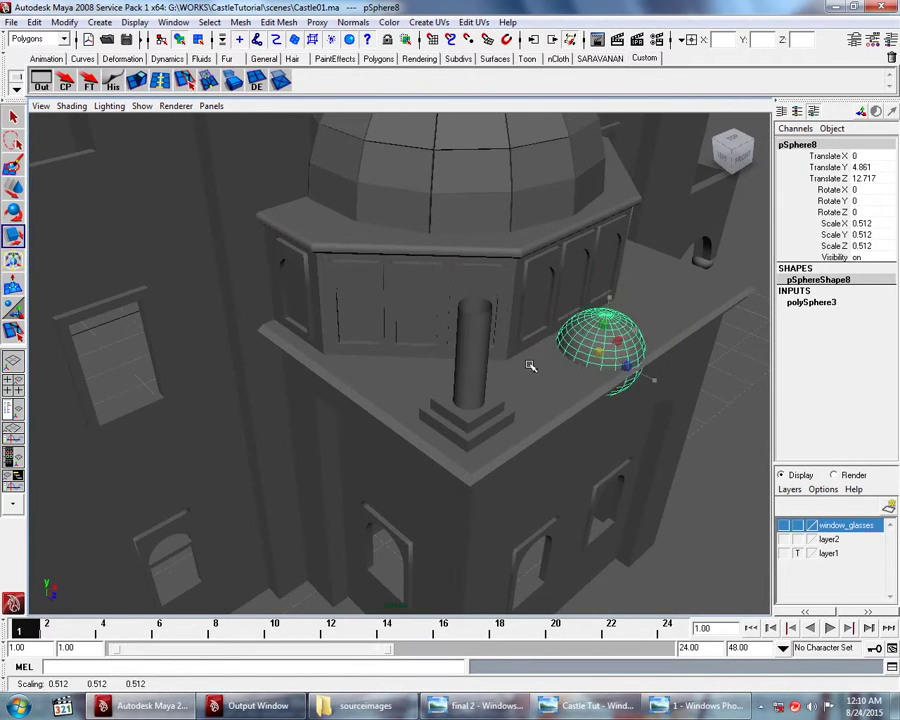
key(w)
mouse_move(625, 338)
mouse_down()
mouse_move(481, 285)
mouse_move(543, 267)
mouse_up()
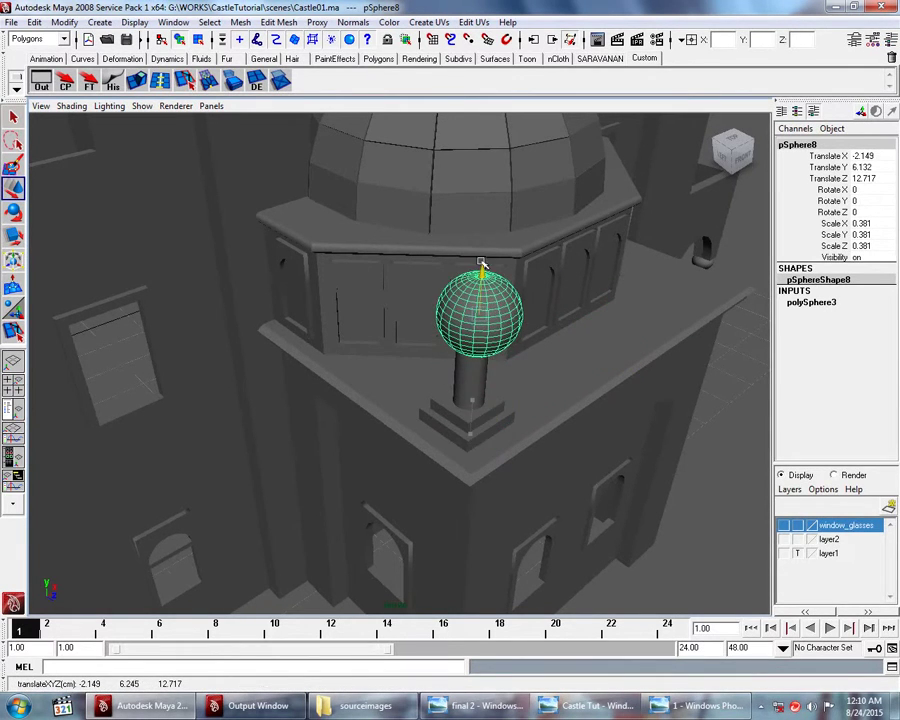
scroll(484, 368, up, 5)
scroll(467, 368, up, 4)
alt+drag(467, 368, 444, 331)
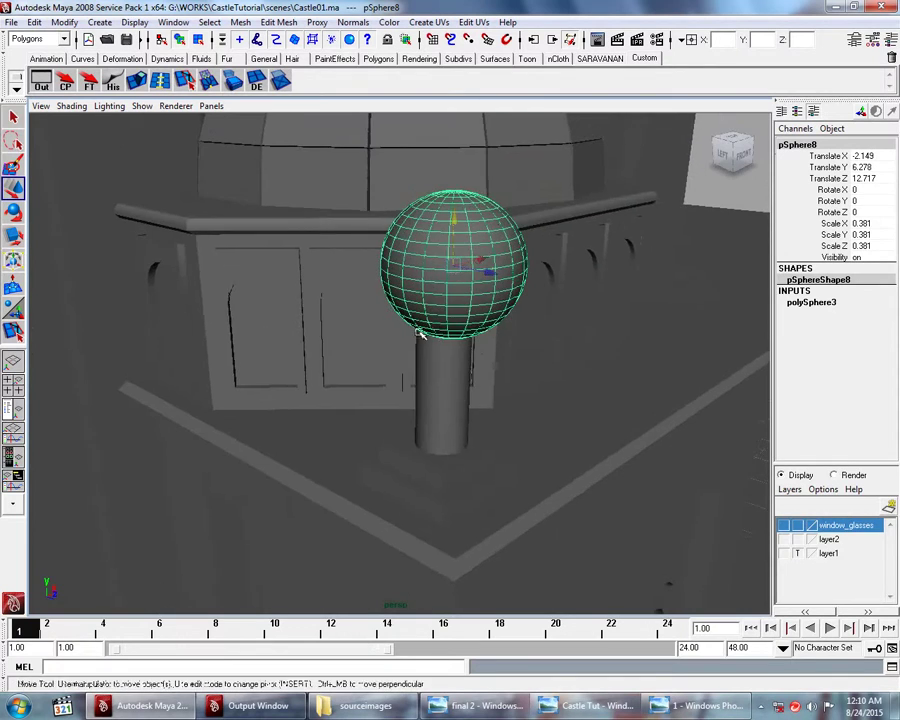
mouse_move(608, 272)
mouse_down()
mouse_move(606, 294)
mouse_move(526, 305)
mouse_move(524, 297)
mouse_move(383, 301)
mouse_move(420, 340)
mouse_up()
key(space)
scroll(420, 343, up, 4)
scroll(420, 343, up, 2)
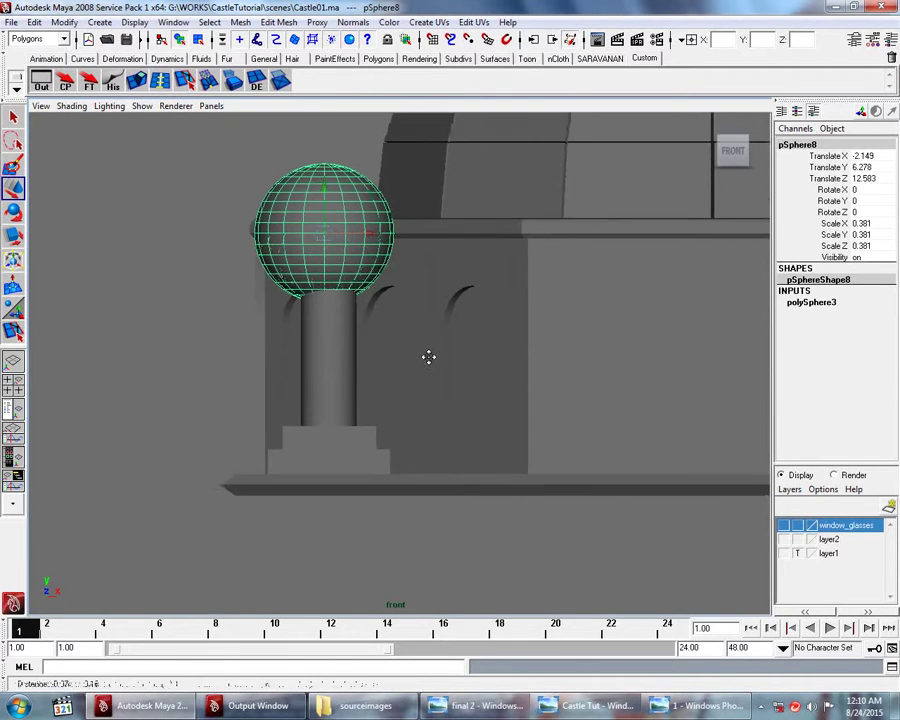
alt+middle_drag(426, 356, 488, 408)
Step: Set the sphere's axis and height subdivisions to 12 and shrink it to 0.303
scroll(490, 400, up, 2)
scroll(498, 388, up, 2)
click(811, 303)
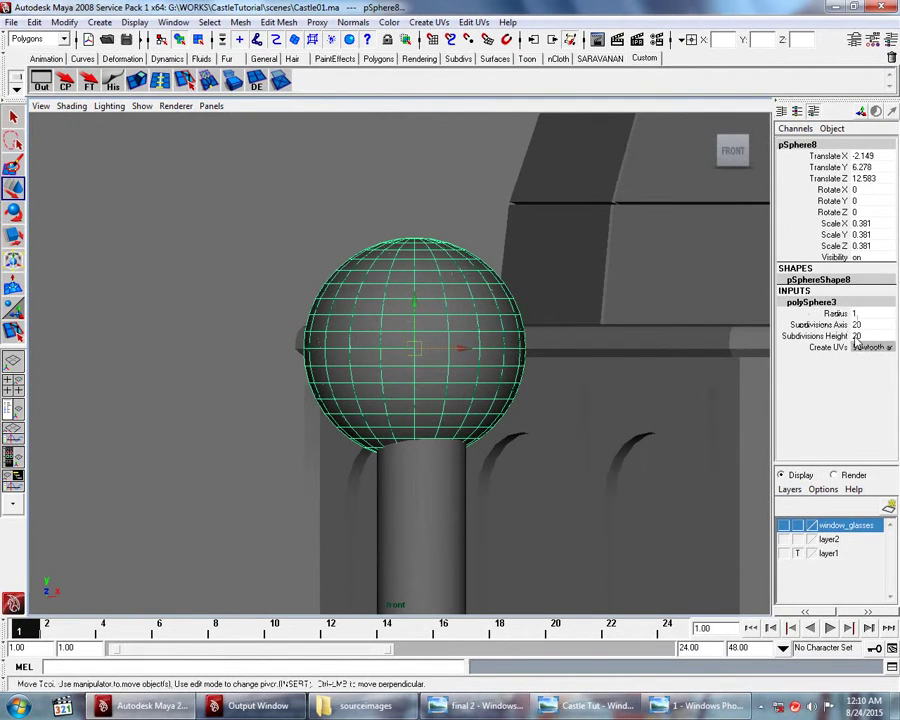
drag(872, 325, 876, 336)
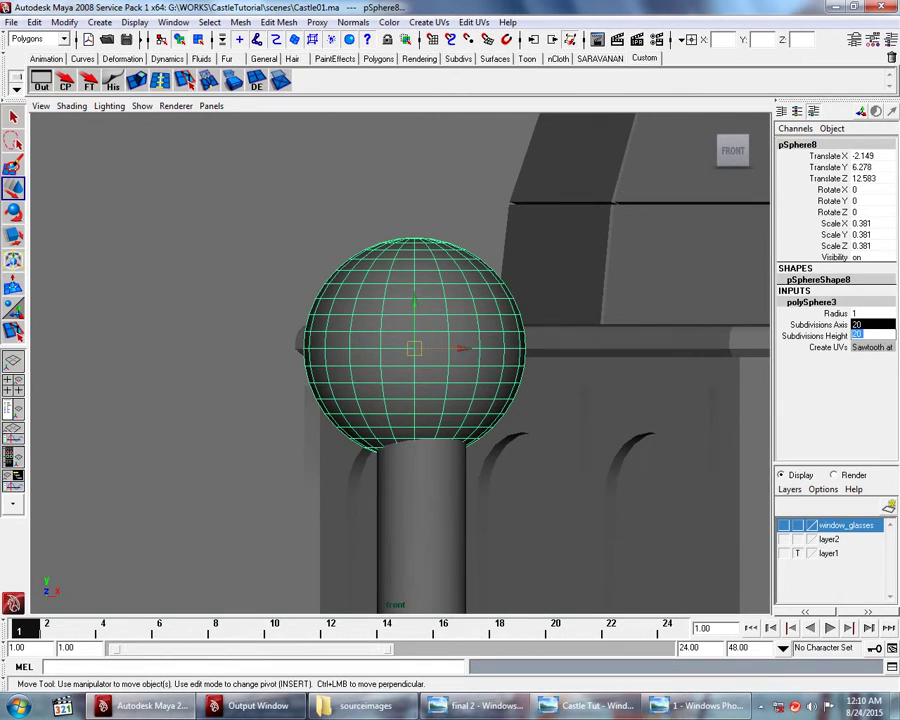
text(12)
key(Return)
alt+middle_drag(471, 399, 496, 404)
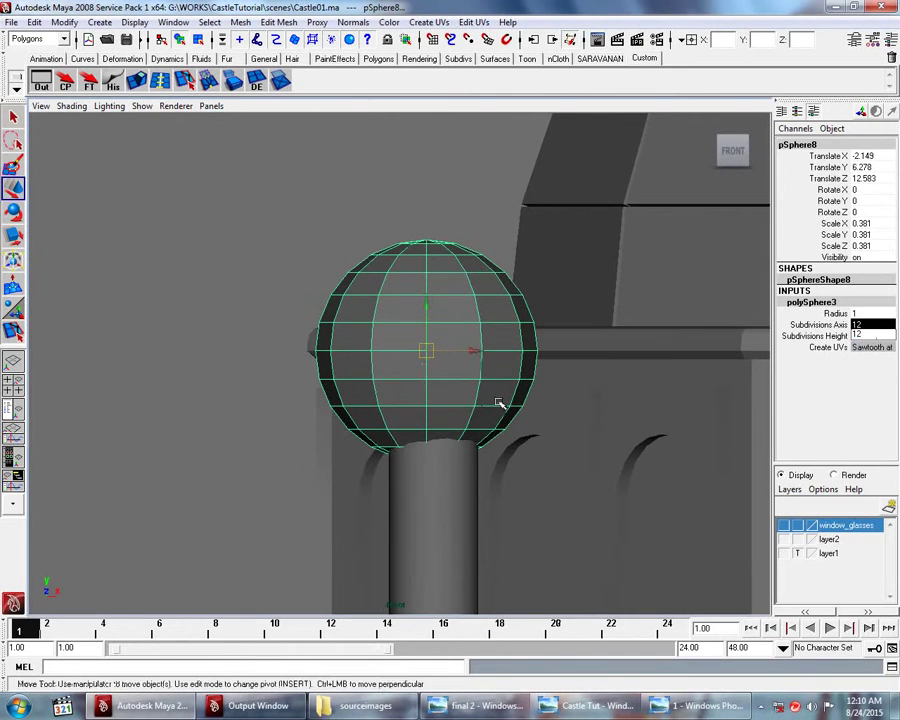
key(r)
mouse_move(425, 356)
mouse_down()
mouse_move(390, 362)
mouse_move(431, 267)
mouse_move(432, 276)
mouse_up()
Step: In left side view, centre pSphere8 on the minaret top at Z 12.639, Y 6.55
key(w)
click(427, 352)
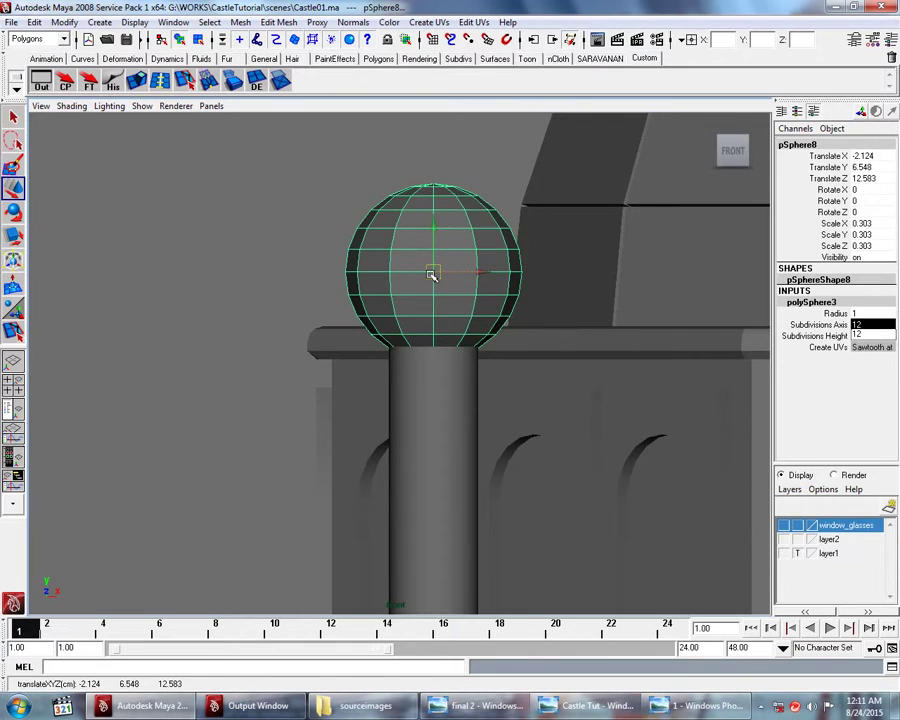
key(space)
drag(432, 276, 475, 288)
key(f)
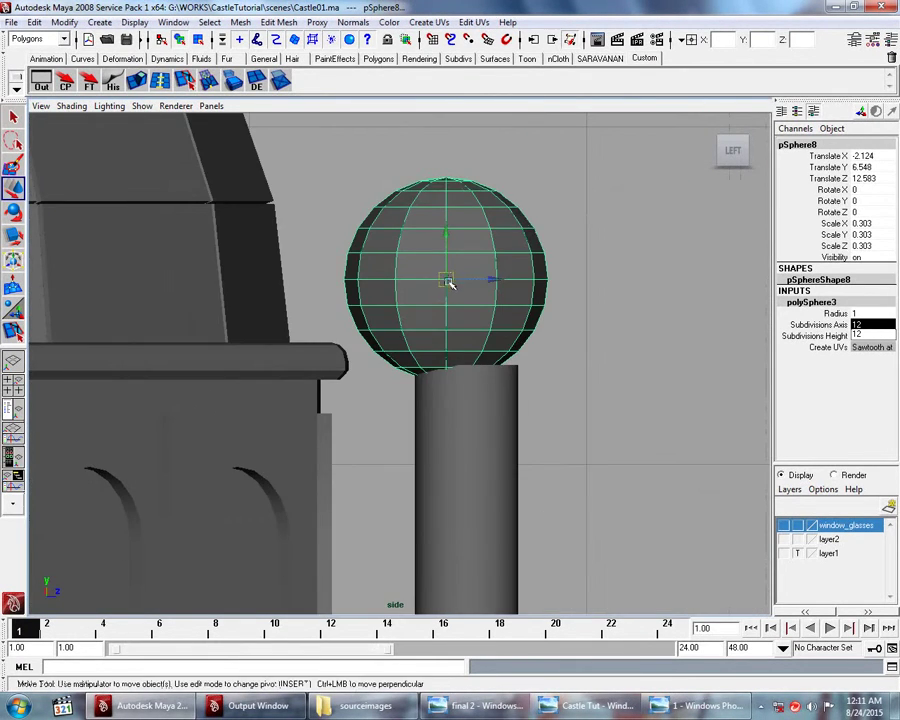
drag(449, 284, 469, 283)
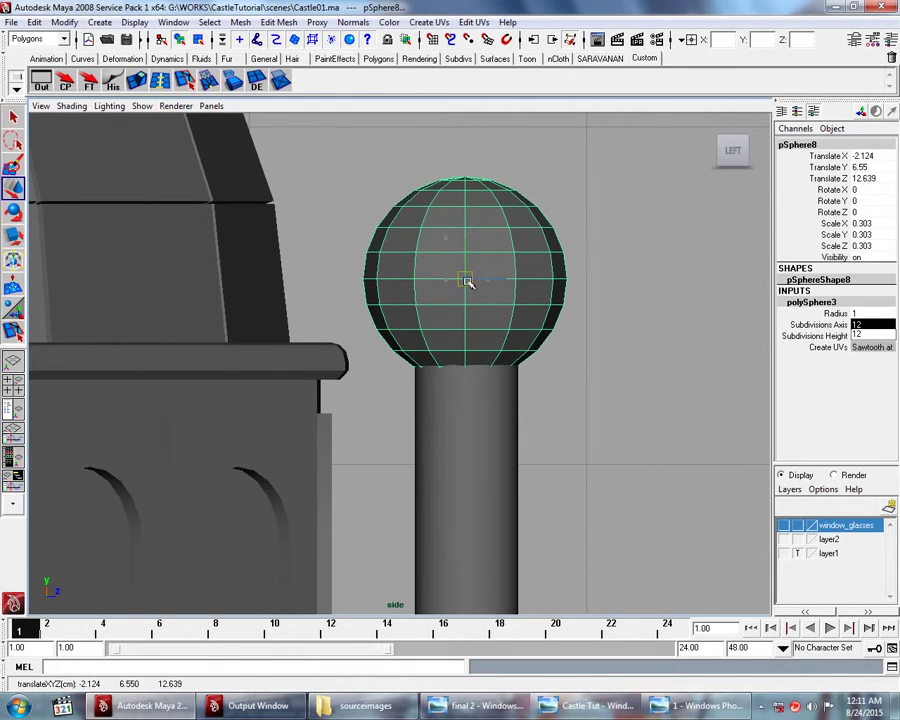
Step: Zoom the side view back out and bring up the polygon primitives list
alt+middle_drag(610, 394, 616, 252)
scroll(612, 333, down, 3)
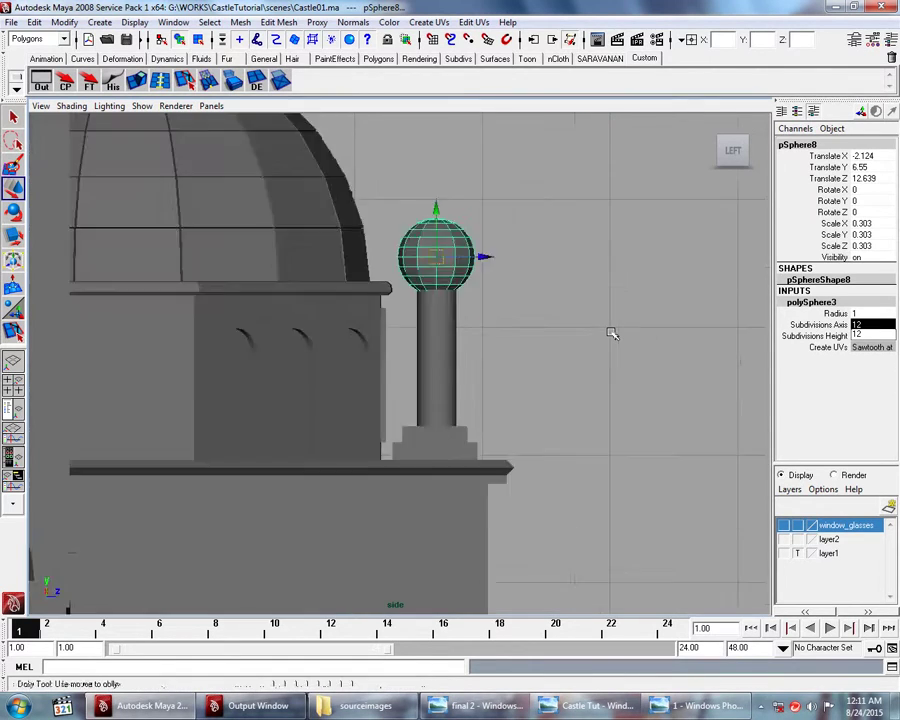
scroll(610, 330, down, 2)
scroll(590, 340, up, 2)
scroll(578, 342, up, 2)
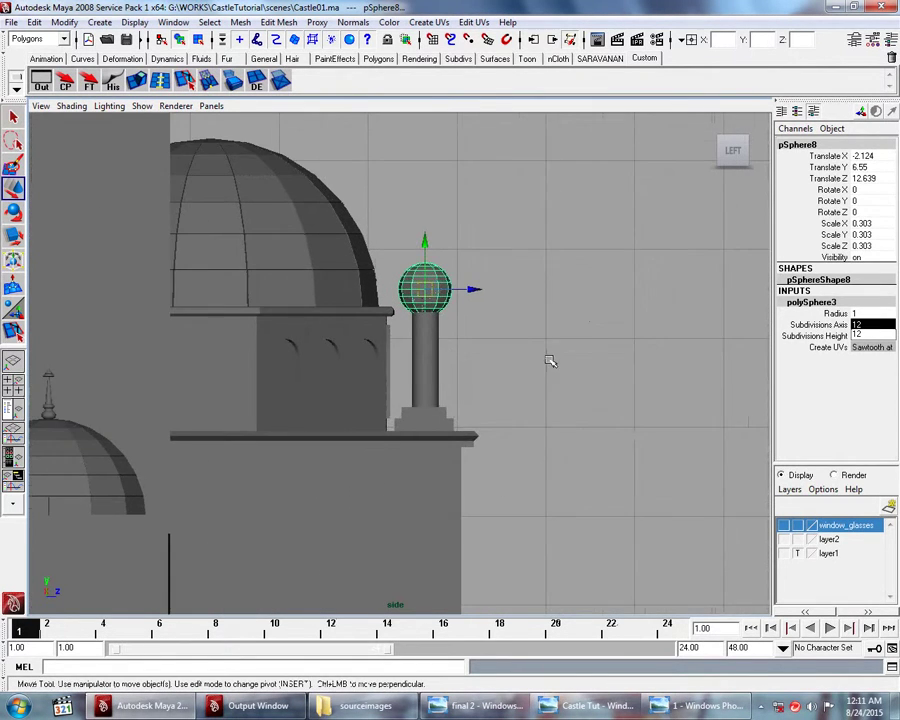
scroll(549, 360, down, 1)
scroll(536, 350, down, 2)
scroll(536, 350, down, 1)
click(100, 22)
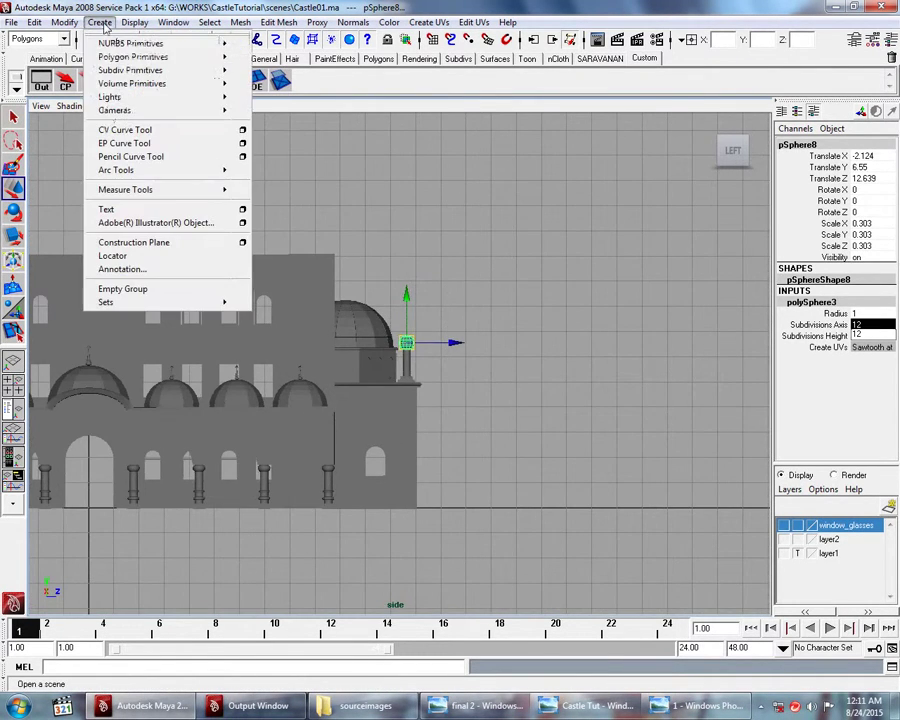
mouse_move(133, 57)
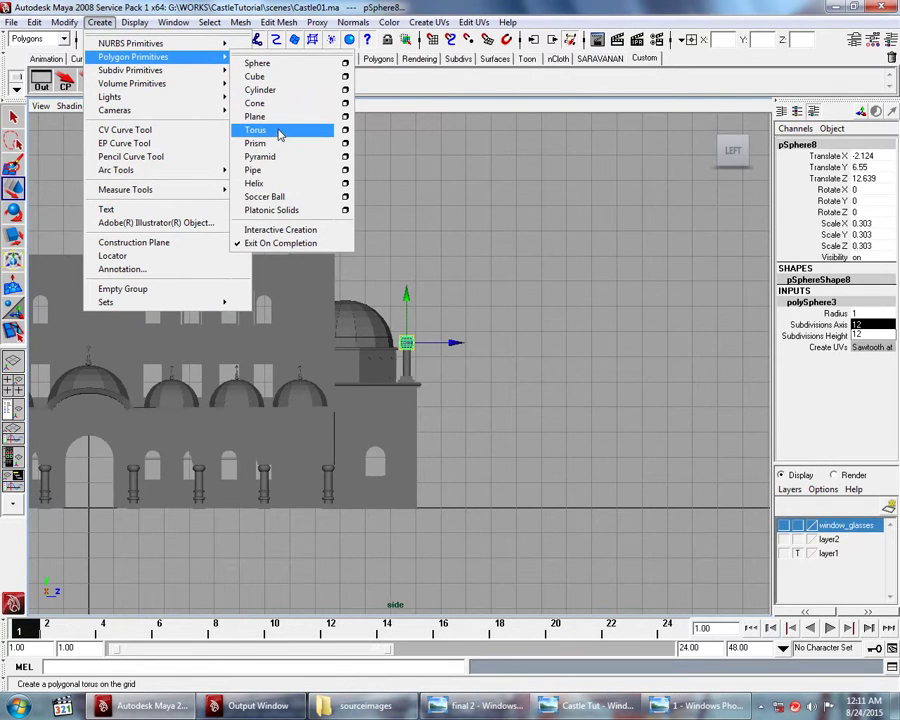
Step: Create a torus and move it up beside the dome's pillar
click(280, 135)
drag(101, 509, 412, 352)
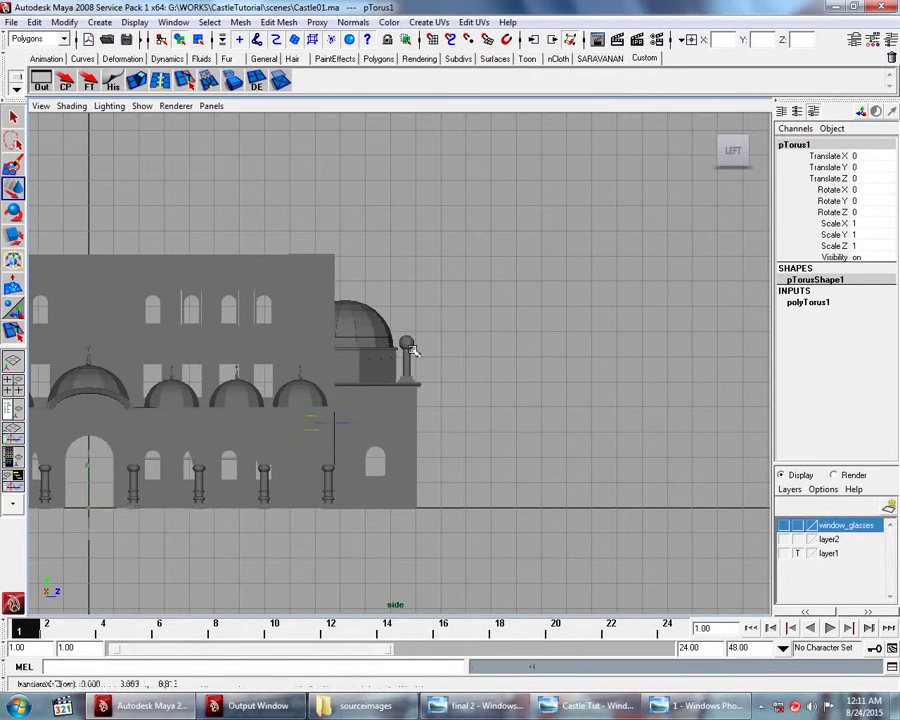
scroll(410, 362, up, 2)
scroll(408, 367, up, 2)
scroll(410, 360, up, 2)
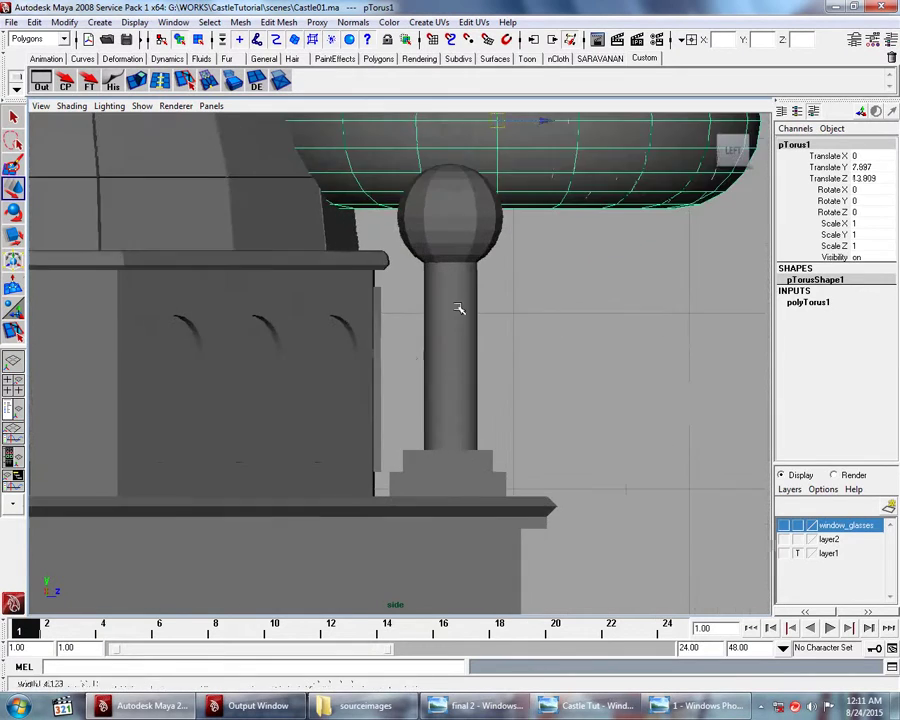
alt+middle_drag(462, 307, 478, 380)
scroll(454, 422, down, 4)
scroll(455, 423, up, 2)
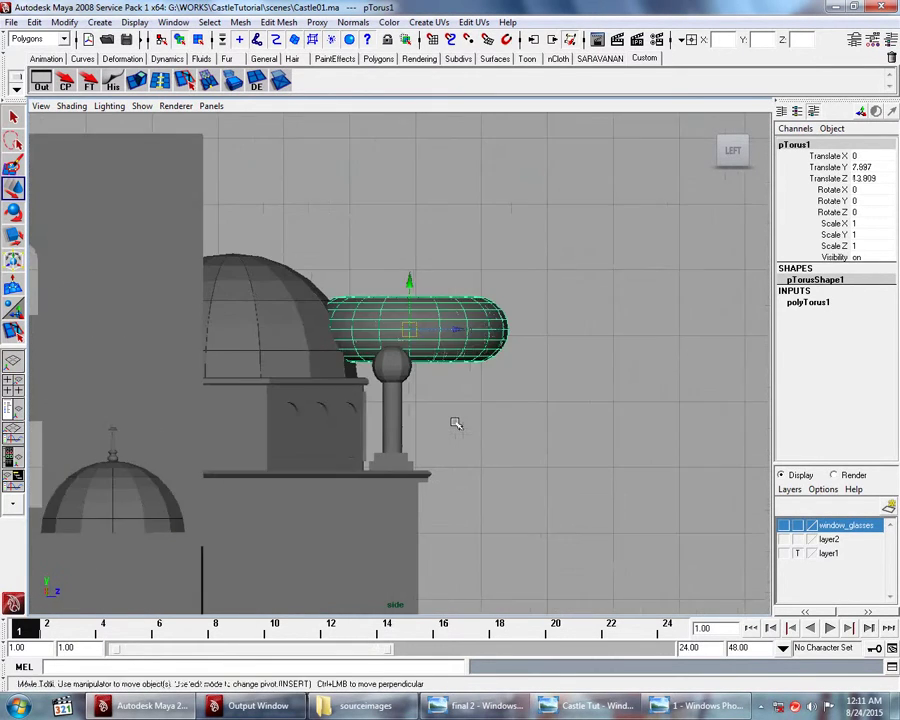
scroll(452, 420, up, 2)
scroll(470, 400, up, 1)
scroll(410, 402, up, 1)
Step: Set the pillar sphere's Subdivisions Axis and Height to 8 for a faceted look
click(401, 404)
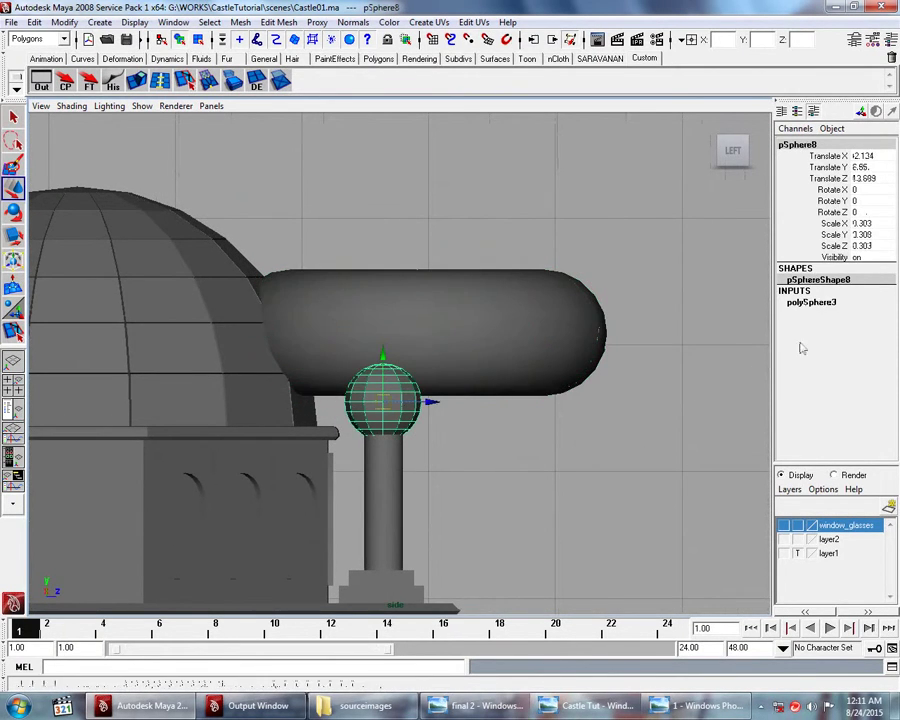
click(811, 302)
drag(868, 324, 872, 338)
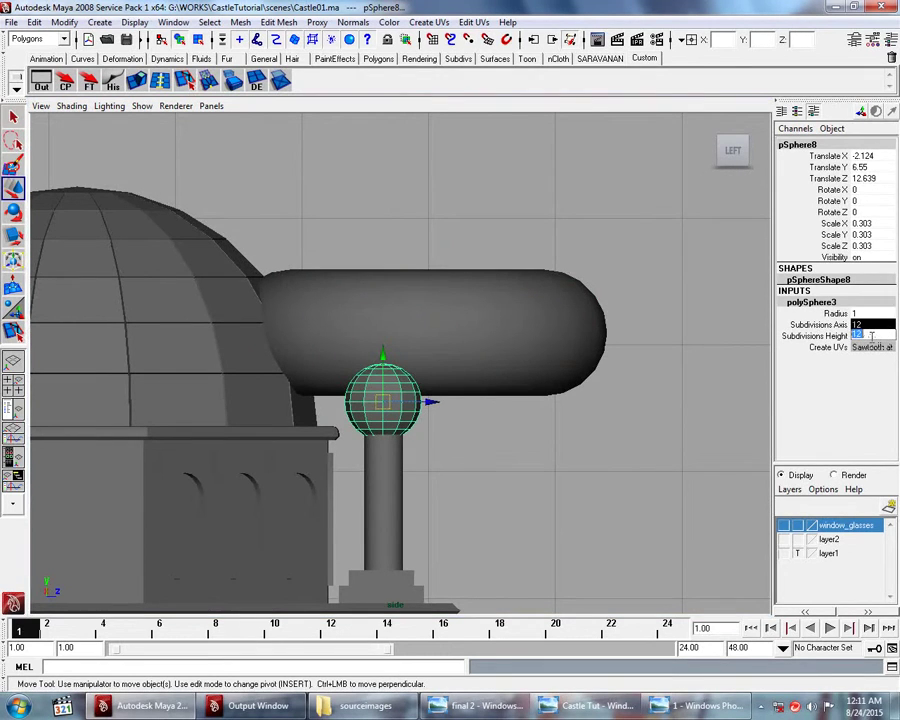
text(8)
key(Return)
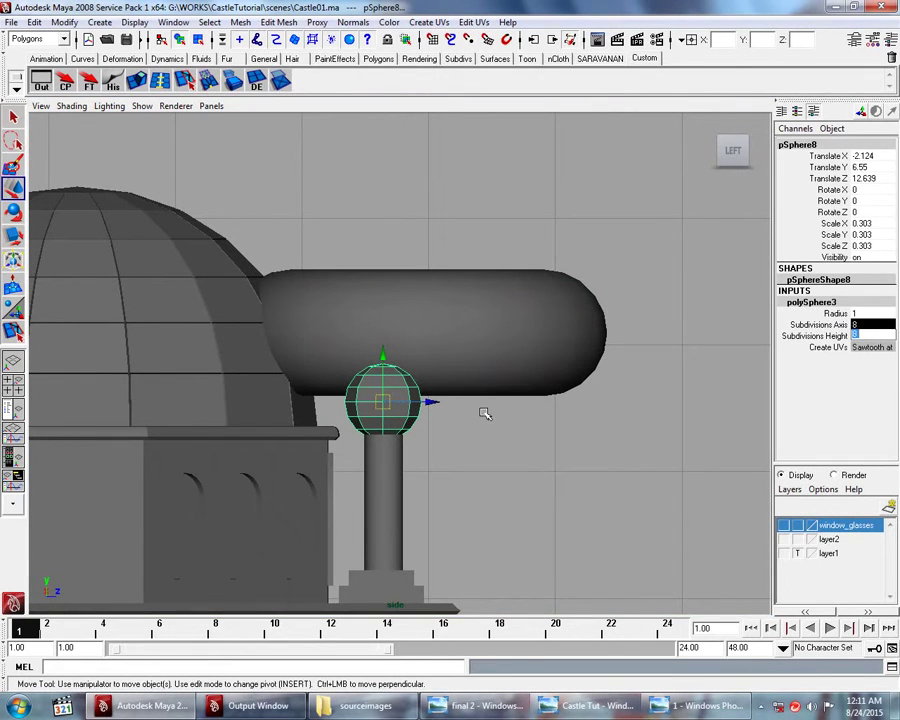
Step: Scale the torus to 0.177 and move it onto the sphere at Y 6.42, Z 12.603
click(484, 349)
click(385, 410)
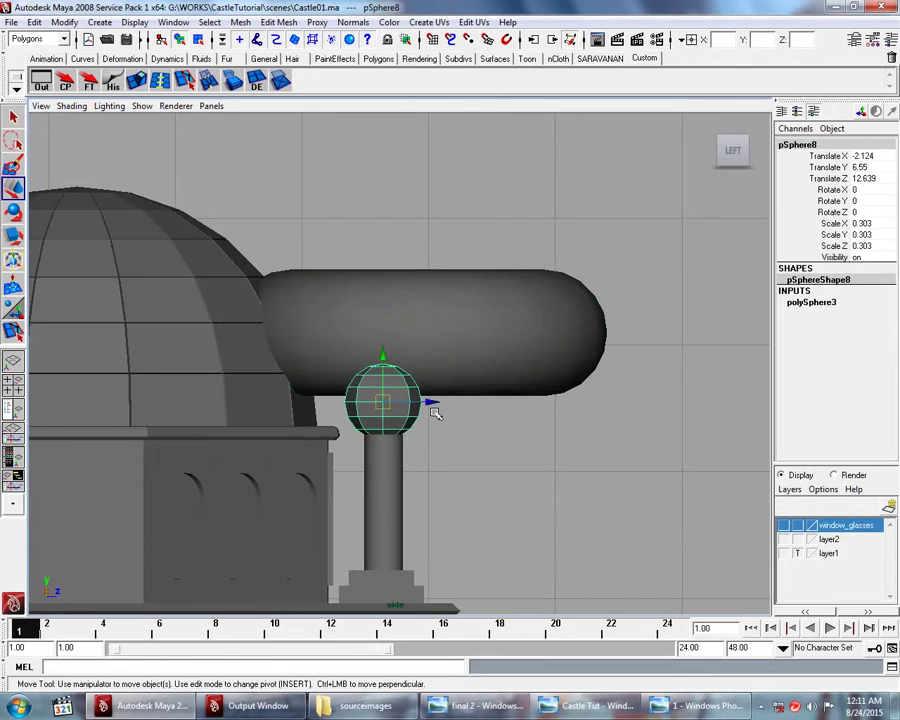
click(475, 384)
mouse_move(420, 340)
mouse_down()
mouse_move(503, 350)
mouse_move(487, 350)
mouse_move(388, 412)
mouse_up()
key(r)
key(w)
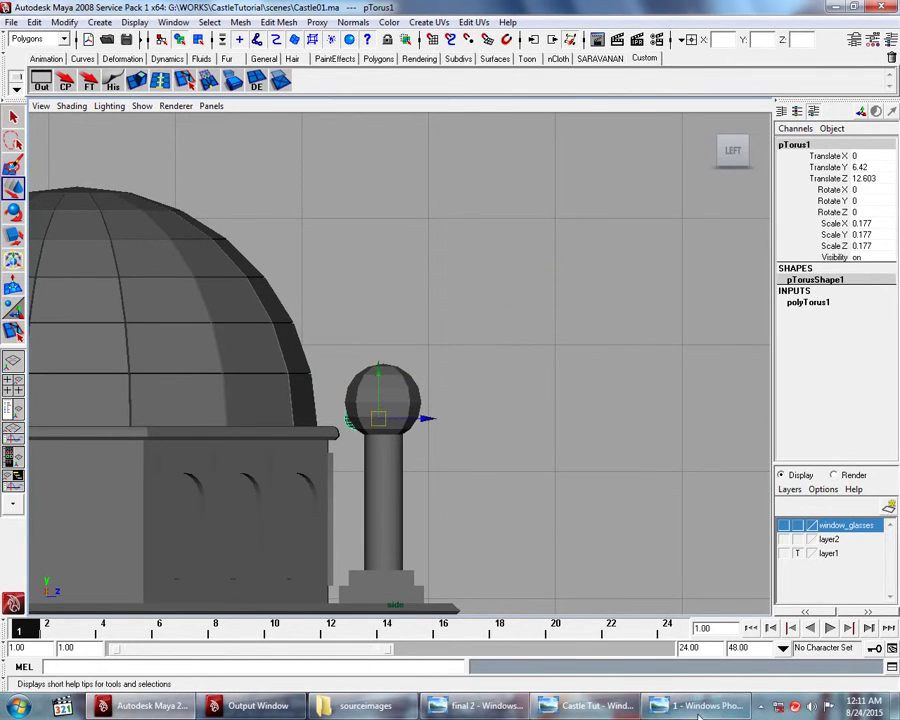
Step: Check the minaret details in the mosque reference image, then return to the Maya scene
click(700, 706)
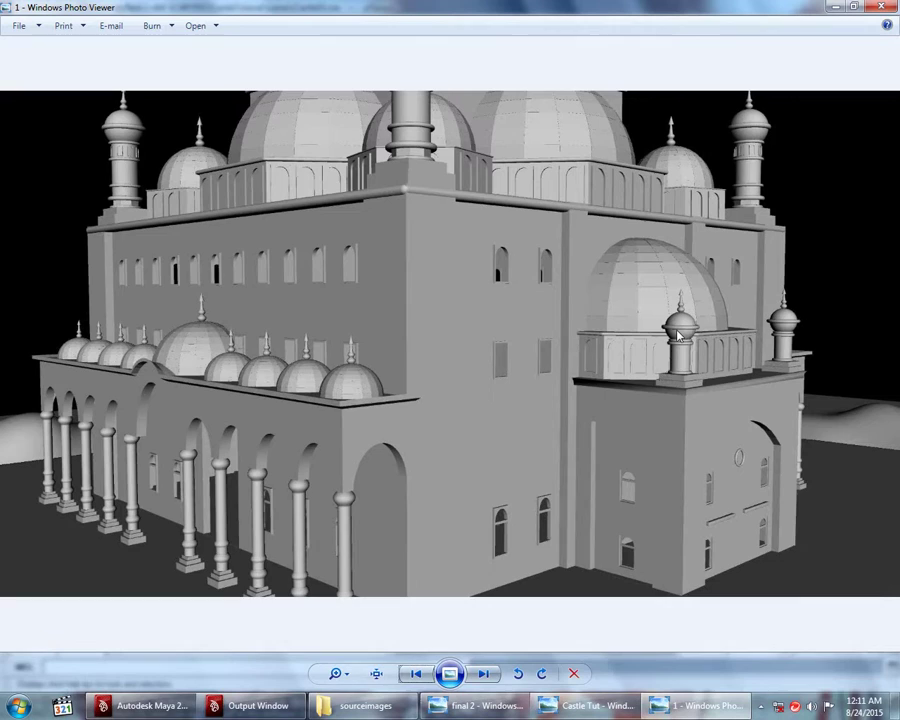
click(140, 706)
scroll(390, 453, up, 2)
scroll(390, 453, up, 3)
Step: Raise the torus into the sphere's middle and enlarge it to 0.231
mouse_move(390, 453)
mouse_down()
mouse_move(370, 428)
mouse_move(392, 428)
mouse_move(369, 424)
mouse_up()
key(r)
key(w)
click(808, 302)
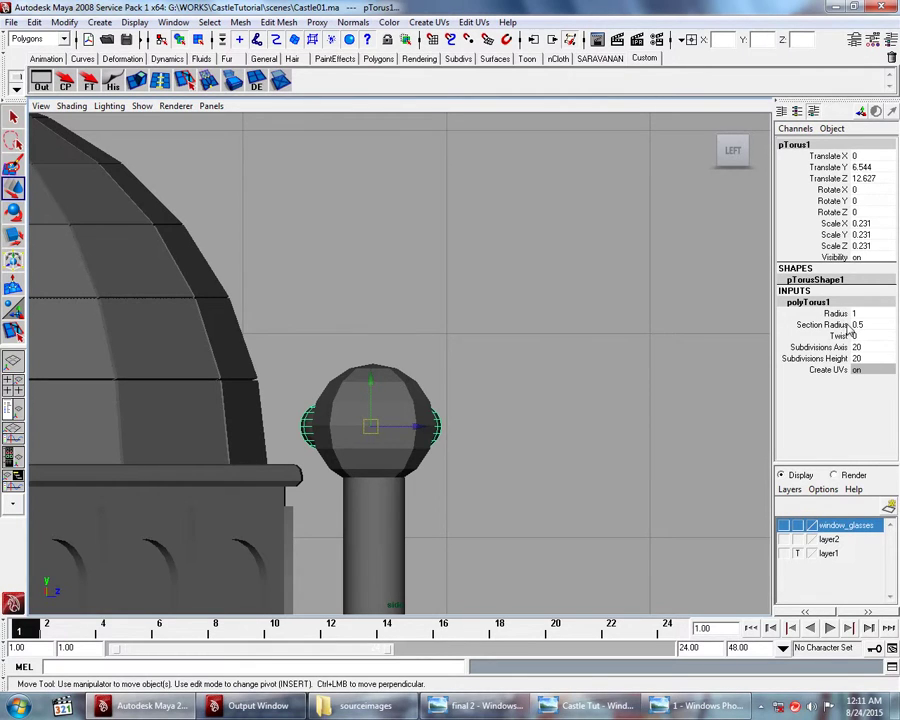
Step: Thin the torus tube by setting polyTorus1's Section Radius to 0.1, checking it in Perspective
click(849, 326)
middle_drag(709, 376, 704, 377)
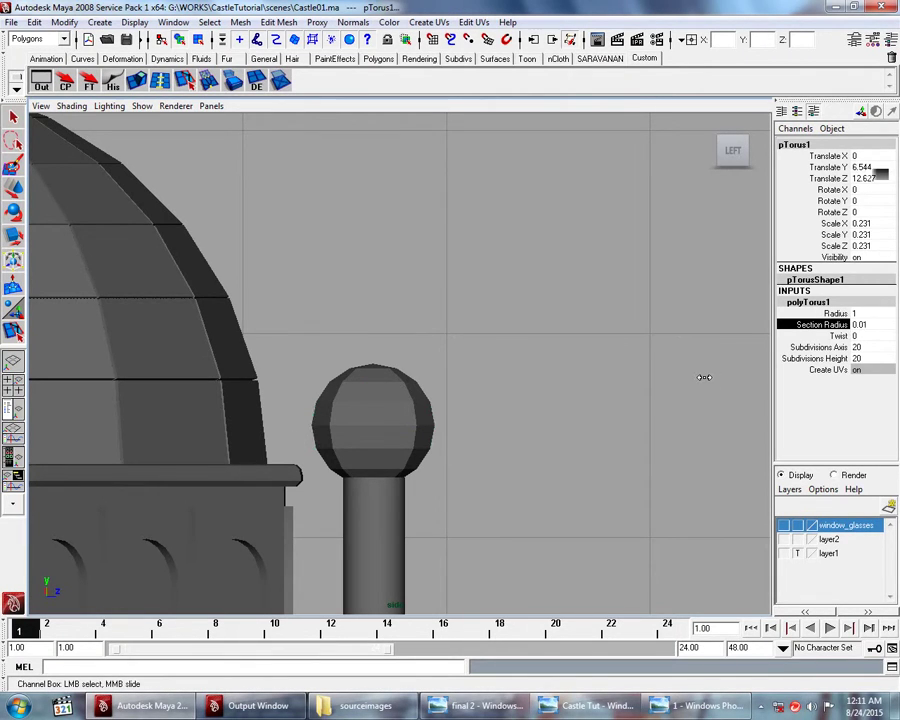
key(ctrl+z)
key(space)
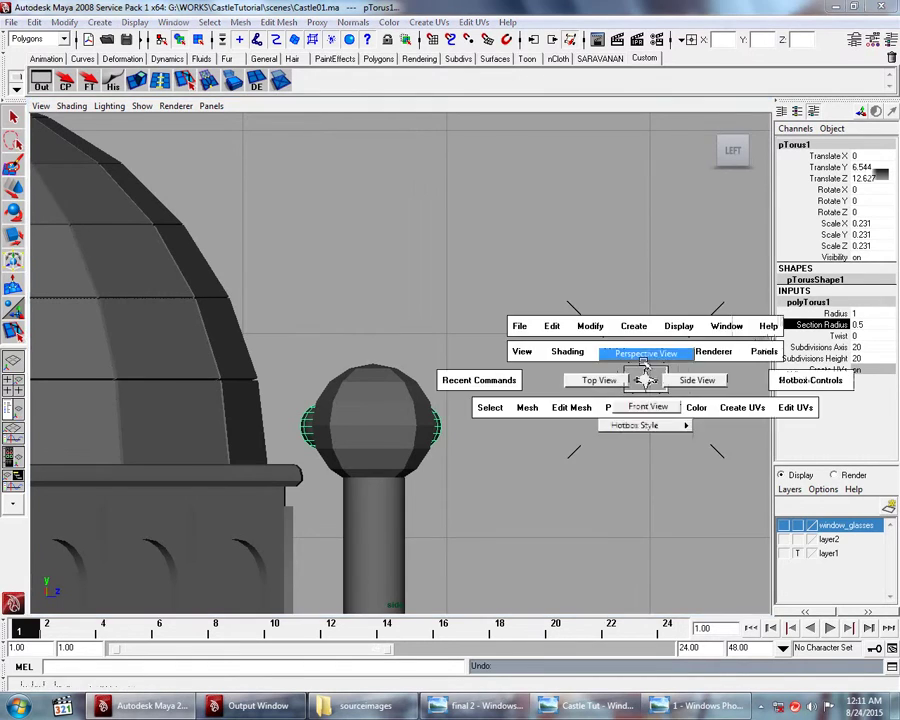
click(645, 354)
alt+drag(646, 416, 633, 436)
alt+right_drag(633, 436, 700, 400)
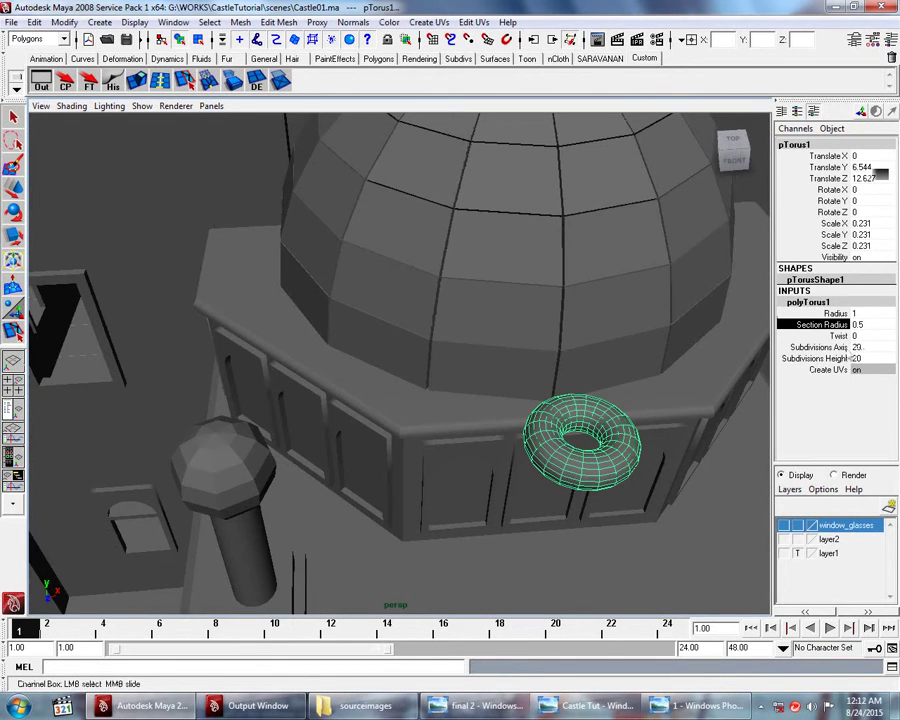
click(836, 313)
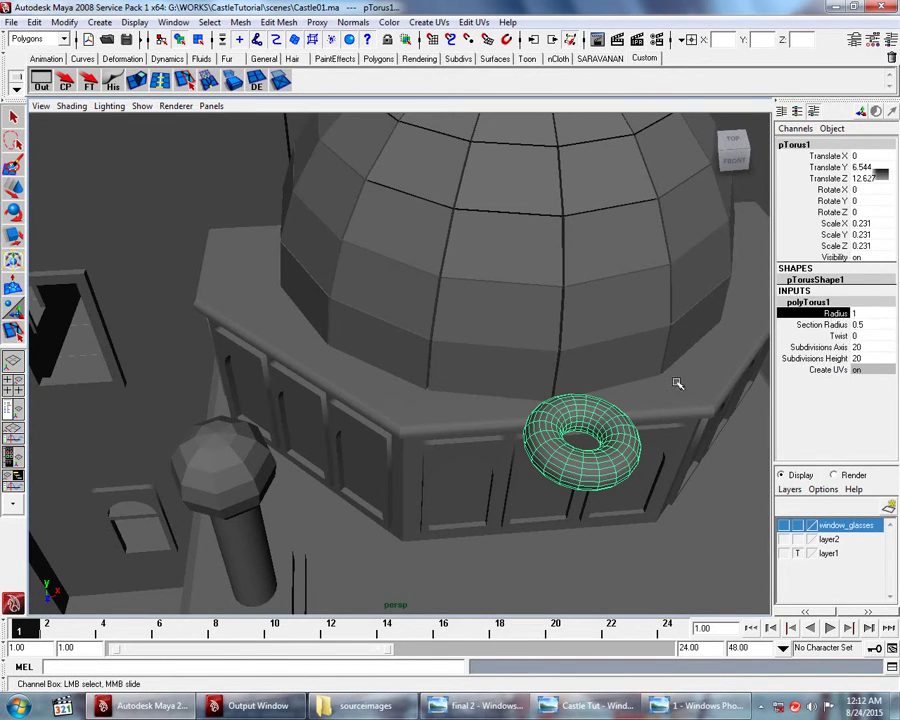
middle_drag(656, 385, 663, 383)
key(ctrl+z)
click(822, 324)
middle_drag(682, 354, 681, 356)
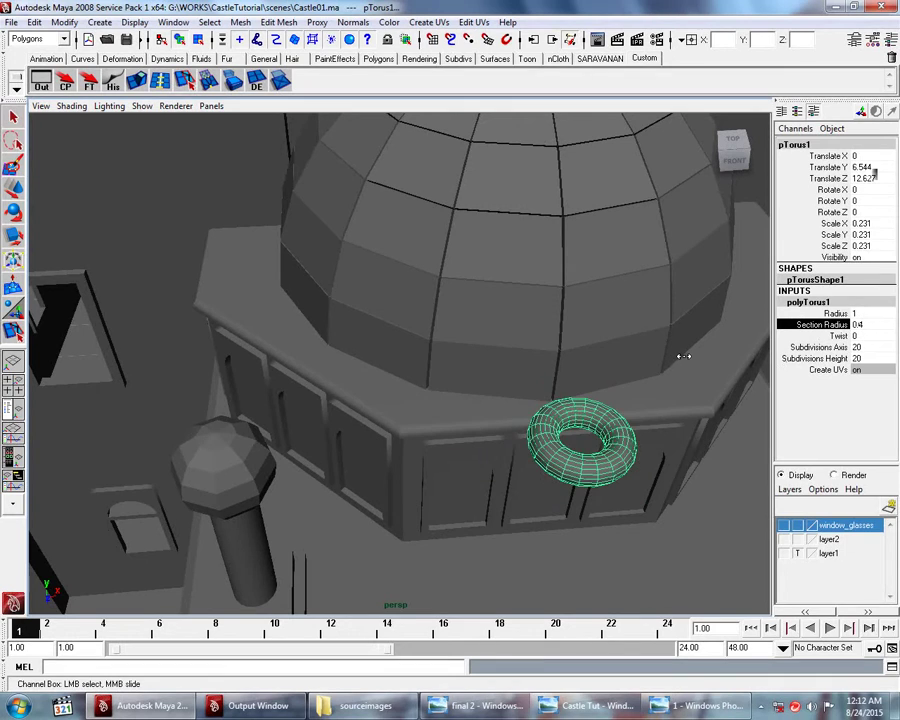
Step: Move the torus onto the small tower and enlarge it to ring the tower
key(w)
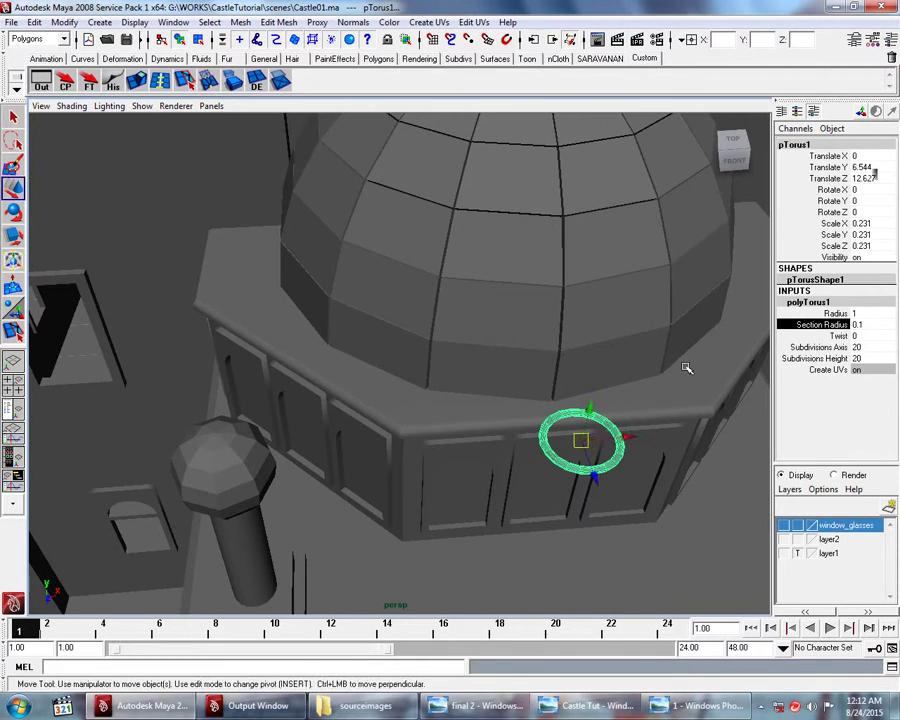
drag(627, 437, 275, 462)
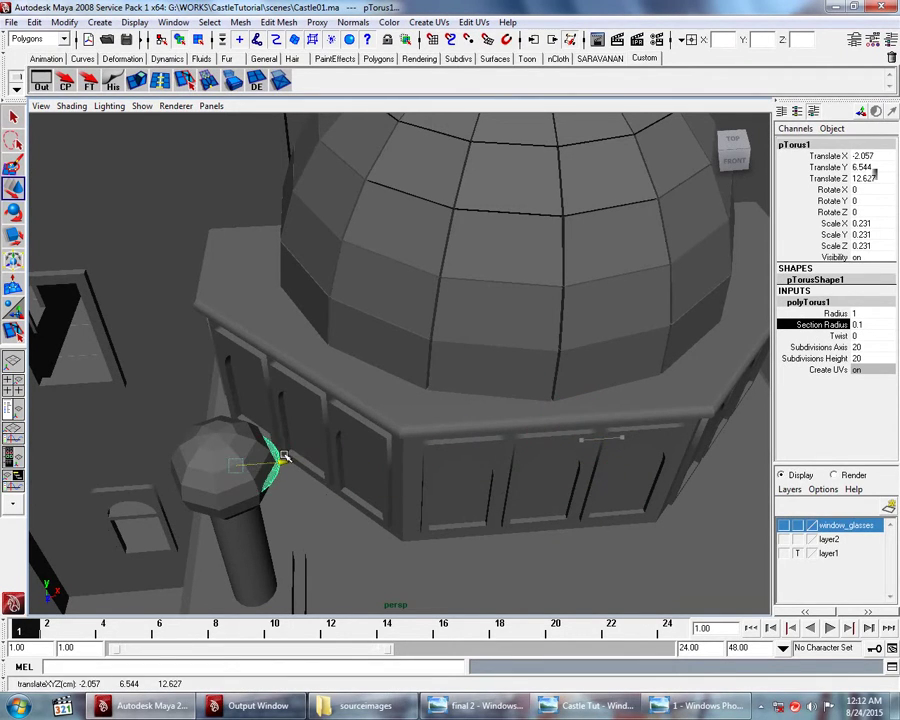
alt+drag(357, 463, 396, 468)
key(r)
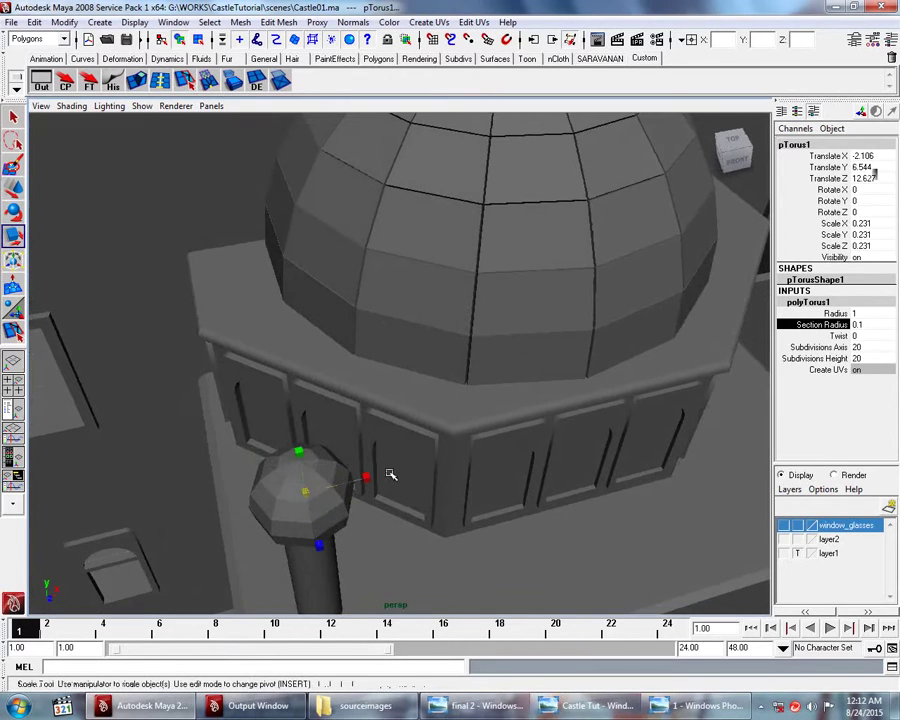
drag(305, 493, 330, 490)
key(w)
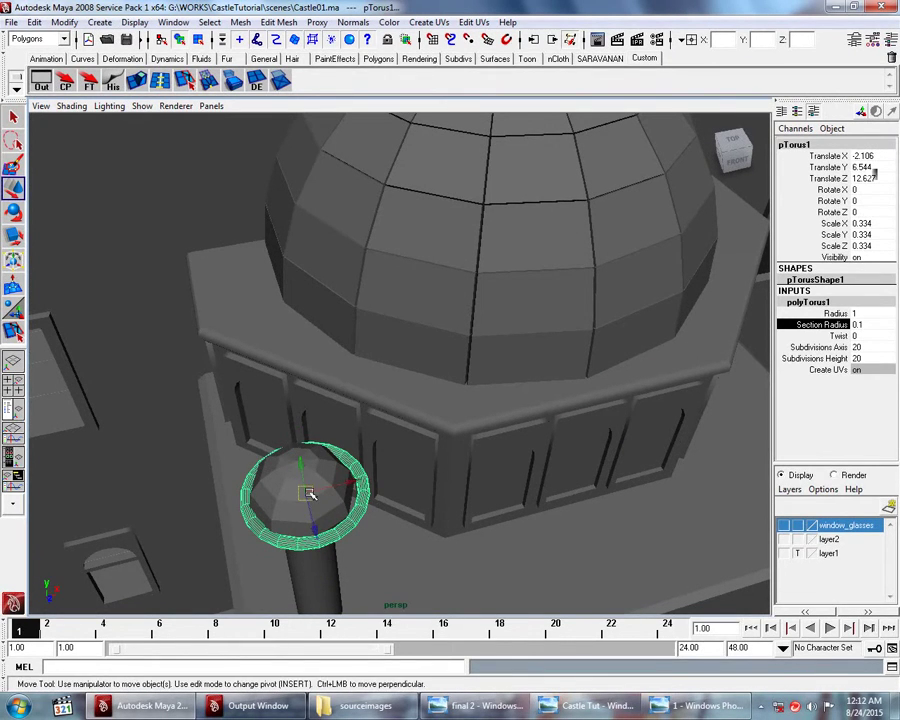
Step: Set the torus subdivisions to 24 axis and 12 height
drag(858, 347, 862, 358)
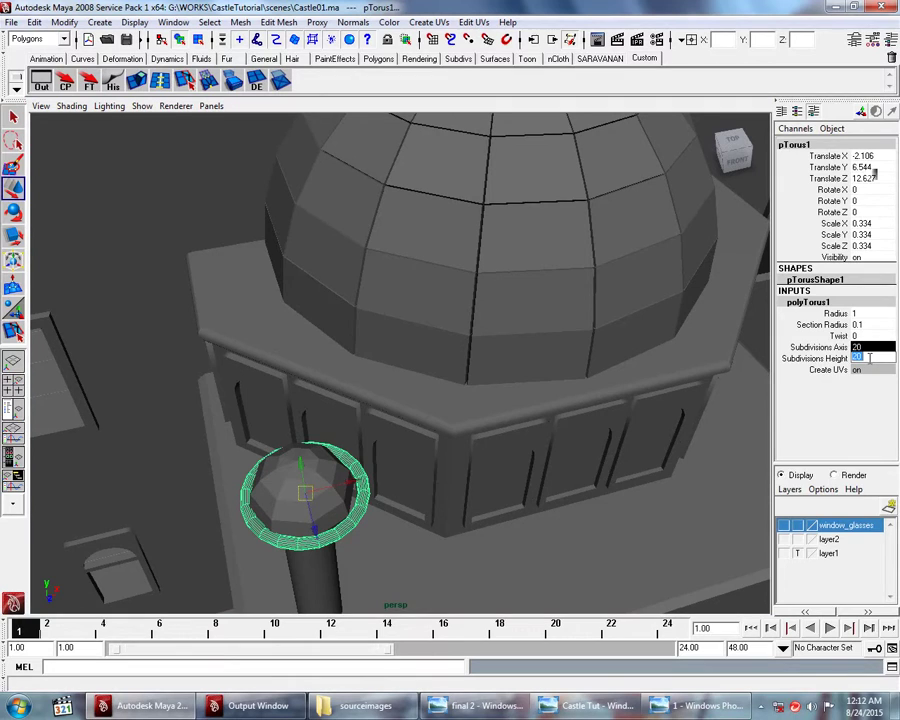
text(12)
key(Return)
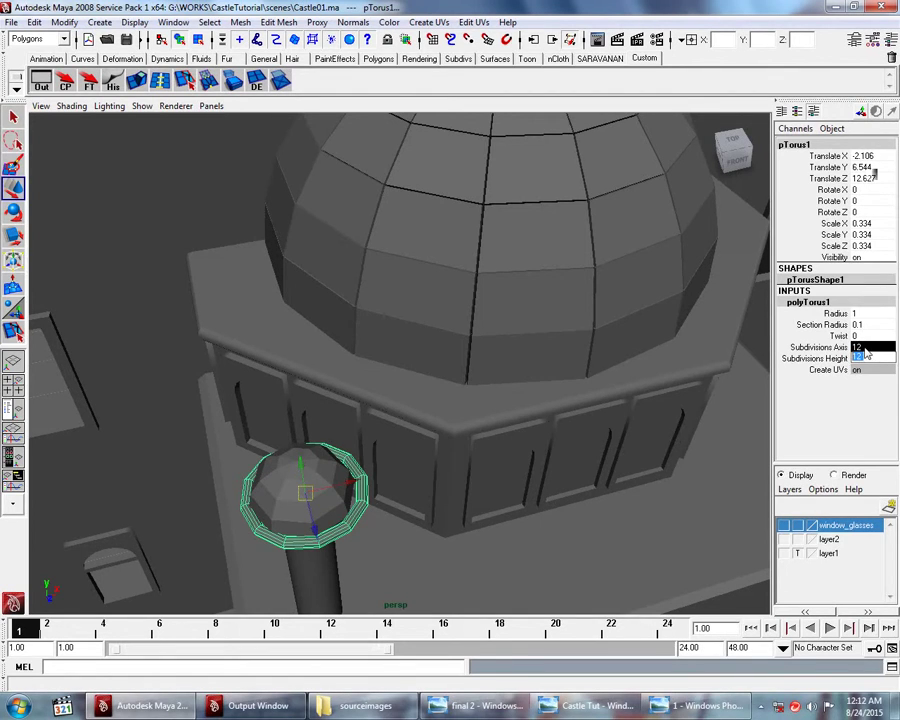
key(Return)
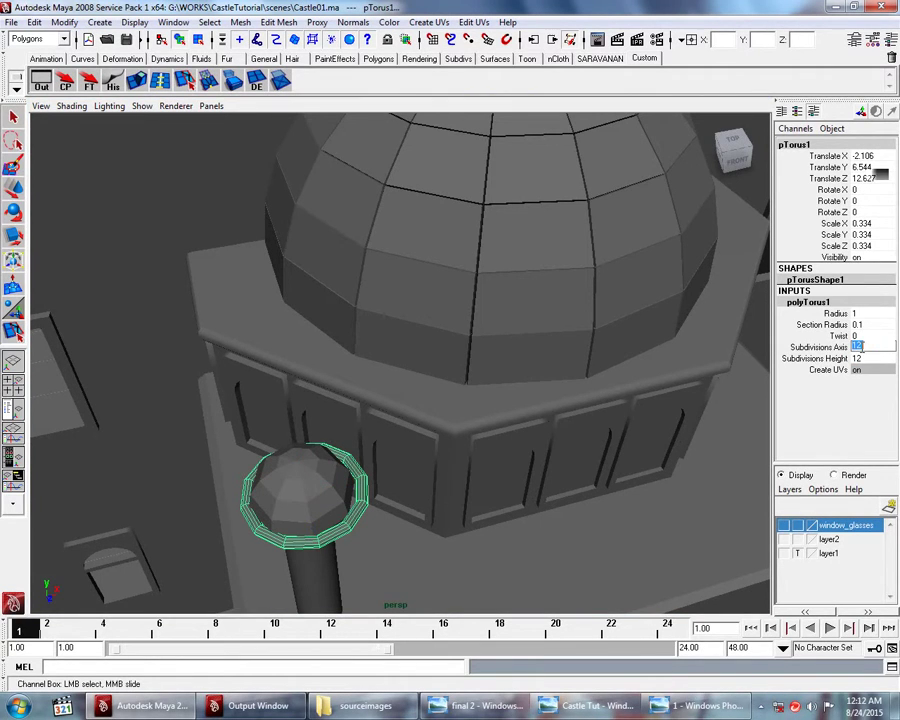
middle_drag(400, 360, 440, 360)
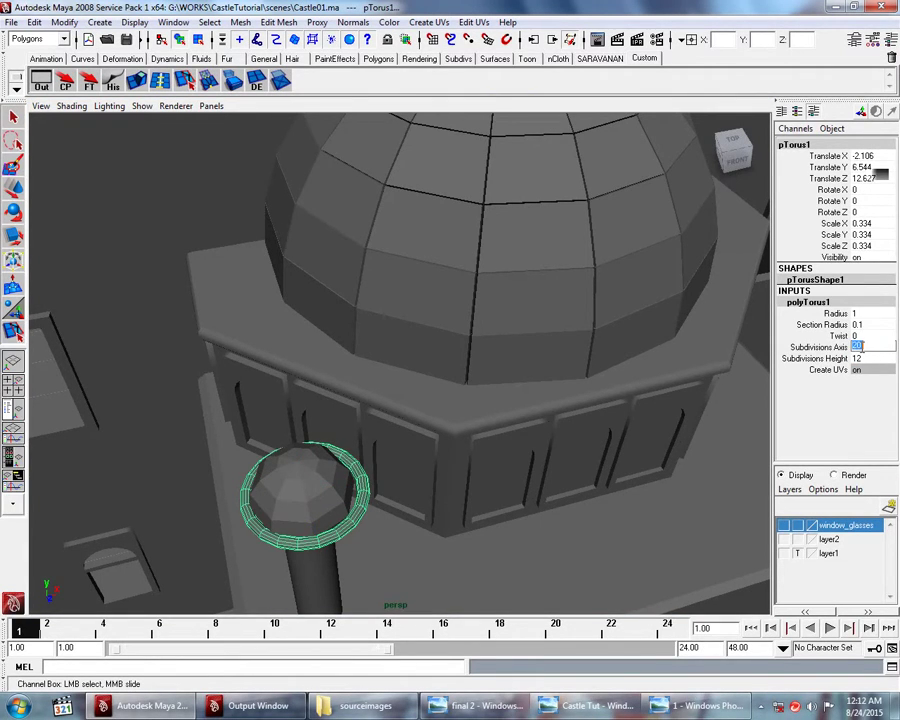
text(24)
click(822, 348)
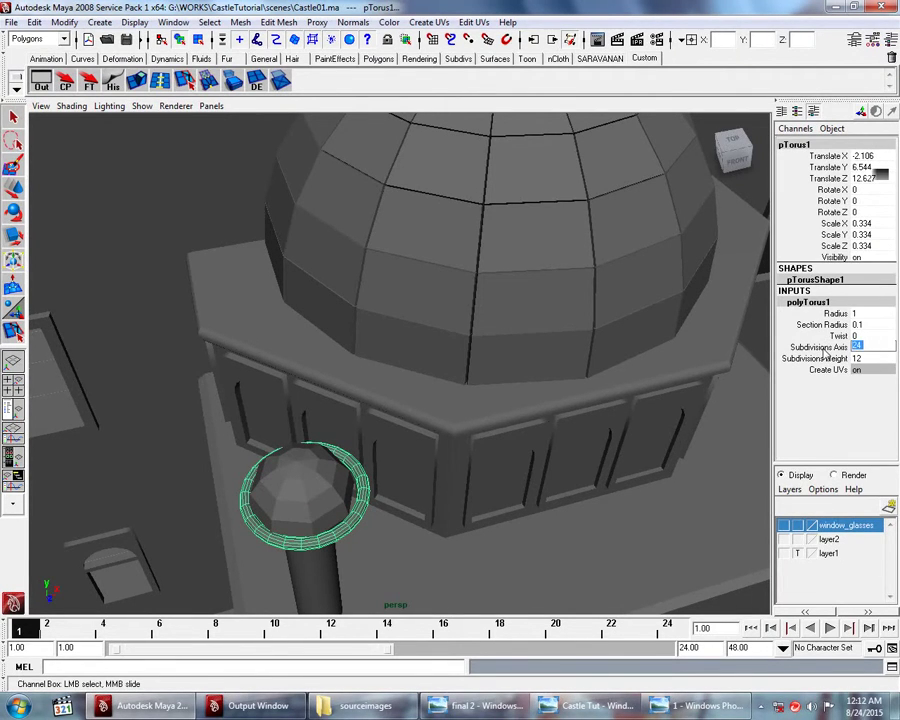
Step: Lower the ring slightly on the column's sphere
alt+drag(423, 557, 470, 530)
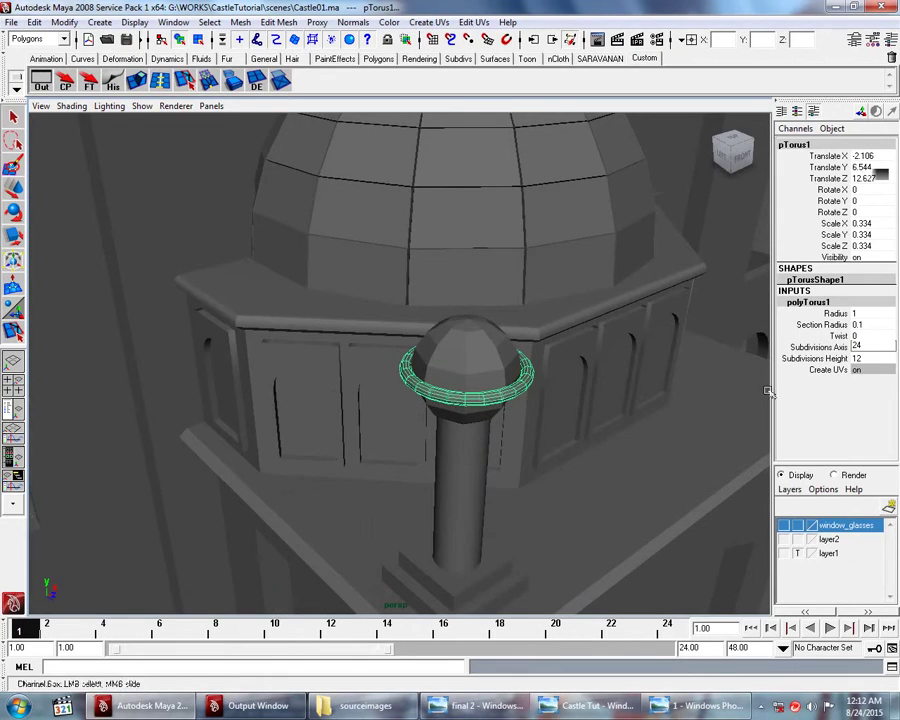
click(820, 358)
scroll(534, 494, up, 2)
mouse_move(534, 494)
alt+middle_down()
mouse_move(565, 463)
mouse_move(537, 483)
alt+middle_up()
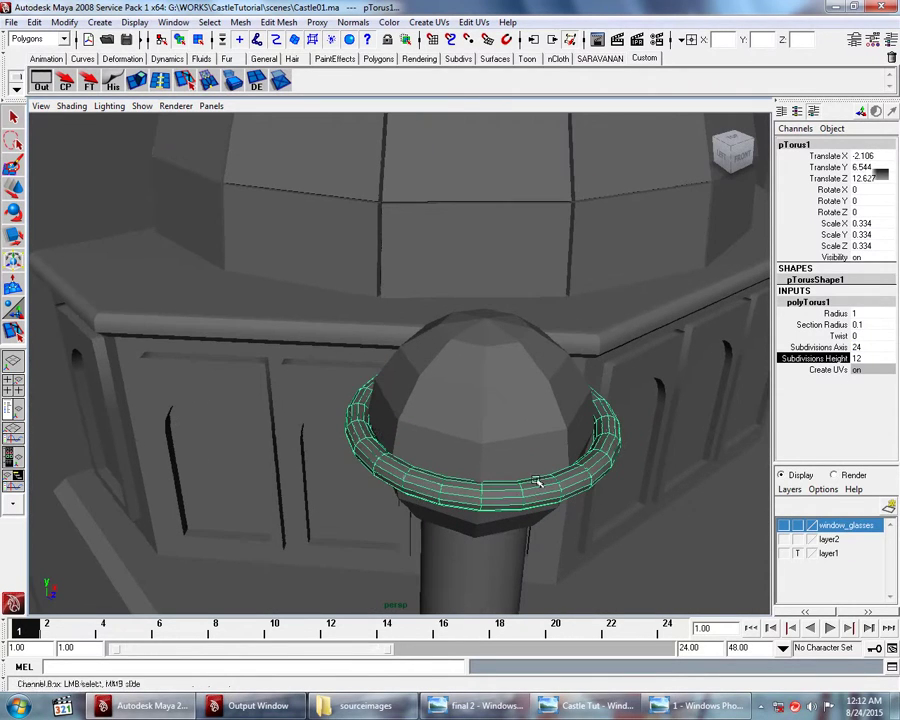
key(w)
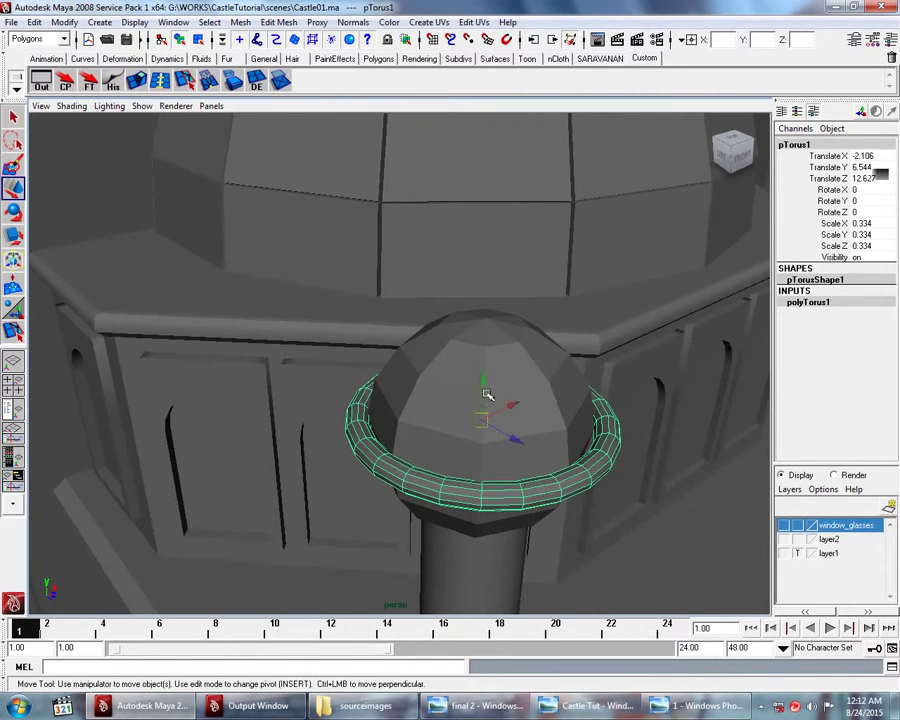
mouse_move(487, 395)
mouse_down()
mouse_move(486, 442)
mouse_move(529, 440)
mouse_move(528, 456)
mouse_move(528, 444)
mouse_move(544, 446)
mouse_move(467, 456)
mouse_move(510, 440)
mouse_move(542, 450)
mouse_move(542, 465)
mouse_move(508, 480)
mouse_up()
Step: Center the ring over the sphere in Top view at X -2.123, Z 12.634
key(space)
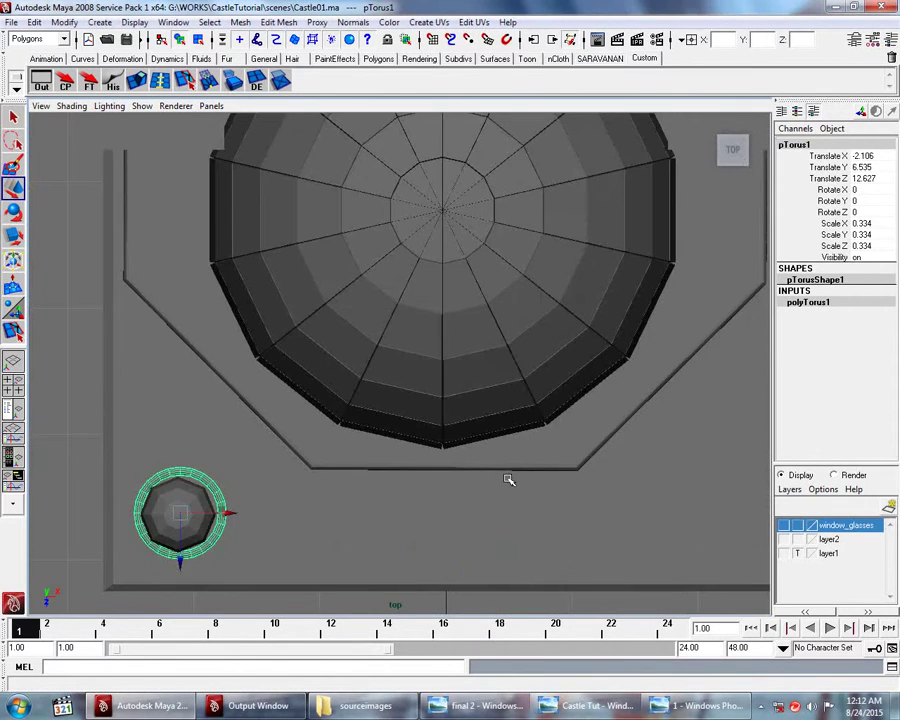
scroll(508, 480, up, 3)
mouse_move(311, 497)
alt+middle_down()
mouse_move(474, 500)
mouse_move(561, 275)
alt+middle_up()
scroll(476, 494, up, 2)
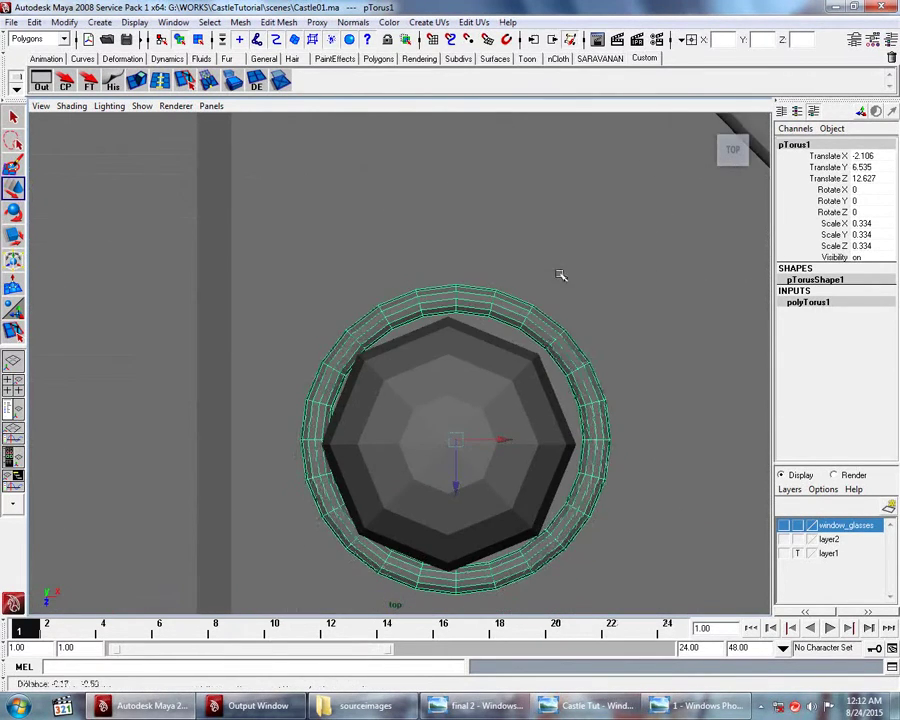
mouse_move(457, 443)
mouse_down()
mouse_move(431, 445)
mouse_move(466, 406)
mouse_up()
Step: Shrink the ring slightly to 0.307 and check it around the kiosk in perspective
key(r)
key(space)
mouse_move(568, 400)
alt+mouse_down()
mouse_move(534, 340)
mouse_move(534, 364)
mouse_move(462, 391)
mouse_move(480, 388)
alt+mouse_up()
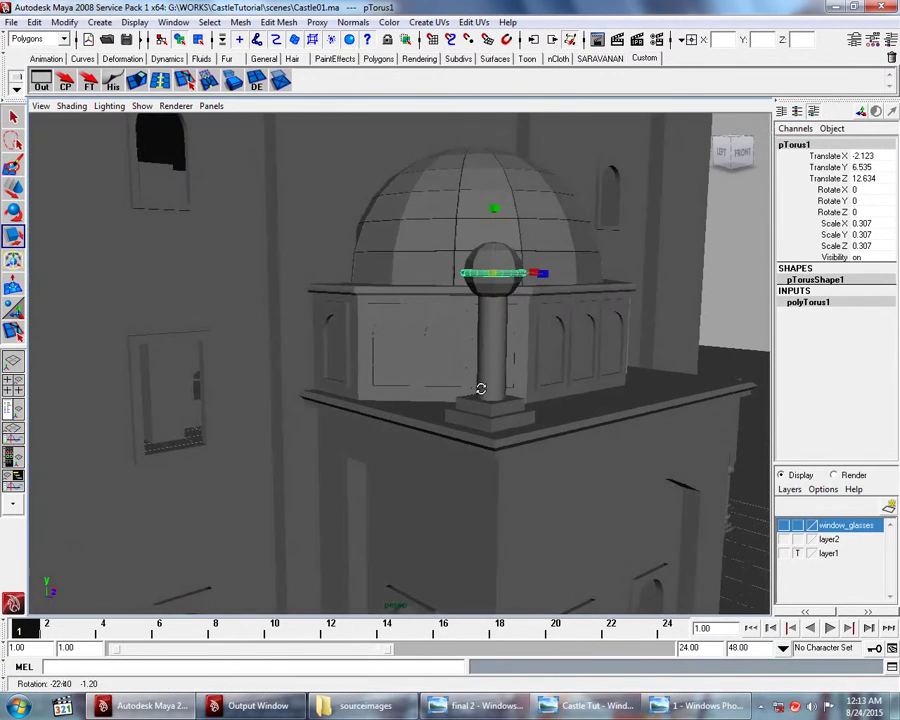
click(618, 322)
alt+drag(618, 322, 534, 360)
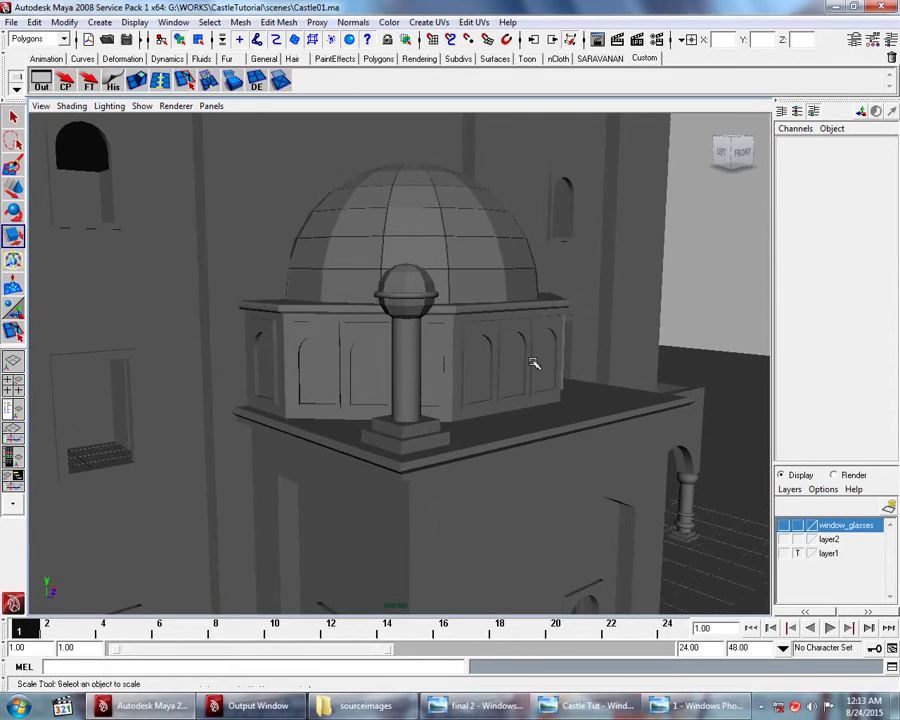
alt+right_drag(534, 364, 412, 362)
alt+middle_drag(412, 362, 550, 366)
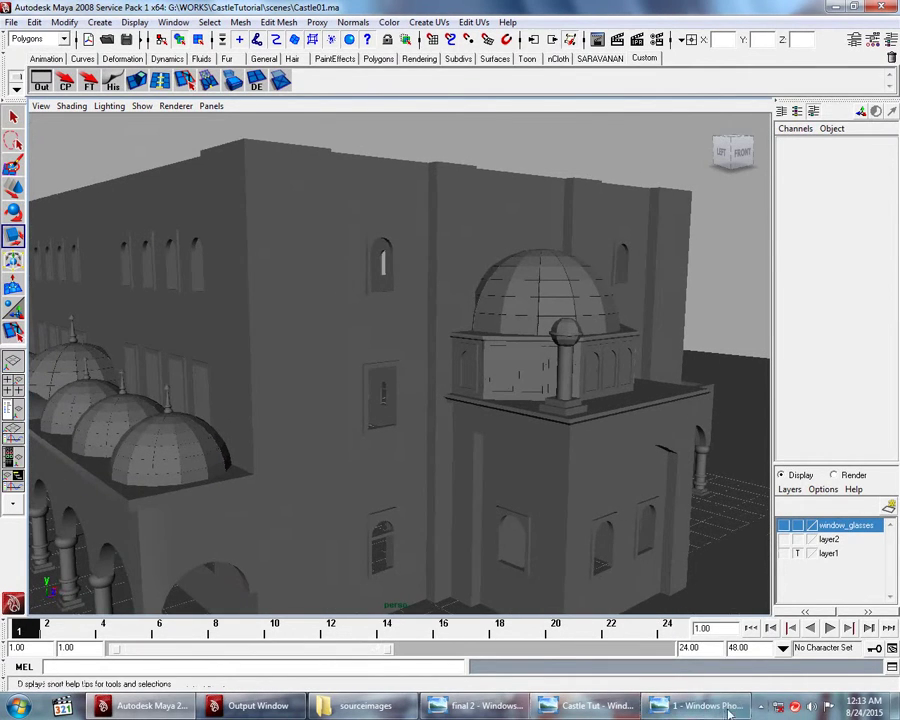
key(alt+Tab)
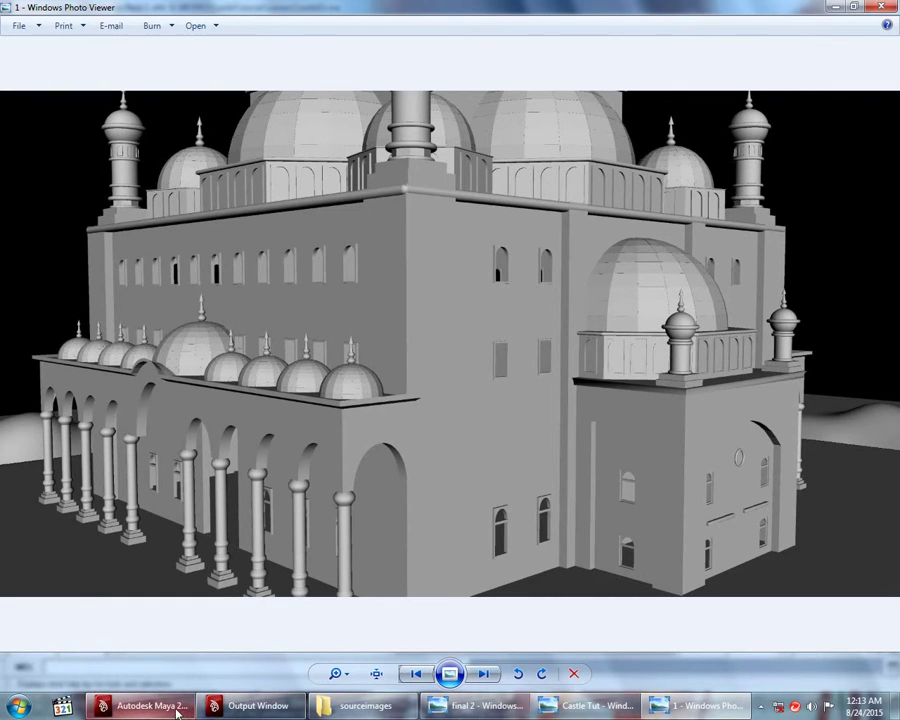
key(alt+Tab)
Step: Duplicate the dome finial revolvedSurface20 and move the copy up to the corner column's top
click(168, 402)
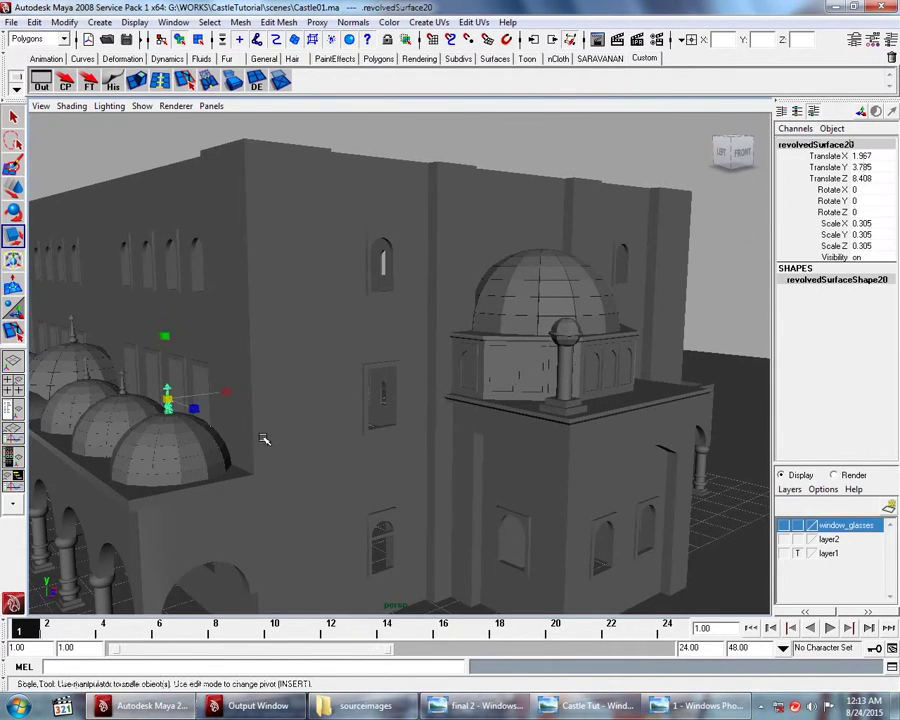
alt+drag(263, 438, 268, 449)
key(ctrl+d)
key(w)
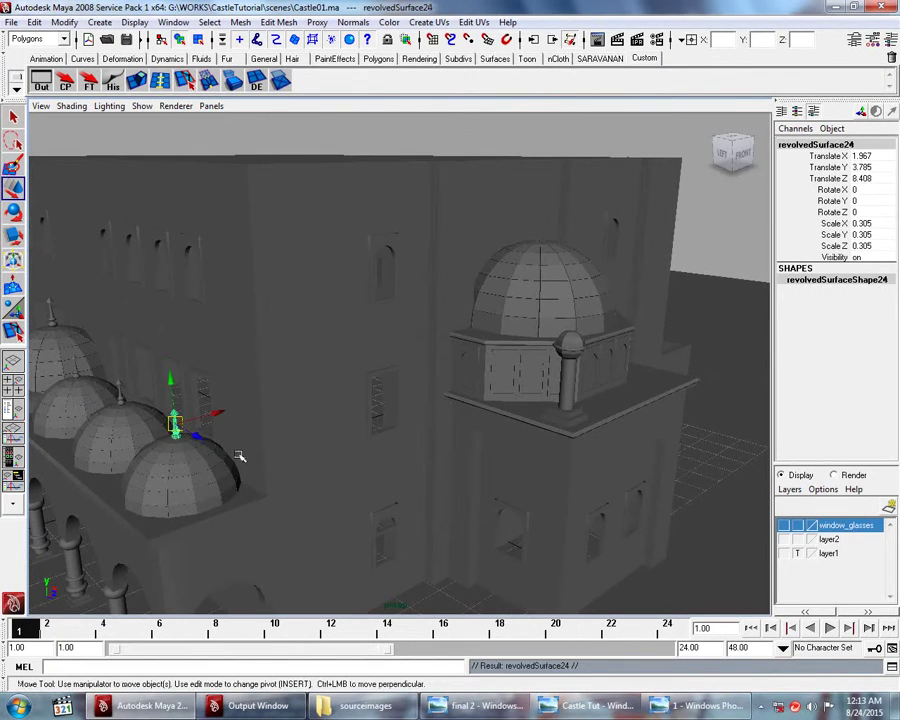
mouse_move(197, 437)
mouse_down()
mouse_move(378, 516)
mouse_move(620, 416)
mouse_move(575, 418)
mouse_move(577, 320)
mouse_up()
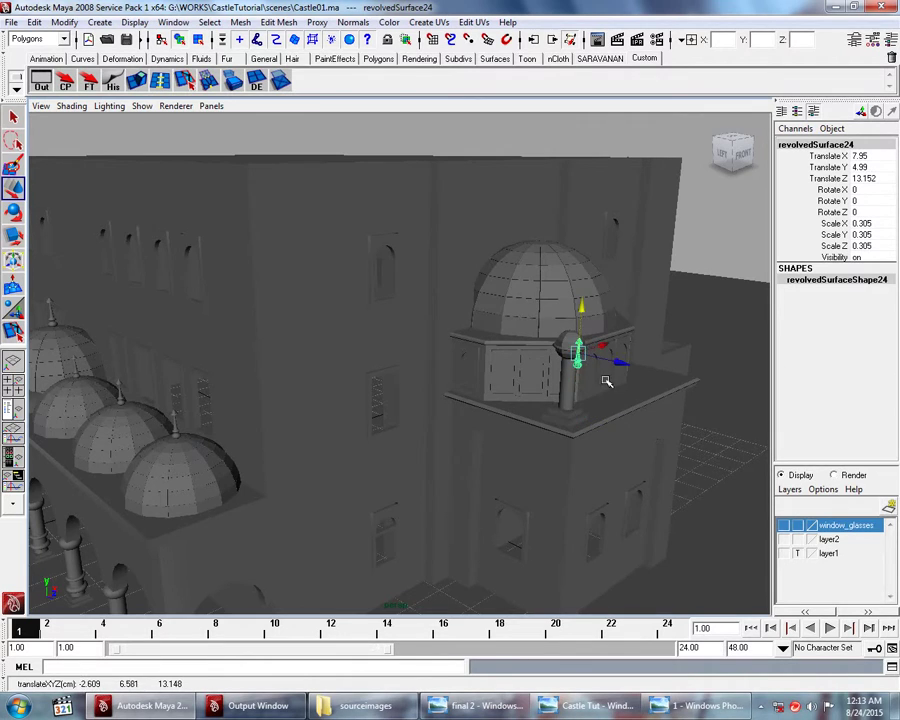
scroll(606, 394, up, 5)
mouse_move(606, 394)
alt+mouse_down()
mouse_move(480, 426)
mouse_move(493, 430)
mouse_move(395, 374)
alt+mouse_up()
Step: Position the finial copy above the column's sphere in the front view
key(space)
mouse_move(297, 266)
mouse_down()
mouse_move(435, 62)
mouse_move(445, 120)
mouse_up()
scroll(525, 202, down, 5)
scroll(426, 460, up, 1)
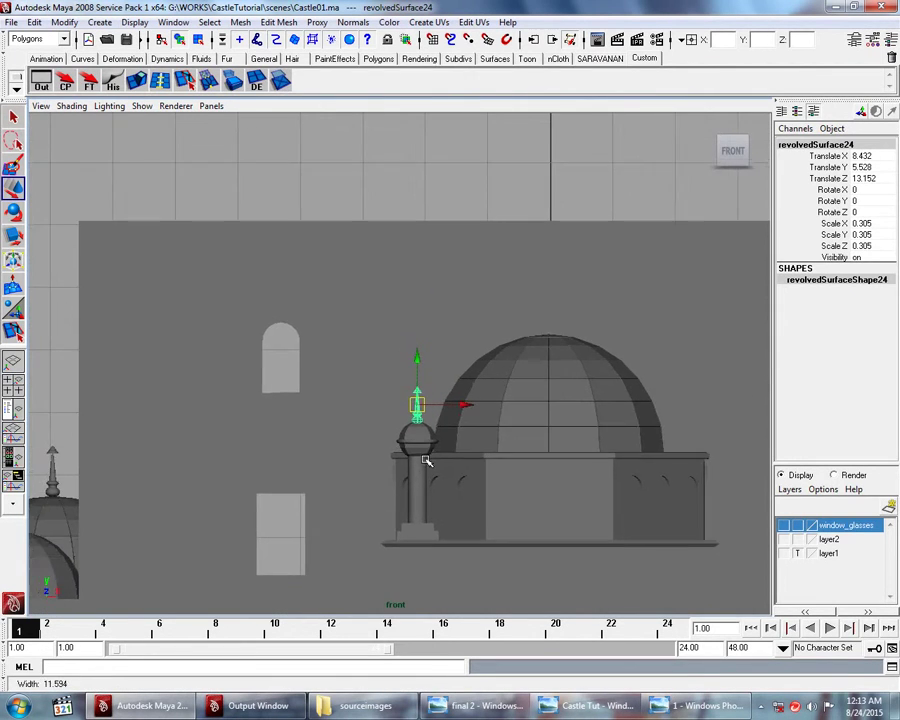
scroll(528, 428, up, 2)
scroll(527, 265, up, 2)
scroll(527, 265, up, 1)
Step: Scale the finial to 0.179 and seat it centered on the sphere at Z 12.647
key(r)
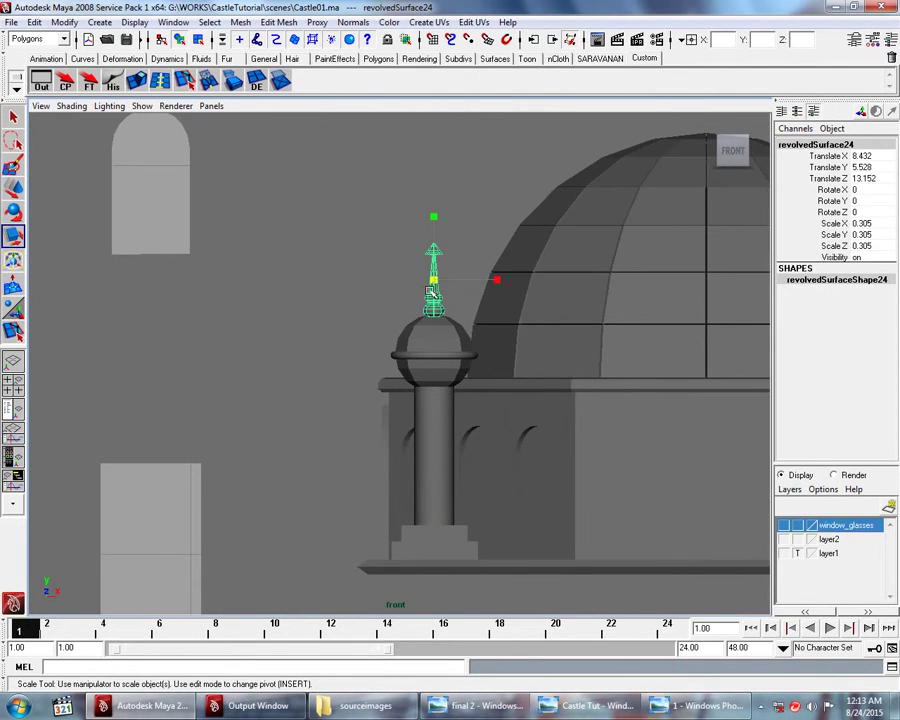
drag(433, 281, 416, 290)
key(w)
drag(434, 232, 436, 247)
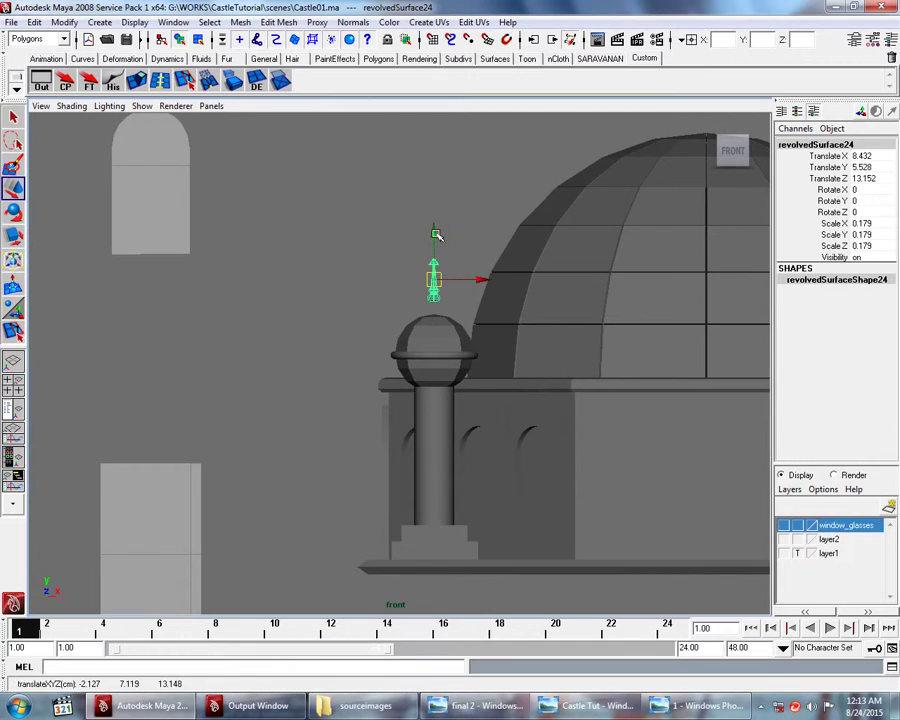
key(space)
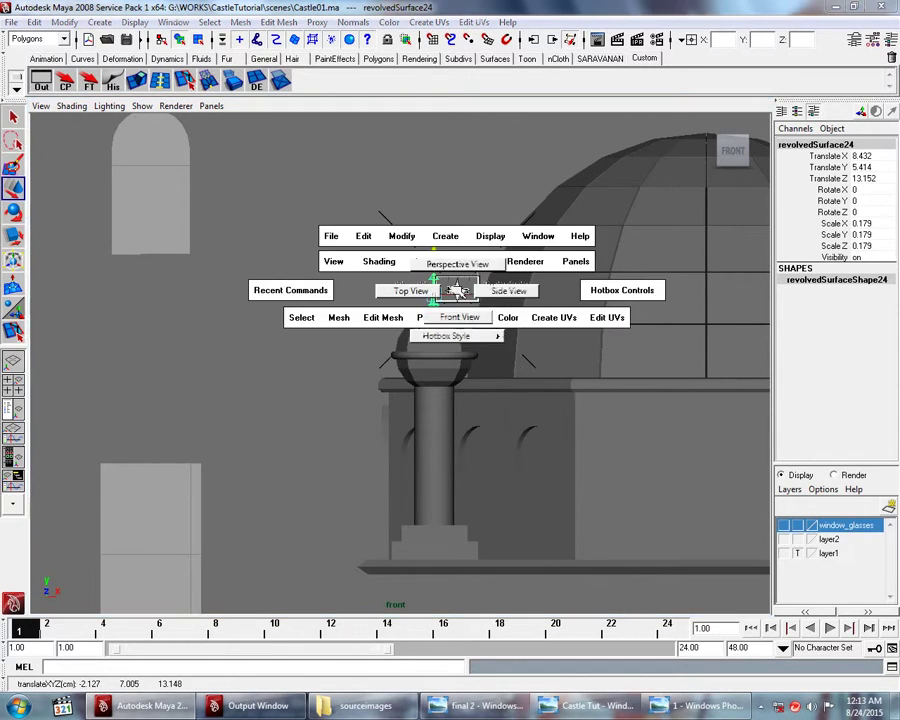
drag(456, 288, 505, 291)
mouse_move(524, 336)
mouse_down()
mouse_move(422, 335)
mouse_move(458, 313)
mouse_move(480, 344)
mouse_move(704, 275)
mouse_up()
key(space)
Step: Frame and select the sphere capping the kiosk's corner column
click(704, 275)
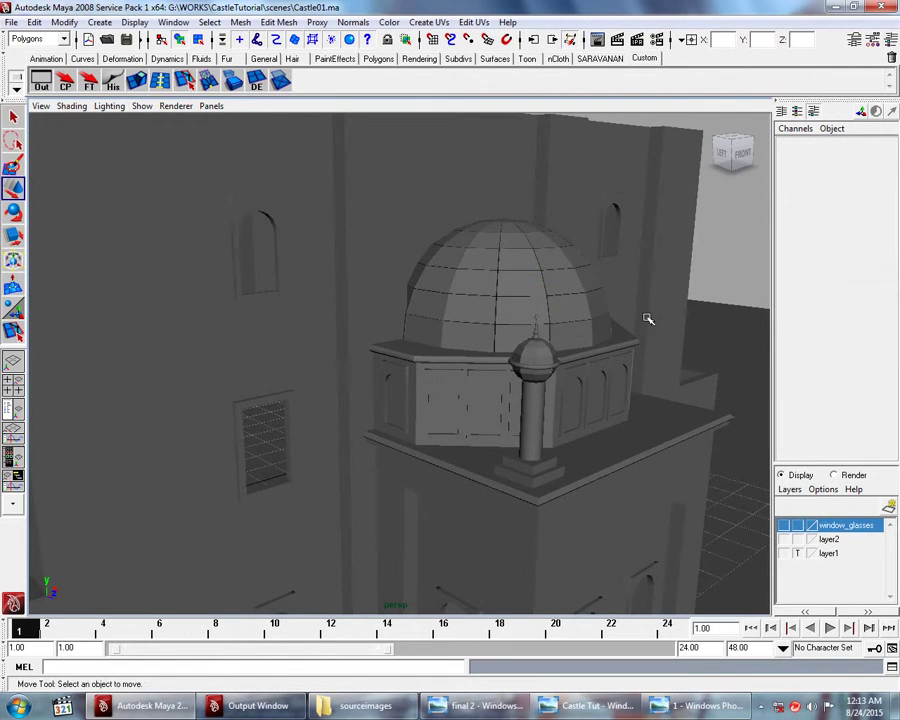
alt+drag(646, 314, 610, 316)
alt+right_drag(610, 316, 510, 348)
alt+drag(510, 348, 513, 372)
scroll(513, 372, up, 3)
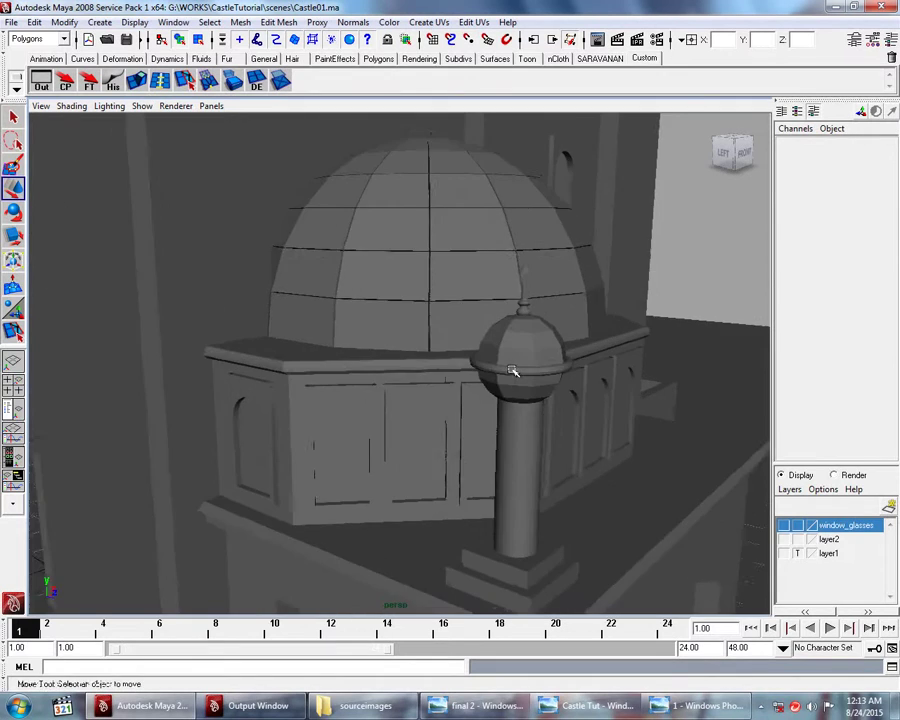
scroll(548, 346, up, 2)
alt+middle_drag(548, 346, 554, 293)
click(596, 338)
scroll(598, 339, down, 3)
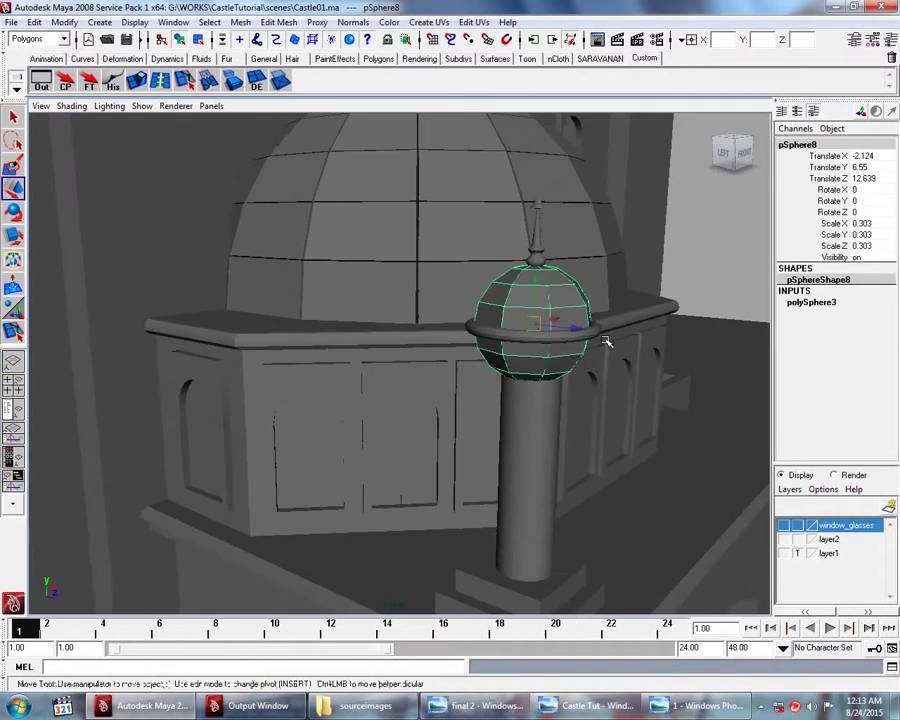
alt+middle_drag(600, 340, 562, 324)
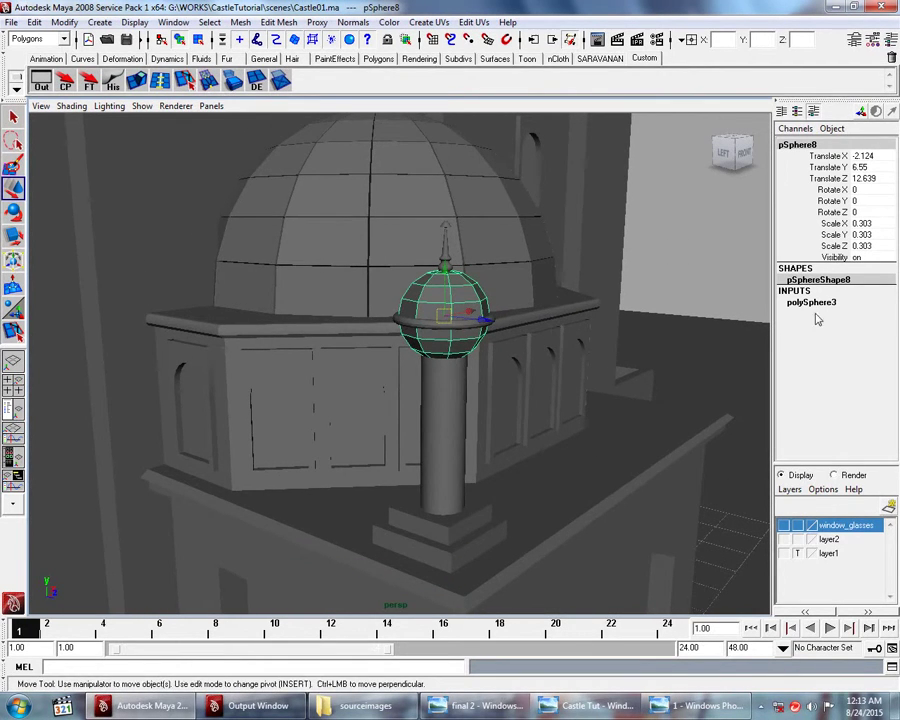
Step: Raise the sphere's subdivisions to 20 for a smoother ball
click(812, 302)
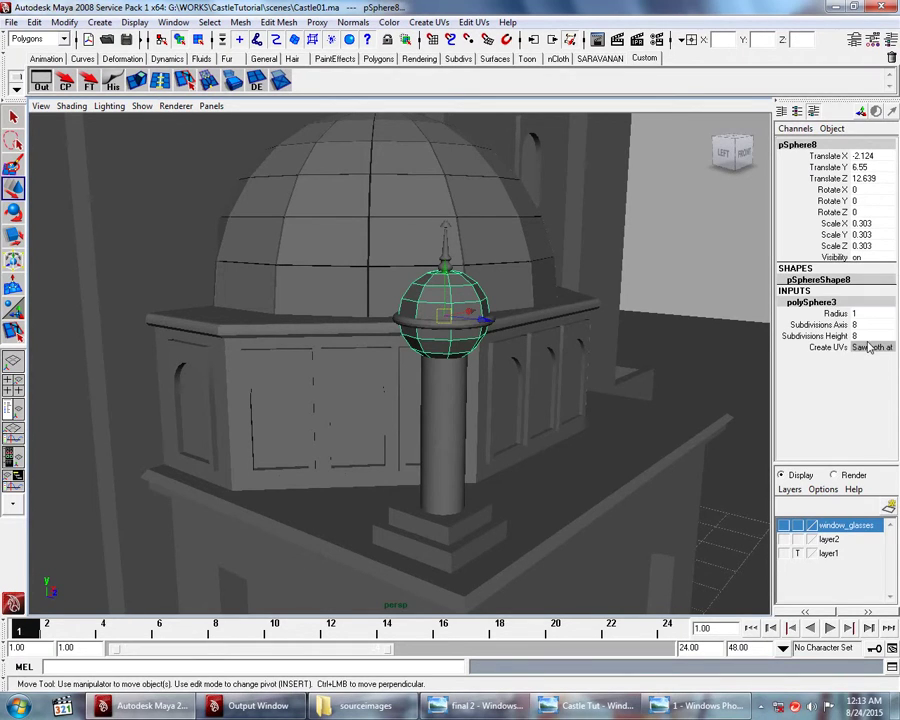
drag(866, 326, 864, 337)
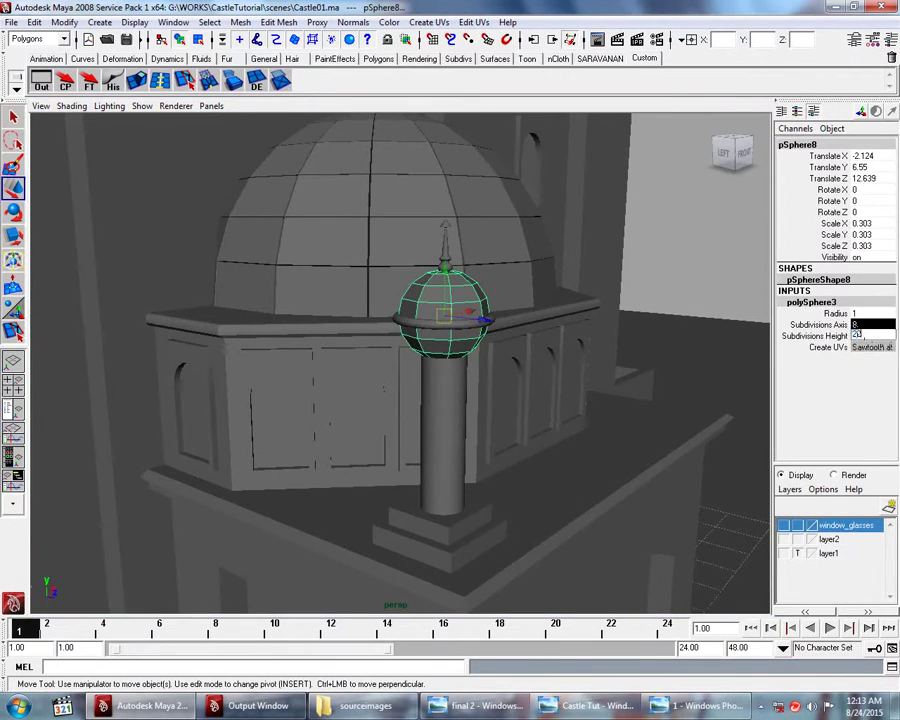
text(0)
key(Return)
alt+drag(688, 267, 622, 349)
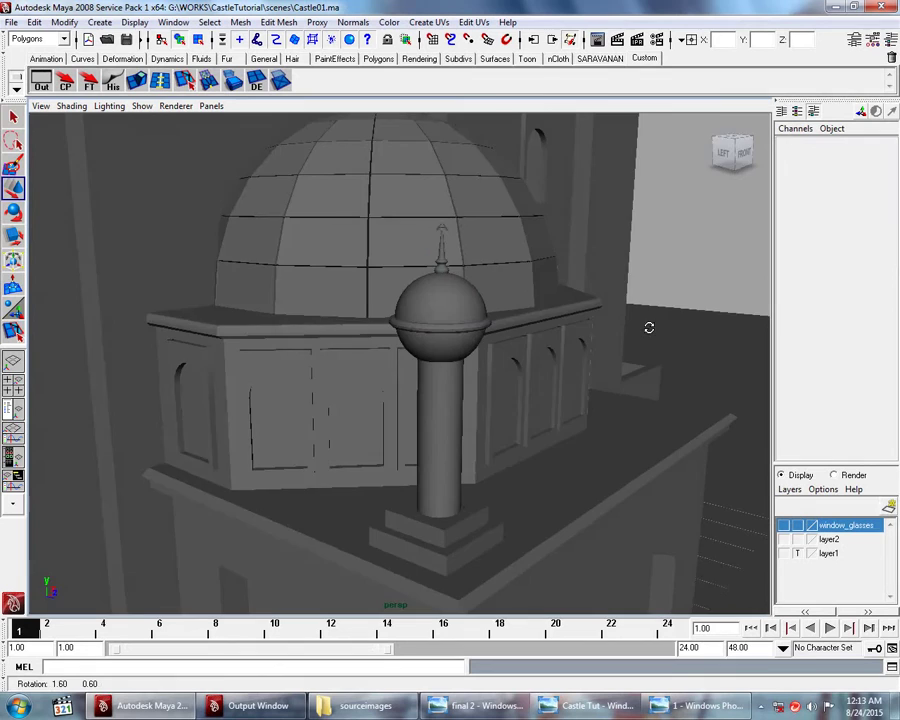
scroll(504, 376, up, 3)
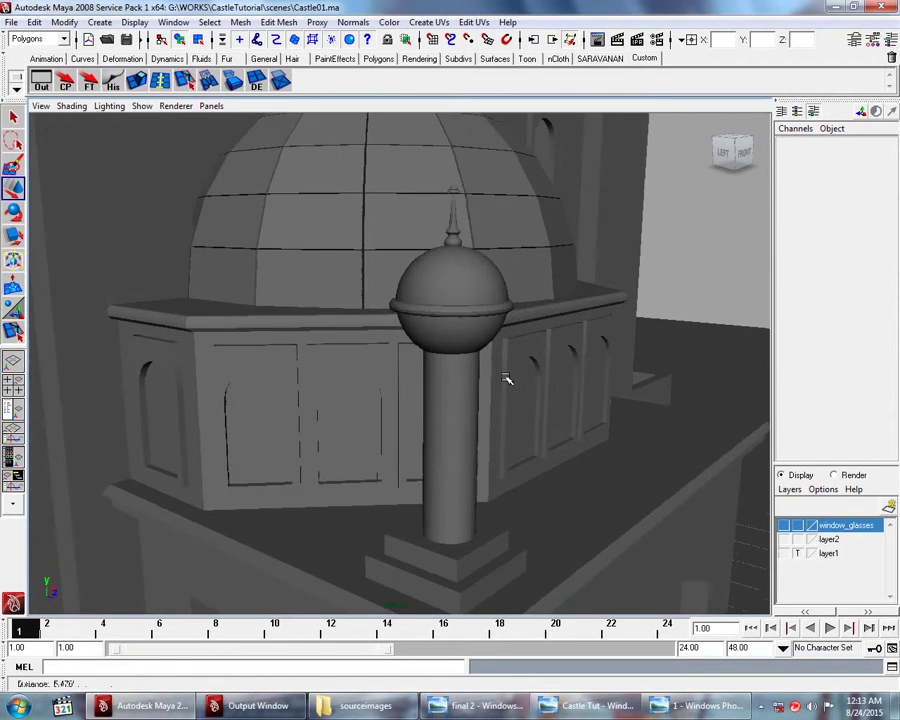
scroll(506, 370, up, 3)
alt+drag(530, 346, 538, 375)
Step: Set the ring's height subdivisions to 16
key(w)
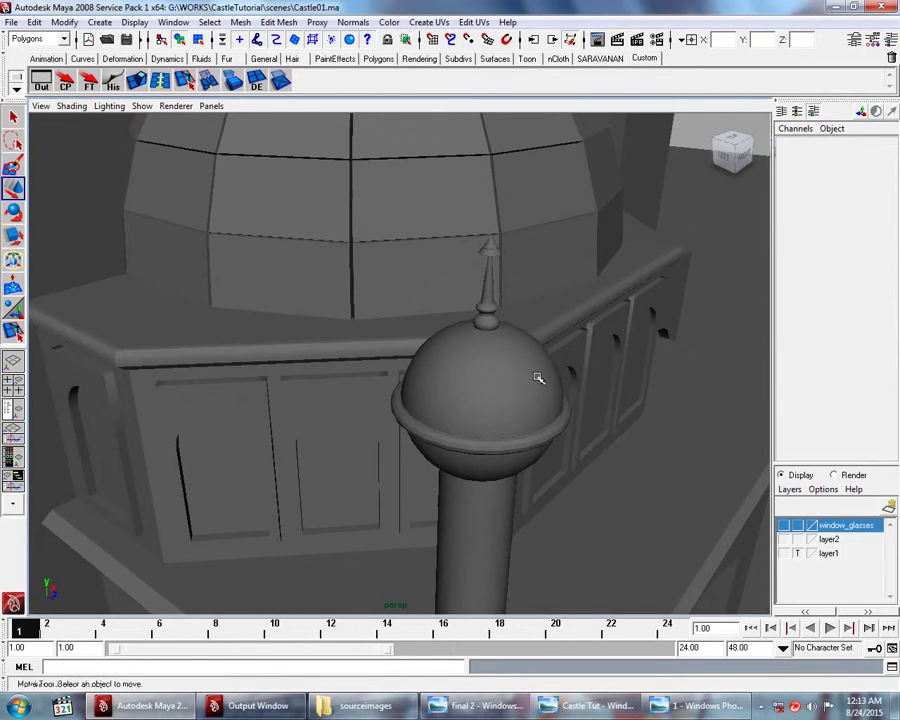
click(550, 437)
click(810, 306)
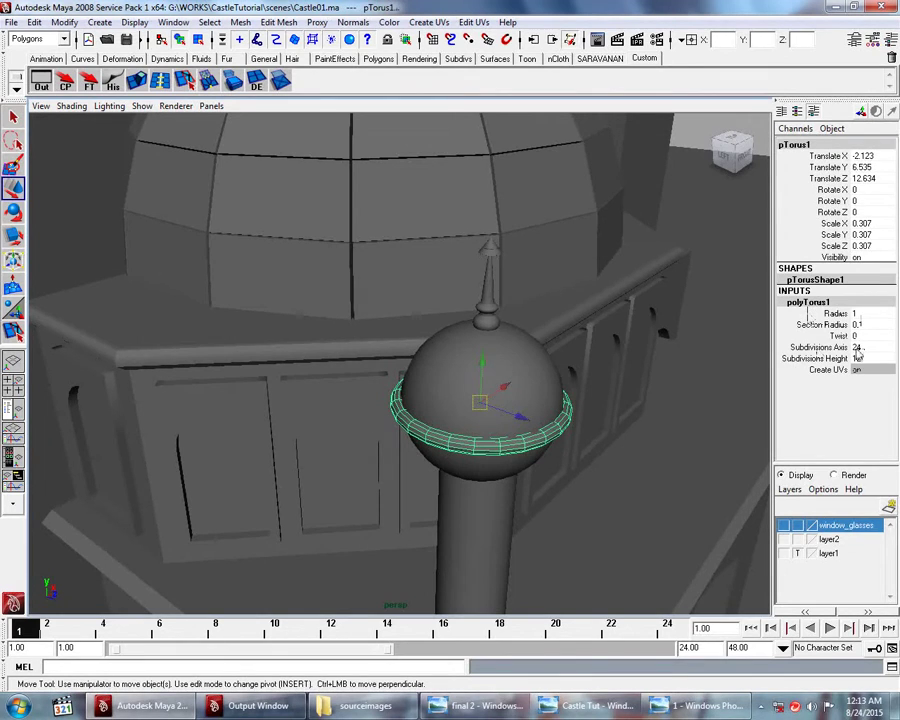
double_click(862, 358)
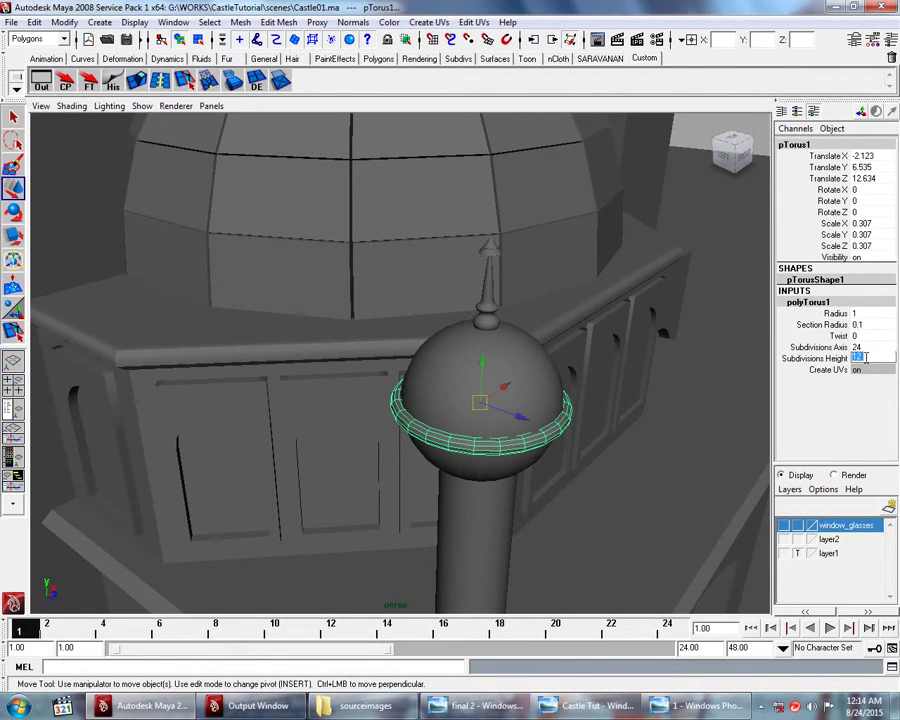
key(Return)
alt+drag(698, 352, 656, 250)
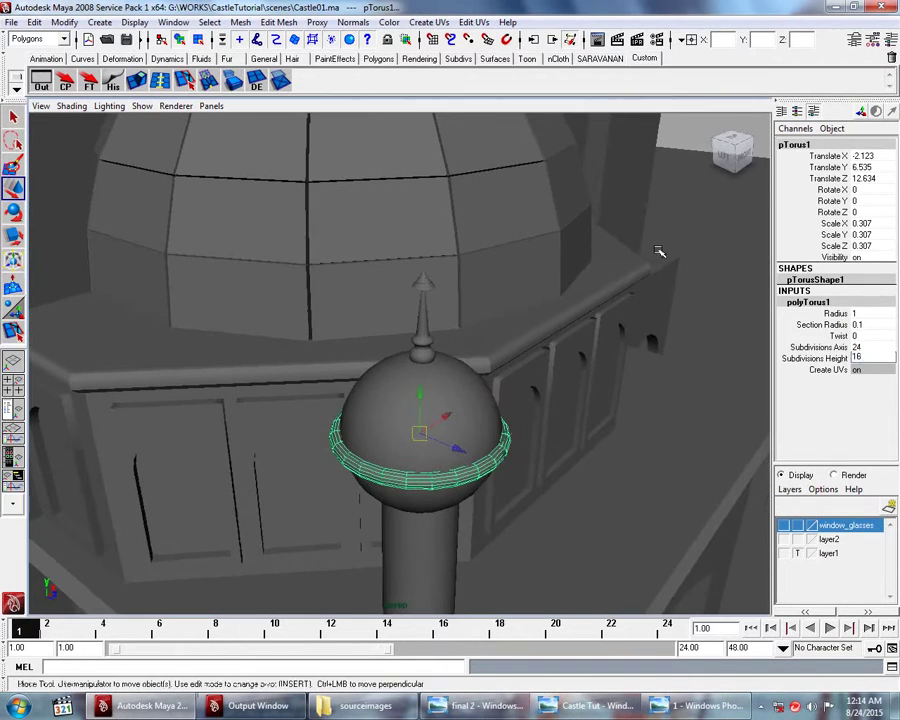
click(684, 164)
Step: Compare with the mosque reference image, then select the ring around the column's ball
mouse_move(600, 383)
alt+mouse_down()
mouse_move(598, 372)
mouse_move(614, 362)
alt+mouse_up()
scroll(603, 368, down, 5)
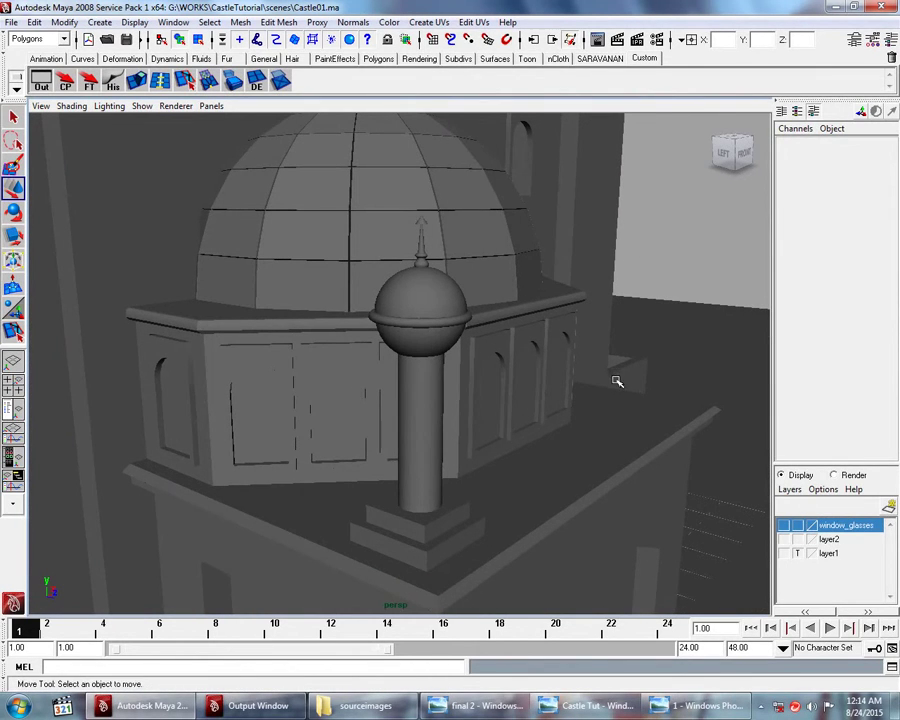
click(711, 699)
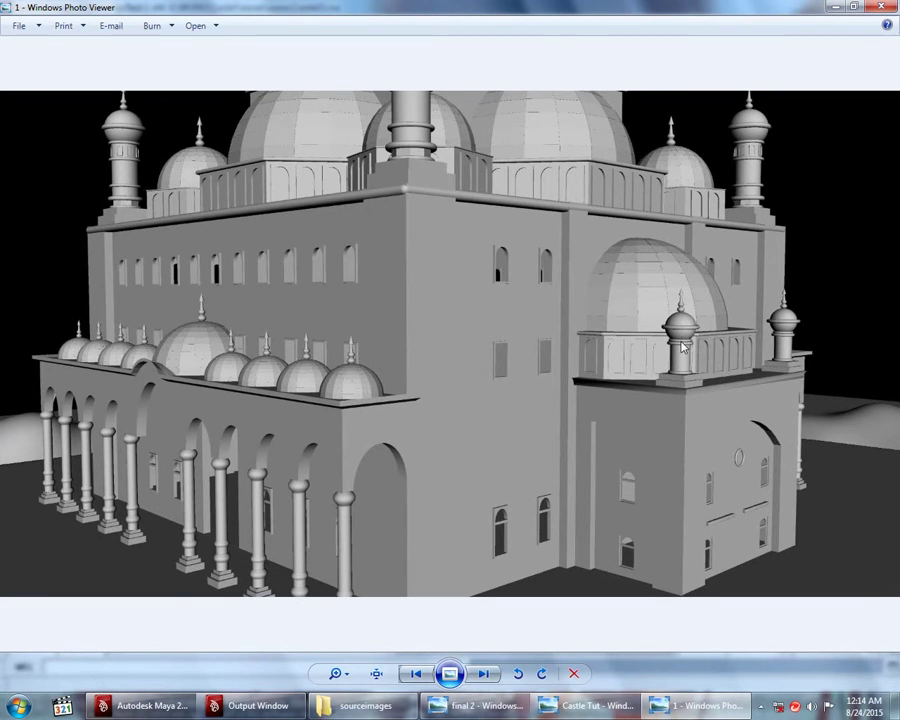
click(140, 705)
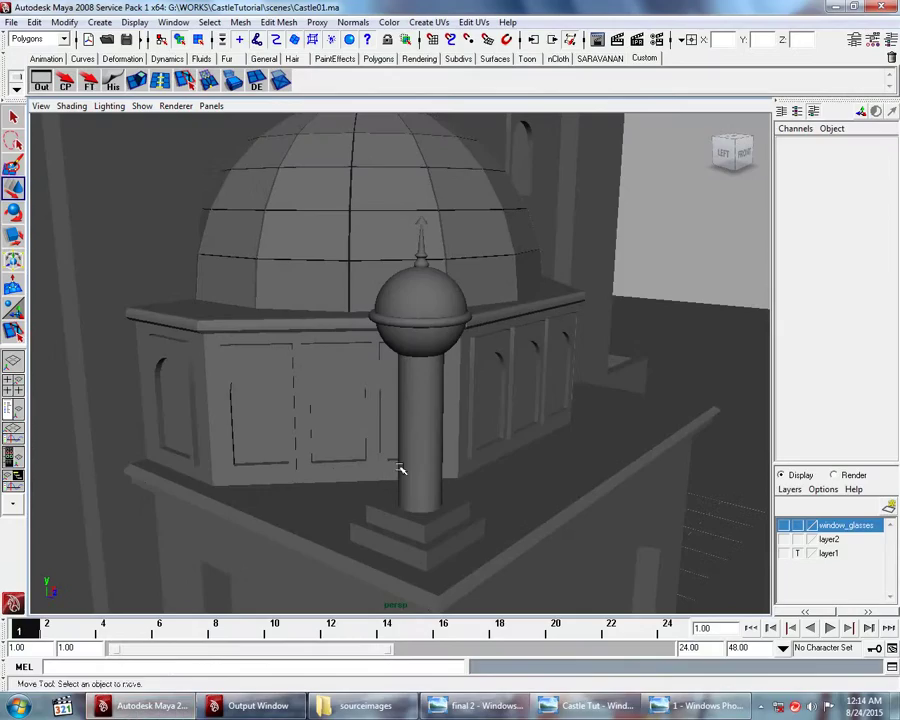
click(441, 340)
click(762, 708)
click(762, 708)
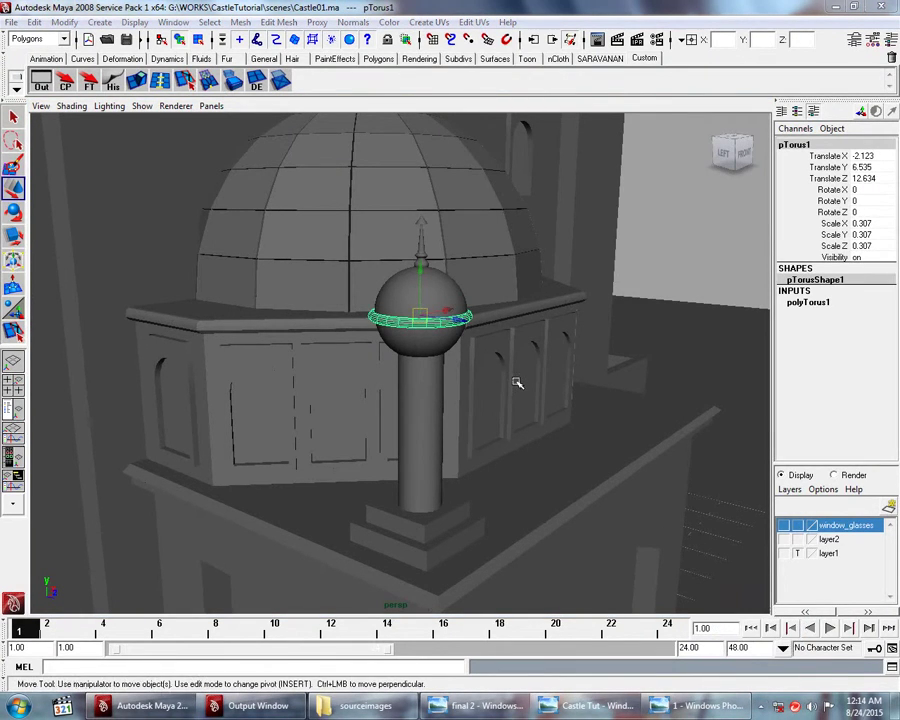
Step: Shrink the ring to 0.165 and fit it snugly under the column's ball
drag(420, 275, 424, 328)
mouse_move(424, 328)
alt+right_down()
mouse_move(461, 375)
mouse_move(480, 382)
alt+right_up()
key(r)
drag(447, 357, 368, 365)
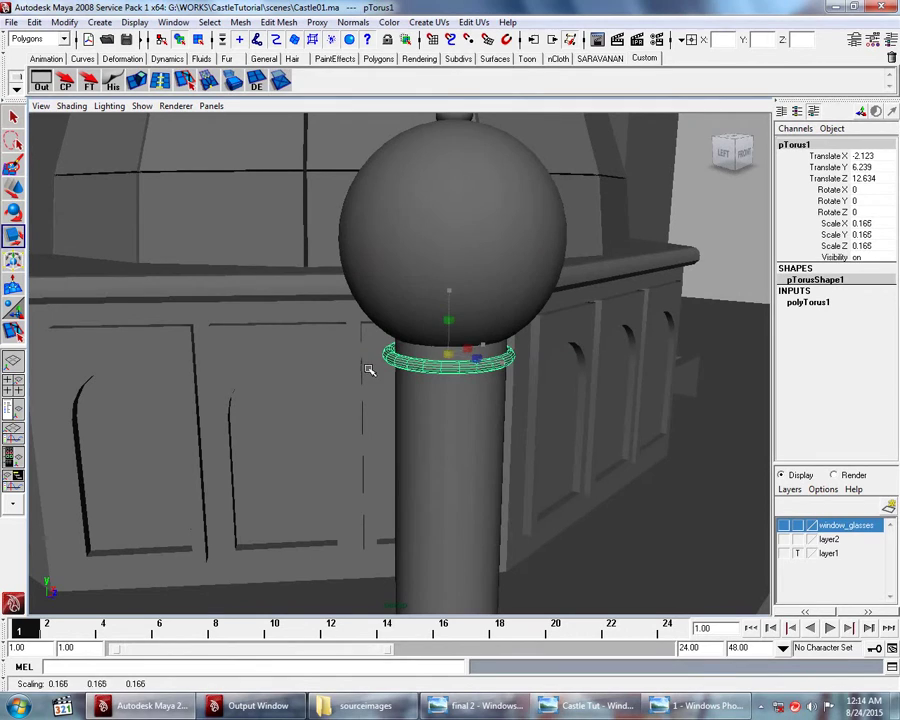
key(w)
drag(448, 306, 448, 292)
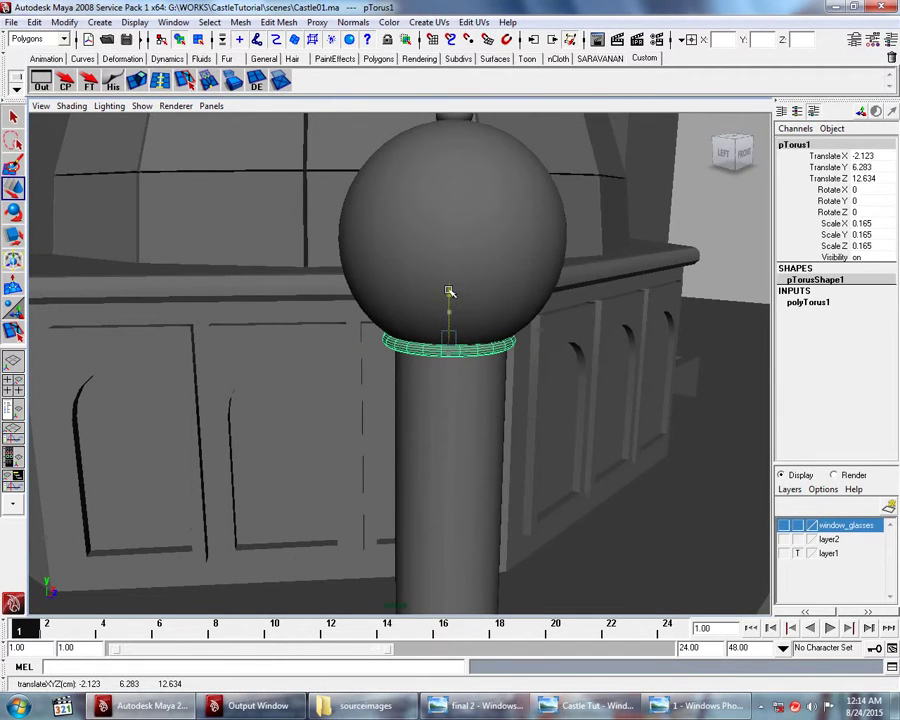
Step: Duplicate the ring as pTorus2 just below, enlarged to 0.169, then view the mosque reference
key(ctrl+d)
drag(448, 294, 448, 304)
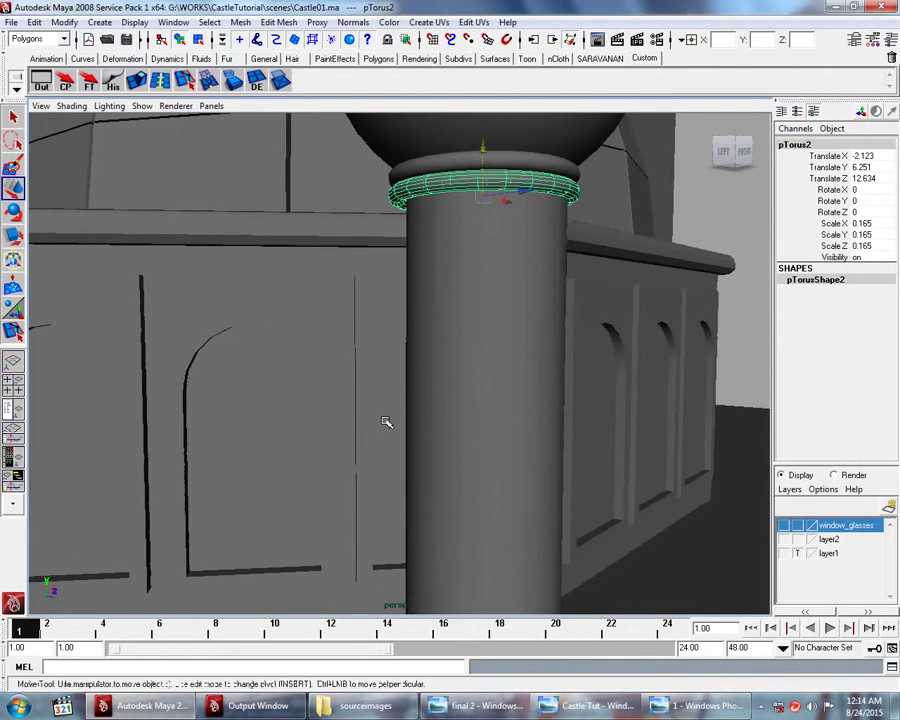
alt+drag(460, 386, 506, 350)
key(r)
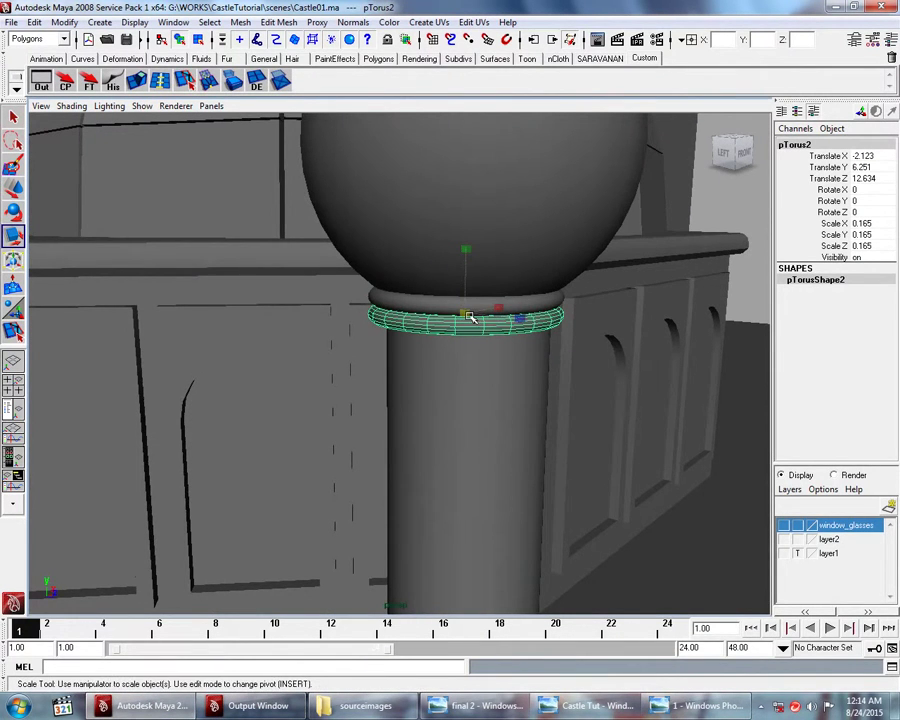
drag(470, 316, 470, 321)
key(w)
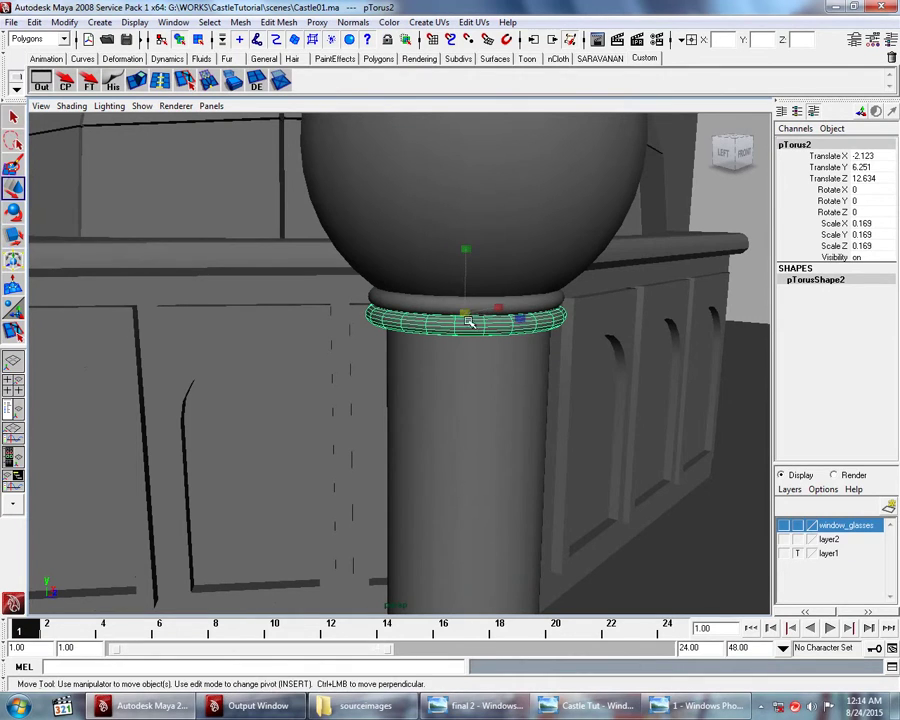
scroll(474, 358, down, 3)
alt+drag(474, 358, 481, 353)
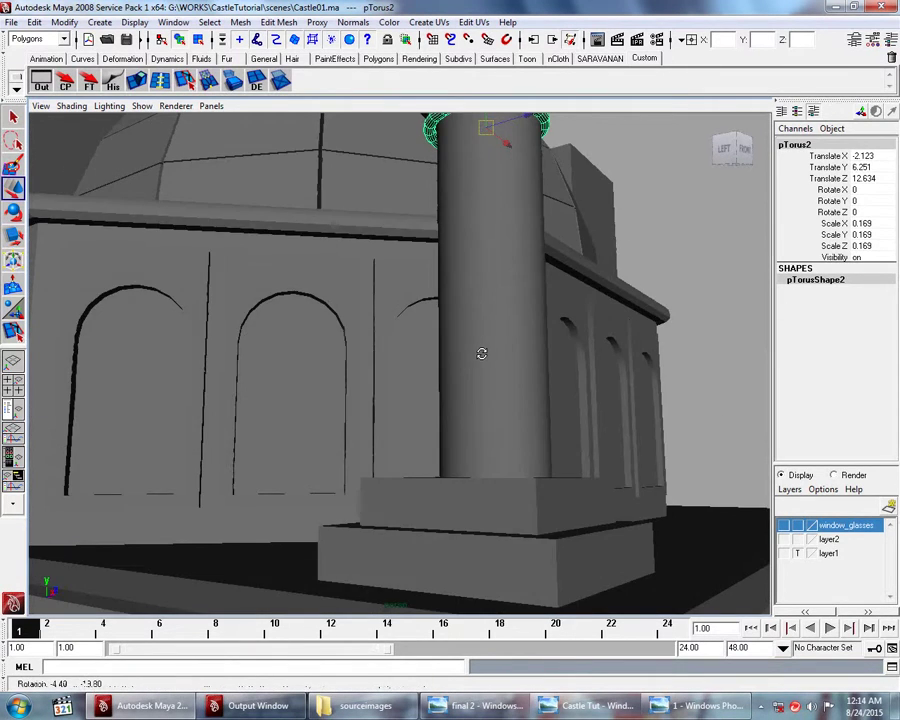
scroll(481, 353, down, 3)
key(alt+Tab)
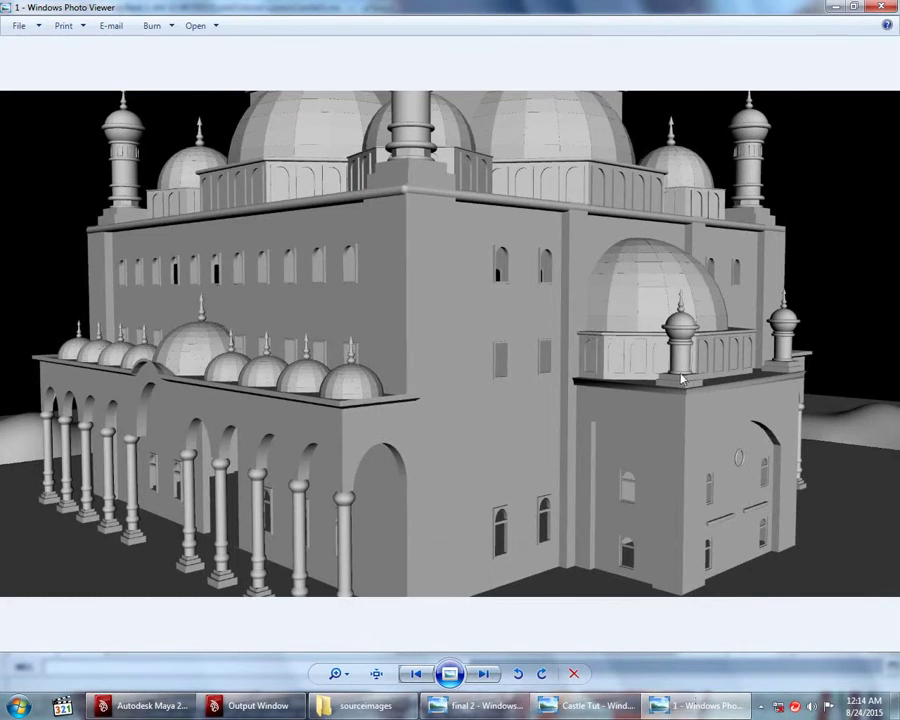
Step: Duplicate the ring as pTorus3, drop it to the column's base and scale it to 0.163
click(150, 705)
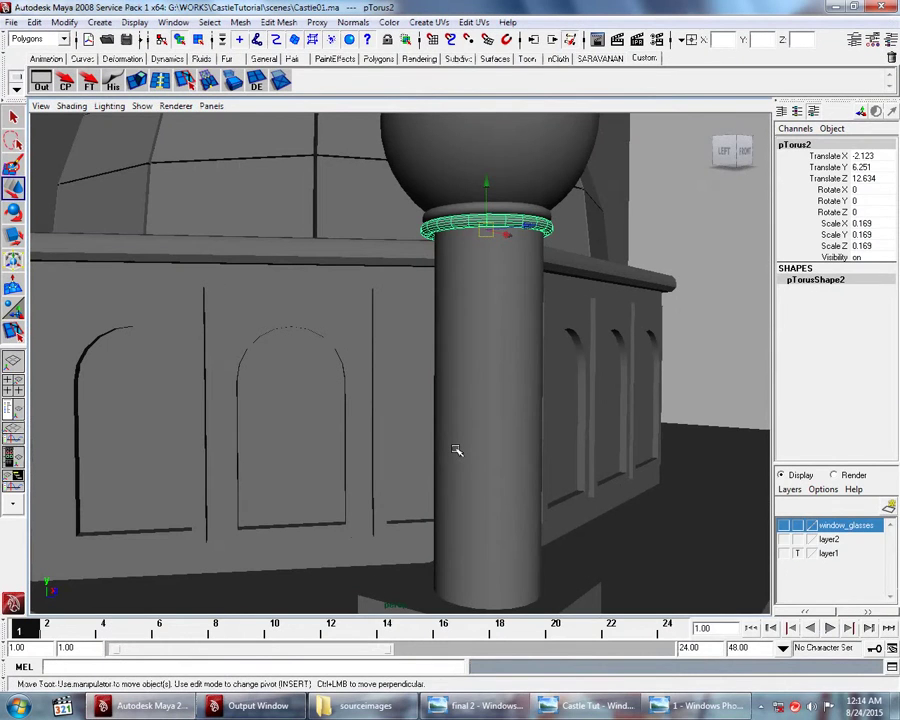
key(ctrl+d)
mouse_move(497, 184)
mouse_down()
mouse_move(539, 515)
mouse_move(574, 406)
mouse_move(526, 440)
mouse_move(500, 406)
mouse_up()
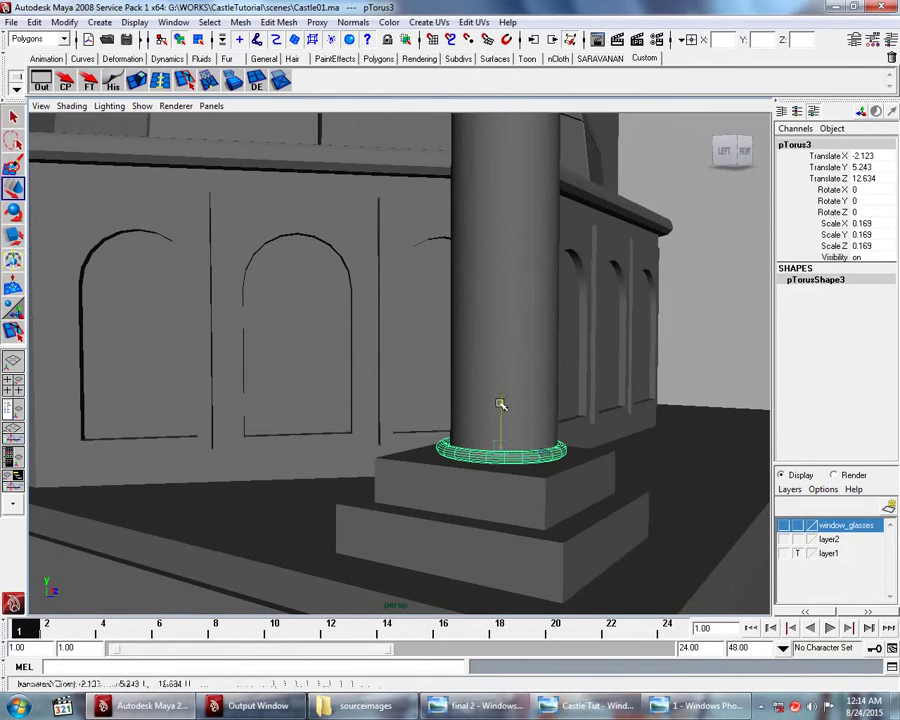
key(r)
mouse_move(500, 452)
mouse_down()
mouse_move(510, 456)
mouse_move(552, 395)
mouse_move(576, 397)
mouse_move(588, 325)
mouse_move(585, 391)
mouse_move(562, 386)
mouse_move(572, 382)
mouse_up()
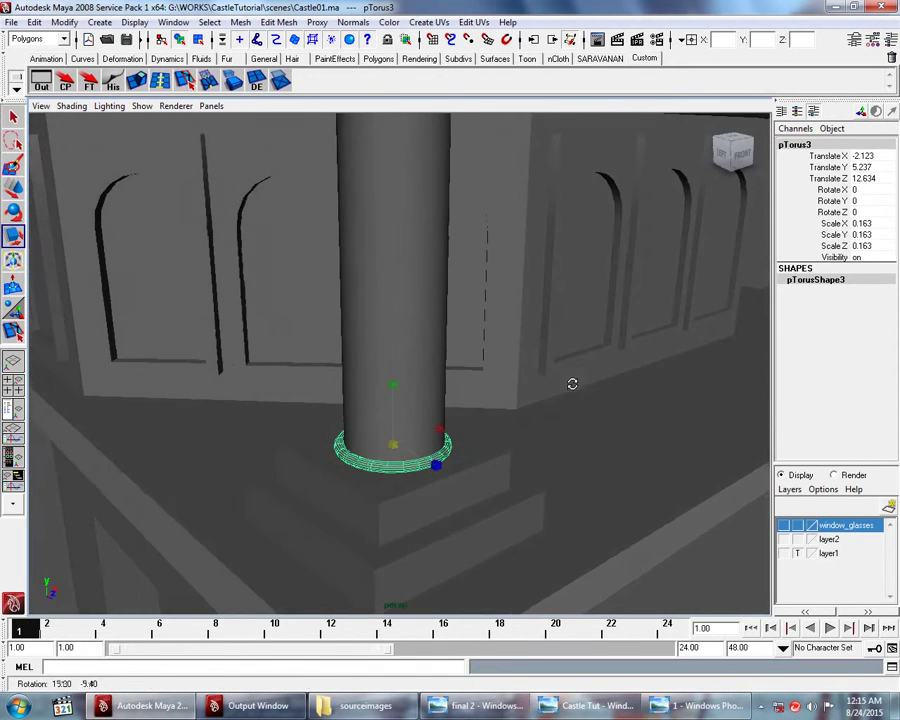
scroll(573, 384, down, 3)
scroll(532, 404, down, 2)
scroll(532, 403, down, 2)
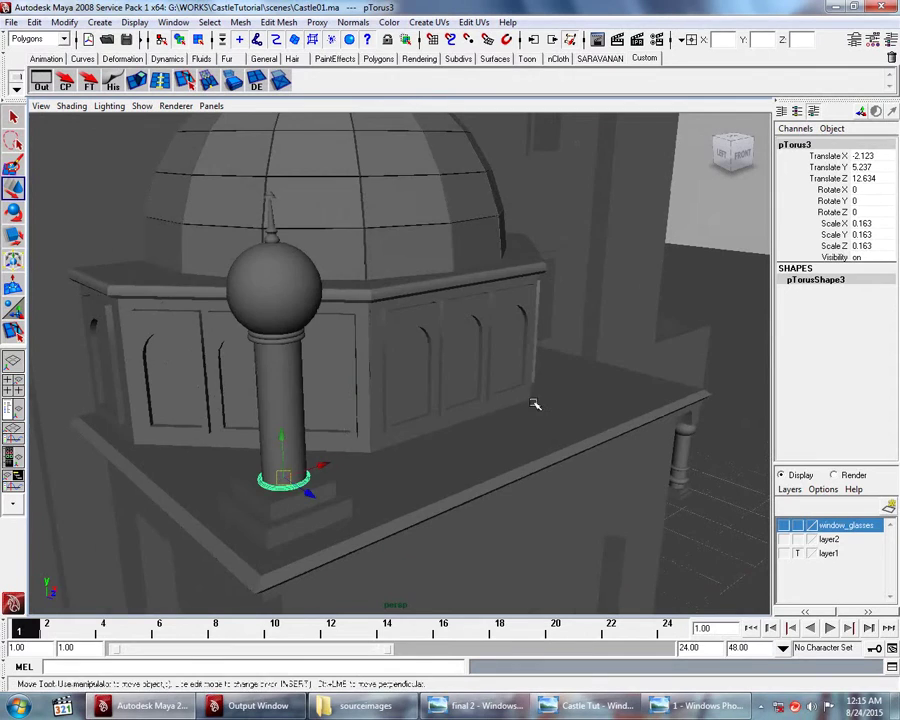
scroll(532, 403, down, 2)
click(614, 342)
mouse_move(614, 342)
alt+mouse_down()
mouse_move(577, 366)
mouse_move(446, 378)
mouse_move(458, 374)
alt+mouse_up()
Step: Save Castle01.ma, then select the column's stepped base, spire and capping ball
key(ctrl+s)
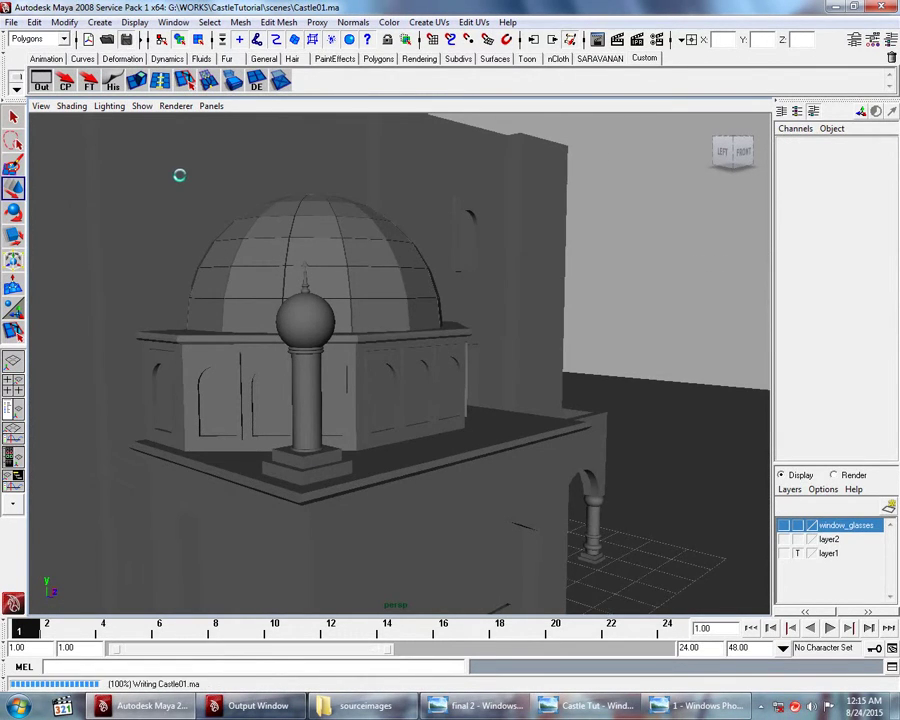
alt+drag(348, 388, 313, 482)
click(311, 482)
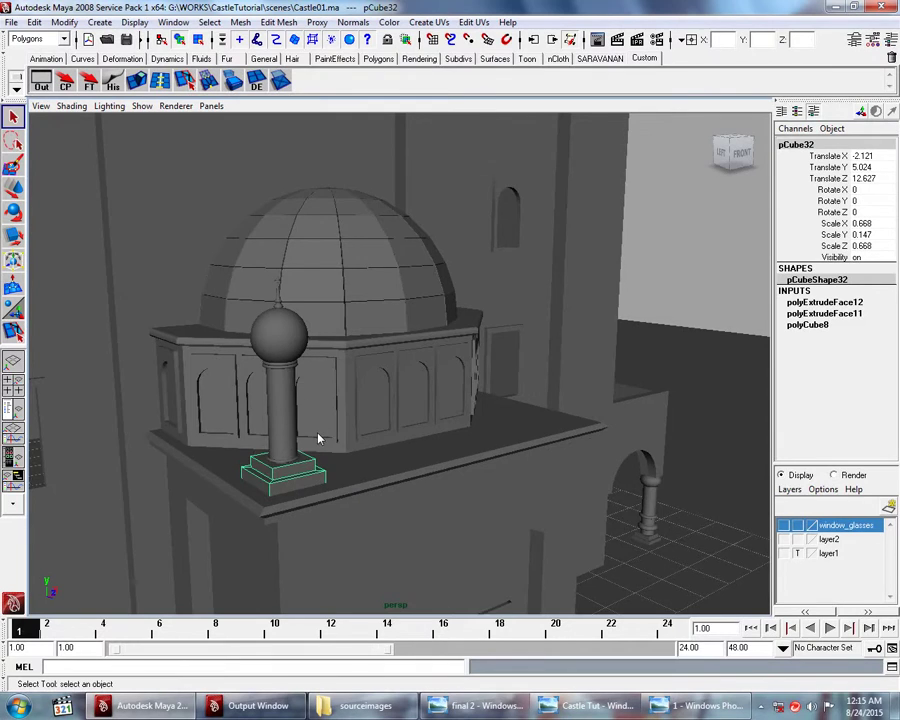
alt+drag(318, 438, 341, 462)
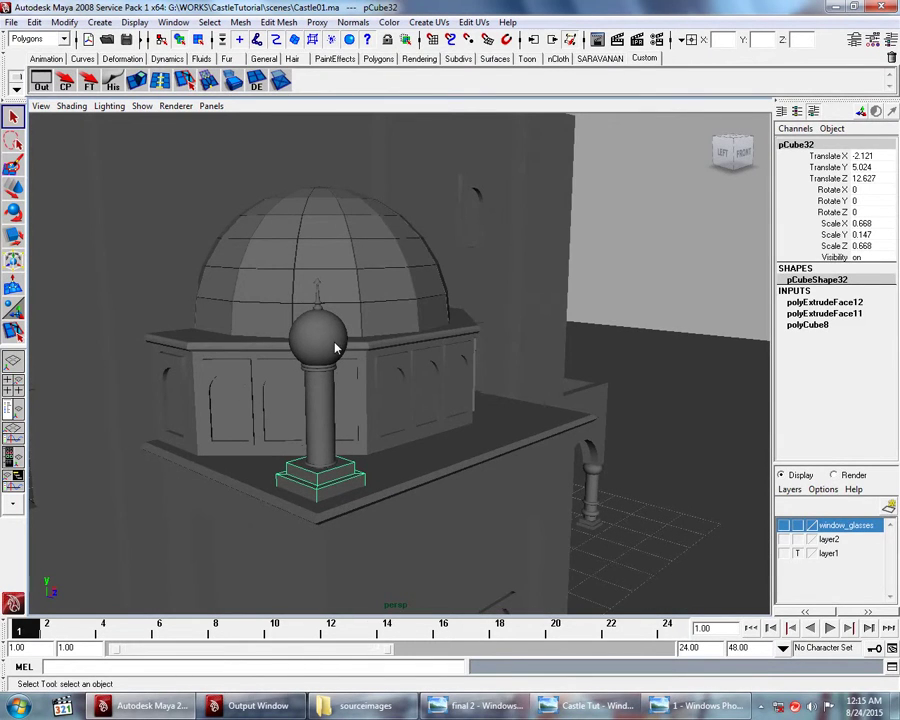
alt+drag(313, 385, 352, 367)
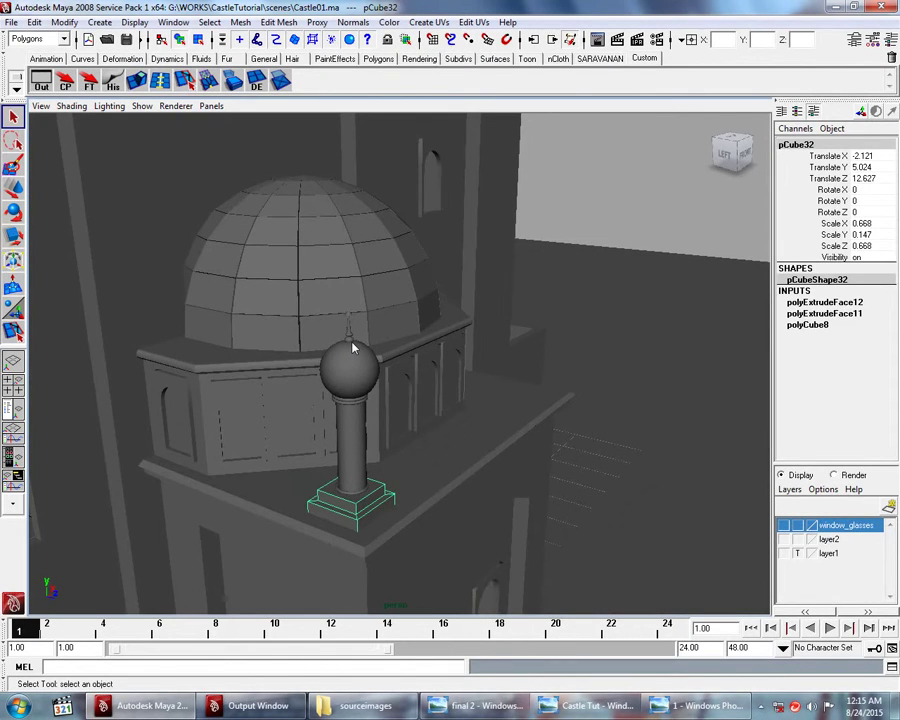
click(352, 338)
click(355, 370)
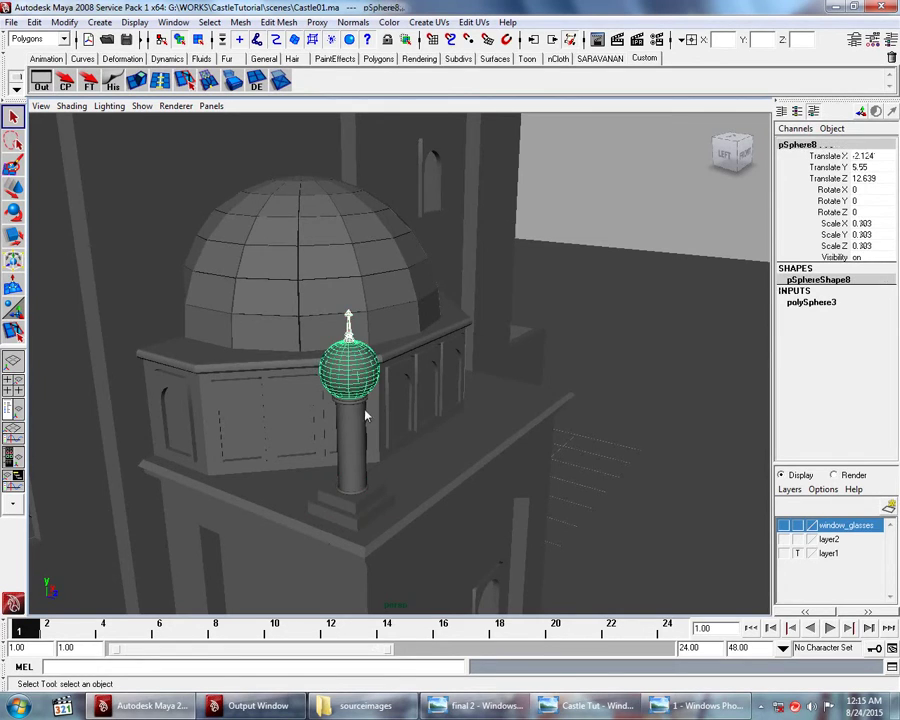
Step: Add the upper ring, ball and middle ring to the minaret selection
alt+drag(355, 370, 368, 403)
scroll(366, 436, up, 3)
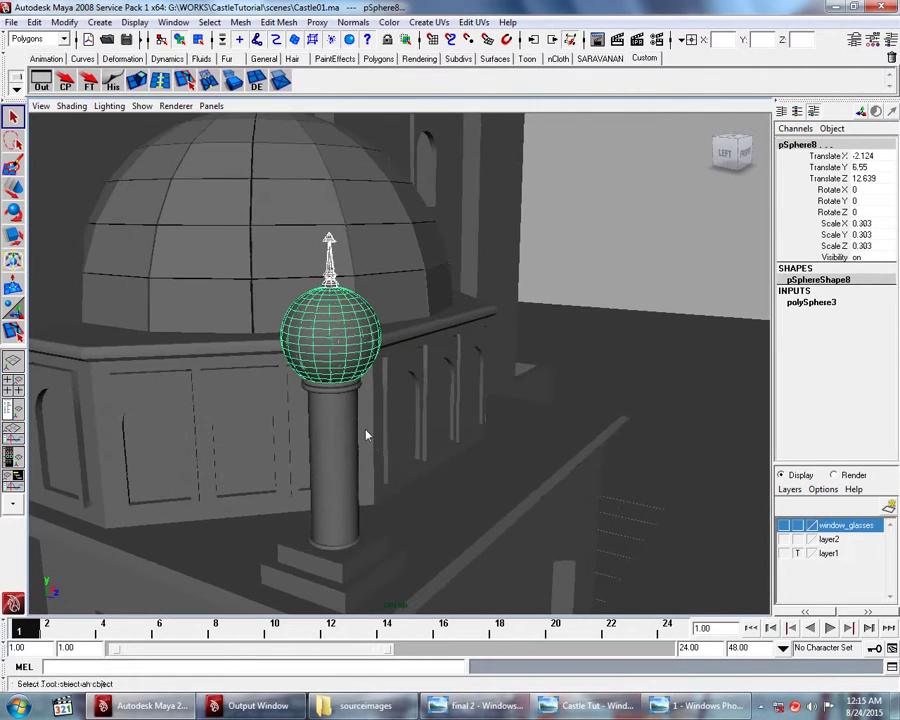
click(347, 395)
shift+click(343, 385)
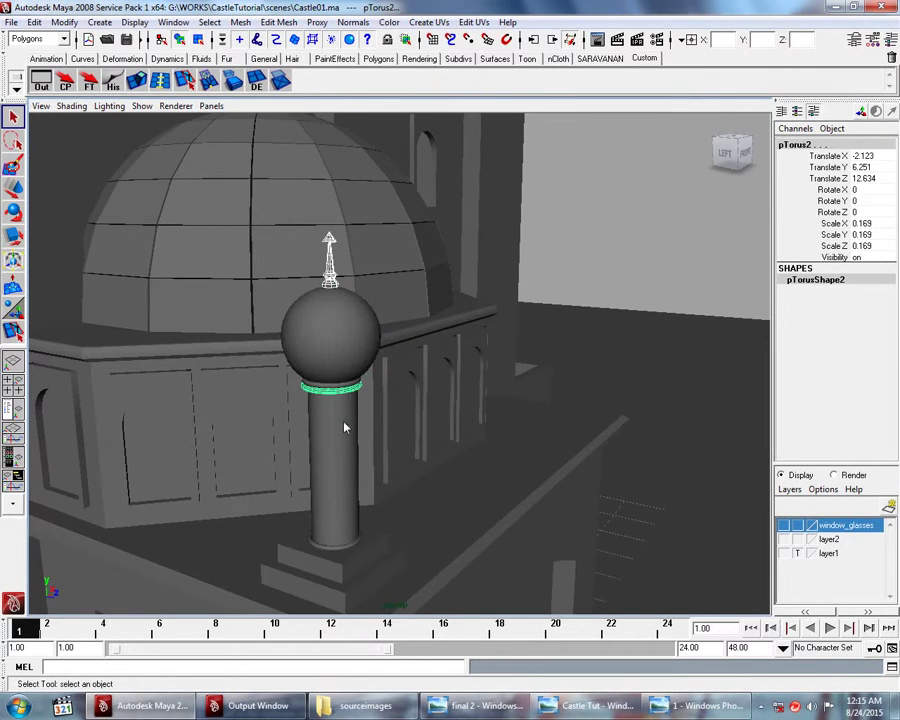
shift+click(343, 366)
scroll(320, 400, up, 2)
scroll(310, 410, up, 2)
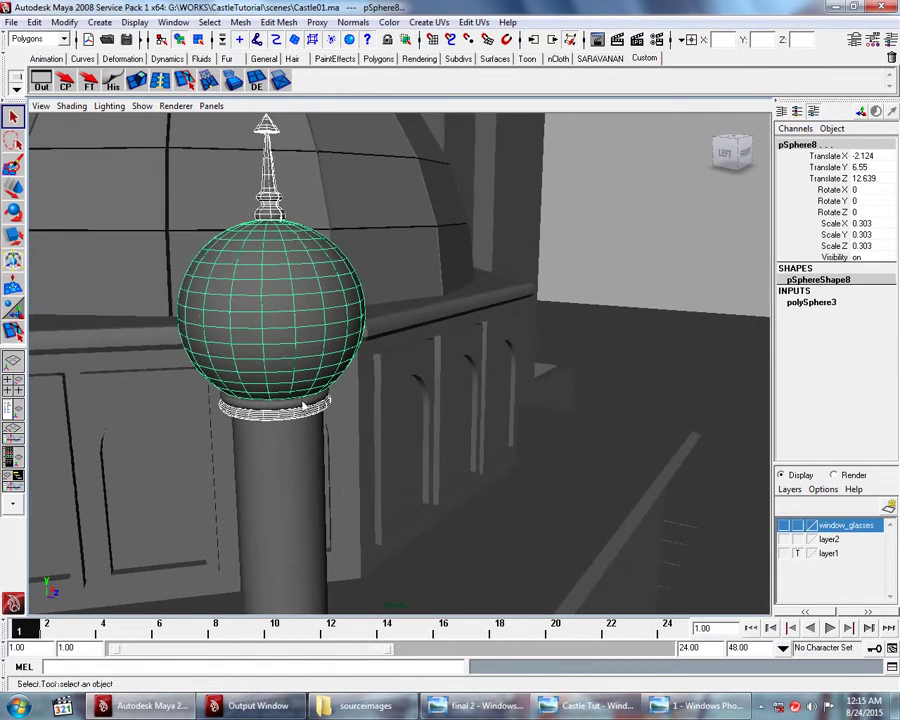
shift+click(300, 405)
scroll(310, 478, down, 2)
Step: Add the column shaft, base ring and stepped base to complete the minaret selection
mouse_move(310, 476)
alt+mouse_down()
mouse_move(352, 432)
mouse_move(392, 426)
alt+mouse_up()
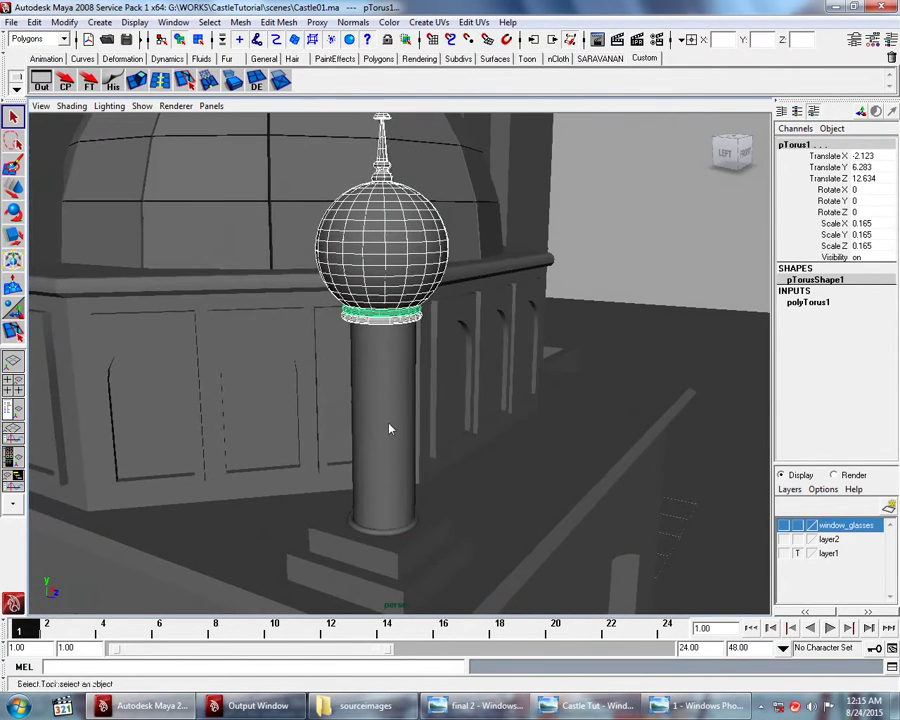
click(381, 530)
click(381, 533)
alt+drag(440, 547, 376, 522)
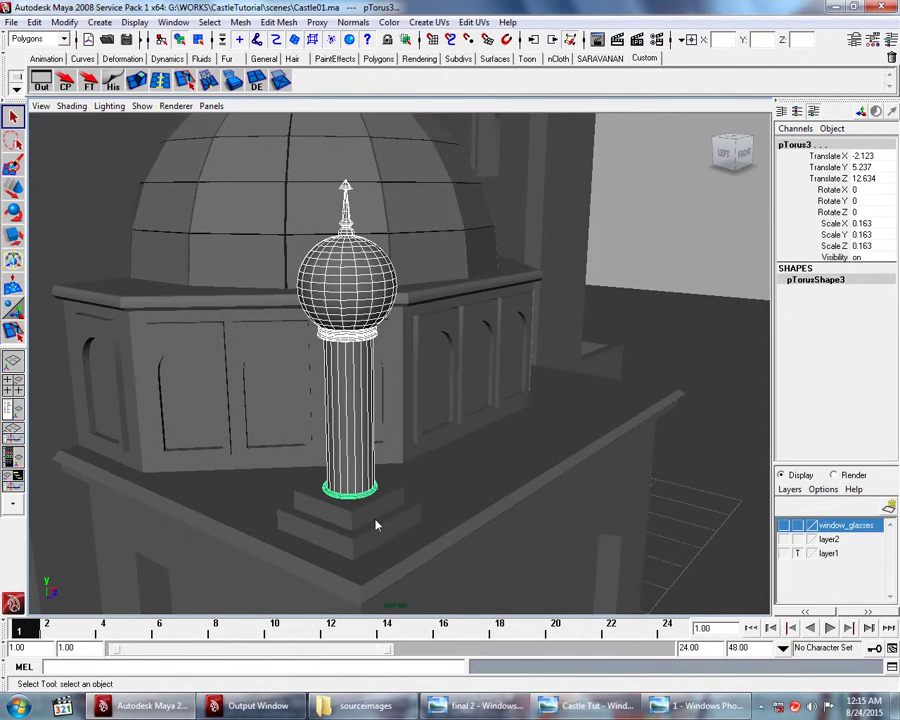
click(376, 524)
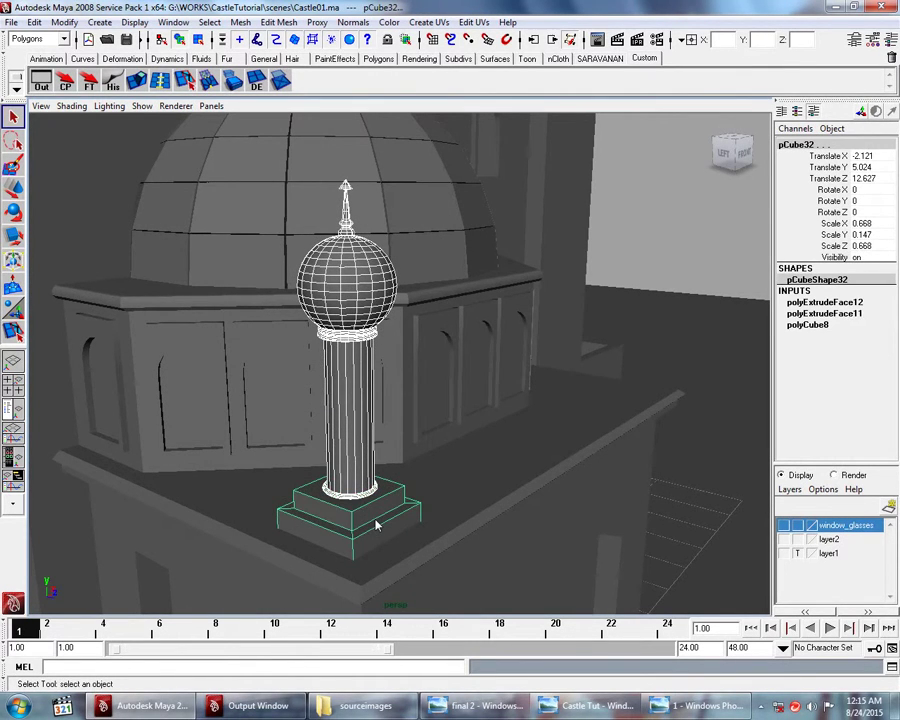
alt+drag(437, 508, 424, 506)
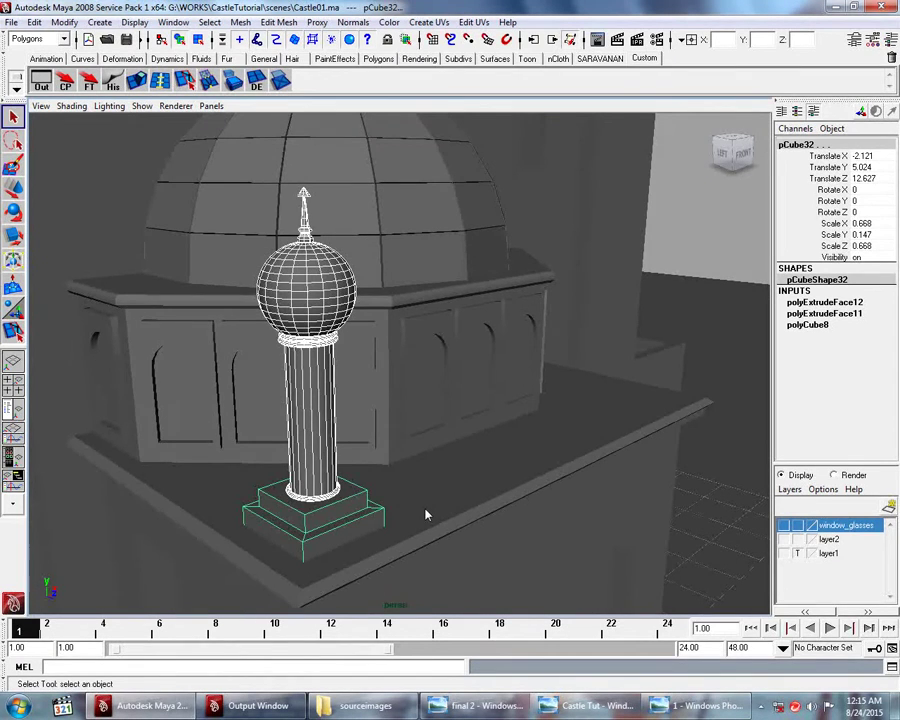
key(ctrl+z)
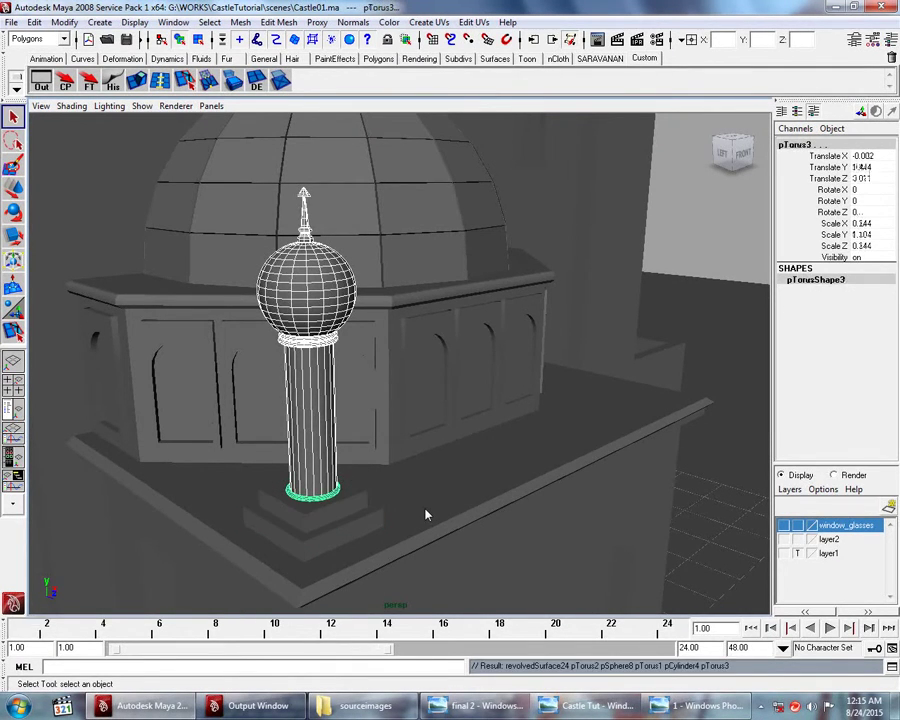
Step: Duplicate the whole minaret and place the copy on the right front roof corner
shift+click(318, 527)
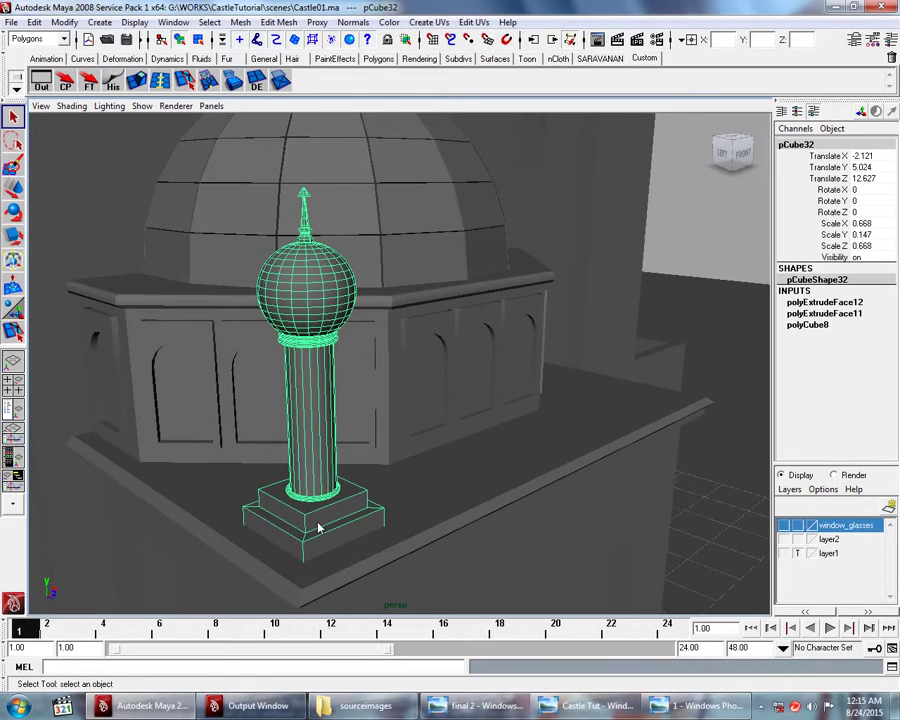
scroll(318, 527, down, 2)
scroll(318, 524, down, 2)
key(w)
mouse_move(388, 472)
alt+mouse_down()
mouse_move(352, 473)
mouse_move(343, 458)
mouse_move(633, 426)
mouse_move(595, 458)
mouse_move(549, 470)
mouse_move(655, 480)
mouse_move(633, 478)
alt+mouse_up()
key(ctrl+d)
alt+right_drag(633, 478, 553, 490)
mouse_move(553, 490)
alt+mouse_down()
mouse_move(474, 494)
mouse_move(534, 468)
mouse_move(490, 415)
mouse_move(500, 410)
alt+mouse_up()
Step: Deselect, save the castle scene and review the side domes before switching to the reference
click(486, 408)
key(ctrl+s)
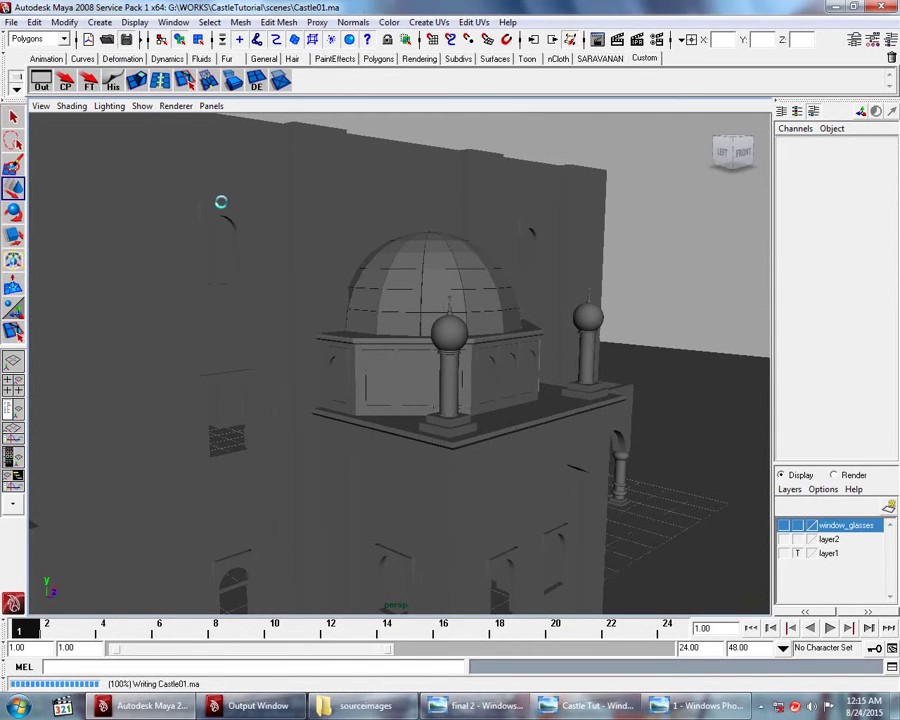
mouse_move(271, 296)
alt+mouse_down()
mouse_move(220, 331)
mouse_move(238, 343)
alt+mouse_up()
mouse_move(328, 397)
alt+mouse_down()
mouse_move(416, 336)
mouse_move(404, 390)
mouse_move(412, 382)
mouse_move(388, 384)
mouse_move(397, 410)
alt+mouse_up()
key(alt+Tab)
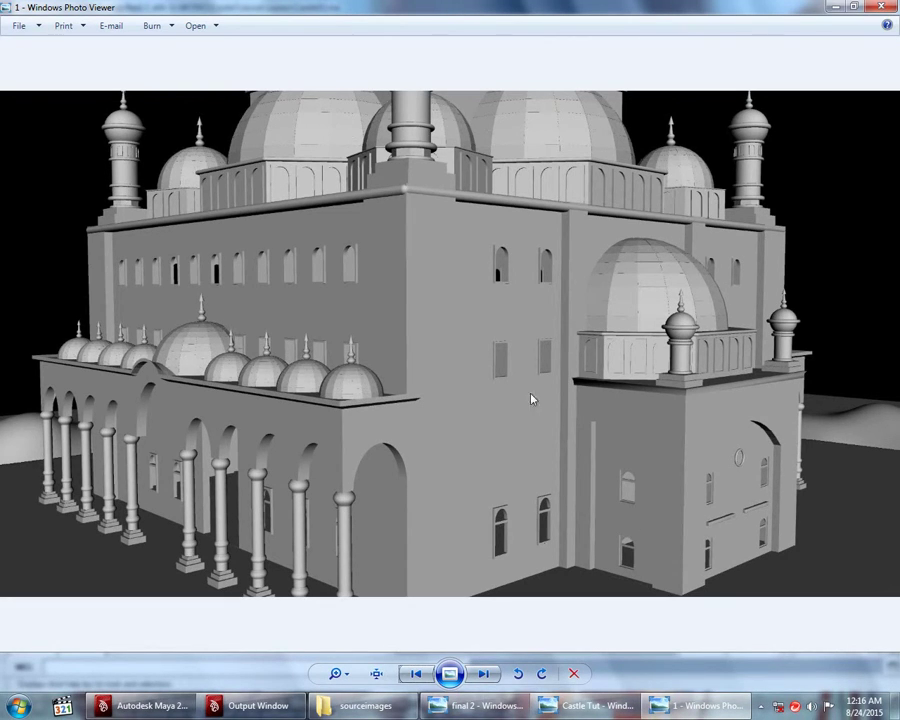
Step: Advance to mosque reference image 2, compare it with the whole castle in Maya, then return to it
click(483, 673)
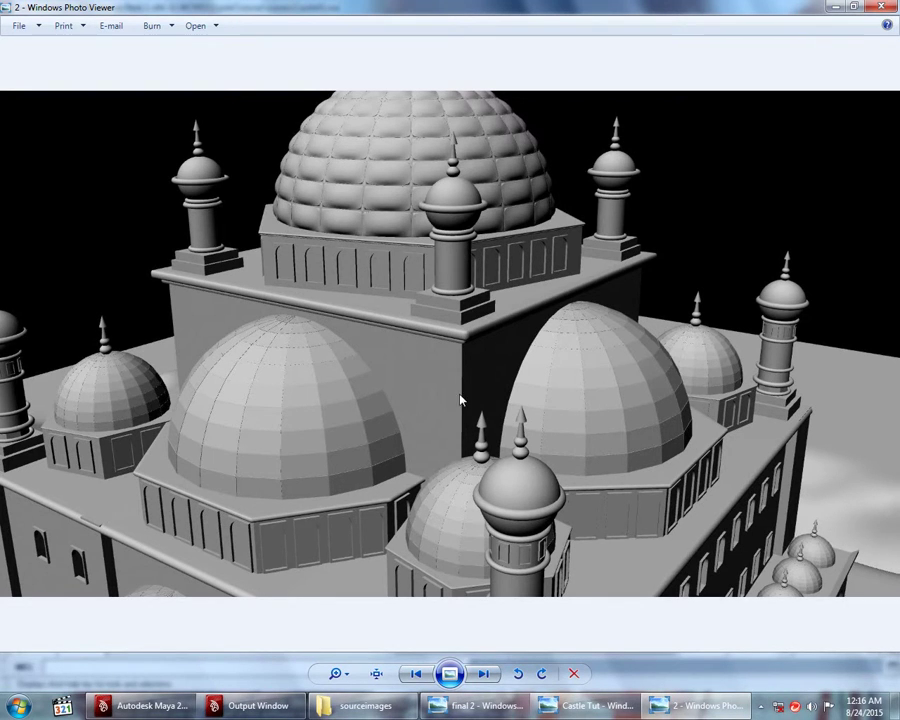
click(177, 706)
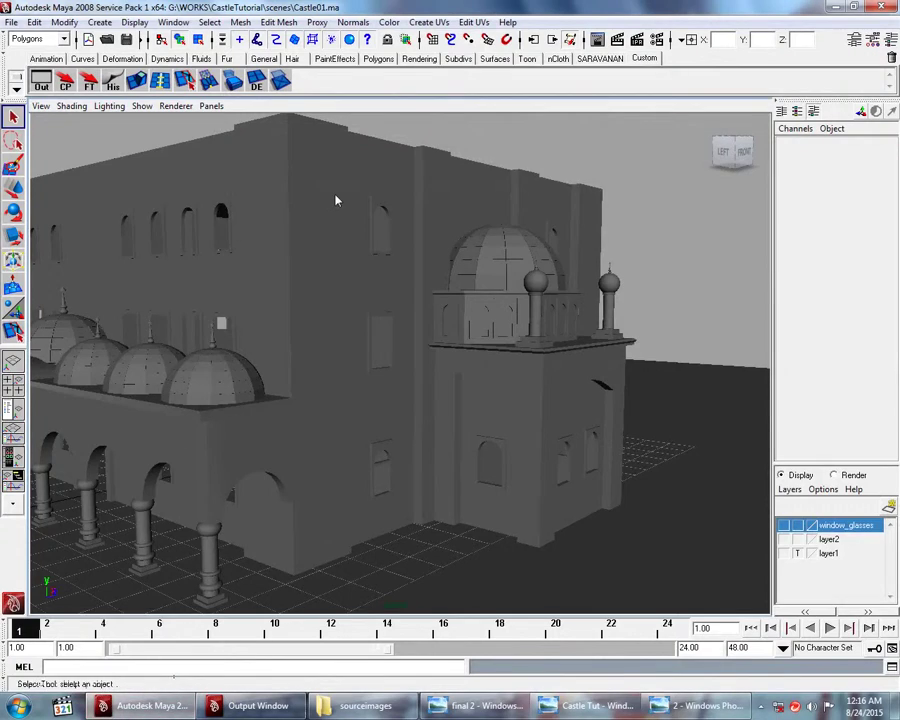
scroll(476, 270, down, 2)
mouse_move(478, 269)
alt+mouse_down()
mouse_move(355, 301)
mouse_move(239, 195)
mouse_move(270, 250)
alt+mouse_up()
key(alt+Tab)
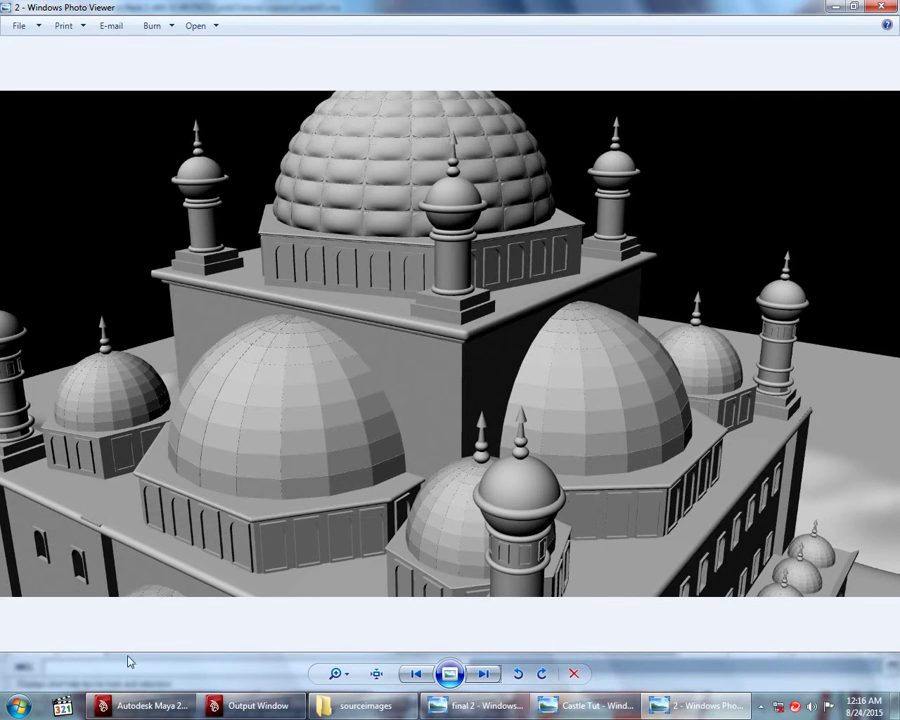
Step: Create a new polygon cube and raise it above the castle building
click(150, 705)
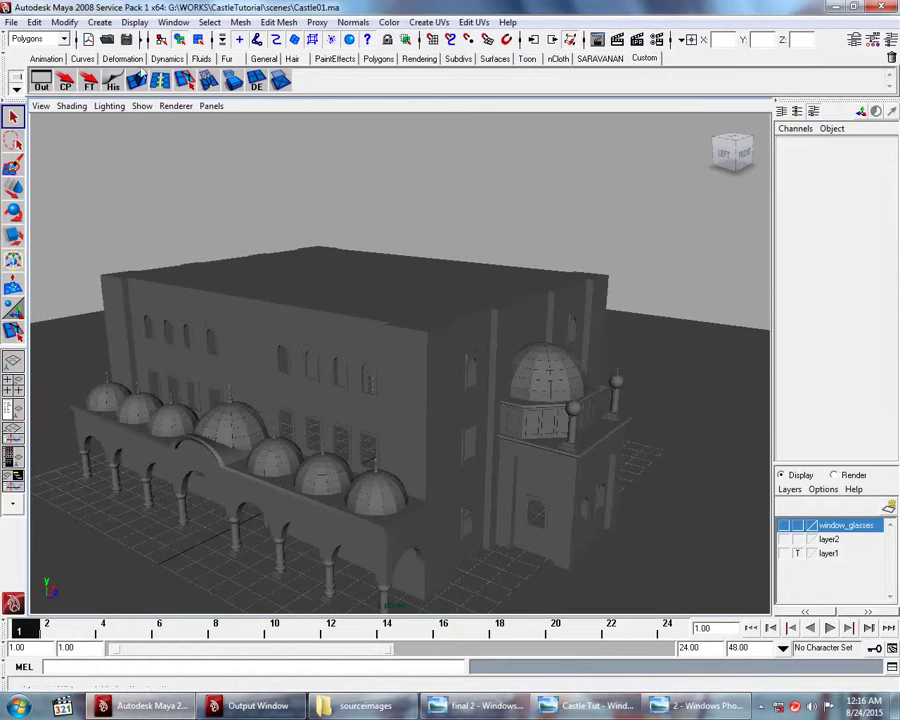
click(100, 22)
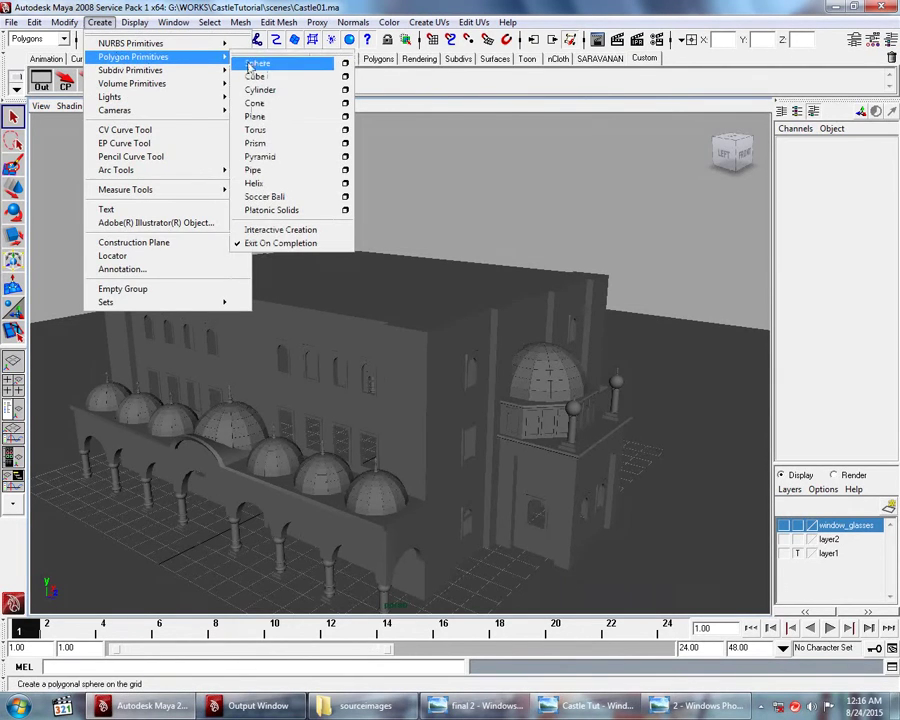
click(258, 74)
key(w)
mouse_move(358, 425)
mouse_down()
mouse_move(358, 226)
mouse_move(348, 324)
mouse_move(328, 322)
mouse_move(349, 333)
mouse_up()
Step: Scale the cube to stretch across the full roof width
key(r)
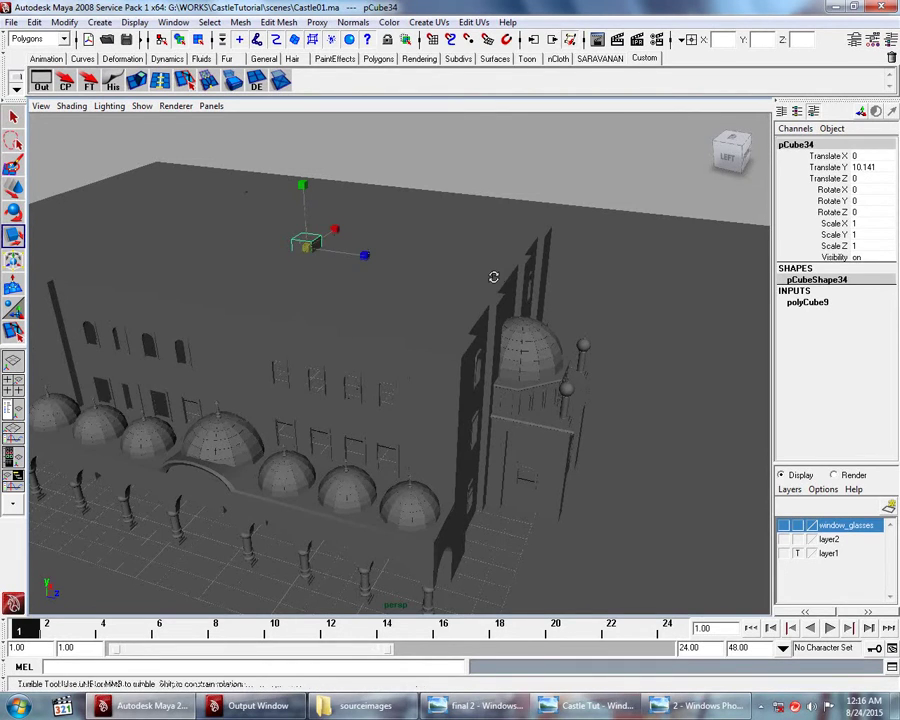
alt+drag(492, 276, 419, 277)
drag(525, 215, 686, 206)
mouse_move(516, 308)
alt+mouse_down()
mouse_move(280, 364)
mouse_move(374, 343)
alt+mouse_up()
drag(343, 259, 518, 278)
drag(396, 266, 400, 267)
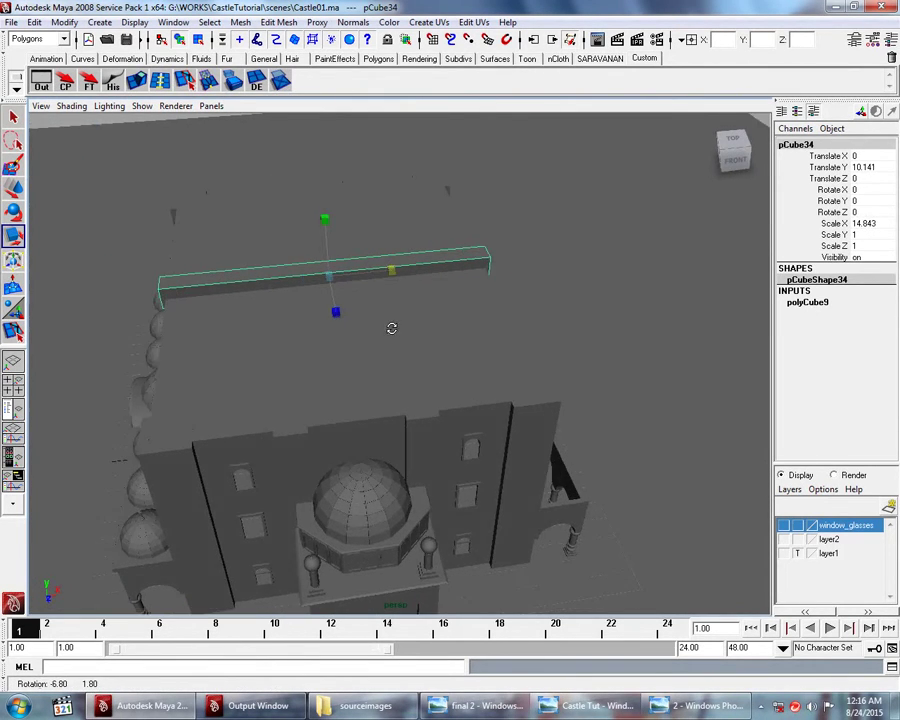
alt+drag(390, 326, 528, 302)
alt+right_drag(528, 302, 390, 377)
Step: Stretch the cube over the roof depth and flatten it into a thin 0.36-high slab
scroll(390, 377, down, 5)
mouse_move(376, 380)
mouse_down()
mouse_move(421, 368)
mouse_move(690, 355)
mouse_up()
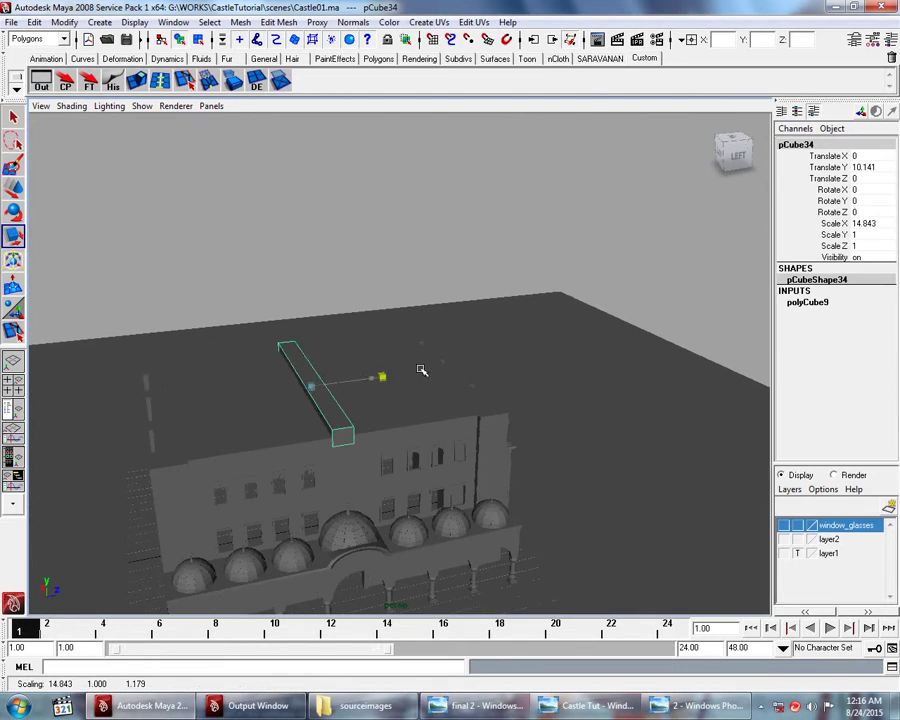
mouse_move(373, 379)
mouse_down()
mouse_move(462, 364)
mouse_move(468, 372)
mouse_move(383, 400)
mouse_move(312, 320)
mouse_move(313, 348)
mouse_up()
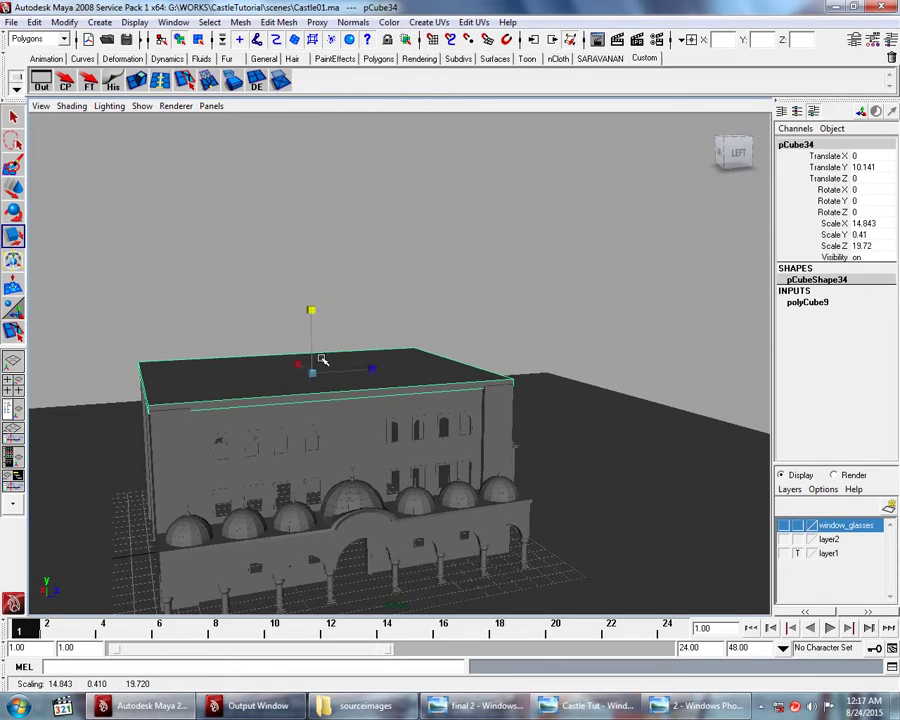
scroll(320, 359, up, 3)
drag(237, 319, 286, 352)
mouse_move(286, 352)
alt+middle_down()
mouse_move(380, 312)
mouse_move(282, 372)
alt+middle_up()
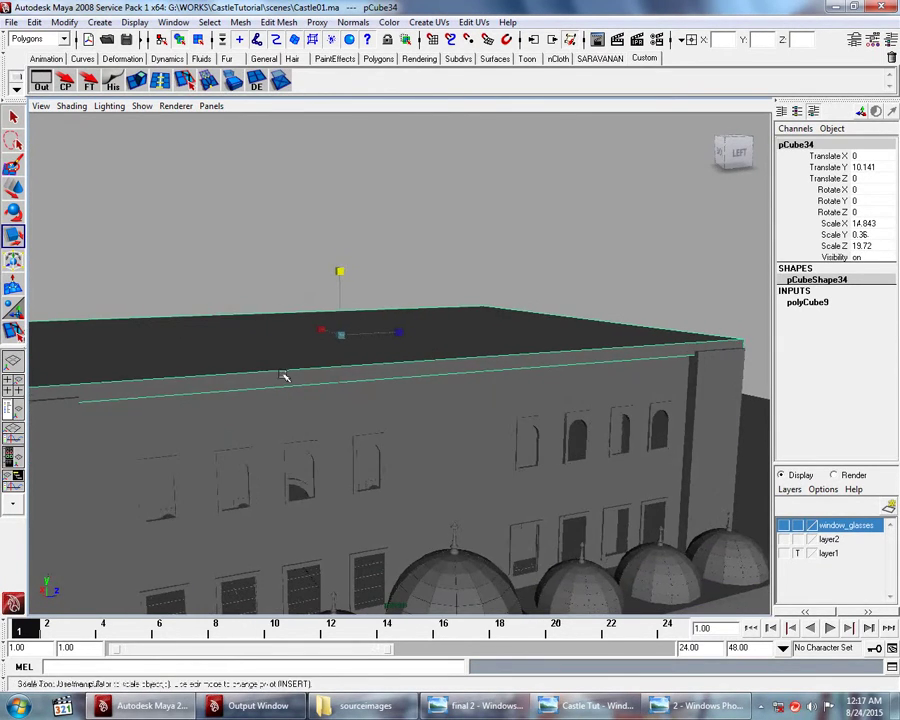
alt+middle_drag(352, 412, 331, 404)
Step: Widen the slab slightly past the walls to about 15.66 × 20.19
mouse_move(352, 374)
alt+mouse_down()
mouse_move(356, 388)
mouse_move(410, 382)
mouse_move(394, 346)
mouse_move(381, 345)
mouse_move(420, 371)
mouse_move(376, 348)
mouse_move(263, 354)
mouse_move(302, 335)
mouse_move(348, 331)
mouse_move(359, 318)
alt+mouse_up()
click(356, 319)
alt+right_drag(350, 319, 367, 314)
mouse_move(367, 314)
alt+mouse_down()
mouse_move(372, 352)
mouse_move(329, 364)
mouse_move(355, 343)
mouse_move(345, 372)
alt+mouse_up()
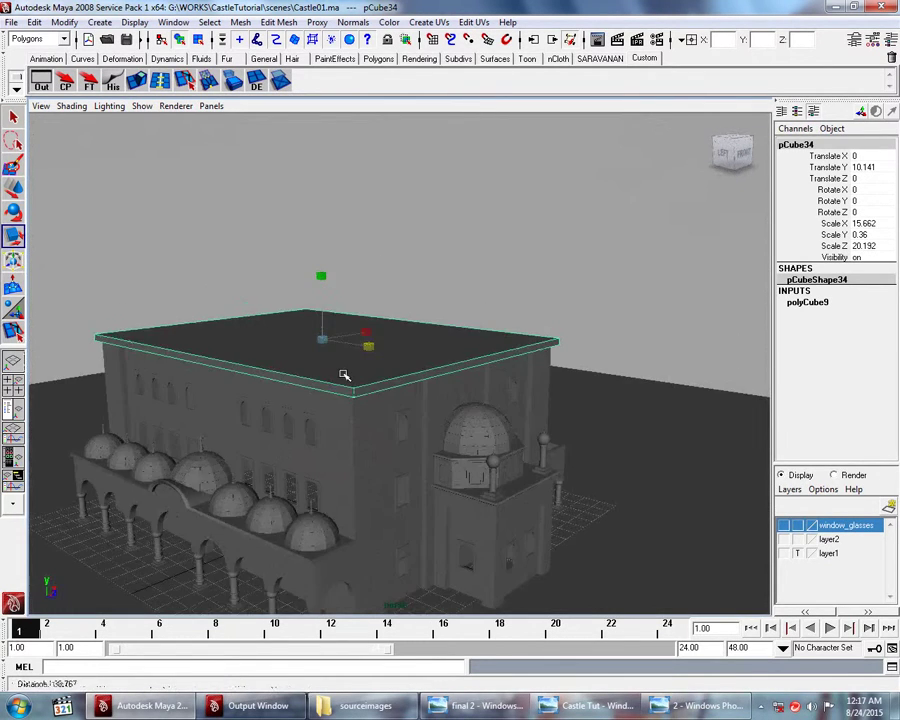
alt+right_drag(345, 372, 365, 352)
alt+drag(365, 352, 610, 357)
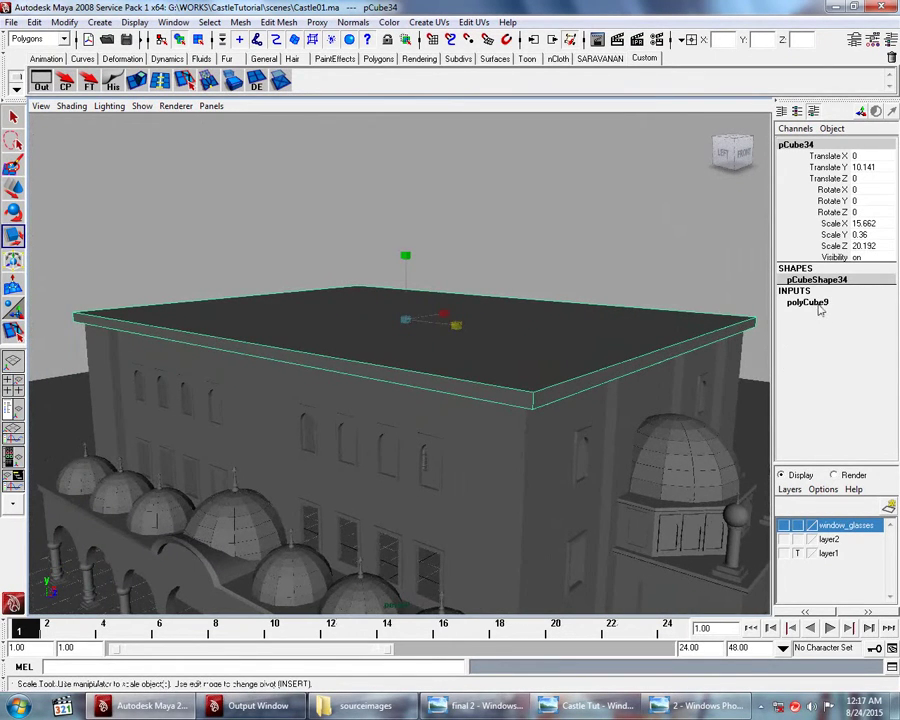
Step: Set polyCube9's Subdivisions Height to 2 to add a horizontal edge loop
click(816, 305)
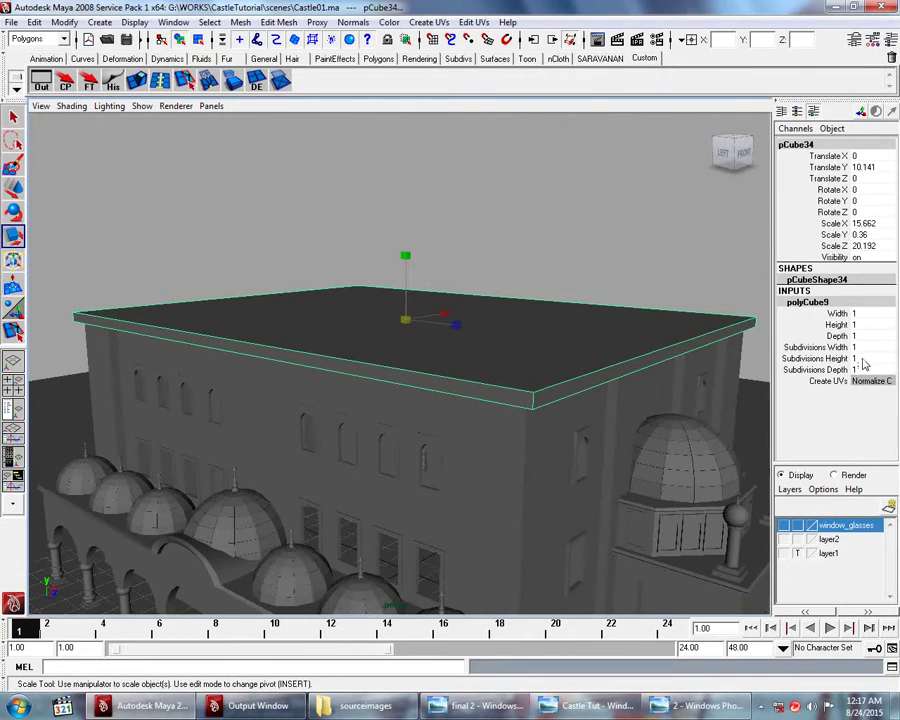
click(862, 359)
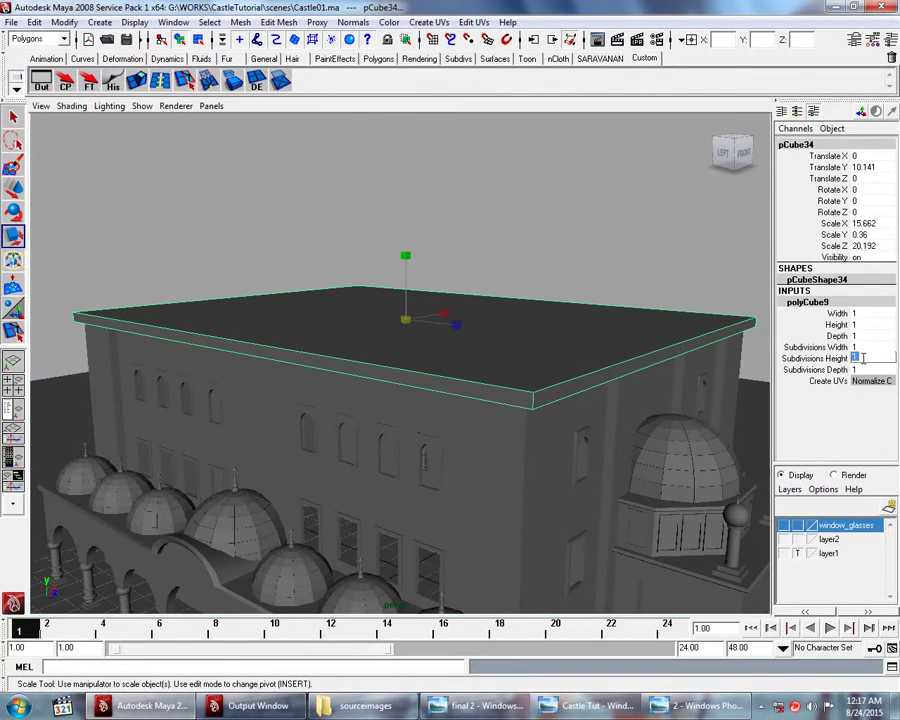
text(4)
text(2)
key(Return)
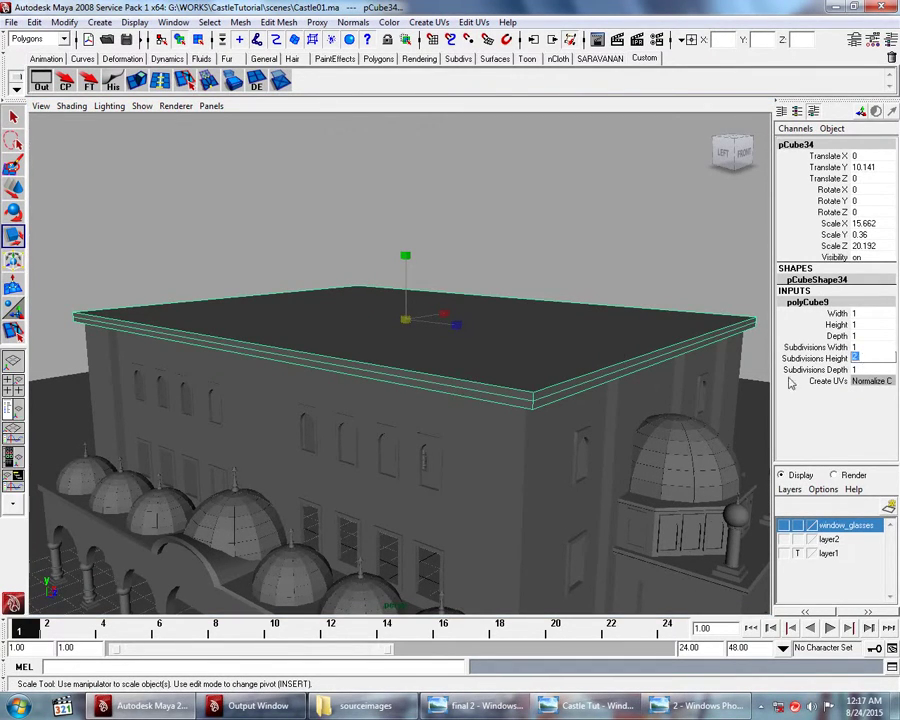
alt+drag(574, 420, 530, 414)
right_drag(528, 413, 537, 387)
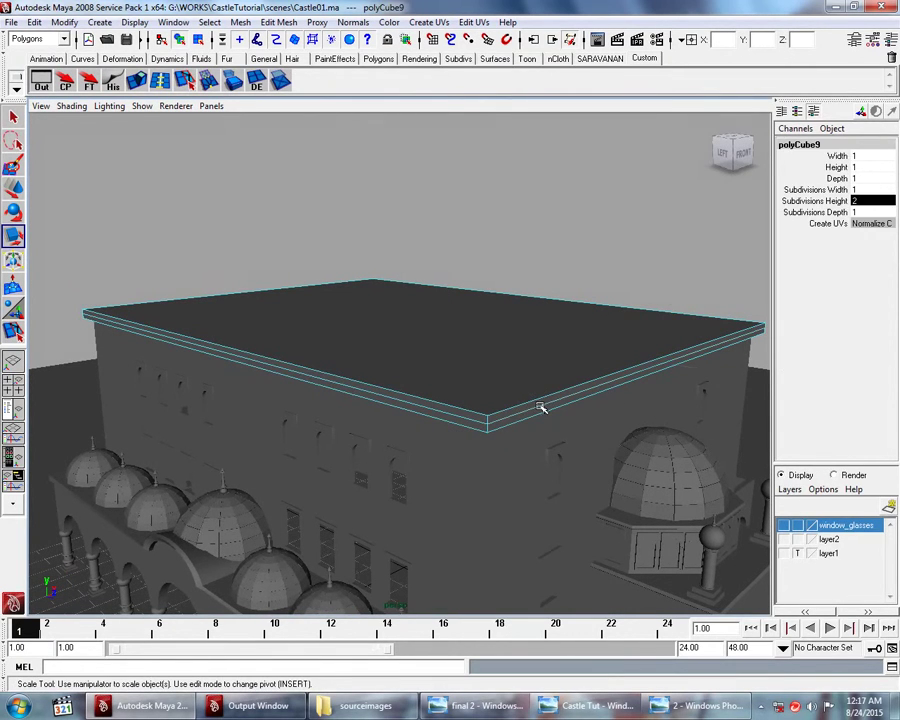
Step: Push the slab's middle edge loop outward and bevel it with 2 segments
click(540, 407)
double_click(540, 407)
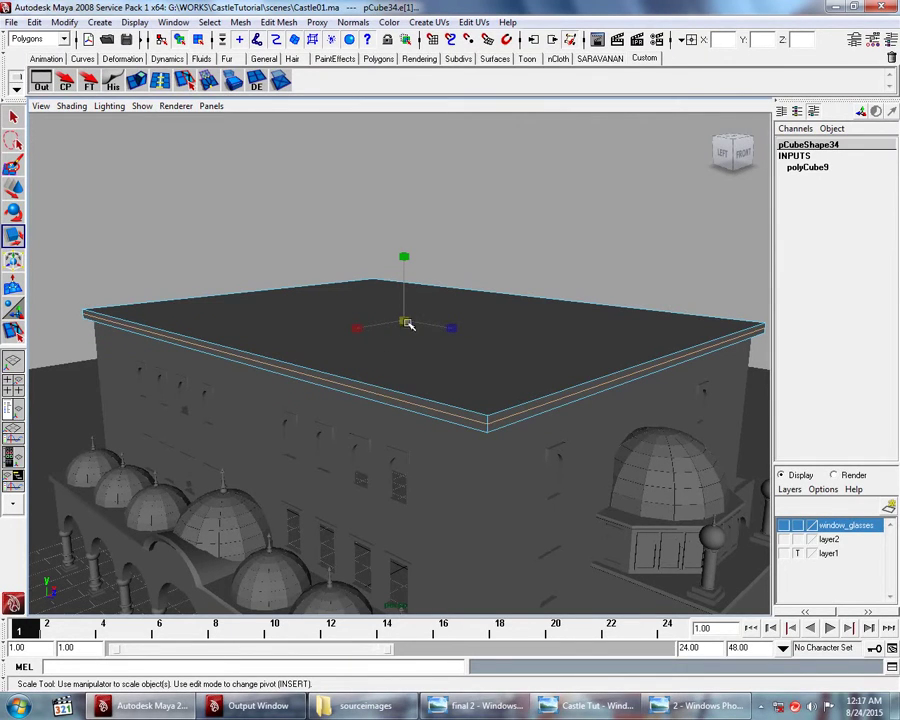
drag(404, 322, 408, 326)
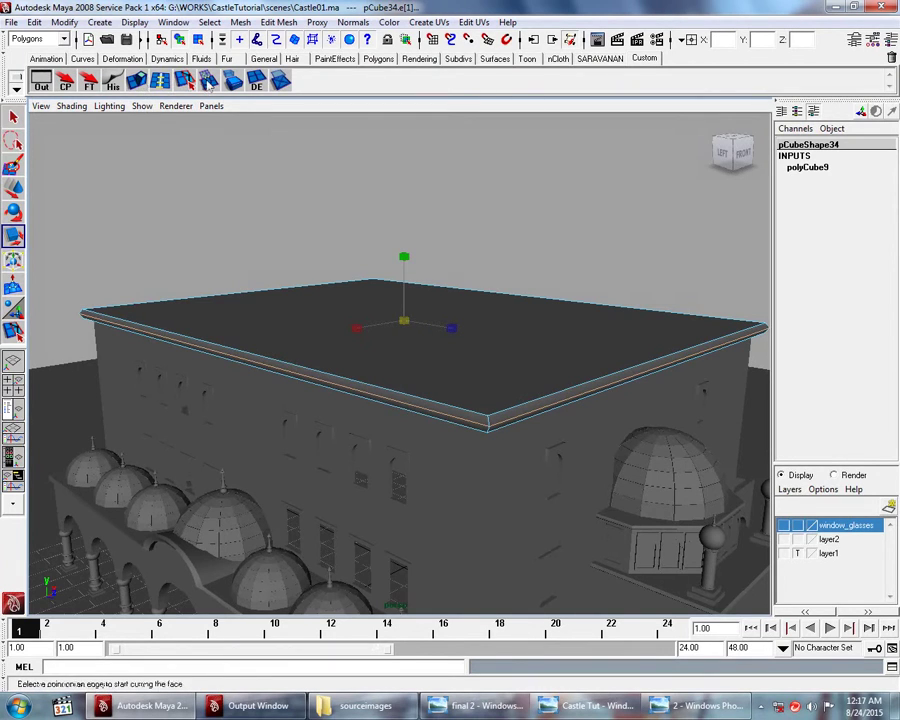
click(235, 84)
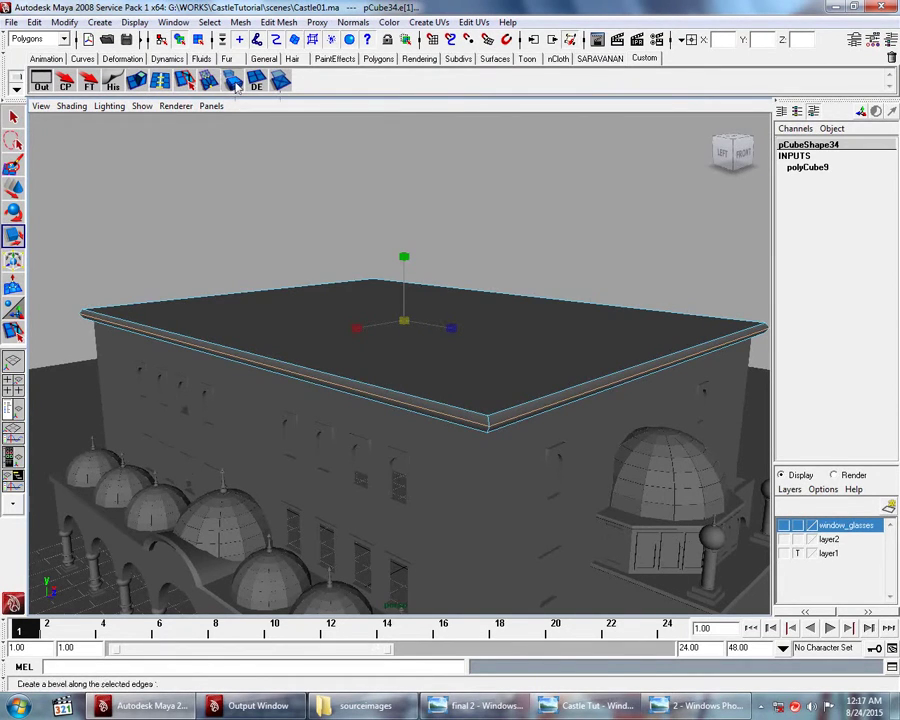
click(826, 168)
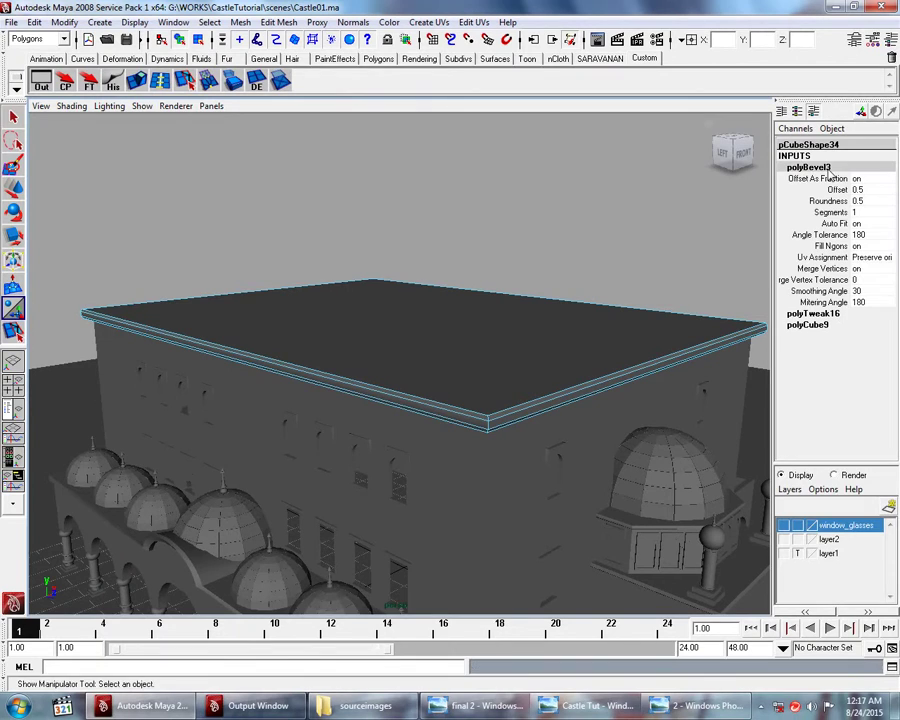
double_click(869, 213)
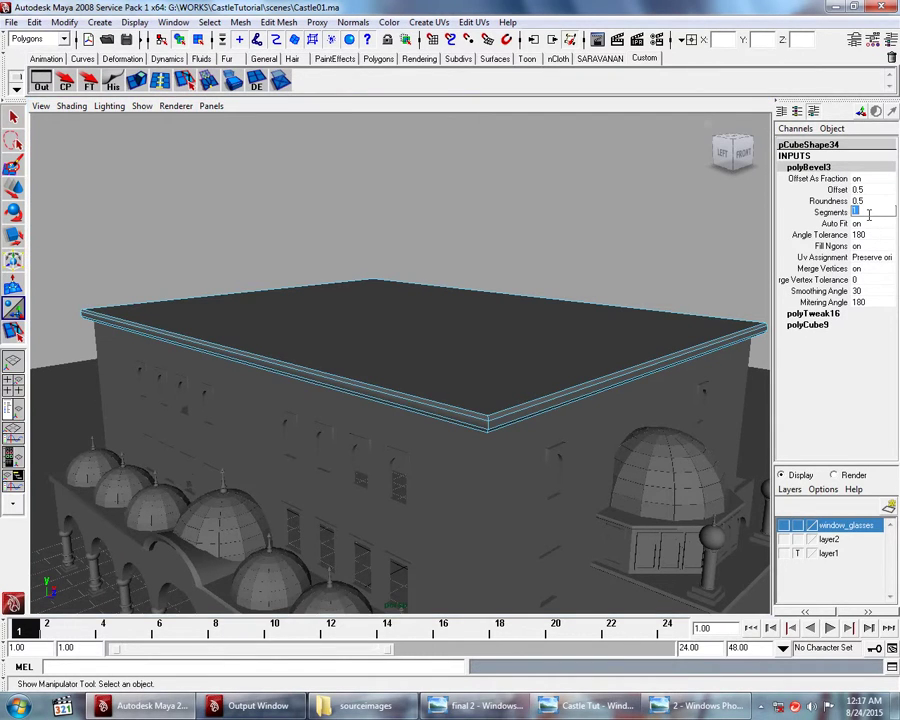
text(4)
text(2)
key(Return)
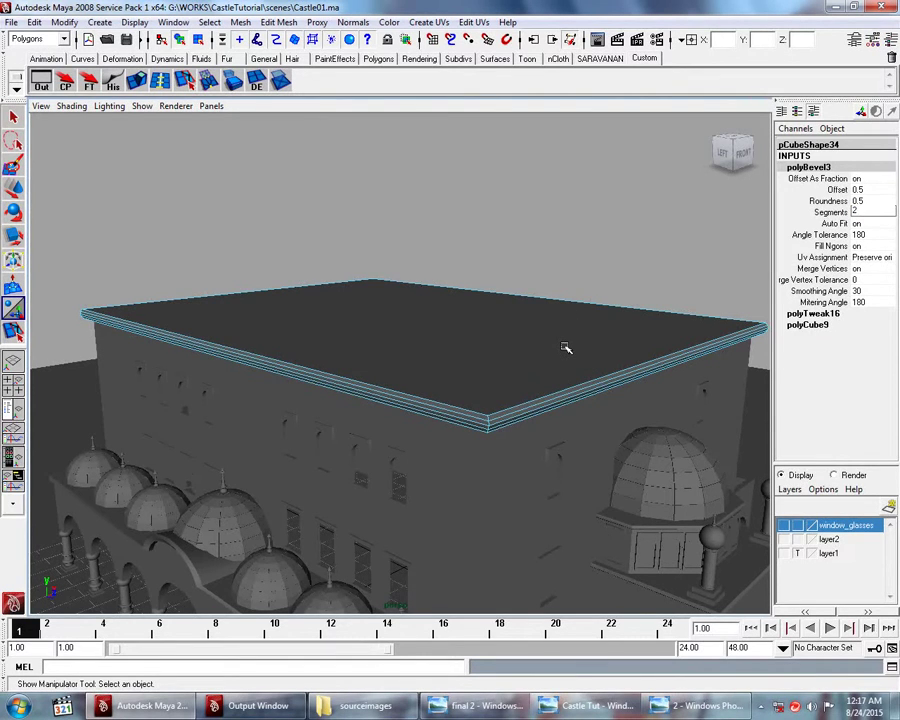
Step: Return to Object Mode, deselect the slab and view the whole building
right_drag(565, 348, 604, 324)
alt+drag(531, 355, 542, 232)
click(542, 232)
alt+drag(548, 286, 506, 323)
scroll(506, 320, up, 3)
scroll(507, 318, down, 3)
scroll(515, 328, up, 3)
Step: Save Castle01.ma and glance at the mosque reference before returning to Maya
scroll(513, 335, up, 1)
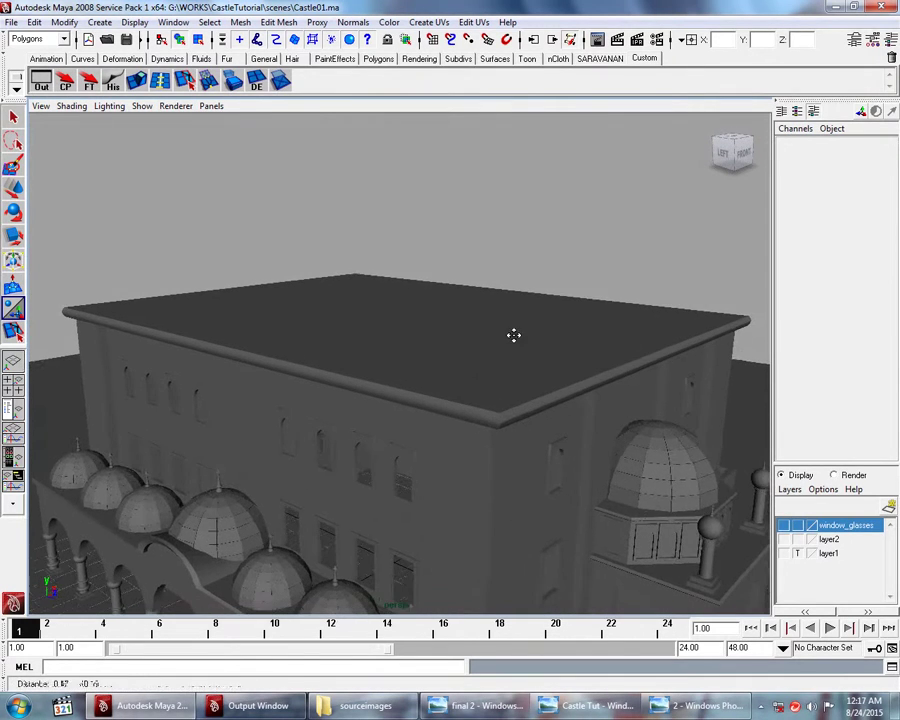
mouse_move(492, 352)
alt+mouse_down()
mouse_move(445, 360)
mouse_move(482, 358)
mouse_move(487, 366)
alt+mouse_up()
key(ctrl+s)
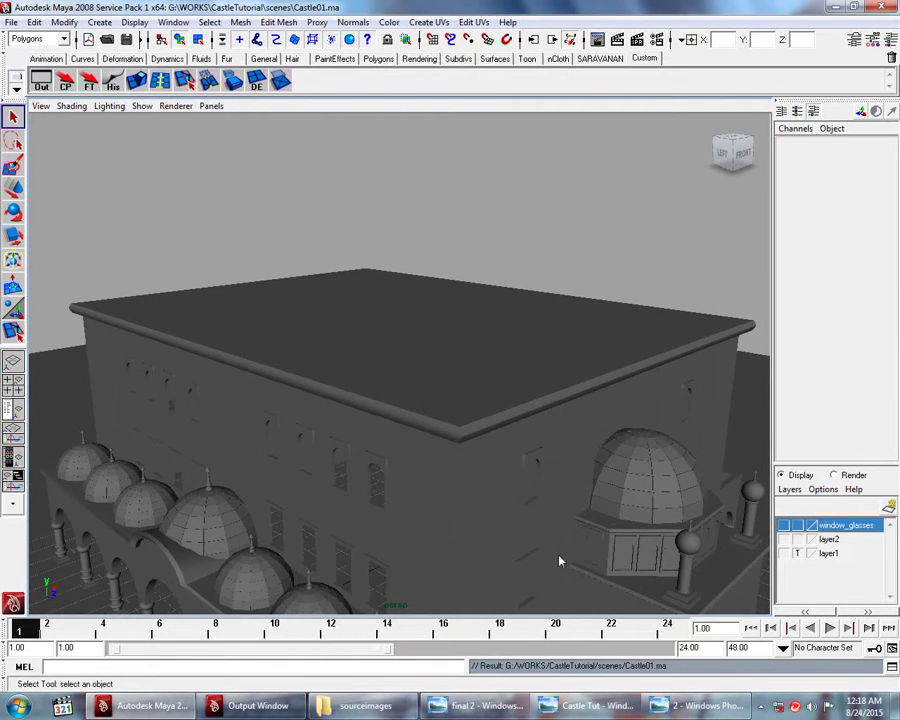
key(alt+Tab)
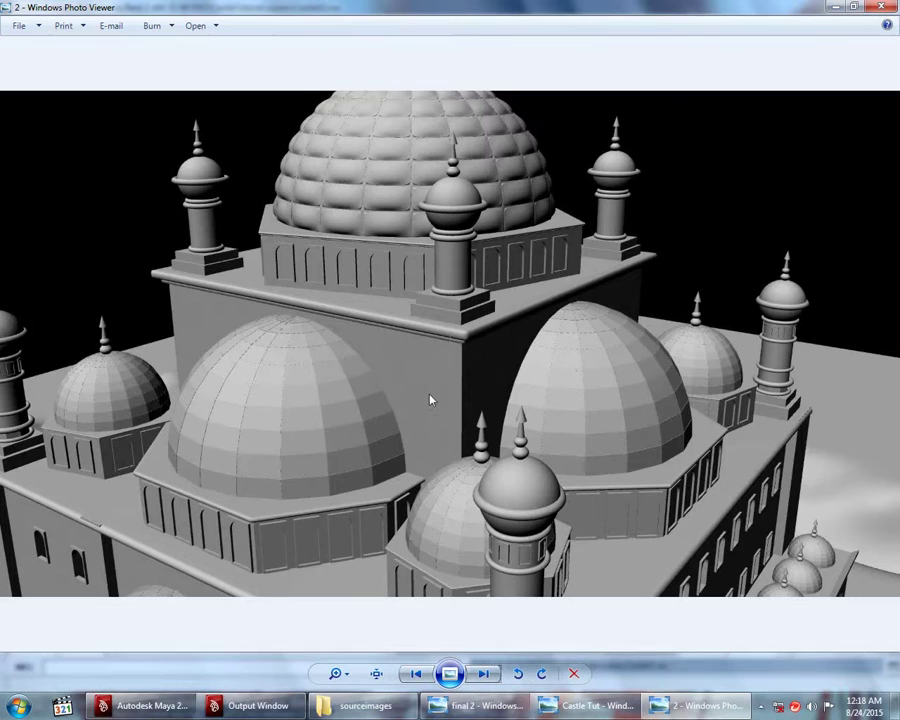
click(165, 704)
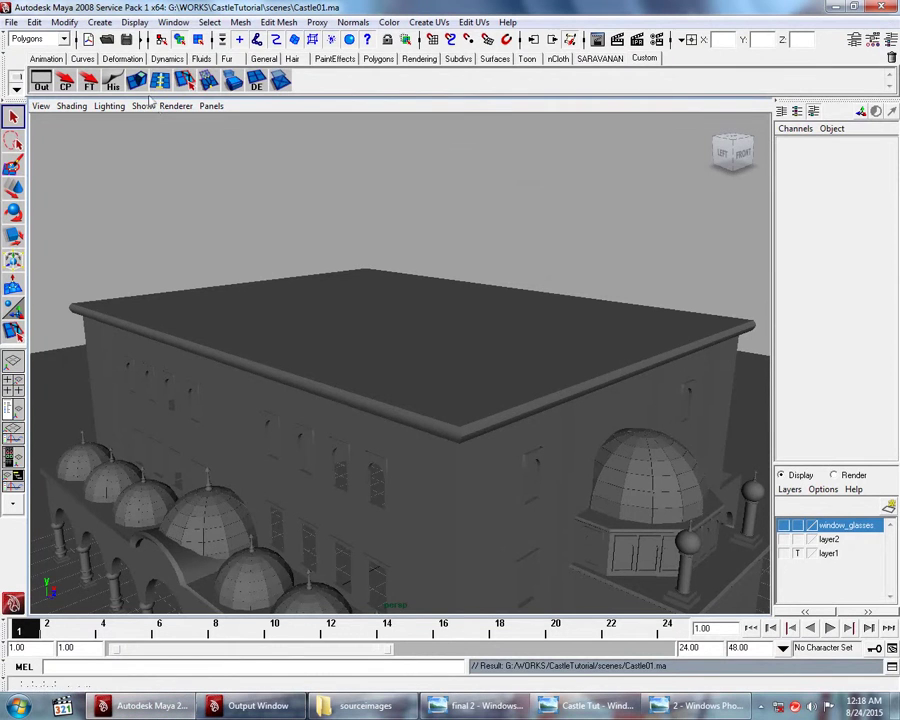
Step: Create a new polygon cube, pCube35, and raise it toward the roof
click(101, 23)
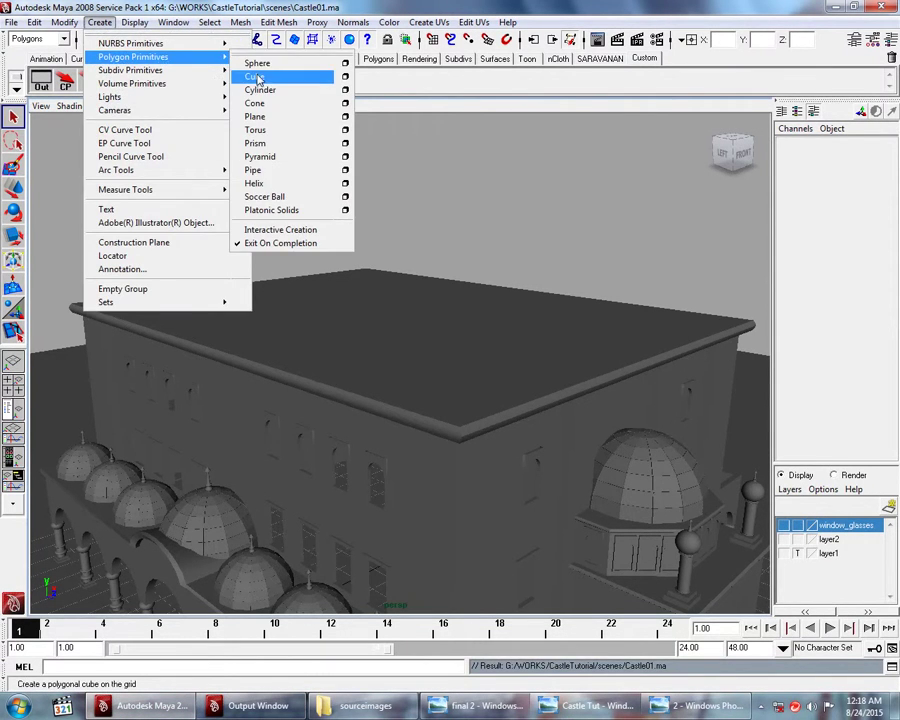
click(255, 79)
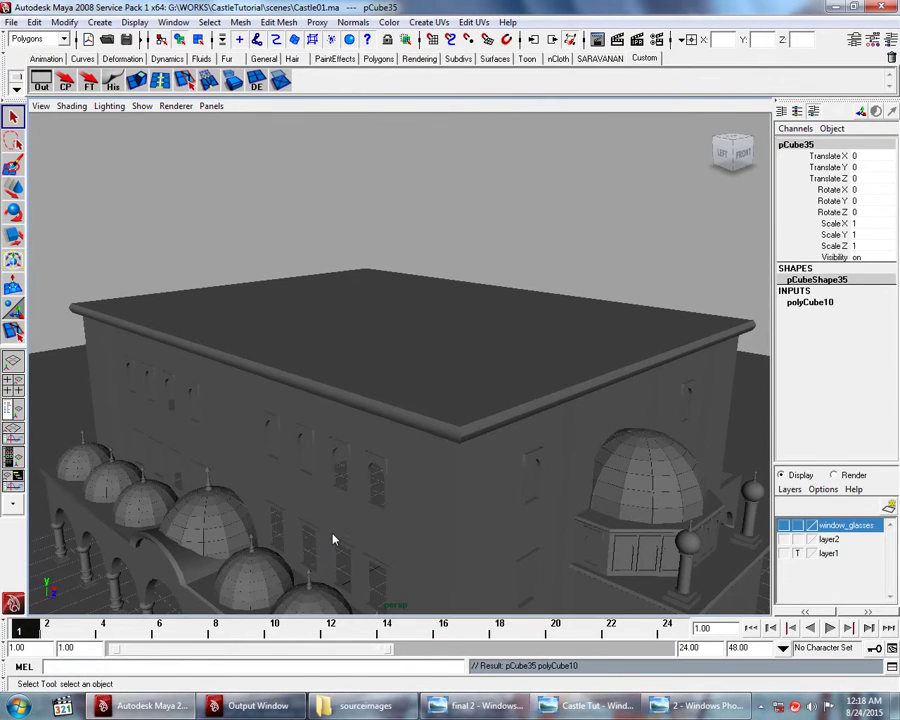
key(w)
drag(393, 528, 414, 262)
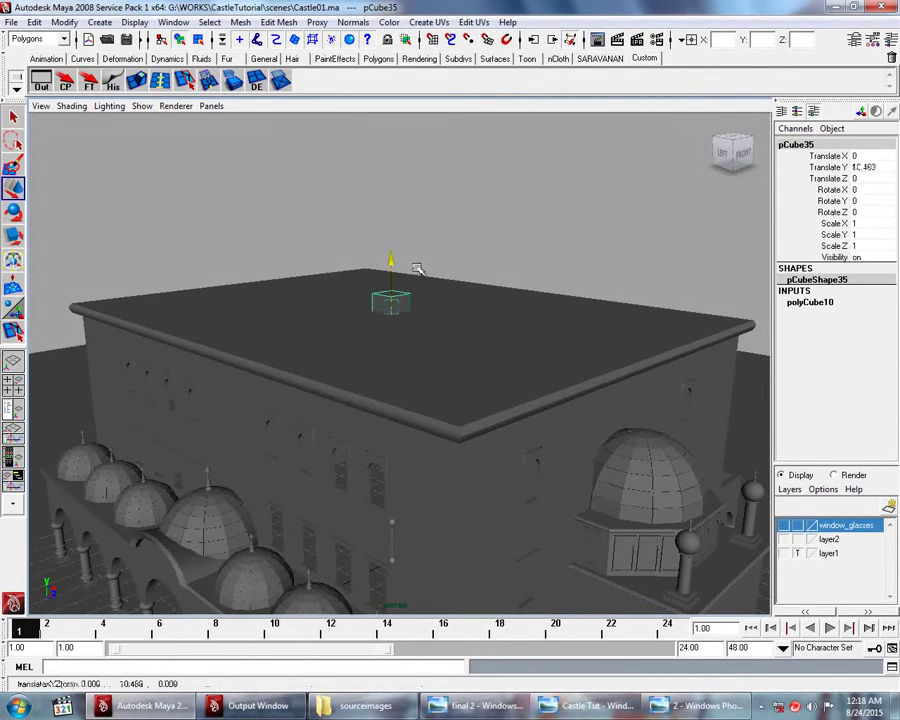
Step: Lift the cube onto the roof slab, shorten it, and make layer1 visible
mouse_move(398, 368)
alt+mouse_down()
mouse_move(402, 382)
mouse_move(477, 362)
mouse_move(438, 382)
mouse_move(492, 386)
mouse_move(504, 364)
mouse_move(427, 303)
alt+mouse_up()
scroll(410, 350, down, 3)
key(r)
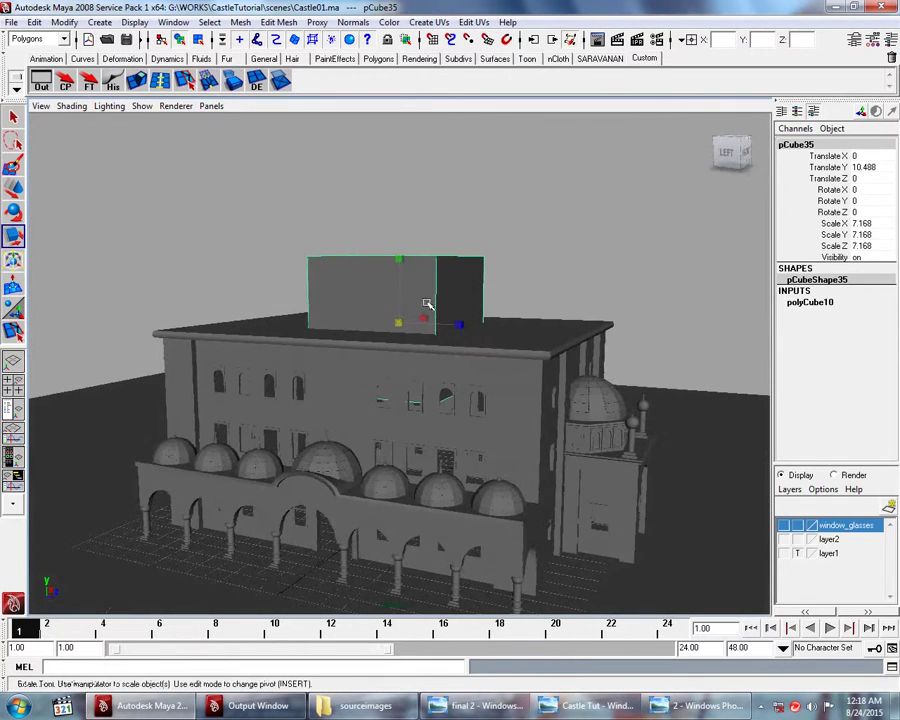
mouse_move(400, 260)
mouse_down()
mouse_move(402, 268)
mouse_move(400, 210)
mouse_move(400, 236)
mouse_up()
key(w)
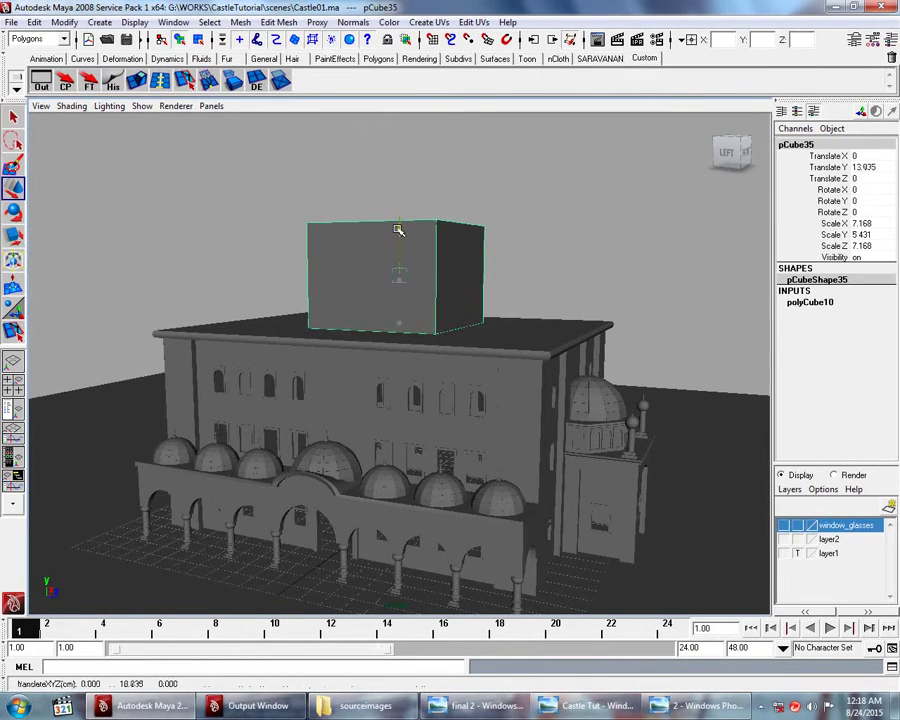
click(784, 553)
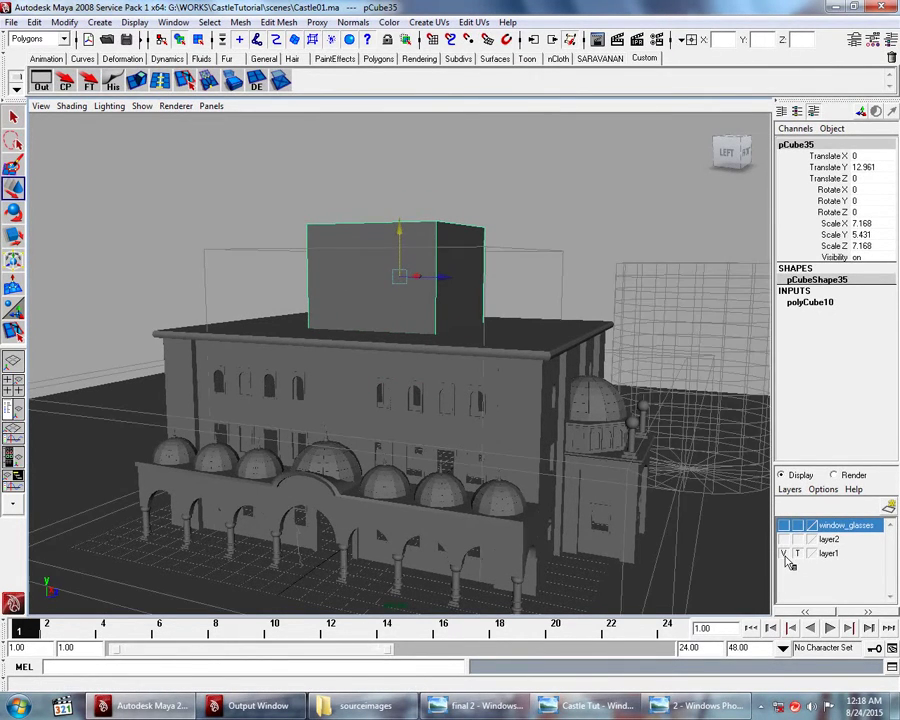
mouse_move(526, 392)
alt+mouse_down()
mouse_move(554, 386)
mouse_move(478, 390)
mouse_move(580, 380)
mouse_move(459, 372)
mouse_move(428, 380)
mouse_move(514, 390)
alt+mouse_up()
Step: Flatten and lower the central roof block further, then bring up the mosque reference
key(r)
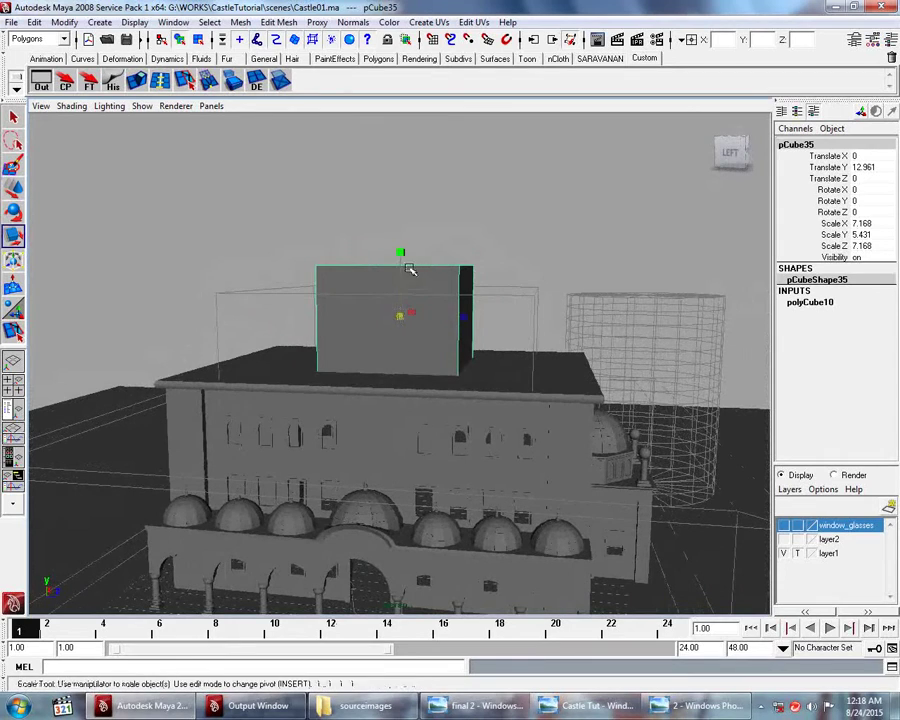
mouse_move(400, 255)
mouse_down()
mouse_move(401, 277)
mouse_move(339, 289)
mouse_move(291, 164)
mouse_move(323, 281)
mouse_move(433, 291)
mouse_move(404, 273)
mouse_move(405, 289)
mouse_up()
key(w)
key(r)
key(w)
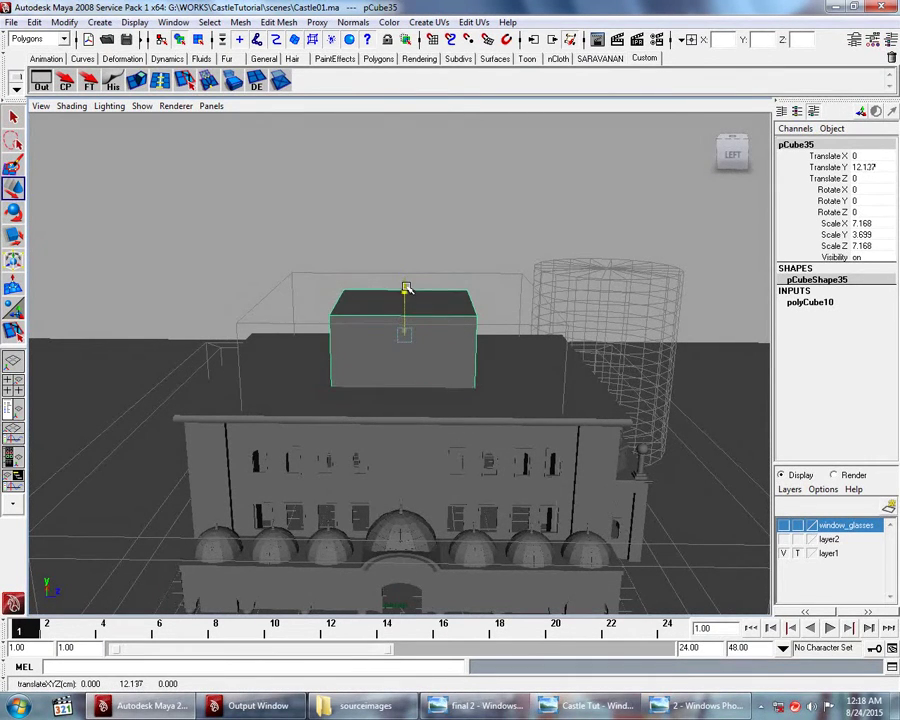
mouse_move(481, 296)
alt+mouse_down()
mouse_move(420, 298)
mouse_move(412, 368)
mouse_move(366, 378)
mouse_move(364, 392)
mouse_move(358, 368)
mouse_move(372, 352)
alt+mouse_up()
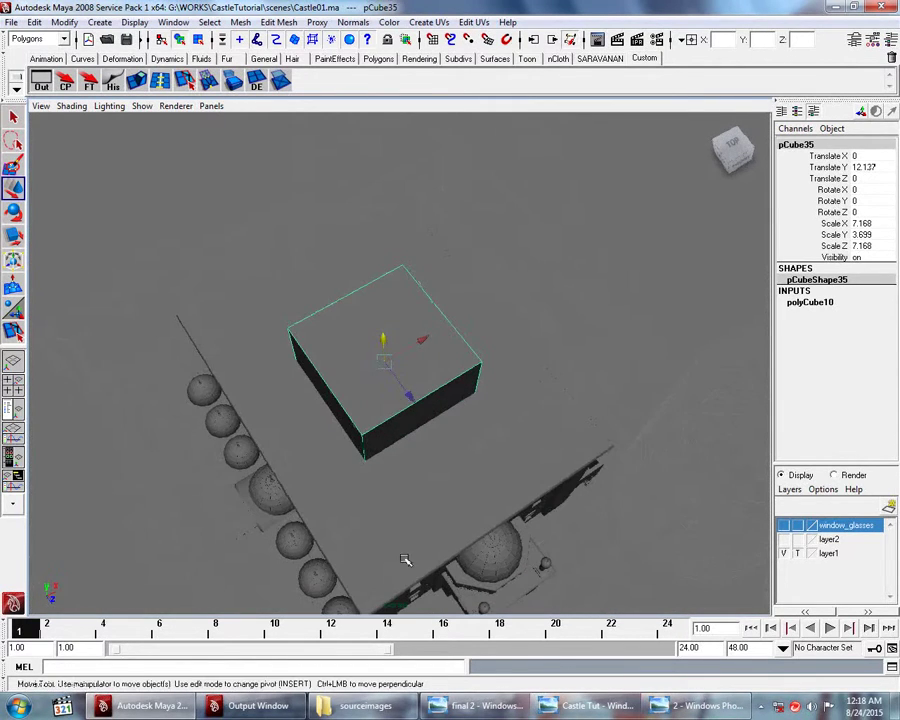
click(522, 548)
mouse_move(700, 706)
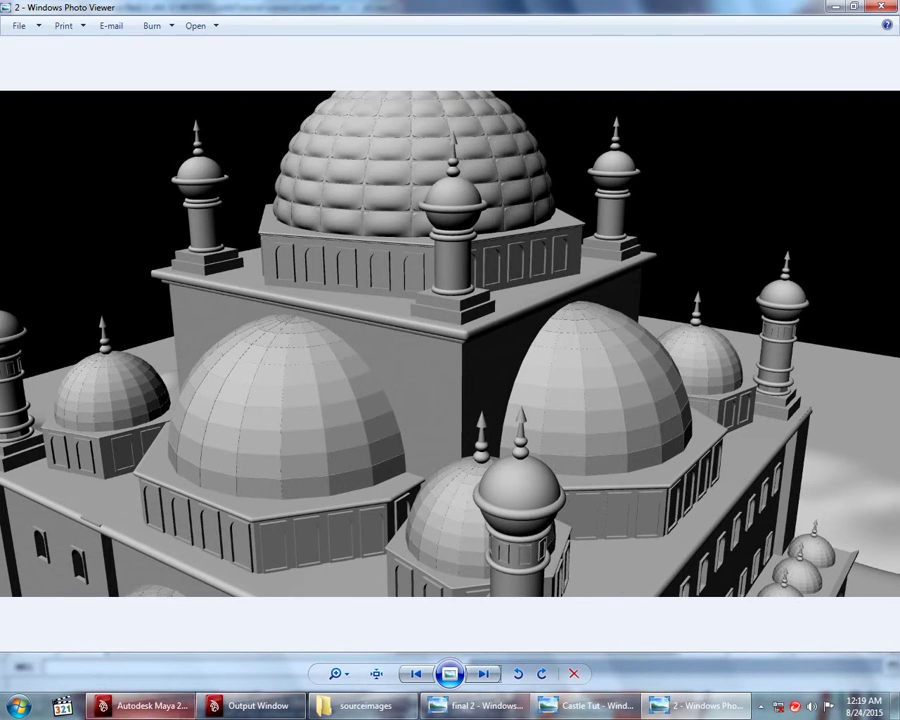
Step: Select the side kiosk's dome ring, window panels and a column piece
key(alt+Tab)
mouse_move(430, 514)
alt+mouse_down()
mouse_move(464, 502)
mouse_move(482, 518)
alt+mouse_up()
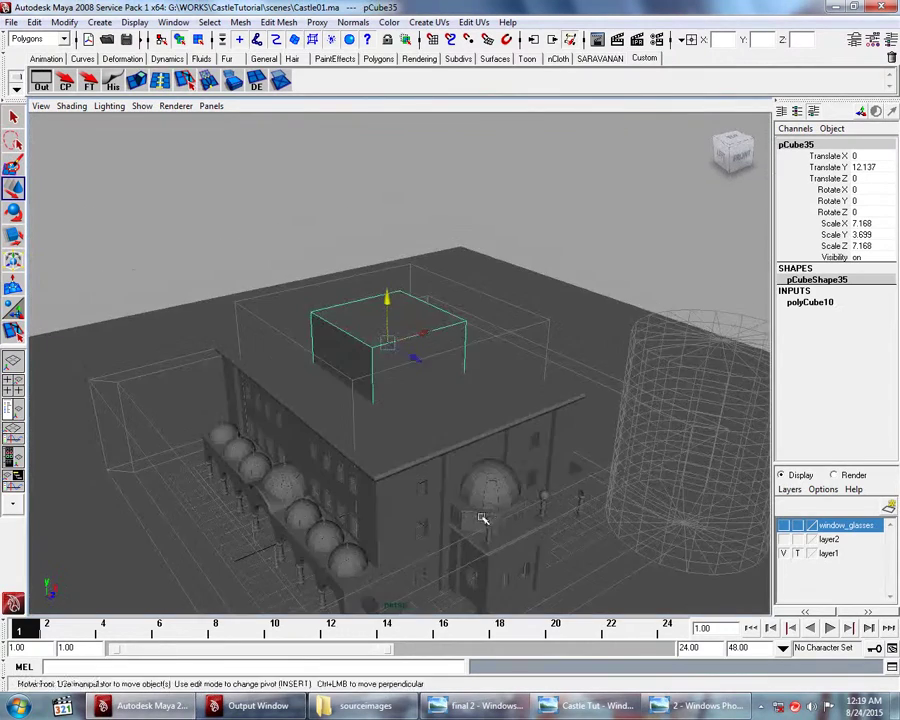
alt+right_drag(482, 518, 502, 500)
alt+drag(502, 500, 446, 412)
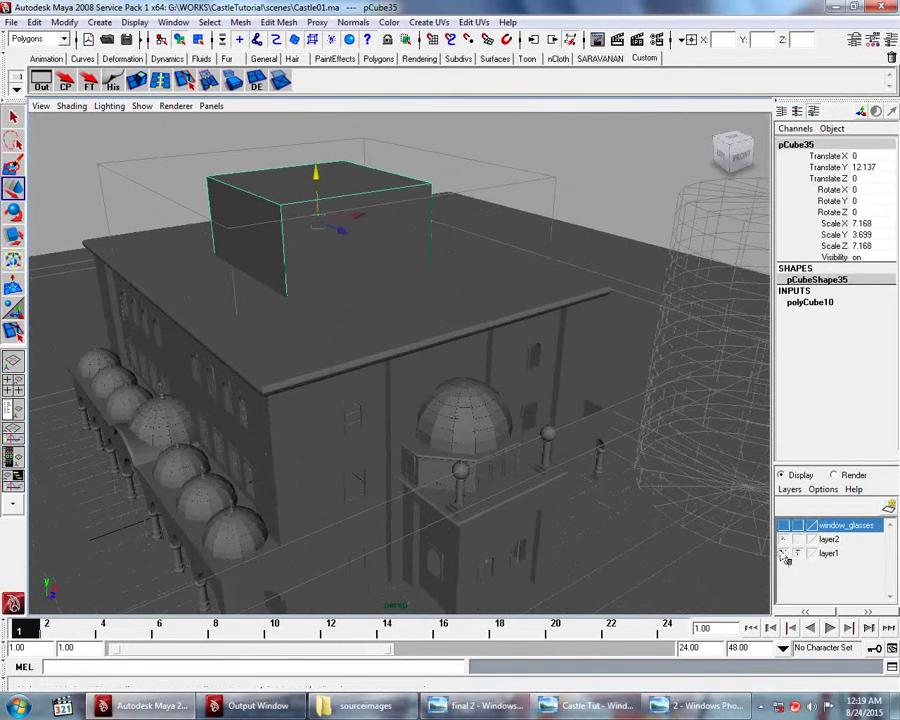
scroll(565, 527, up, 2)
scroll(563, 525, up, 4)
scroll(446, 510, up, 3)
click(558, 527)
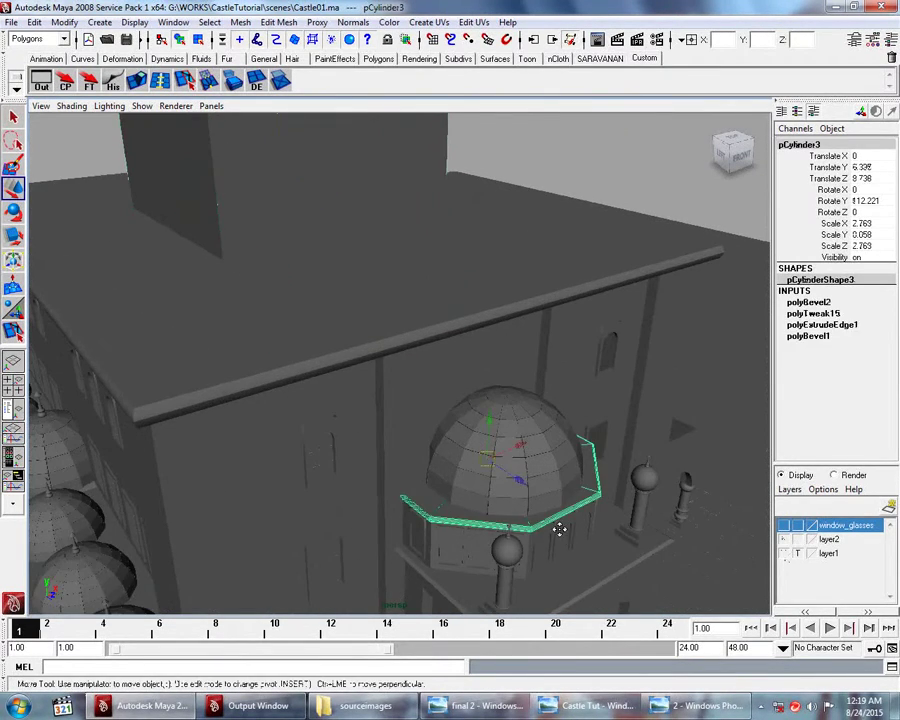
scroll(555, 510, up, 2)
scroll(552, 512, up, 3)
scroll(558, 512, up, 2)
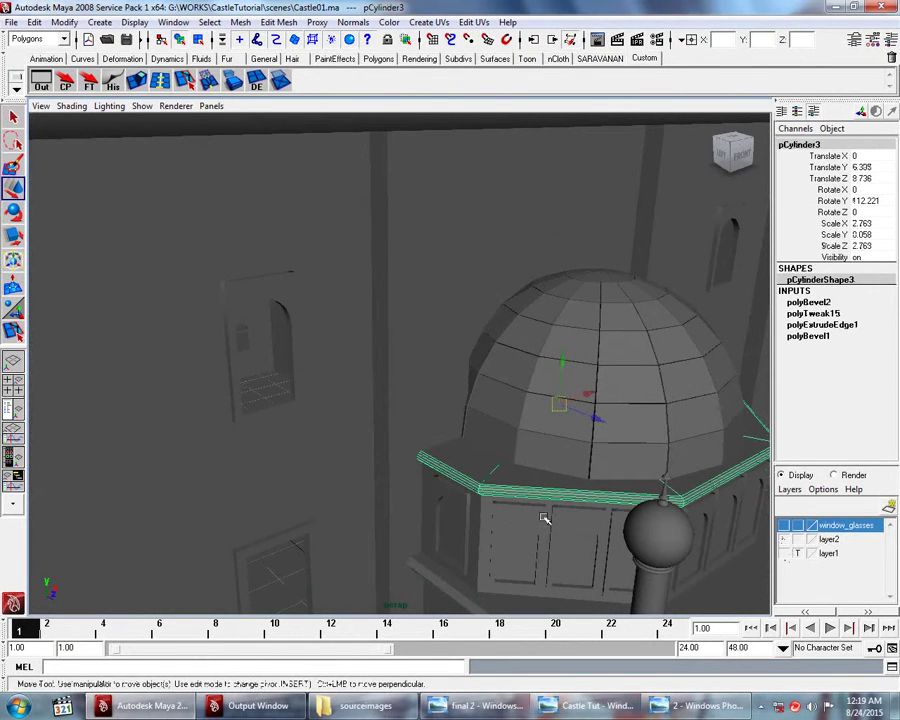
click(472, 510)
click(516, 522)
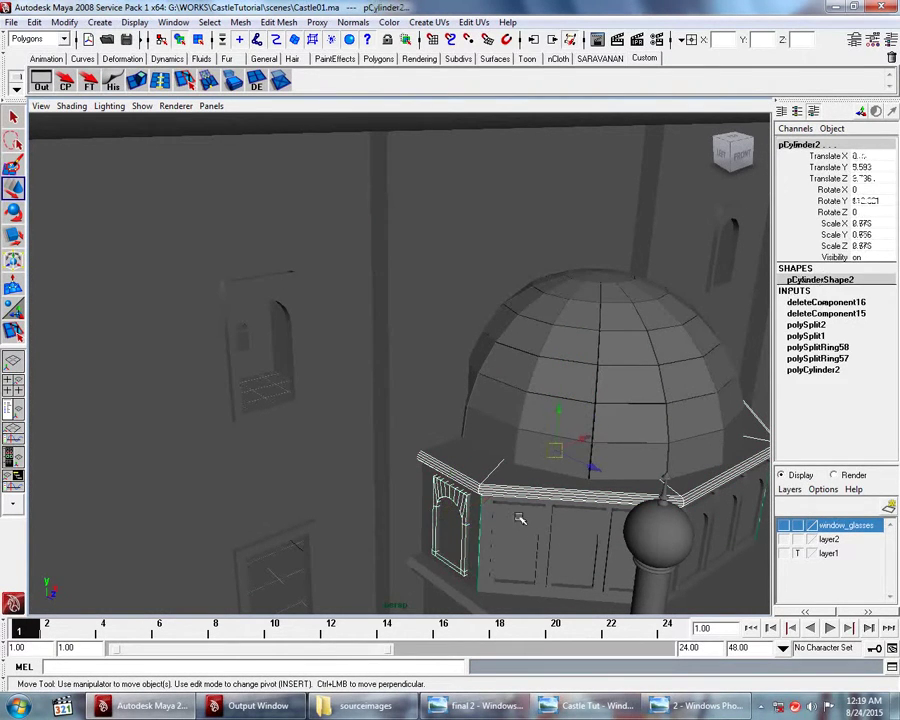
click(565, 543)
Step: Add the middle and right window panels and the dome, and parent the pieces under the dome
alt+drag(694, 516, 437, 467)
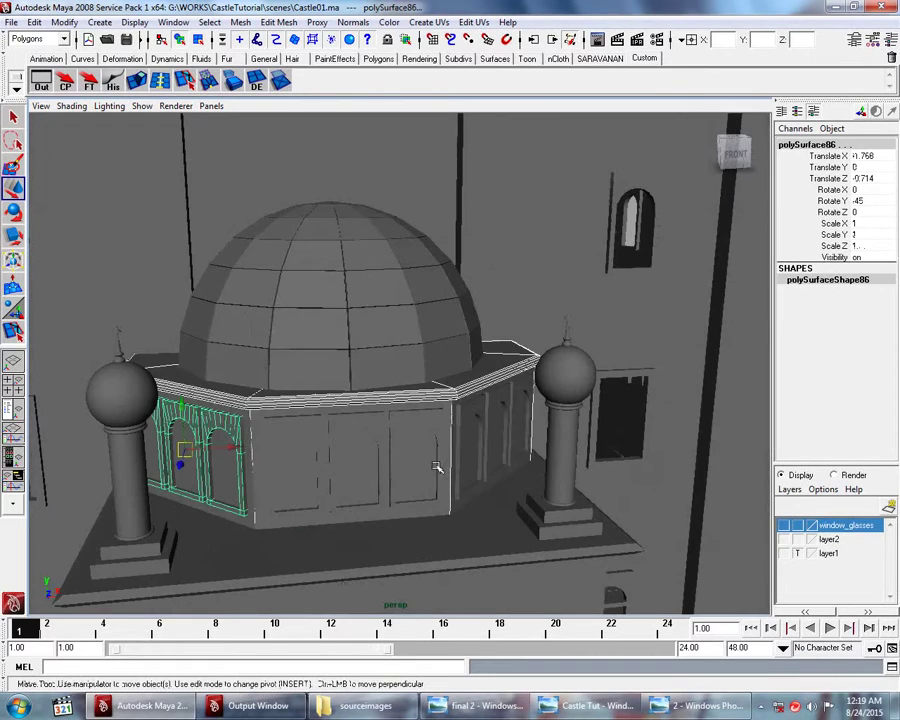
click(420, 425)
click(508, 484)
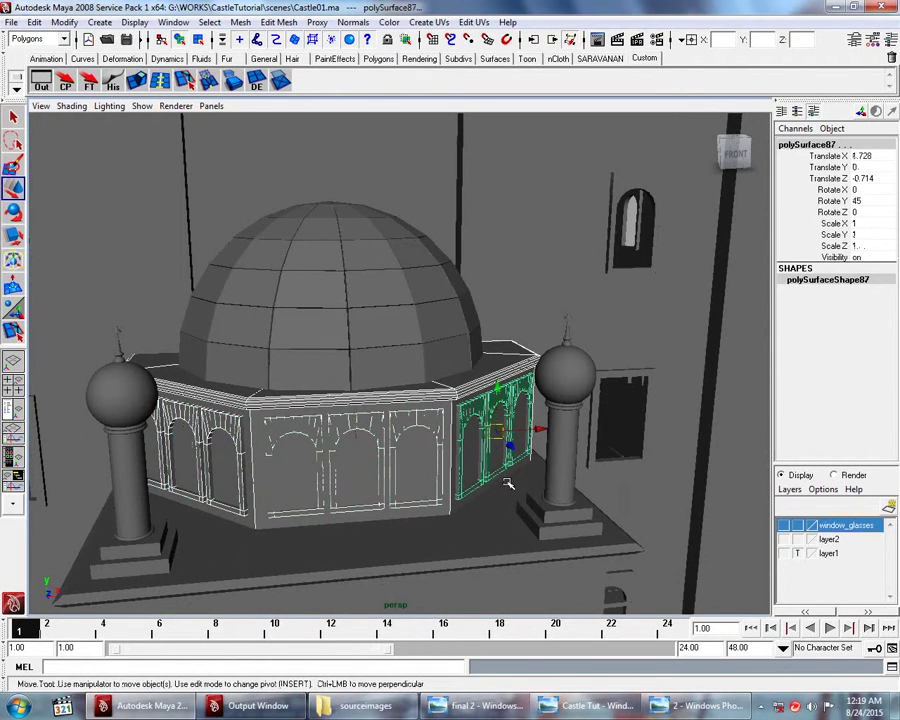
alt+drag(329, 360, 563, 350)
click(572, 337)
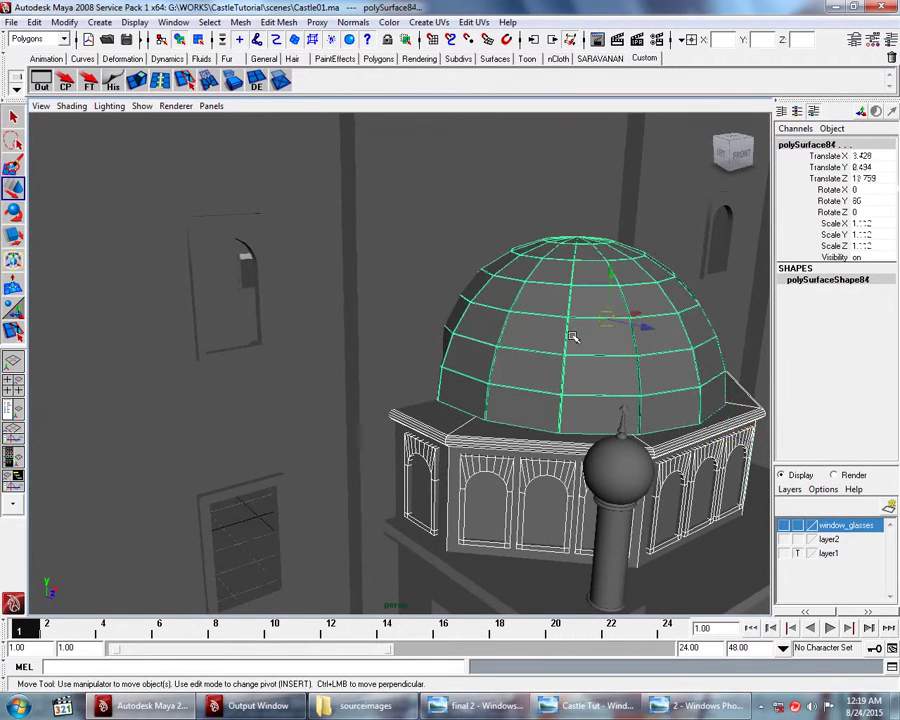
key(ctrl+z)
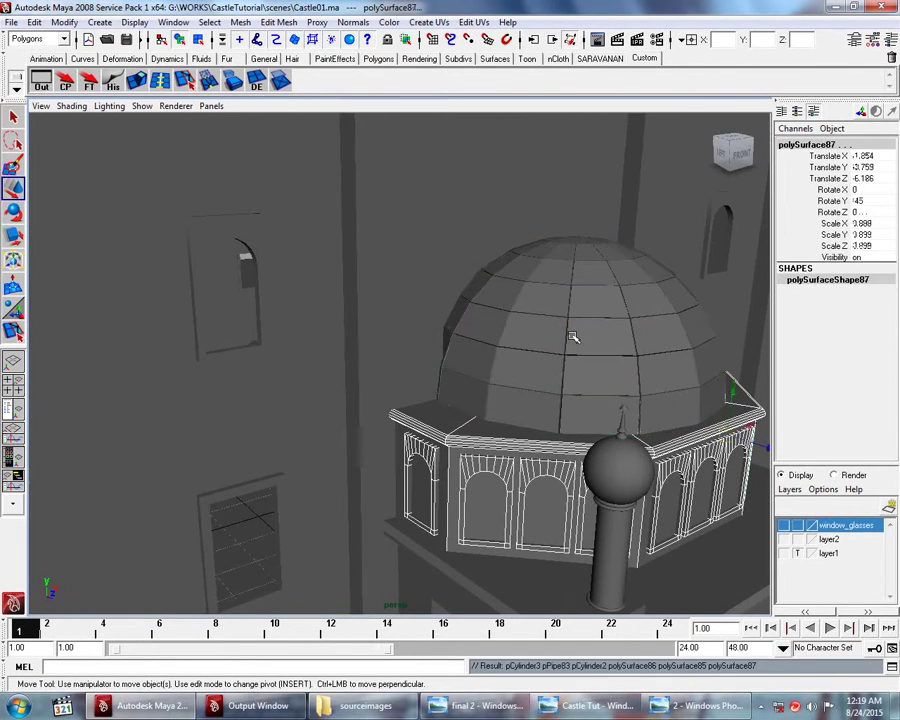
click(572, 337)
Step: Duplicate the domed kiosk and raise the copy, polySurface88, to Y 7.034
scroll(572, 335, down, 5)
mouse_move(524, 360)
alt+mouse_down()
mouse_move(536, 374)
mouse_move(520, 378)
alt+mouse_up()
key(ctrl+d)
mouse_move(521, 330)
mouse_down()
mouse_move(525, 172)
mouse_move(568, 382)
mouse_move(650, 315)
mouse_up()
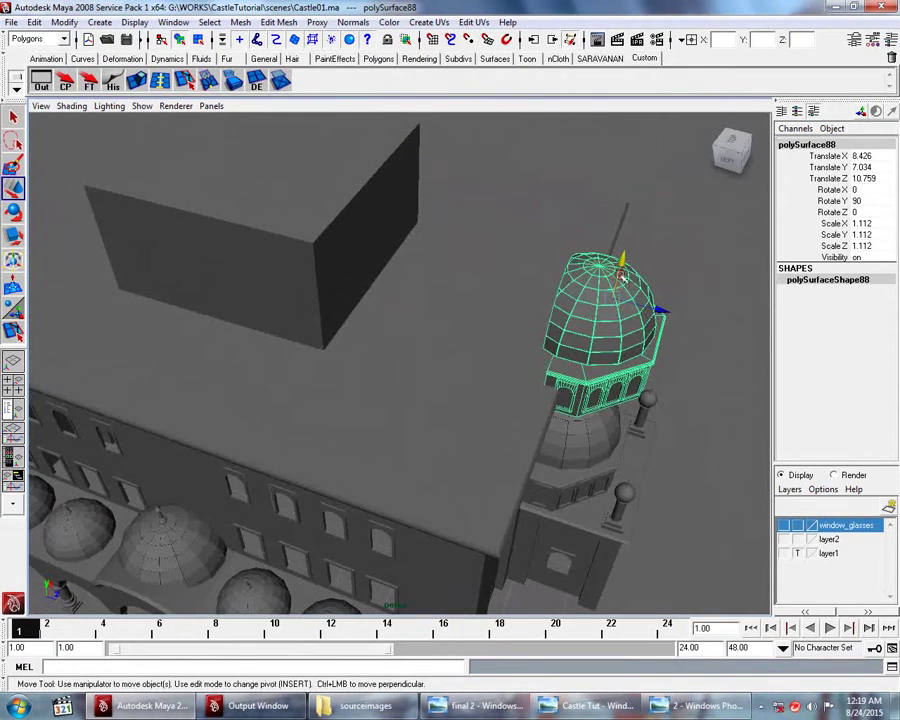
Step: Raise the kiosk copy to Y 7.873 and slide it onto the roof, checking the mosque reference
drag(622, 277, 632, 239)
mouse_move(670, 287)
mouse_down()
mouse_move(500, 236)
mouse_move(467, 238)
mouse_up()
mouse_move(500, 340)
alt+mouse_down()
mouse_move(522, 416)
mouse_move(620, 460)
alt+mouse_up()
click(697, 712)
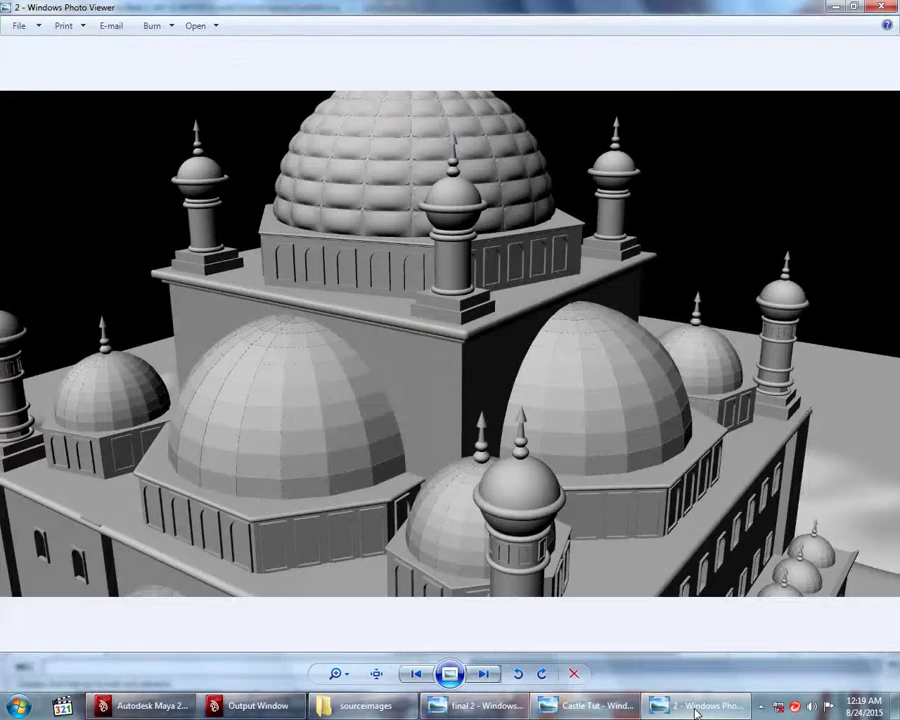
key(alt+Tab)
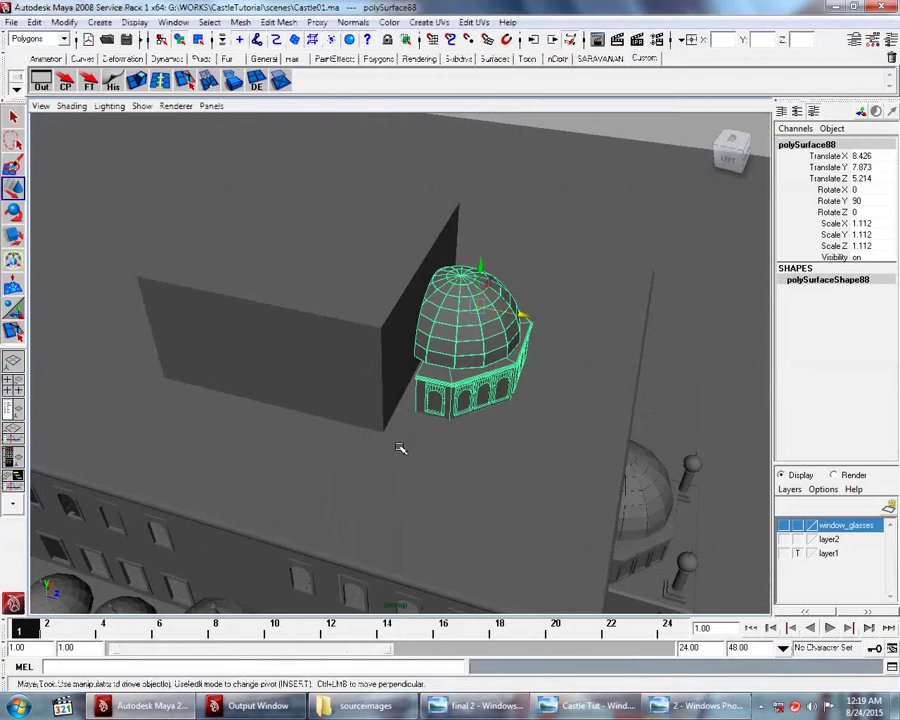
scroll(395, 440, down, 3)
scroll(397, 438, down, 2)
mouse_move(348, 442)
alt+mouse_down()
mouse_move(436, 442)
mouse_move(446, 481)
alt+mouse_up()
click(410, 437)
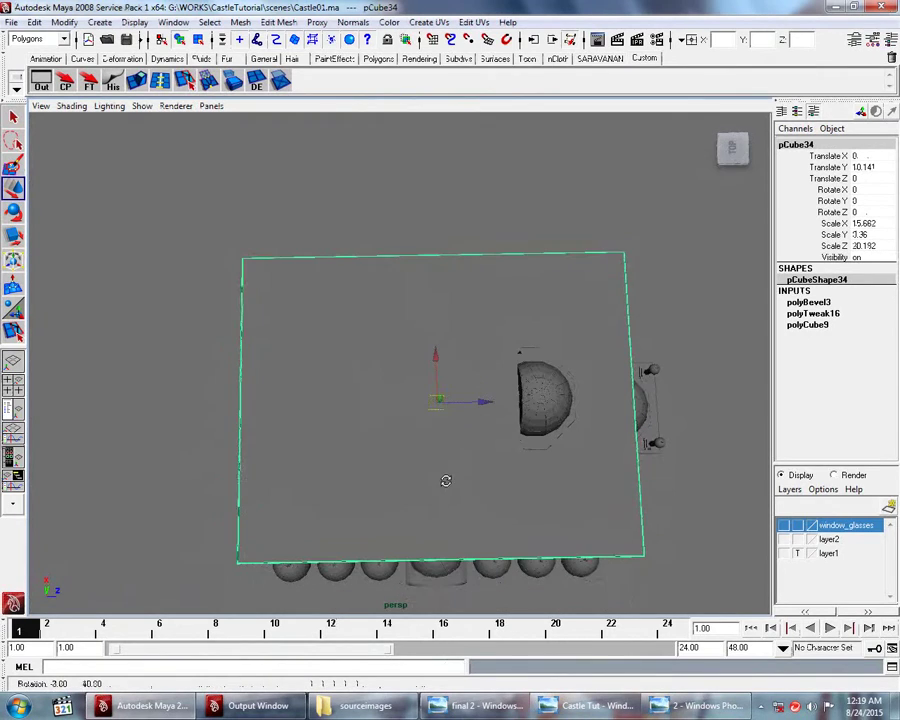
click(557, 421)
drag(603, 399, 612, 392)
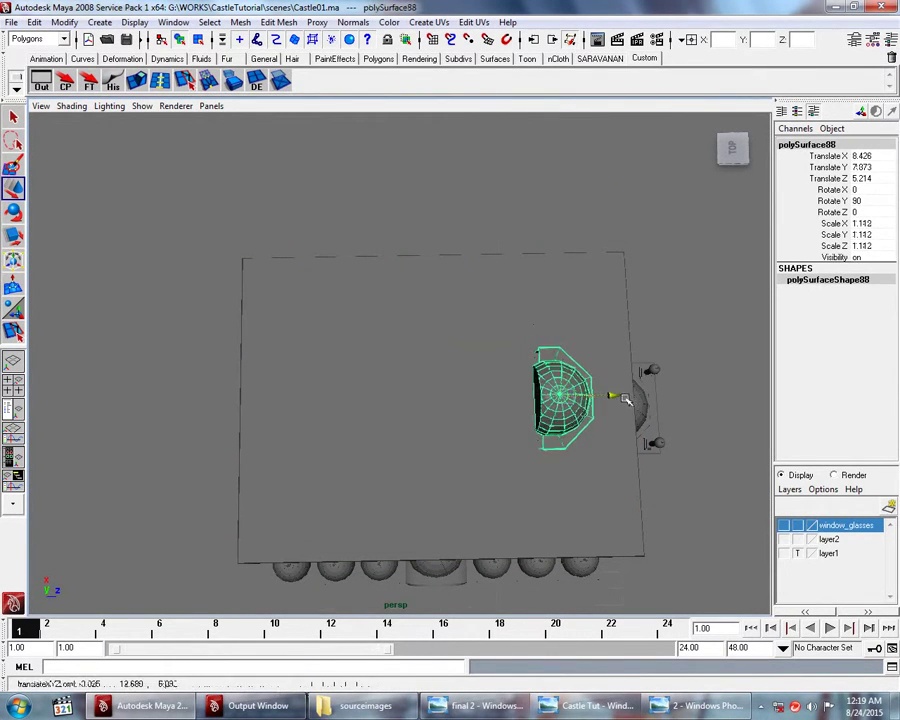
Step: Widen the central block pCube35 to Scale Z 9.655, undoing the accidental shift
click(468, 418)
key(r)
mouse_move(502, 401)
mouse_down()
mouse_move(525, 401)
mouse_move(502, 423)
mouse_up()
key(w)
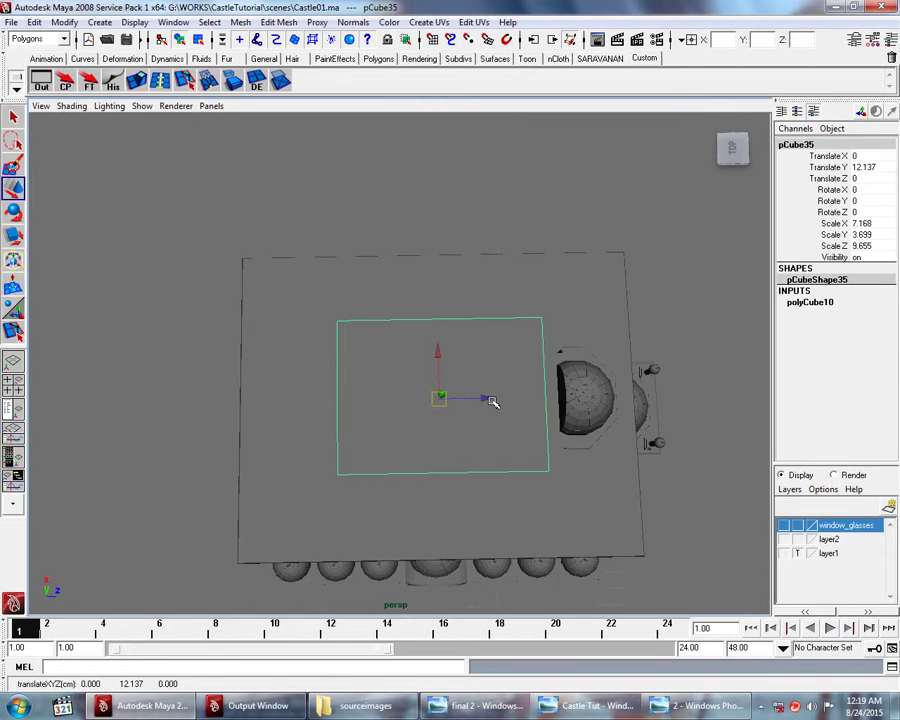
key(ctrl+z)
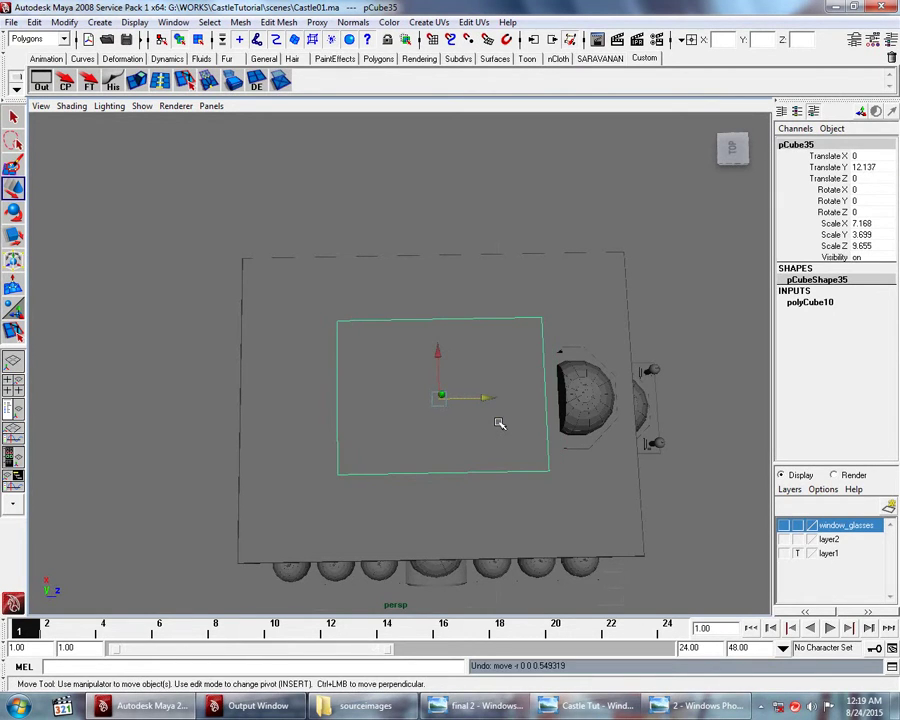
mouse_move(506, 428)
alt+mouse_down()
mouse_move(458, 388)
mouse_move(412, 370)
alt+mouse_up()
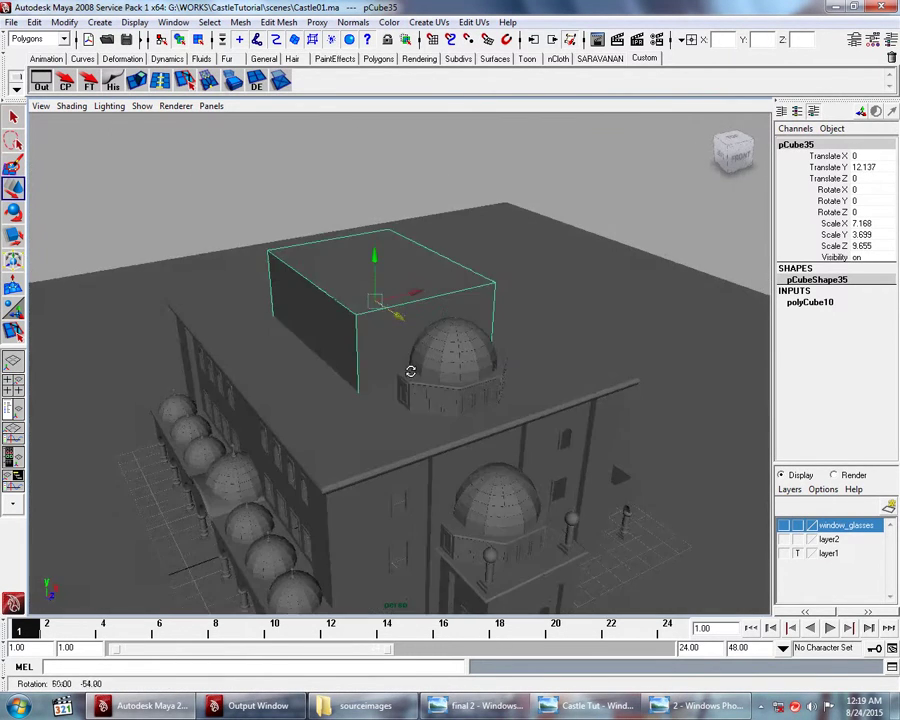
click(467, 370)
scroll(467, 370, up, 5)
Step: Enlarge the kiosk copy slightly and set it on the roof surface along its depth
alt+drag(467, 370, 460, 372)
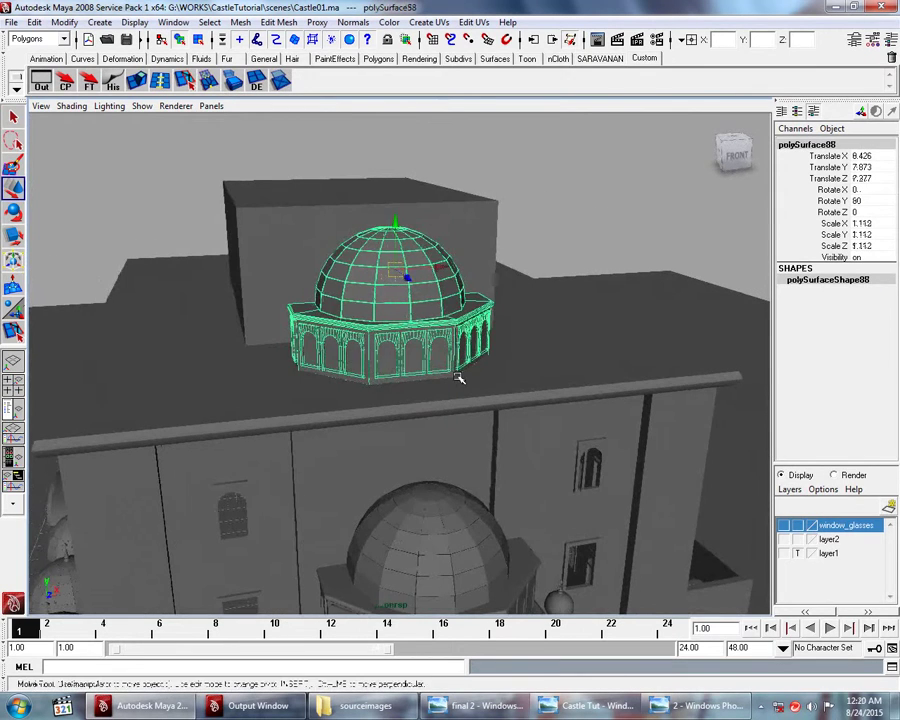
key(r)
drag(396, 271, 577, 238)
key(w)
drag(655, 219, 657, 212)
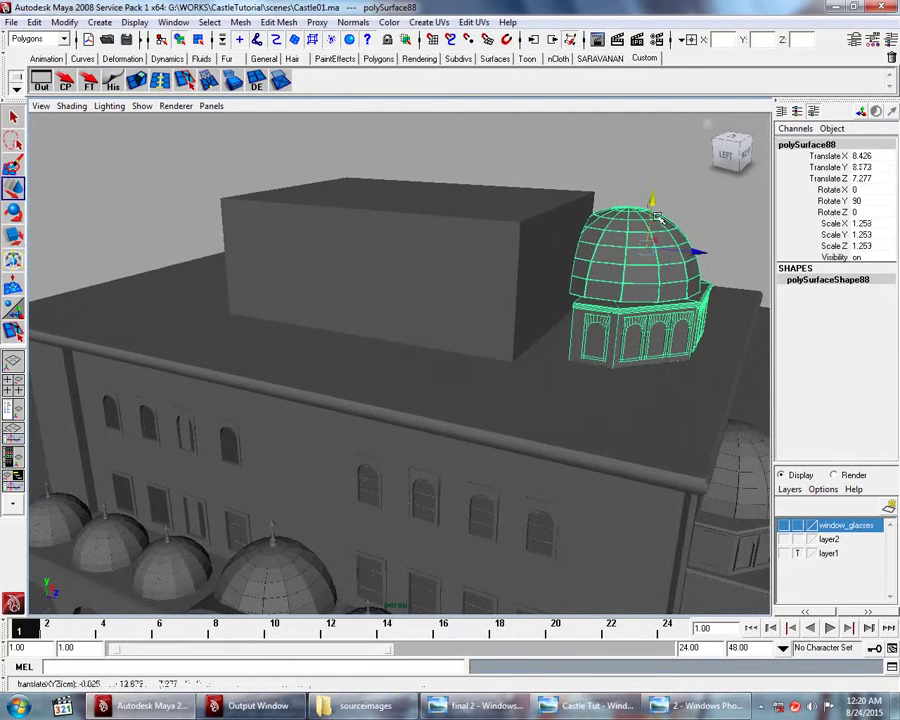
drag(700, 256, 662, 251)
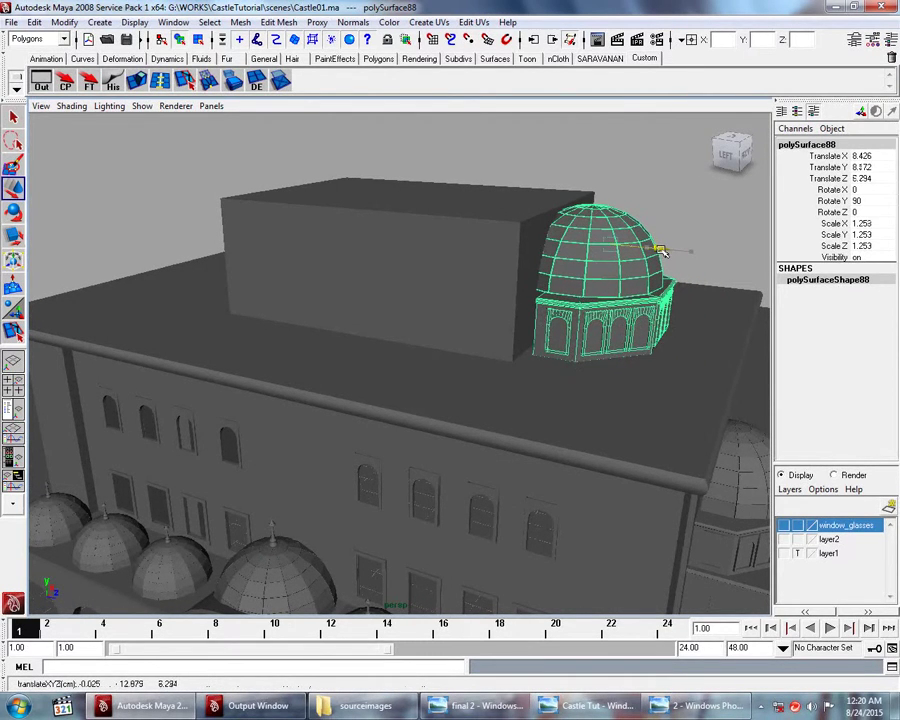
Step: Frame the kiosk dome and nudge the kiosk slightly along its depth axis
scroll(636, 297, up, 4)
mouse_move(635, 295)
alt+mouse_down()
mouse_move(506, 322)
mouse_move(496, 245)
alt+mouse_up()
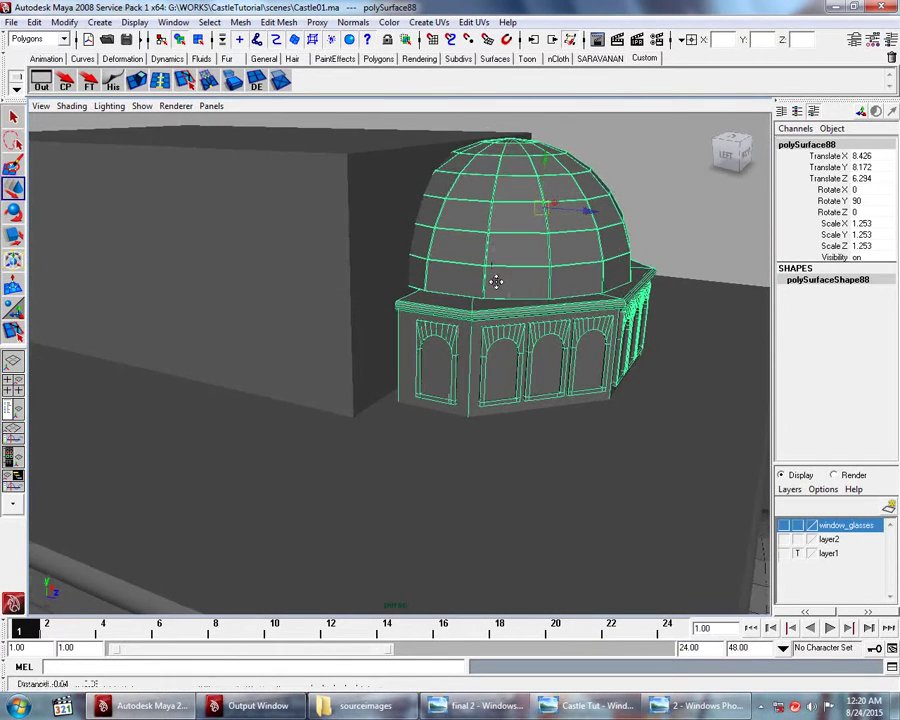
alt+middle_drag(494, 275, 524, 323)
alt+right_drag(524, 323, 368, 253)
mouse_move(368, 253)
alt+mouse_down()
mouse_move(378, 227)
mouse_move(418, 286)
alt+mouse_up()
key(f)
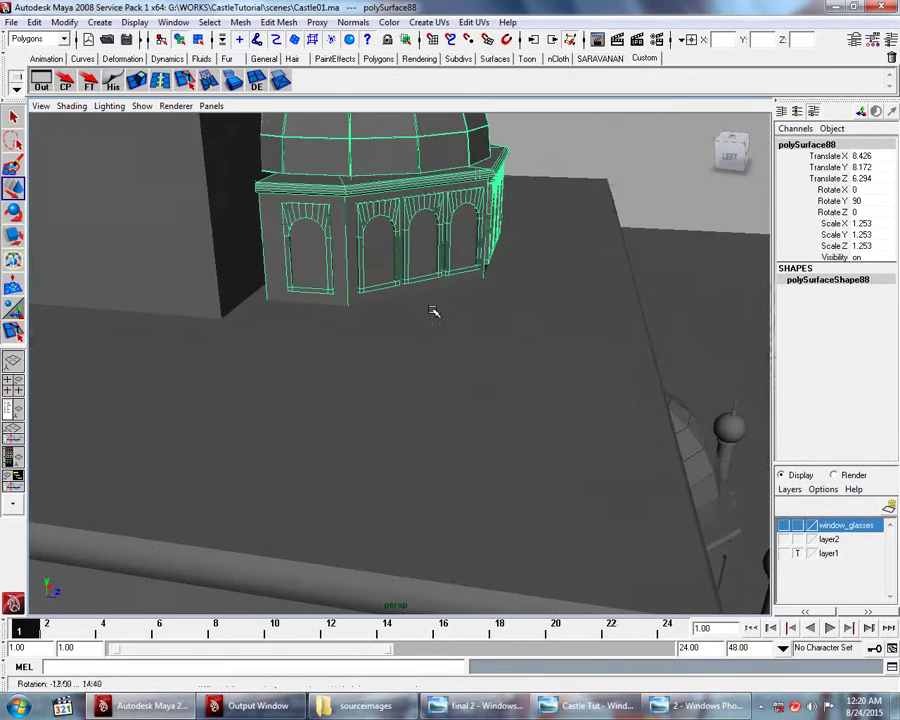
key(w)
mouse_move(444, 378)
alt+mouse_down()
mouse_move(424, 362)
mouse_move(440, 363)
mouse_move(434, 386)
mouse_move(280, 409)
mouse_move(439, 374)
alt+mouse_up()
mouse_move(445, 371)
alt+mouse_down()
mouse_move(432, 377)
mouse_move(460, 376)
alt+mouse_up()
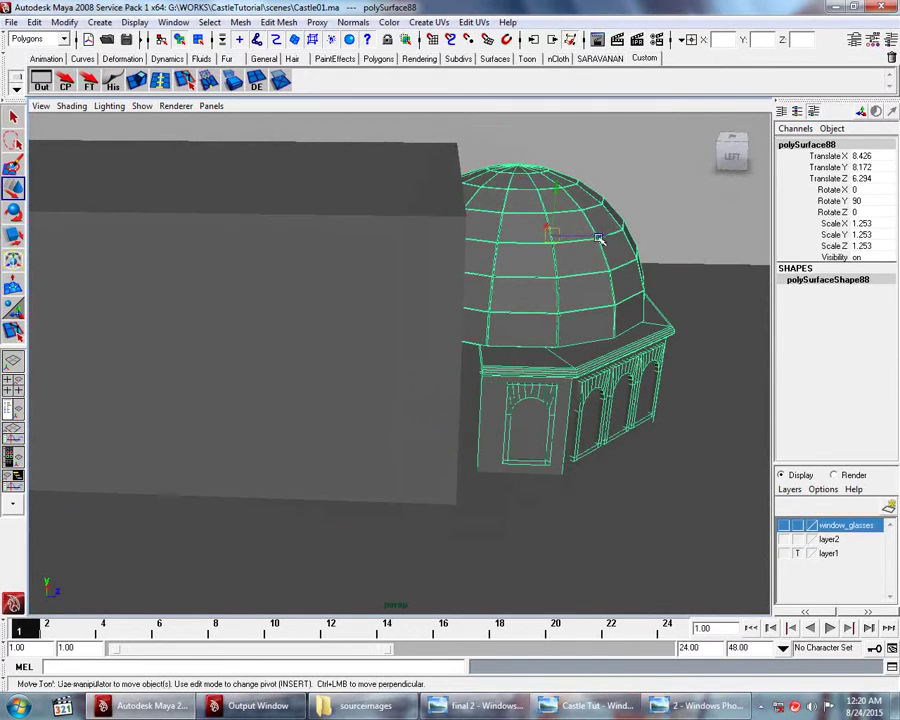
drag(598, 238, 578, 240)
alt+drag(594, 283, 576, 286)
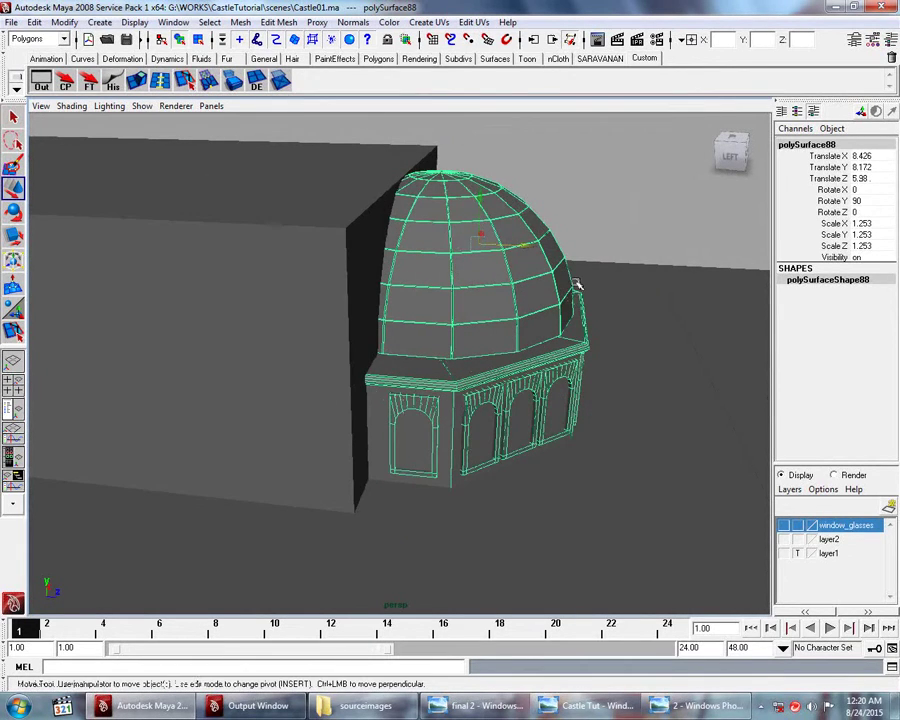
drag(530, 256, 524, 249)
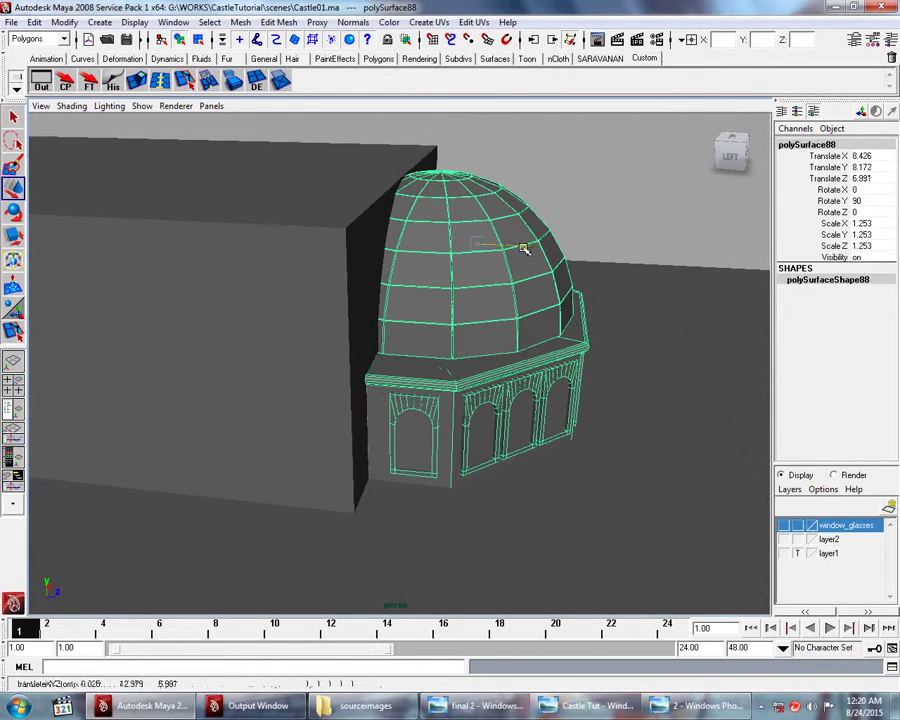
Step: Push polySurface88 snugly against the side of the central roof block
alt+right_drag(570, 320, 540, 362)
alt+drag(540, 362, 530, 398)
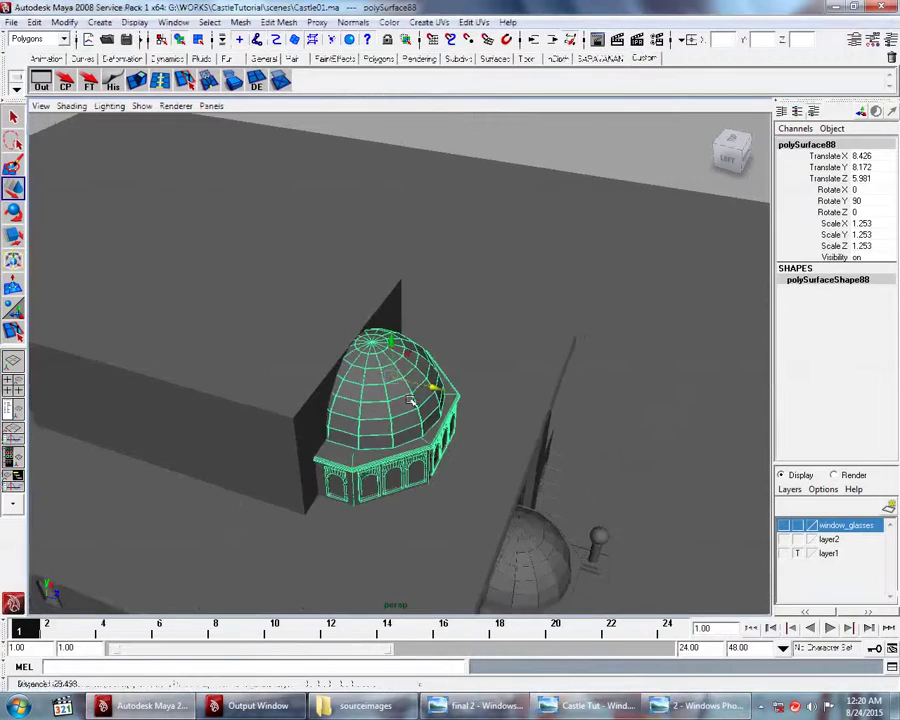
mouse_move(418, 398)
alt+mouse_down()
mouse_move(428, 403)
mouse_move(378, 405)
mouse_move(373, 378)
mouse_move(402, 360)
alt+mouse_up()
click(373, 378)
key(r)
click(465, 392)
alt+right_drag(465, 392, 490, 366)
alt+middle_drag(490, 366, 425, 380)
alt+drag(447, 381, 430, 380)
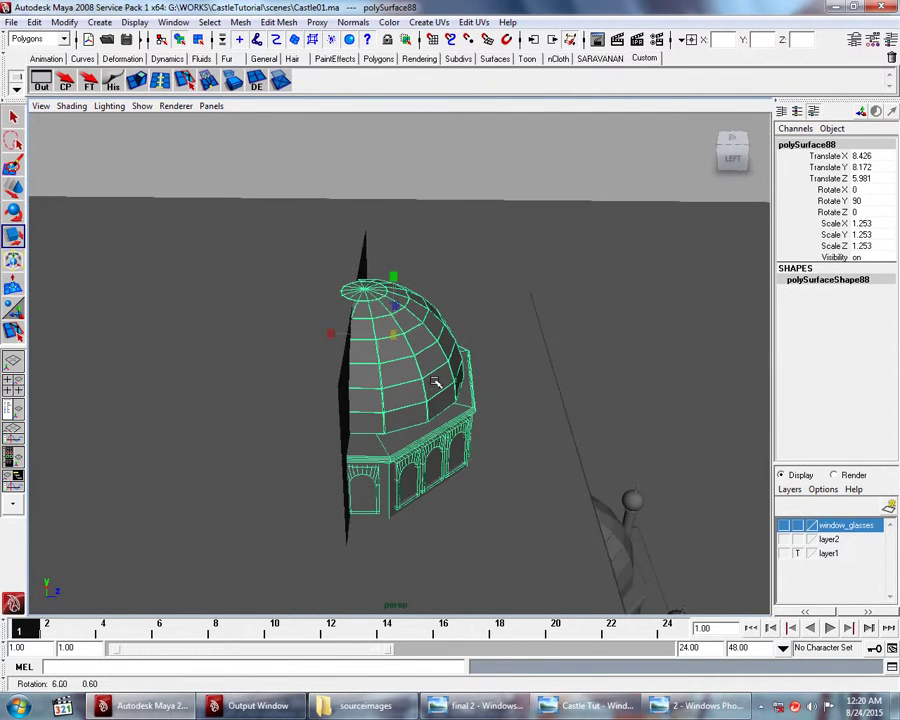
key(w)
mouse_move(447, 336)
mouse_down()
mouse_move(472, 338)
mouse_move(459, 337)
mouse_move(458, 354)
mouse_move(423, 328)
mouse_move(408, 350)
mouse_move(388, 352)
mouse_up()
Step: Duplicate the kiosk and slide the copy along the block toward its other end
mouse_move(338, 276)
alt+mouse_down()
mouse_move(408, 270)
mouse_move(335, 326)
mouse_move(343, 340)
alt+mouse_up()
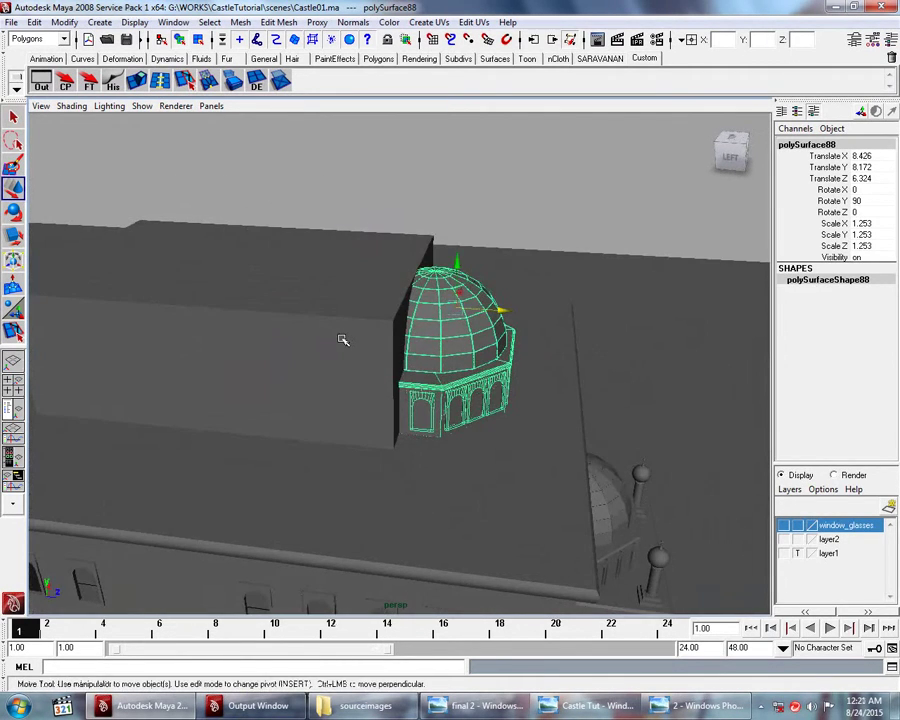
key(ctrl+d)
mouse_move(497, 311)
mouse_down()
mouse_move(232, 308)
mouse_move(262, 302)
mouse_up()
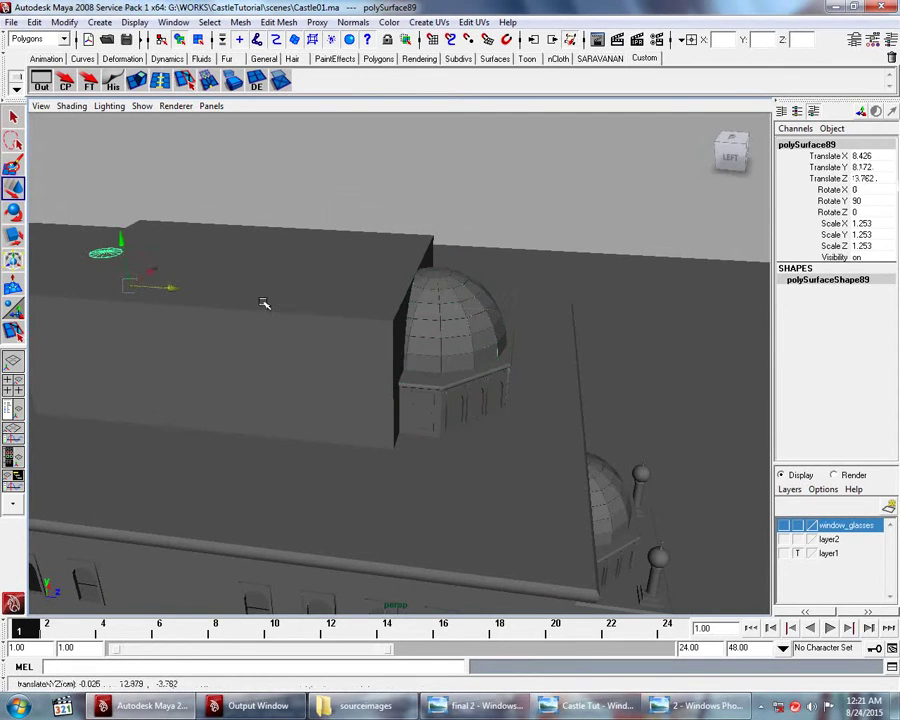
Step: Move polySurface89 to the block's far end and set its Rotate Y to 270
alt+right_drag(262, 302, 502, 318)
mouse_move(478, 314)
mouse_down()
mouse_move(350, 300)
mouse_move(370, 335)
mouse_up()
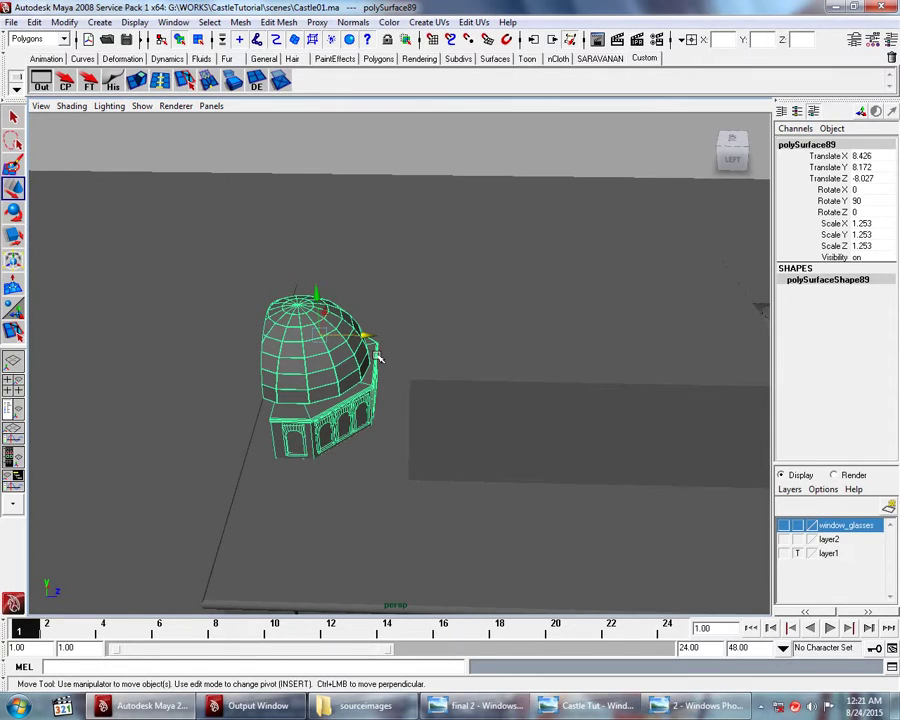
click(866, 201)
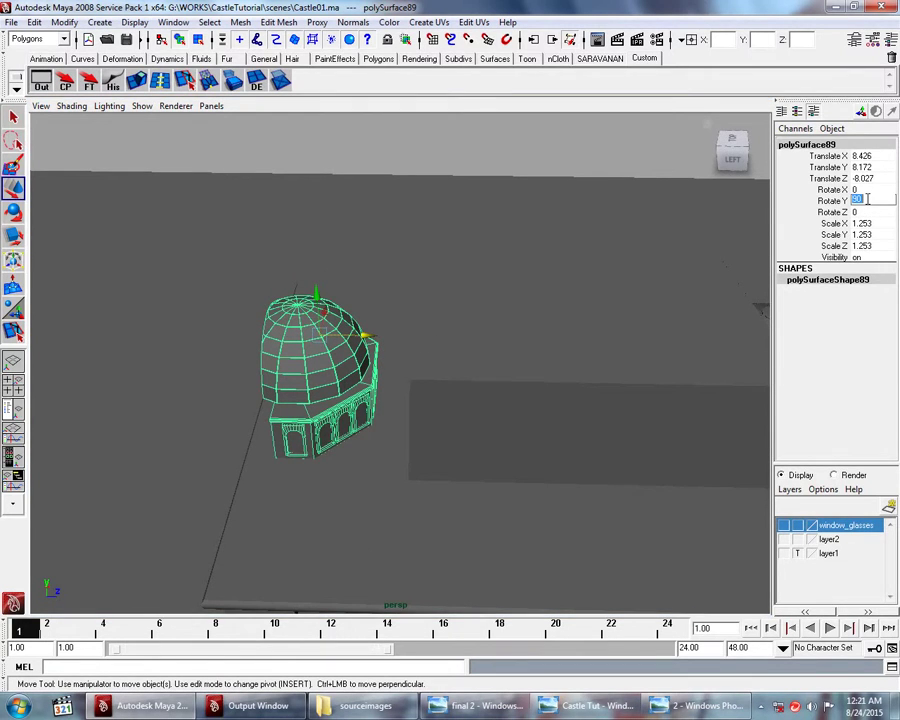
text(0)
key(Return)
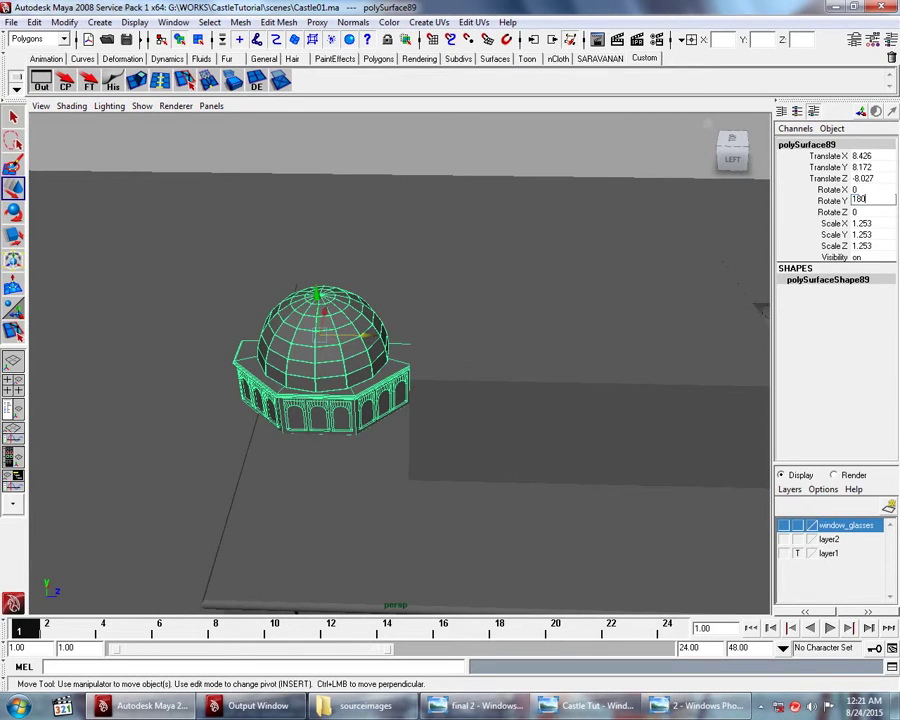
key(Return)
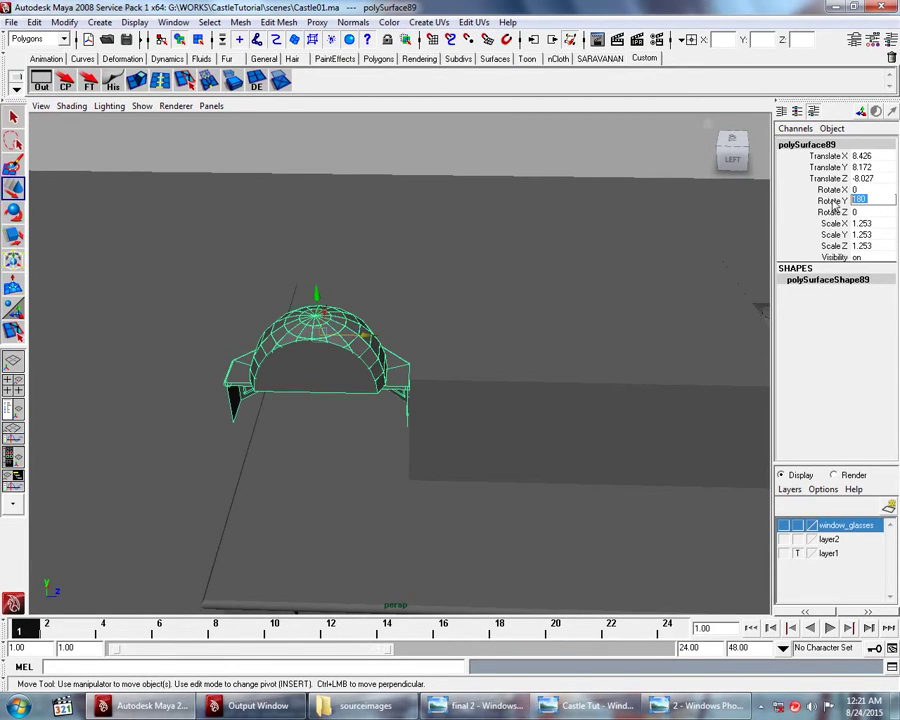
text(270)
key(Return)
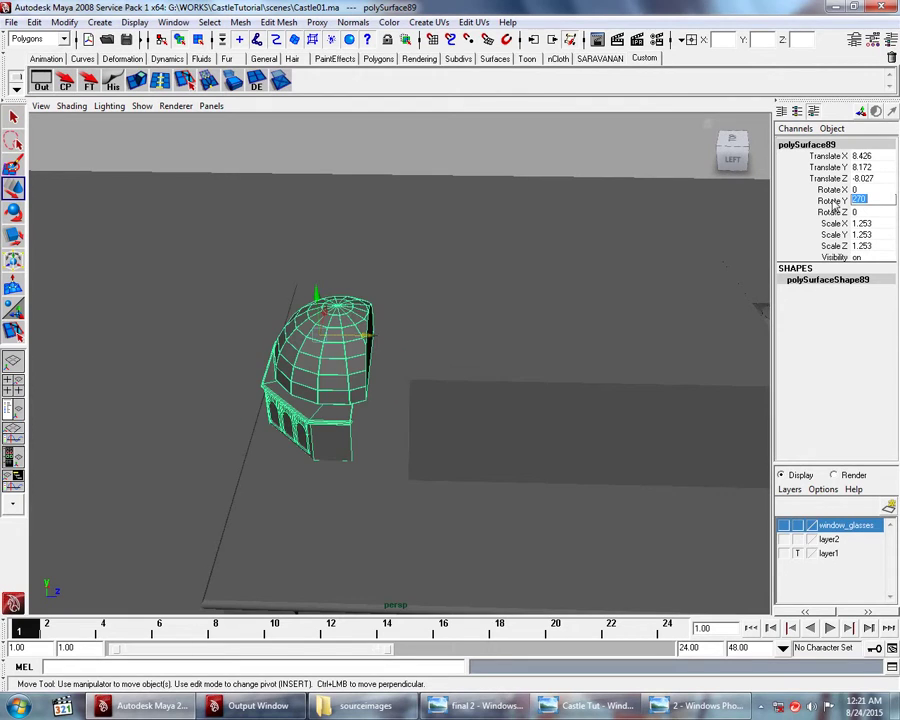
Step: Adjust the copy along Z to -6.288 against the block and compare with the mosque reference
mouse_move(509, 313)
alt+mouse_down()
mouse_move(478, 309)
mouse_move(464, 291)
alt+mouse_up()
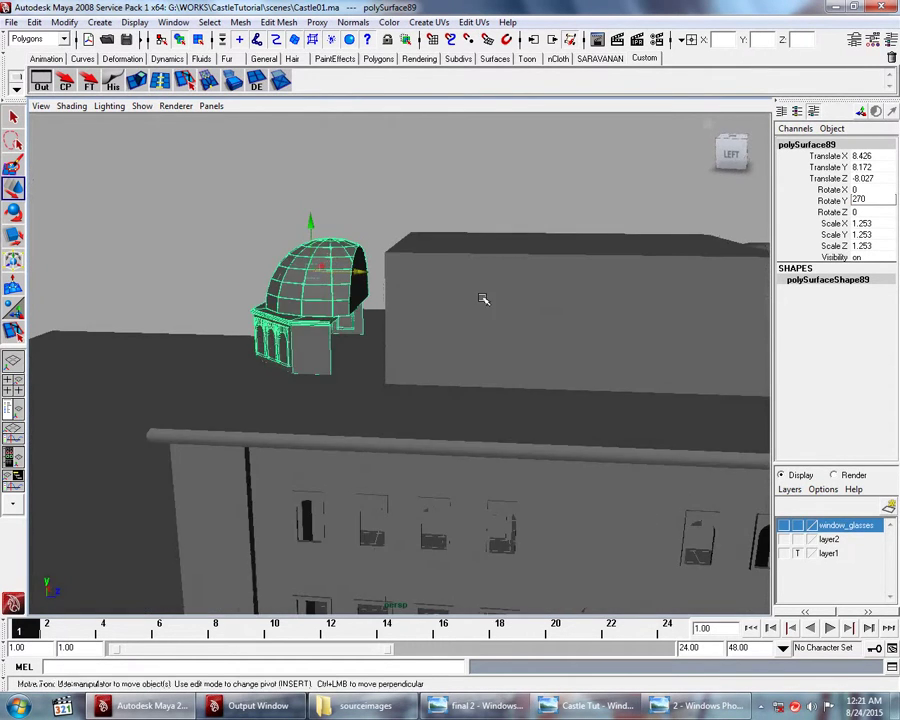
scroll(484, 299, up, 5)
scroll(473, 304, down, 3)
alt+drag(556, 388, 506, 374)
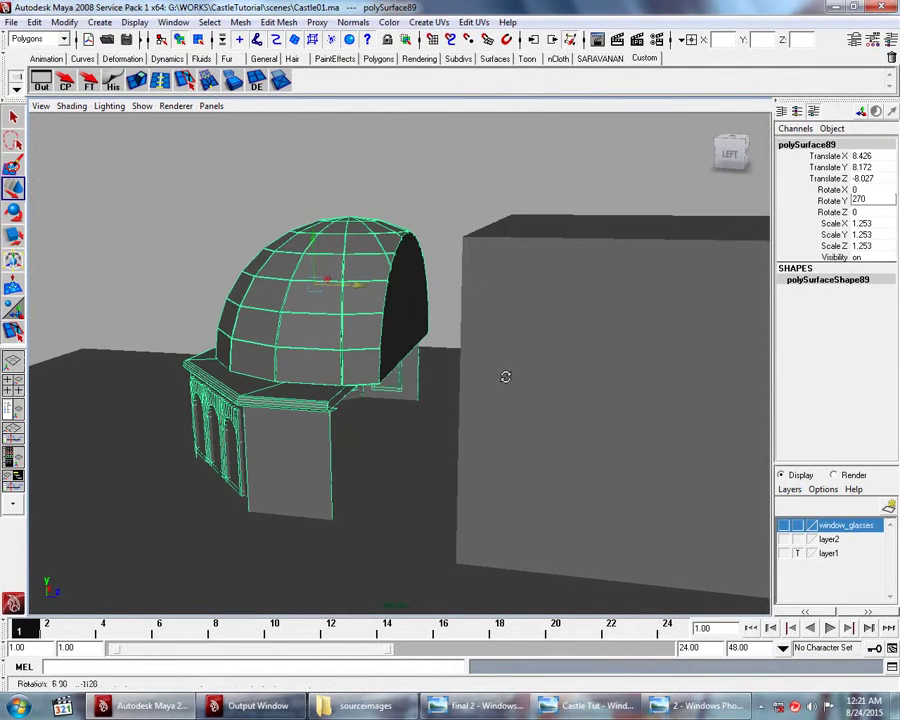
mouse_move(392, 388)
alt+mouse_down()
mouse_move(410, 396)
mouse_move(448, 348)
mouse_move(542, 360)
mouse_move(516, 366)
mouse_move(519, 375)
mouse_move(524, 366)
mouse_move(516, 376)
mouse_move(561, 363)
mouse_move(454, 368)
mouse_move(426, 245)
alt+mouse_up()
scroll(516, 366, down, 3)
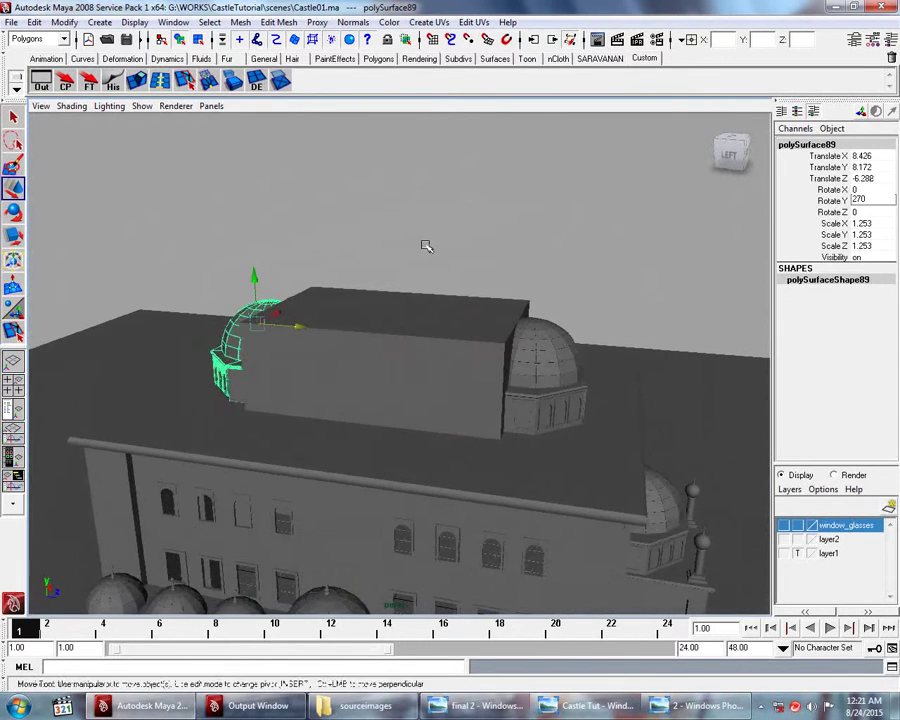
click(426, 245)
alt+drag(457, 333, 460, 360)
click(700, 705)
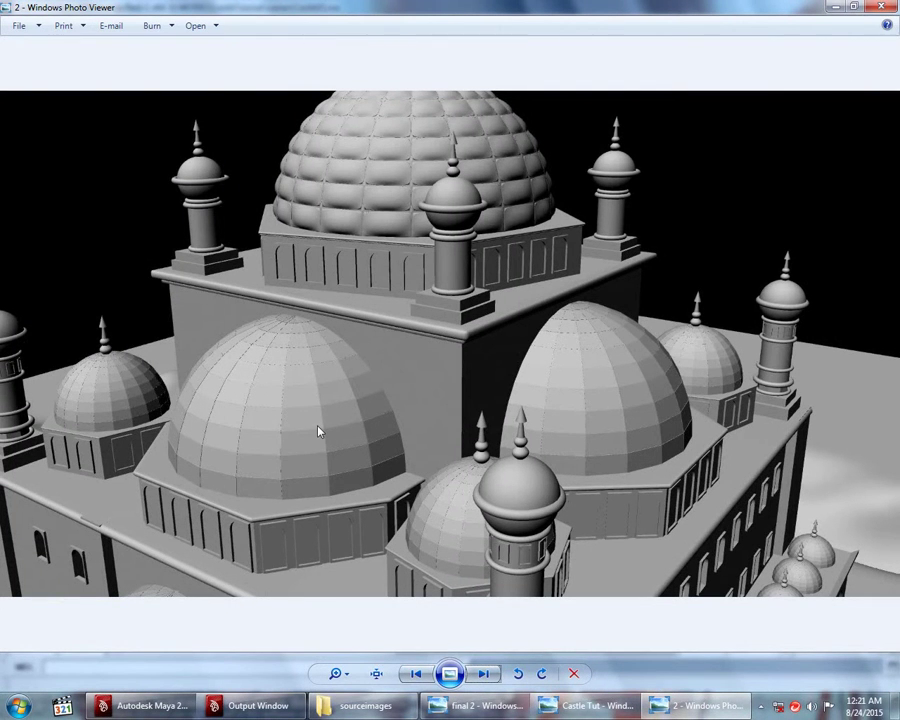
key(alt+Tab)
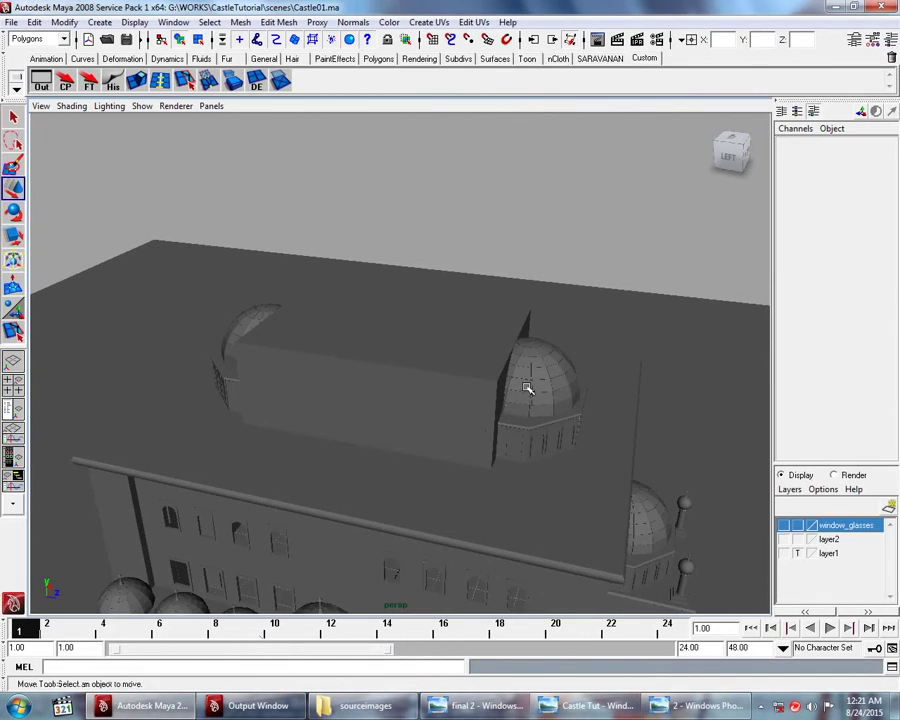
Step: Duplicate polySurface88 into a third kiosk and reset its Rotate Y to 0
click(527, 388)
mouse_move(517, 457)
alt+mouse_down()
mouse_move(510, 466)
mouse_move(367, 453)
mouse_move(336, 540)
mouse_move(281, 466)
mouse_move(380, 610)
mouse_move(380, 510)
alt+mouse_up()
key(ctrl+d)
key(e)
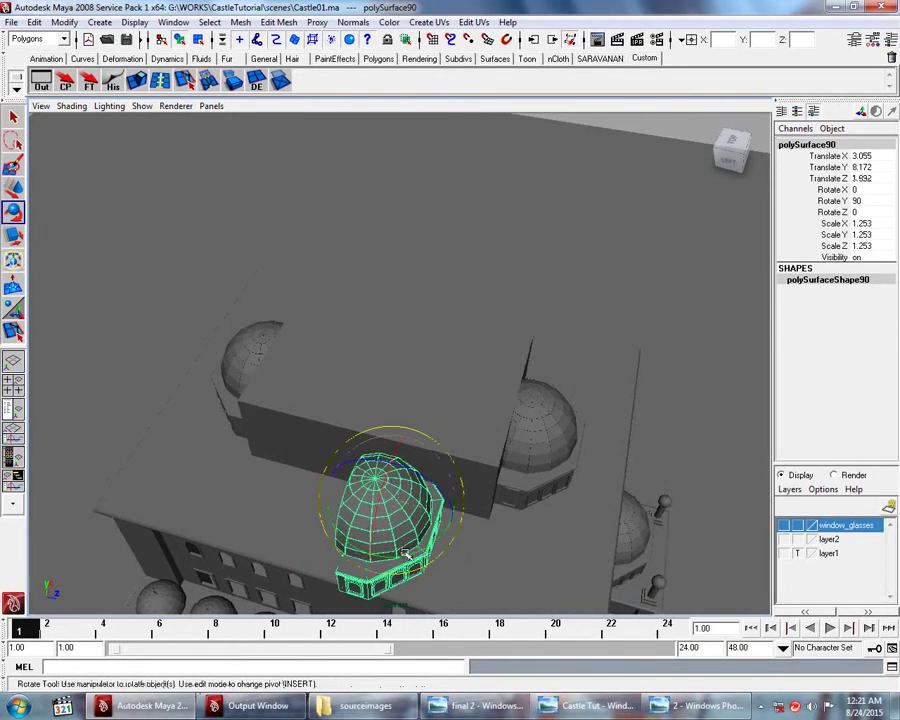
drag(404, 553, 262, 376)
double_click(866, 200)
text(0)
key(Return)
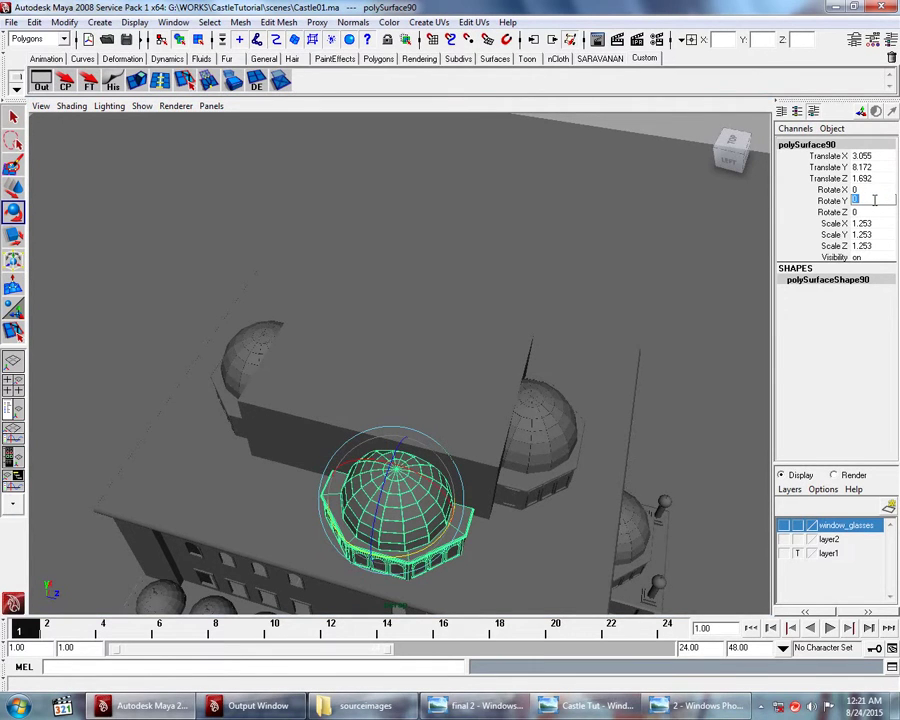
Step: Move the third kiosk to X 3.055, Z -0.085 beside the block's long side
alt+drag(458, 437, 502, 454)
key(w)
mouse_move(462, 518)
mouse_down()
mouse_move(428, 506)
mouse_move(430, 450)
mouse_up()
key(space)
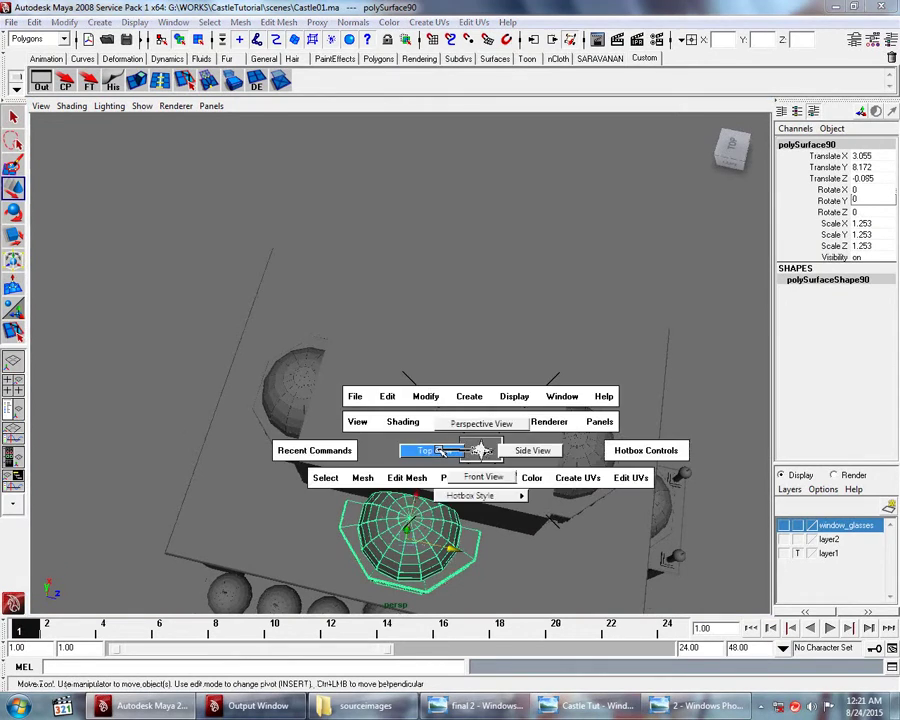
Step: Switch to a top wireframe view and nudge the third kiosk slightly along X
key(4)
scroll(451, 447, down, 5)
mouse_move(451, 447)
alt+middle_down()
mouse_move(500, 378)
mouse_move(367, 447)
alt+middle_up()
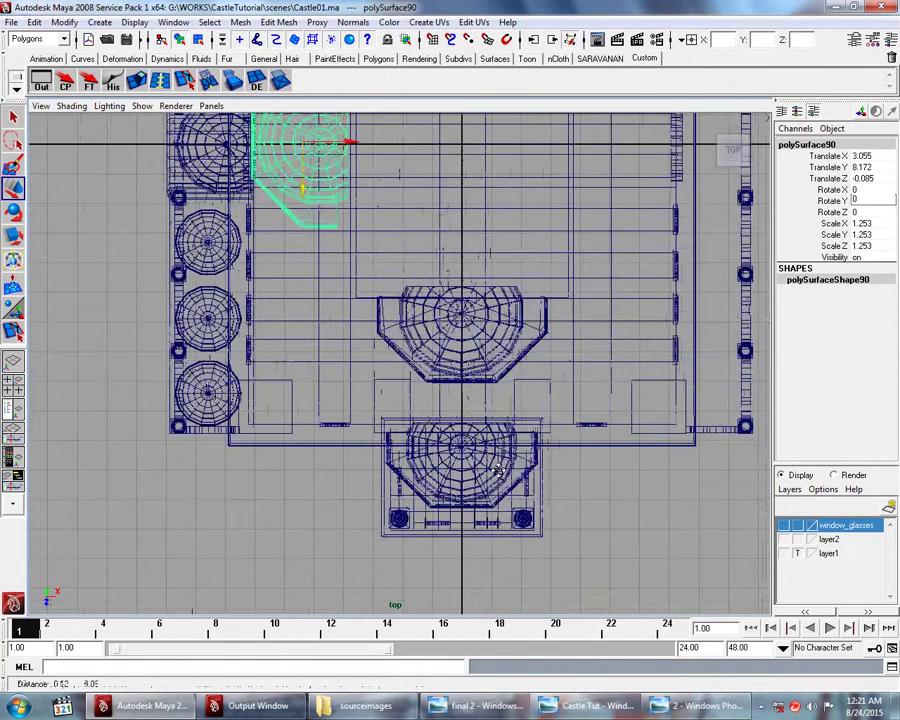
scroll(367, 447, up, 3)
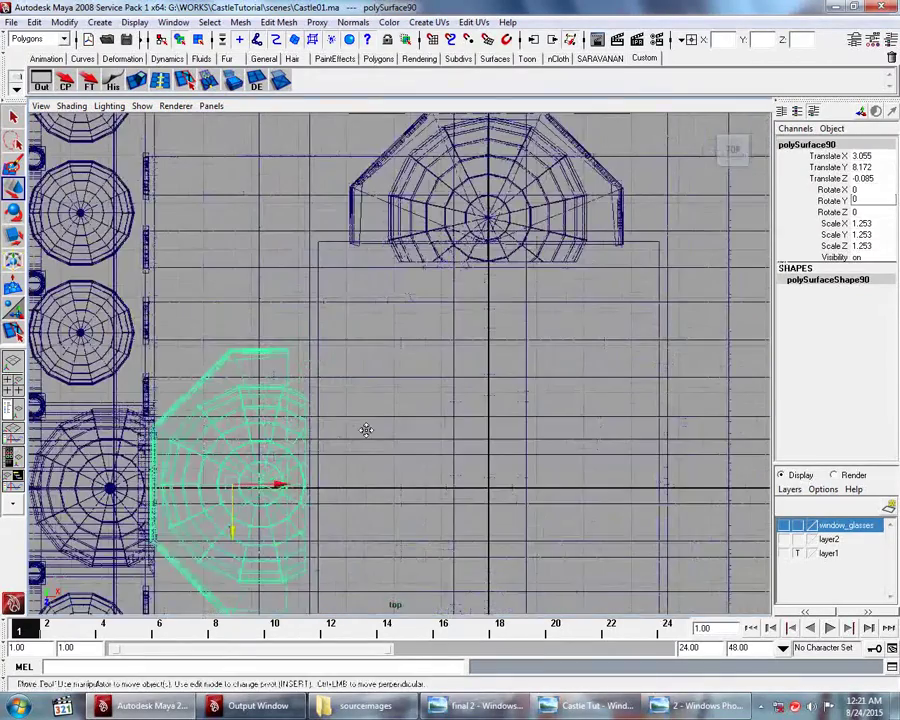
scroll(356, 432, down, 1)
drag(356, 432, 383, 437)
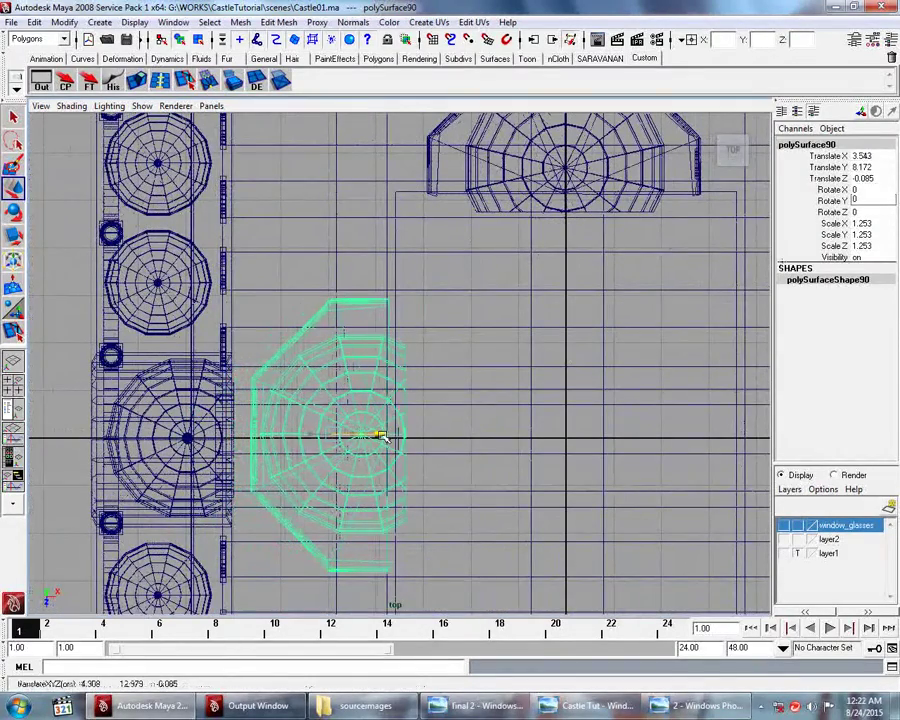
mouse_move(480, 440)
alt+middle_down()
mouse_move(502, 337)
mouse_move(512, 341)
alt+middle_up()
scroll(502, 337, down, 2)
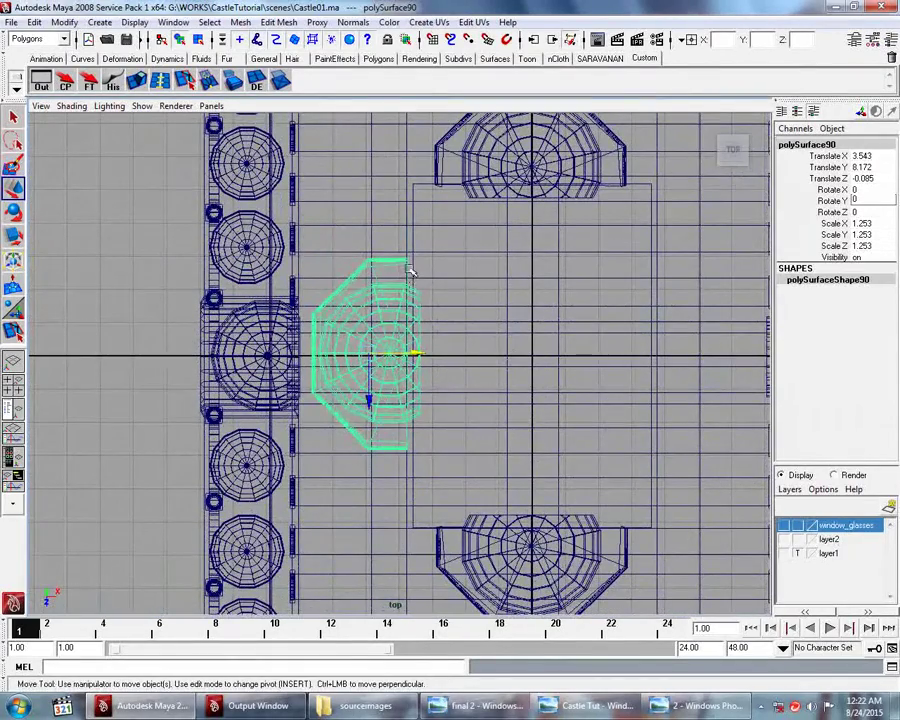
drag(415, 352, 422, 355)
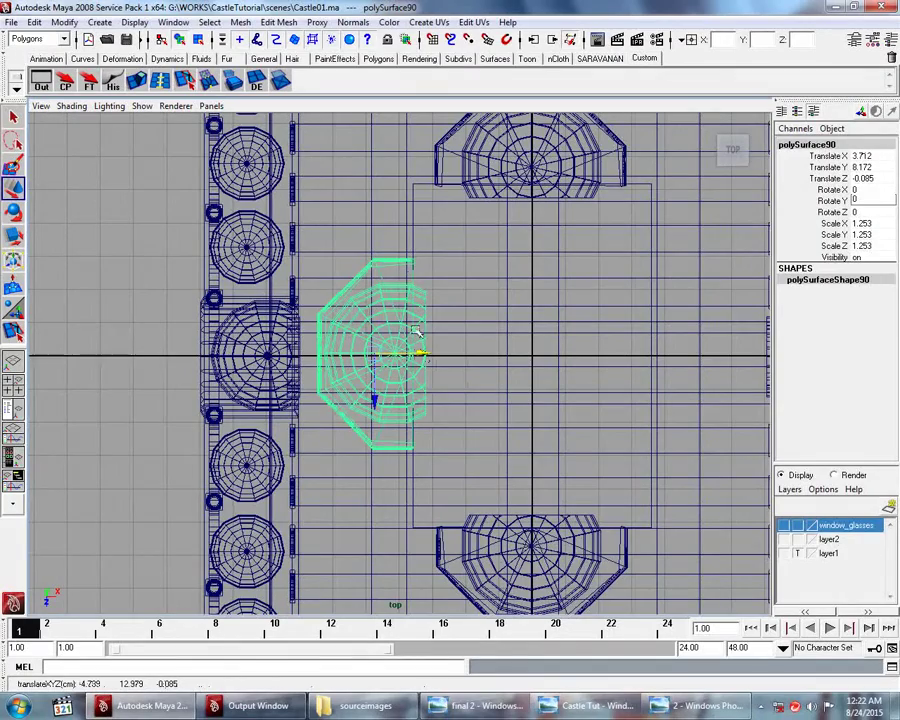
Step: Duplicate the kiosk across the block as polySurface91 and turn it to Rotate Y 180
key(ctrl+d)
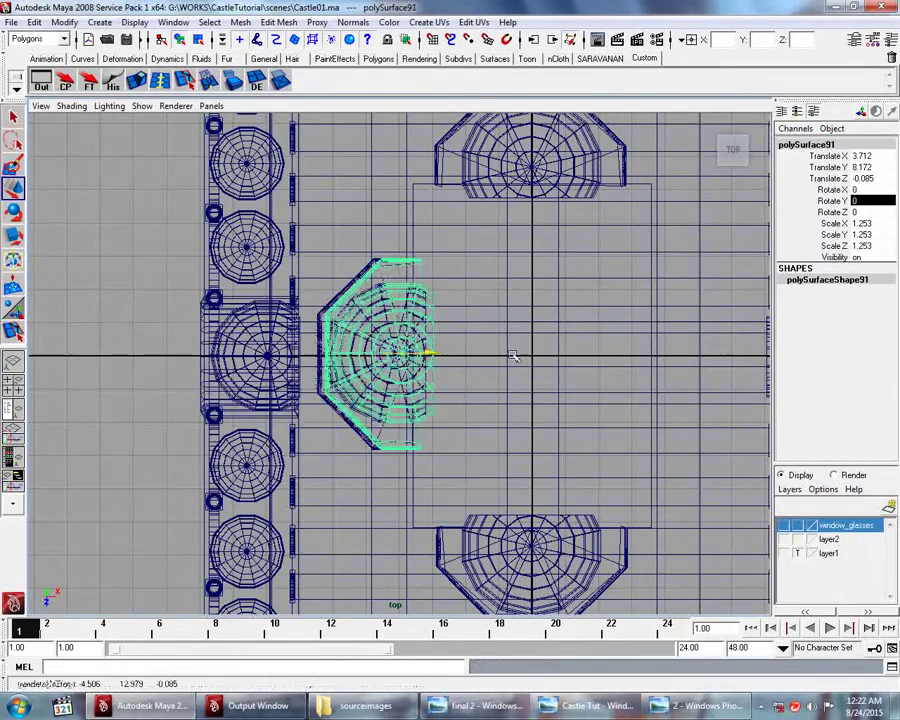
drag(422, 351, 680, 348)
alt+middle_drag(680, 348, 533, 382)
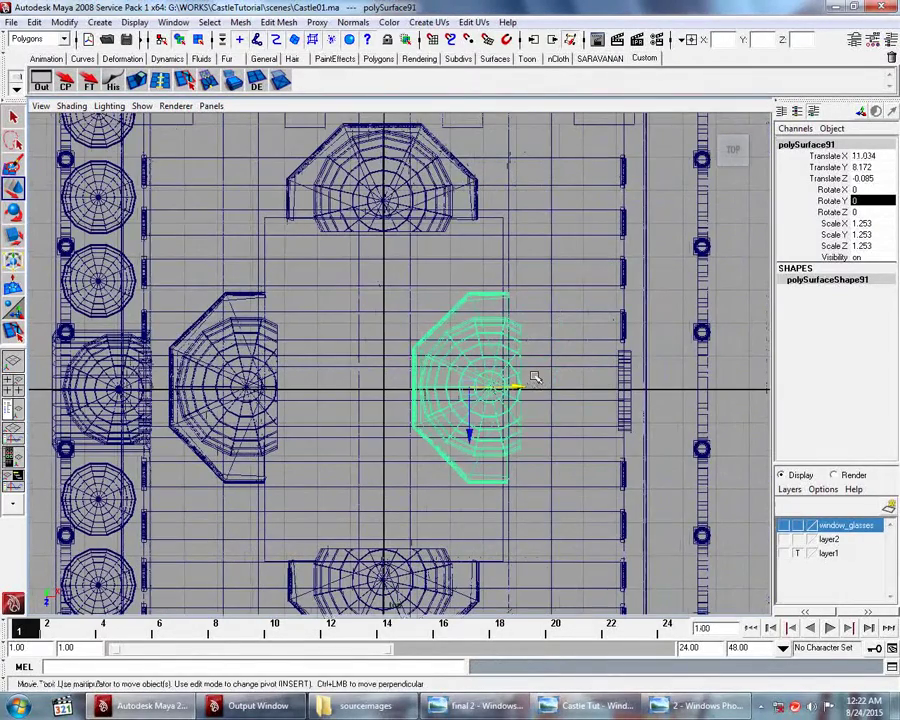
key(e)
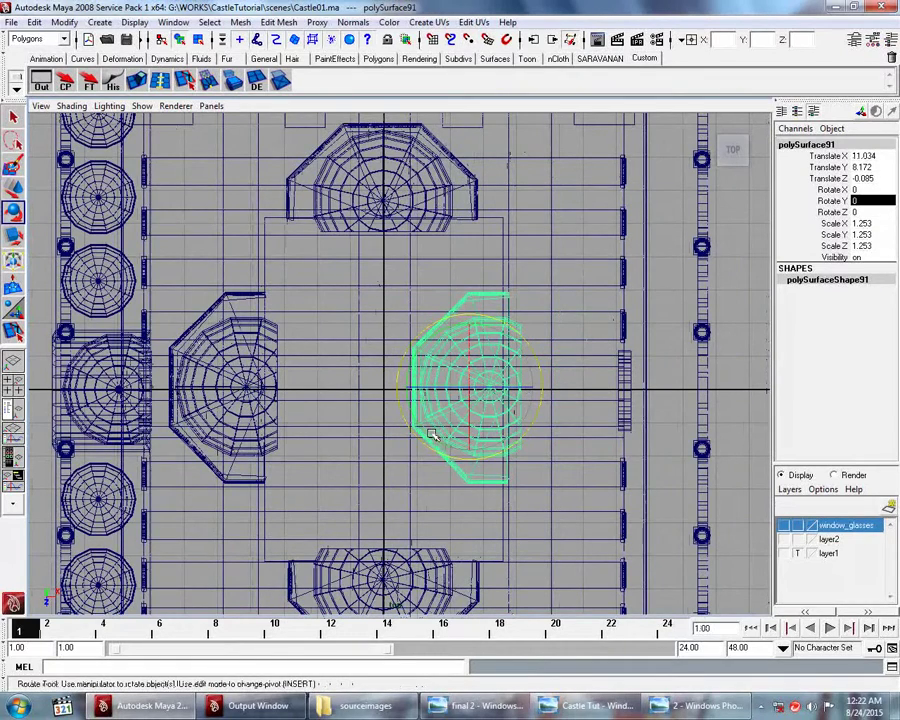
drag(426, 425, 530, 318)
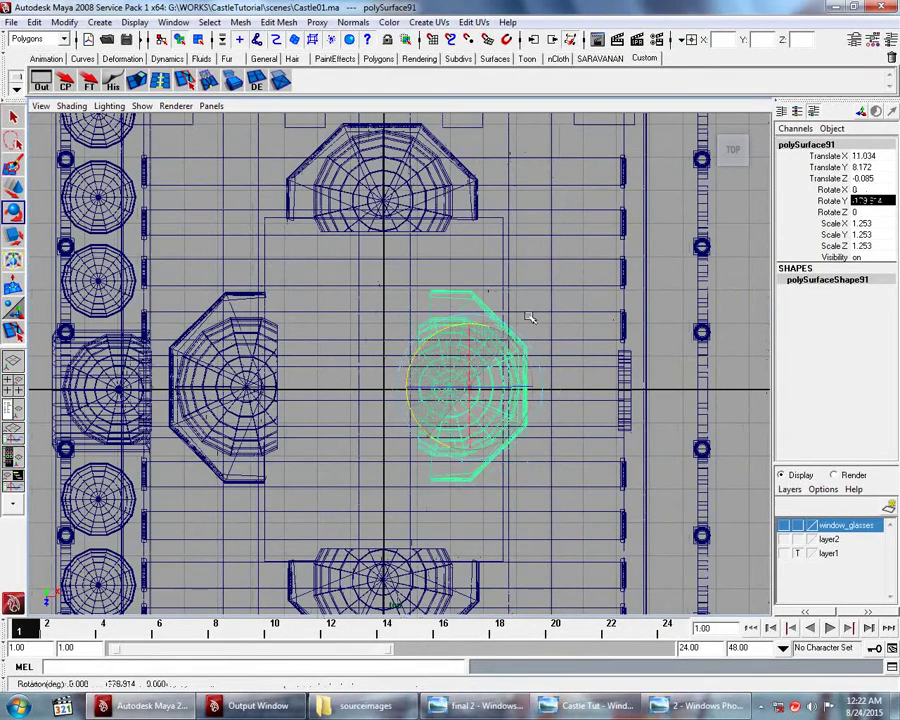
double_click(868, 199)
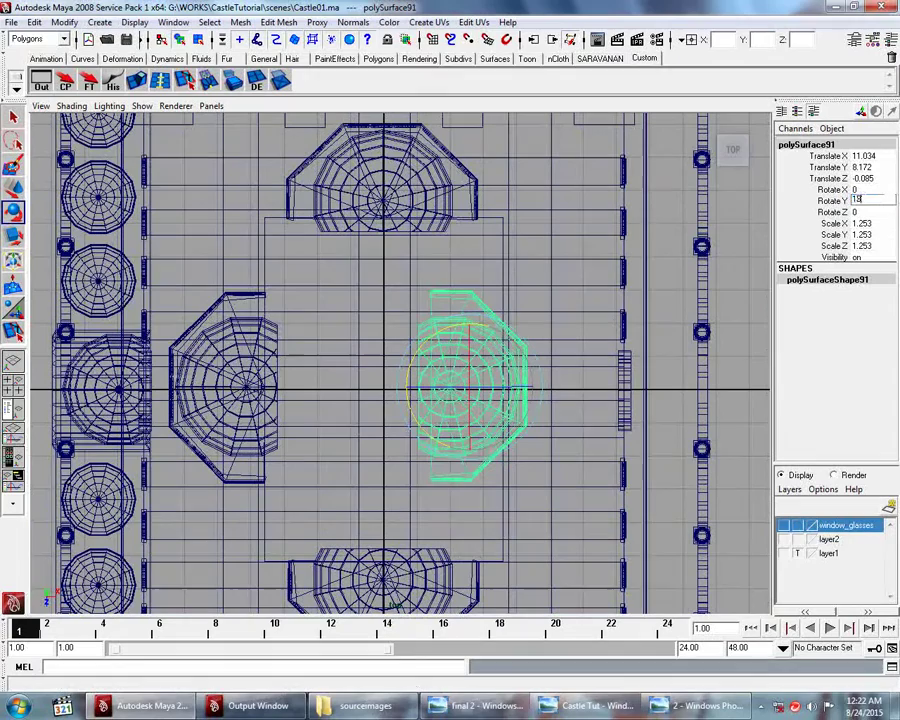
text(180)
key(Return)
Step: Shift the fourth kiosk further right to X 13.151
alt+middle_drag(557, 357, 556, 374)
key(w)
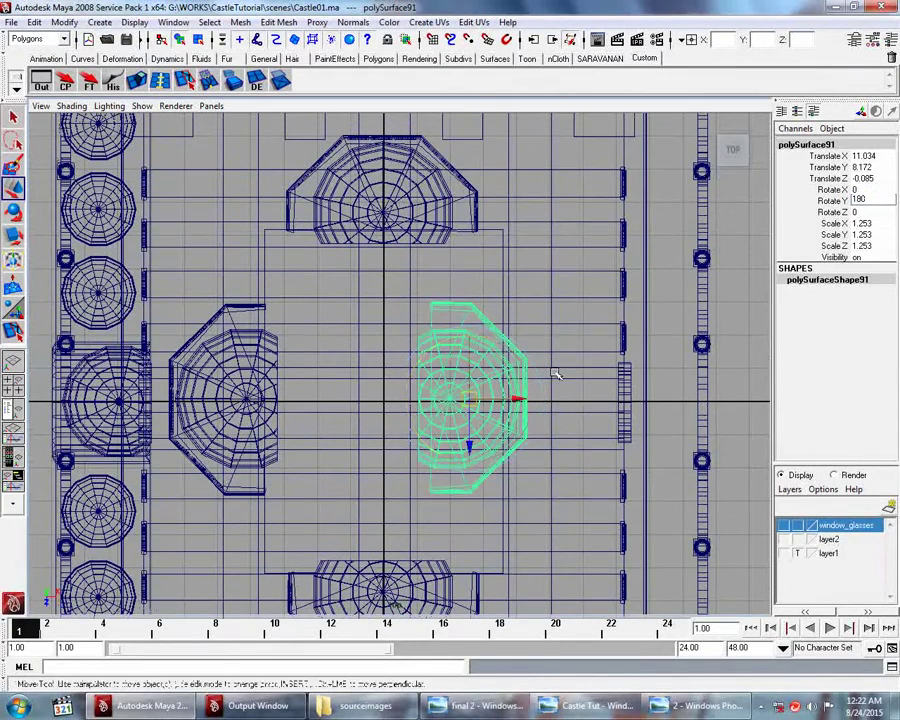
drag(515, 400, 587, 404)
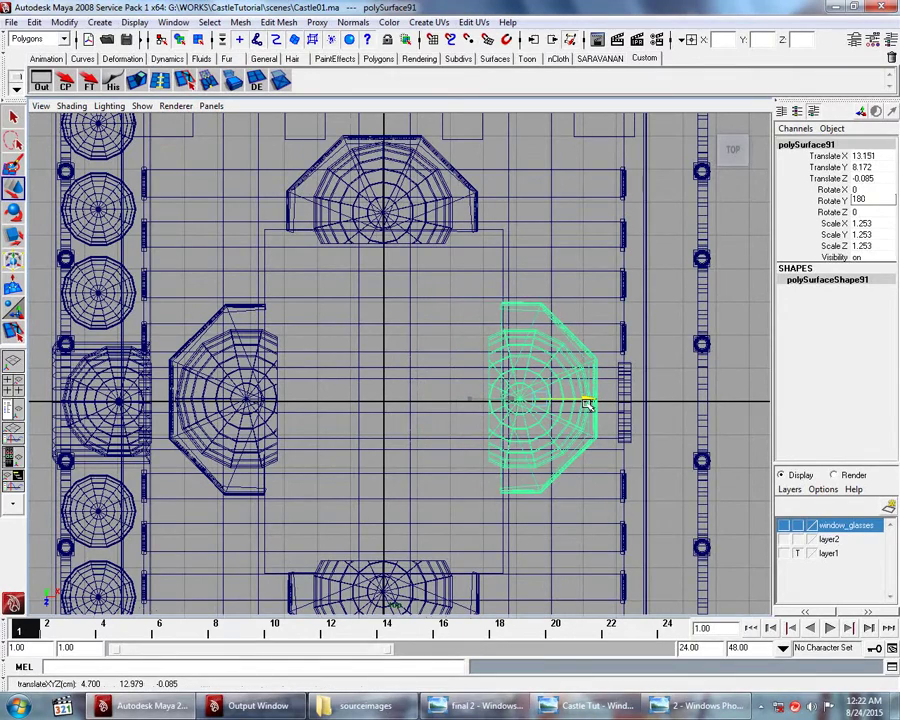
key(space)
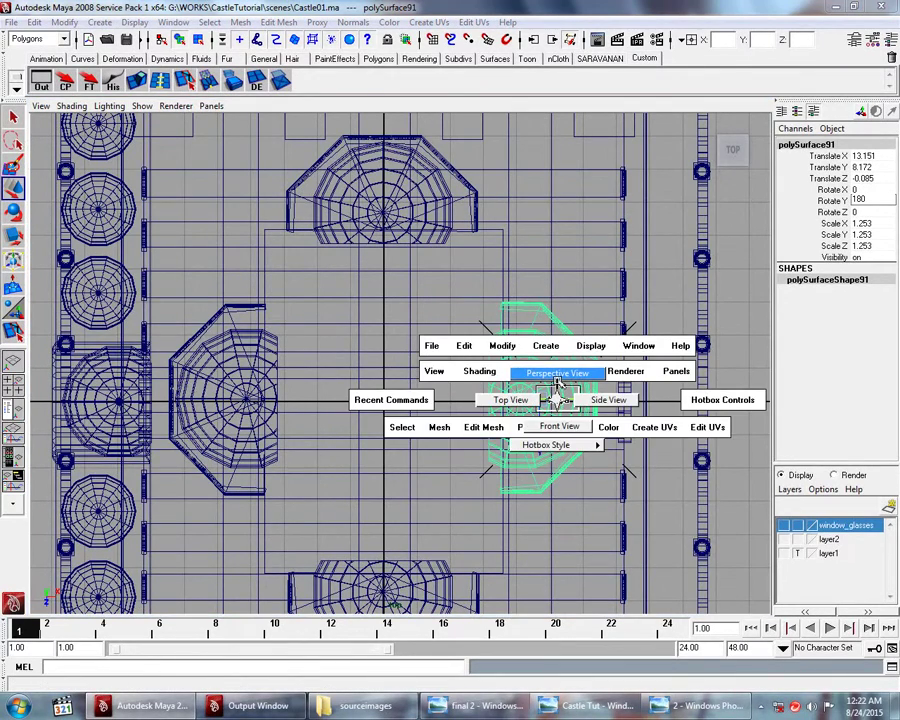
Step: Show the castle shaded in perspective, save Castle01.ma, and view mosque reference 2
click(557, 383)
key(5)
mouse_move(474, 406)
alt+mouse_down()
mouse_move(450, 384)
mouse_move(346, 382)
mouse_move(382, 384)
mouse_move(325, 243)
alt+mouse_up()
click(325, 243)
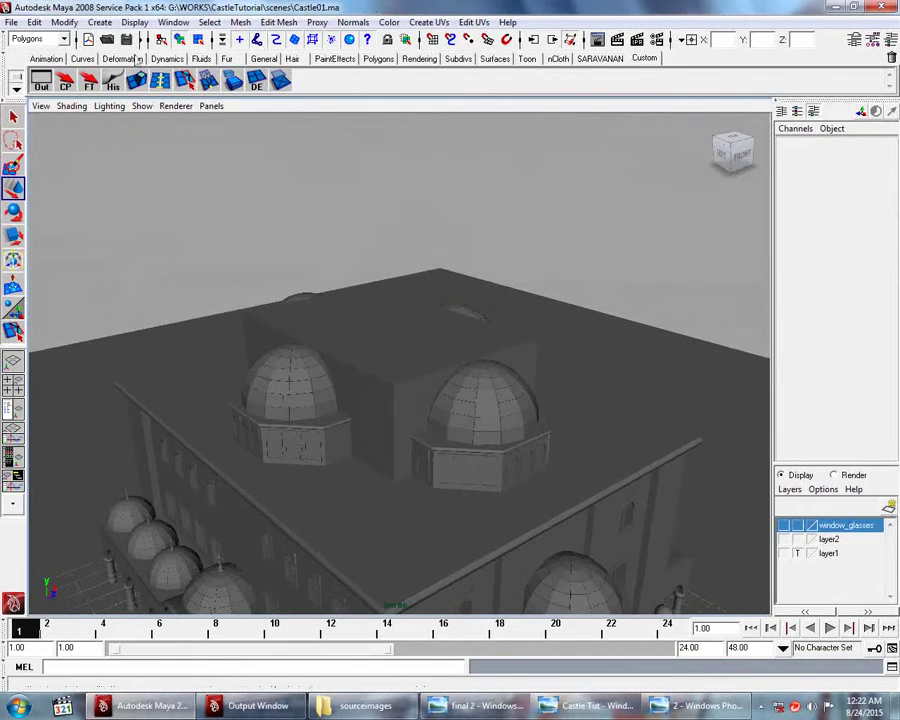
key(ctrl+s)
key(q)
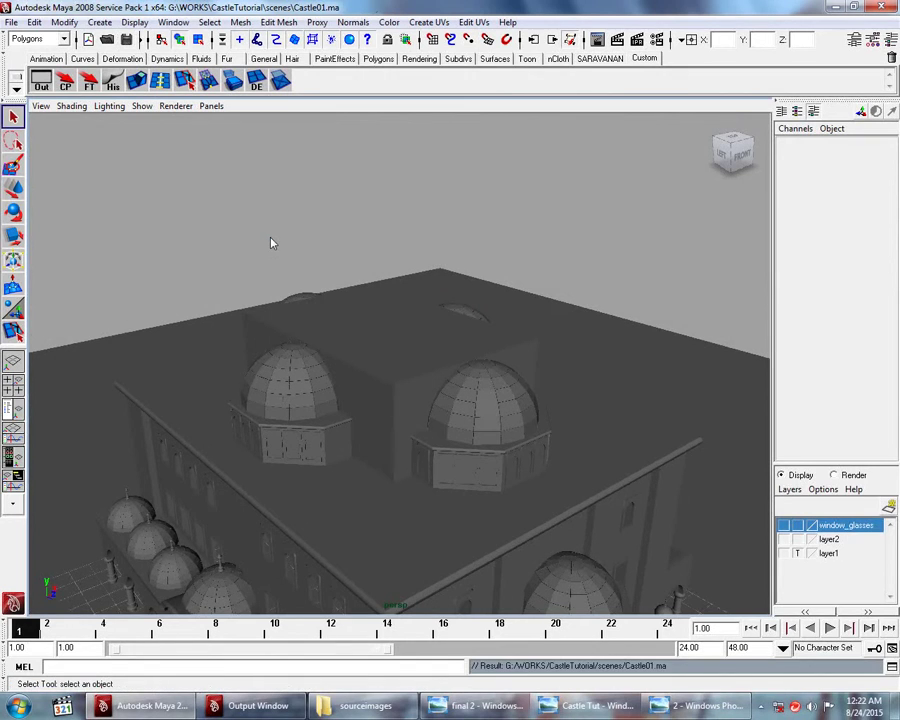
click(707, 705)
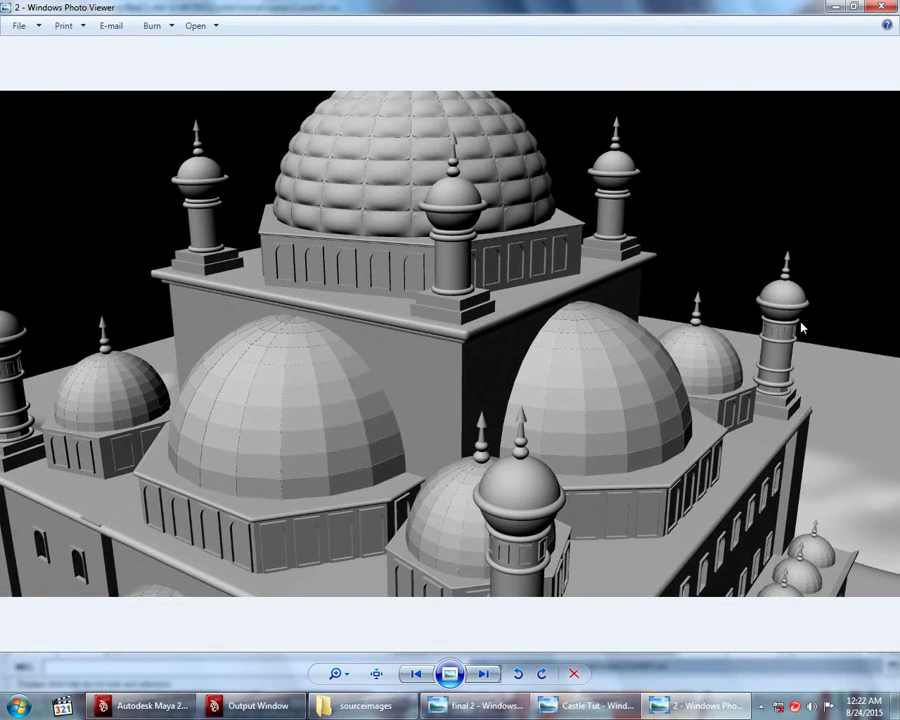
Step: Duplicate the balcony corner minaret, raise the copy to the upper roof (Y 10.597), then show reference '2'
click(150, 705)
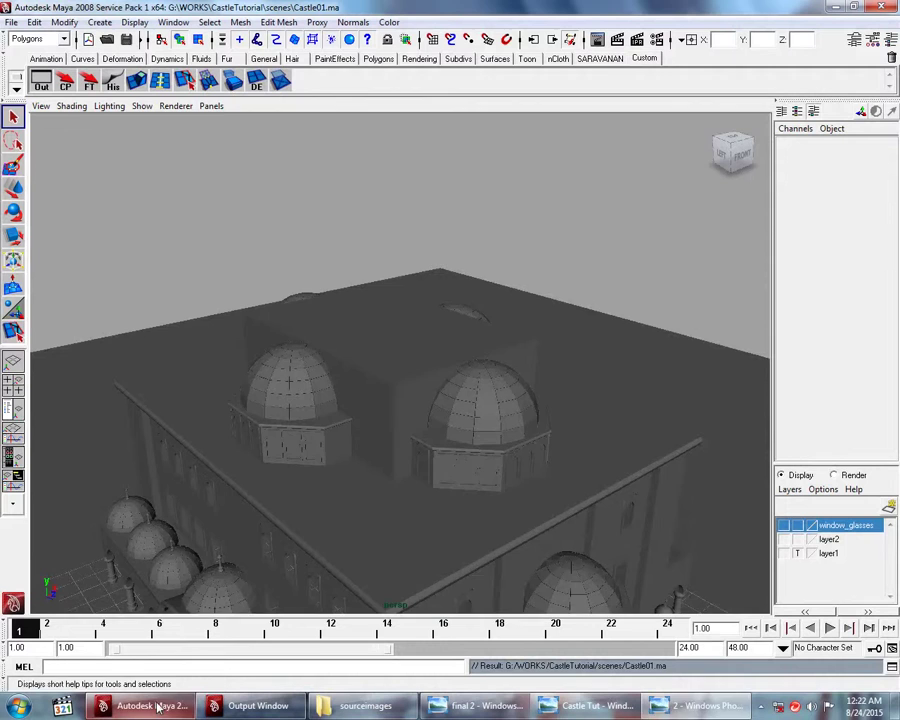
mouse_move(492, 482)
alt+mouse_down()
mouse_move(556, 448)
mouse_move(537, 494)
alt+mouse_up()
mouse_move(543, 502)
alt+right_down()
mouse_move(565, 464)
mouse_move(558, 514)
alt+right_up()
click(556, 518)
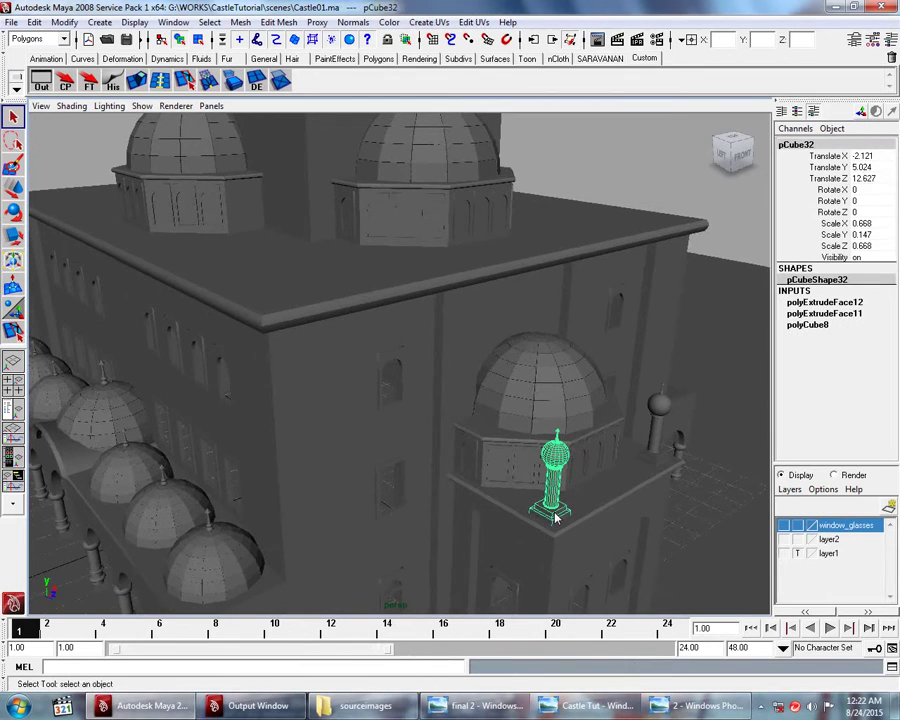
key(ctrl+d)
key(w)
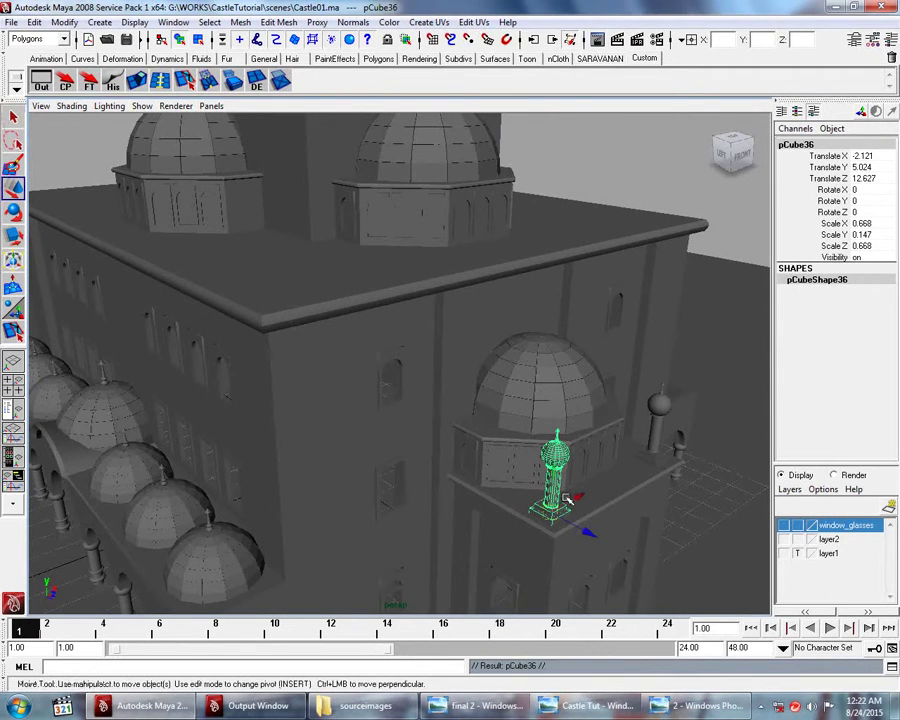
mouse_move(557, 482)
mouse_down()
mouse_move(557, 230)
mouse_move(614, 392)
mouse_move(722, 502)
mouse_move(573, 459)
mouse_up()
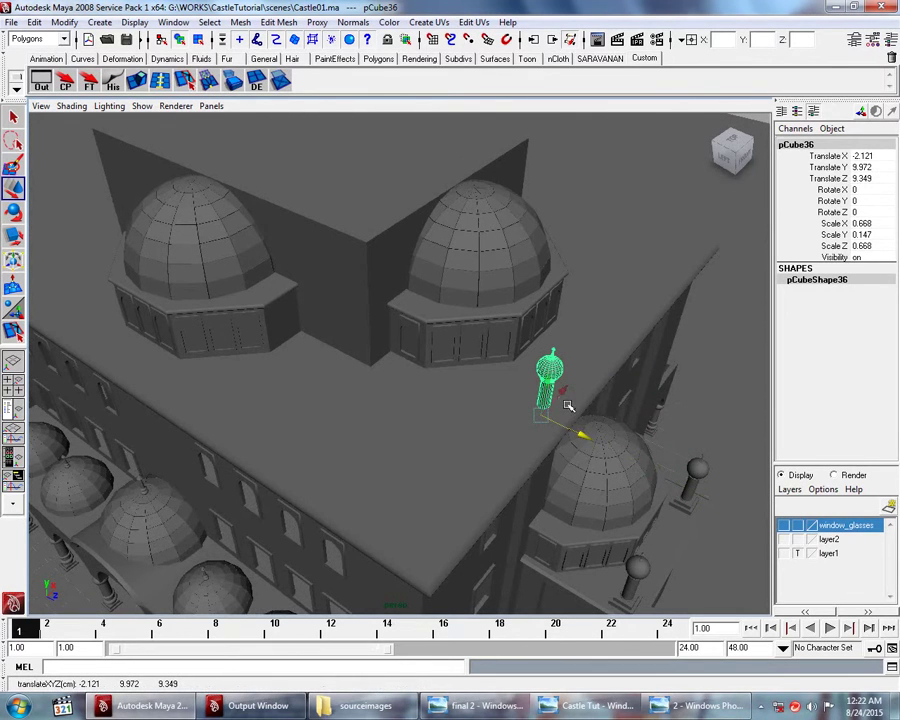
mouse_move(548, 390)
mouse_down()
mouse_move(548, 368)
mouse_move(620, 380)
mouse_up()
click(681, 712)
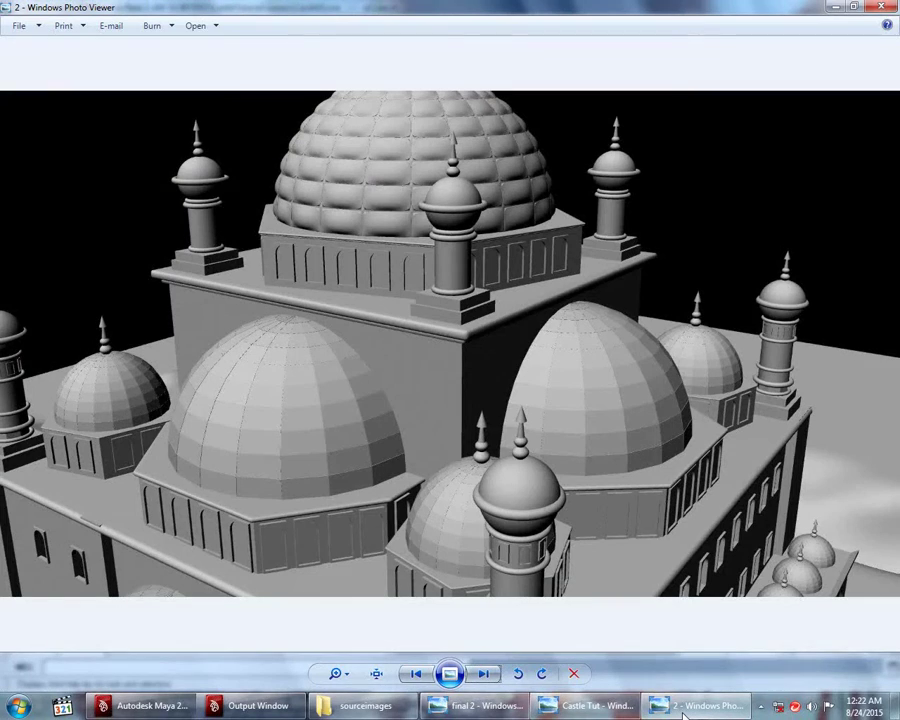
Step: Slide the copied minaret left toward the upper roof corner and enlarge it slightly
click(681, 712)
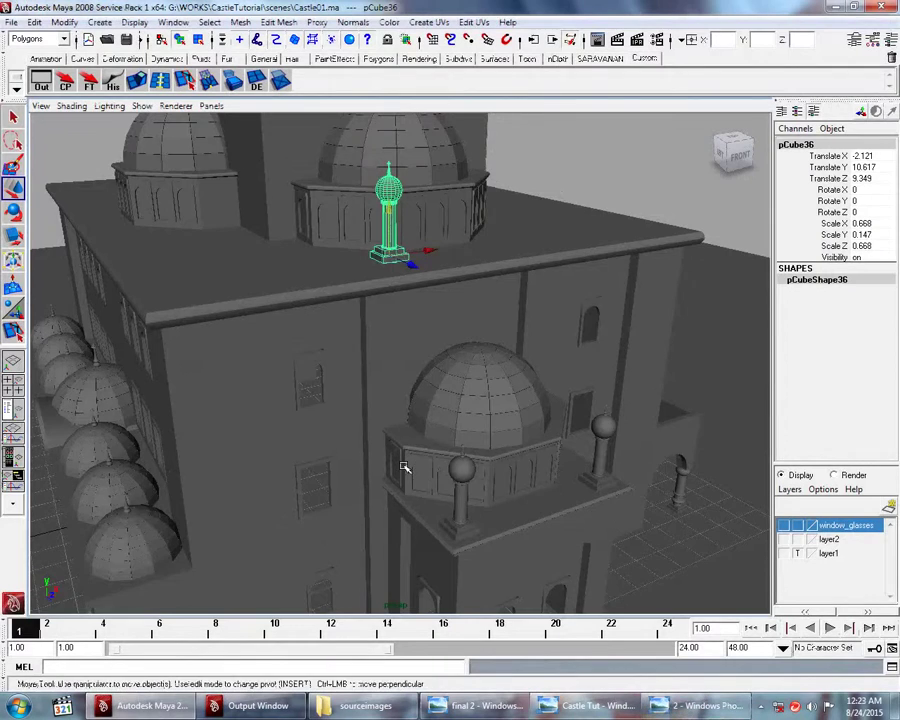
alt+drag(404, 466, 484, 384)
alt+right_drag(484, 384, 513, 456)
alt+drag(513, 456, 487, 436)
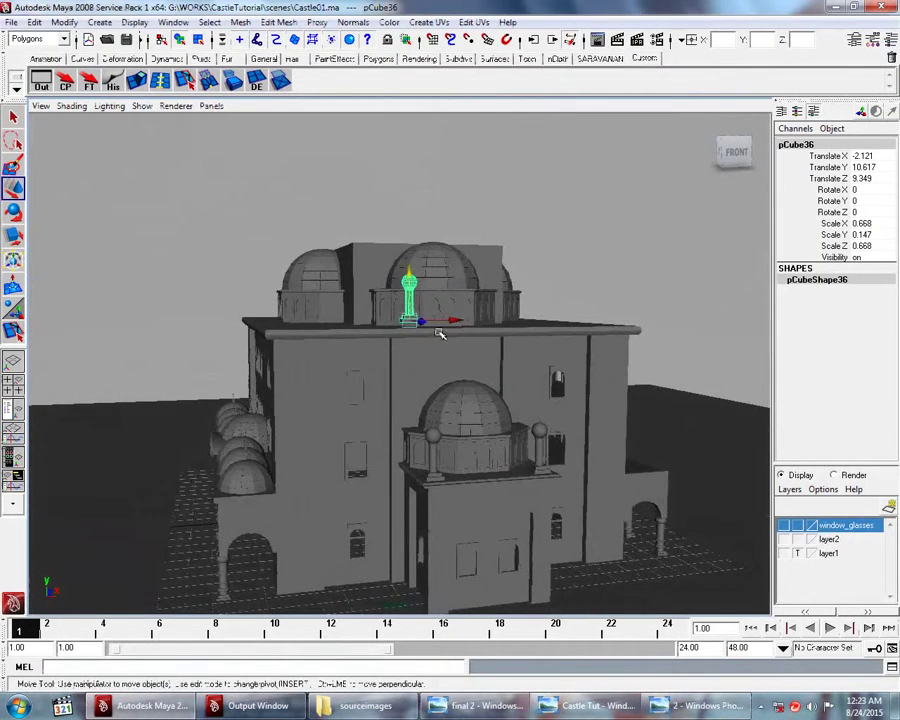
mouse_move(454, 321)
mouse_down()
mouse_move(345, 321)
mouse_move(358, 336)
mouse_move(307, 388)
mouse_up()
key(r)
key(w)
key(r)
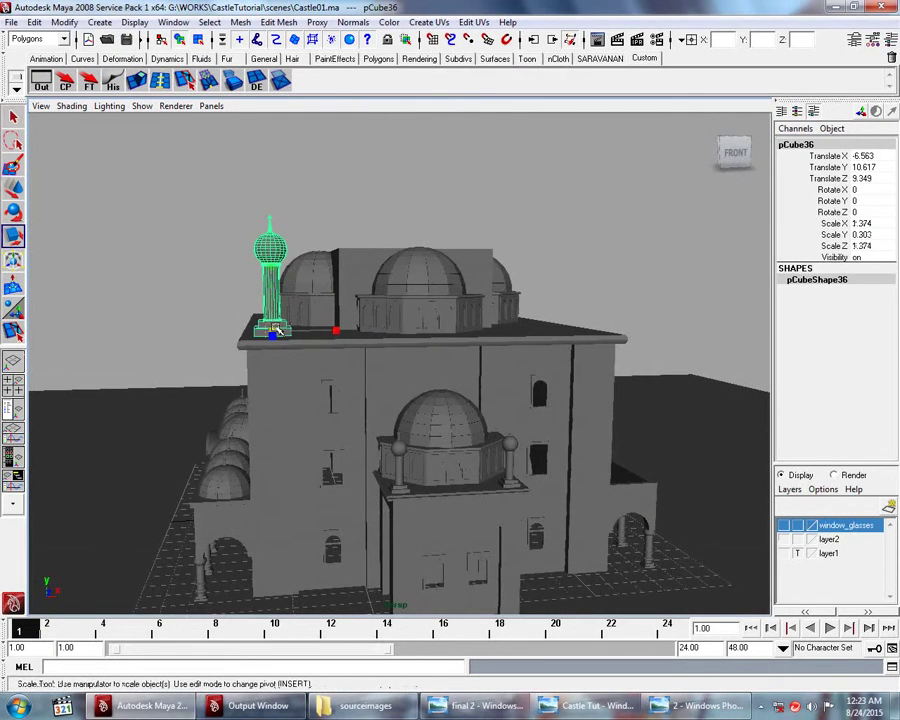
drag(278, 330, 290, 326)
key(w)
Step: Set the minaret on the roof's front corner, then duplicate it to the opposite front corner
mouse_move(256, 366)
alt+mouse_down()
mouse_move(291, 385)
mouse_move(513, 396)
alt+mouse_up()
mouse_move(513, 396)
alt+right_down()
mouse_move(549, 388)
mouse_move(414, 383)
alt+right_up()
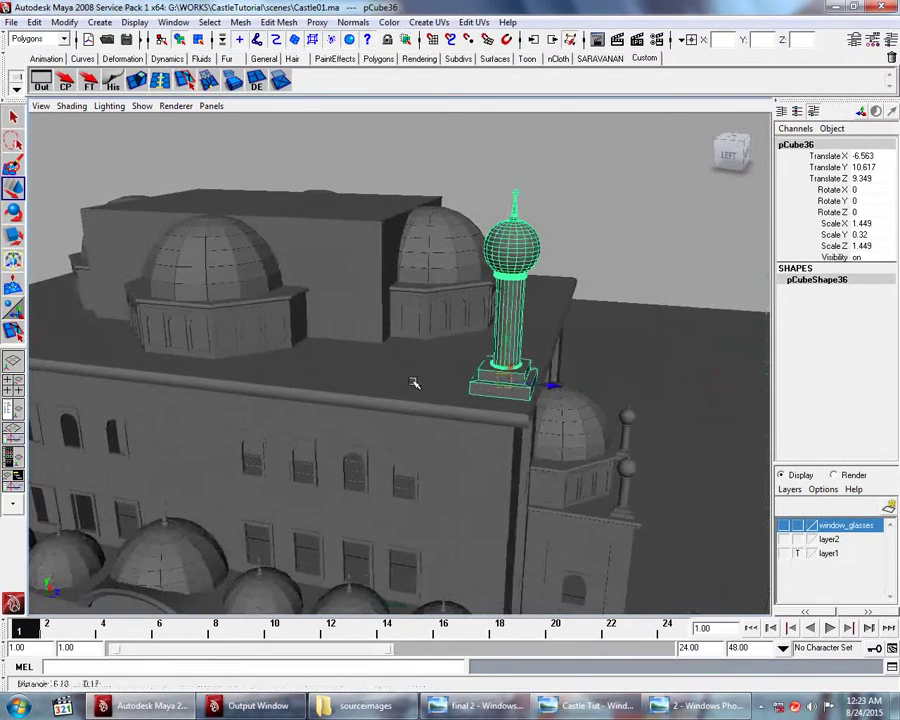
mouse_move(550, 386)
mouse_down()
mouse_move(536, 382)
mouse_move(480, 420)
mouse_move(355, 463)
mouse_up()
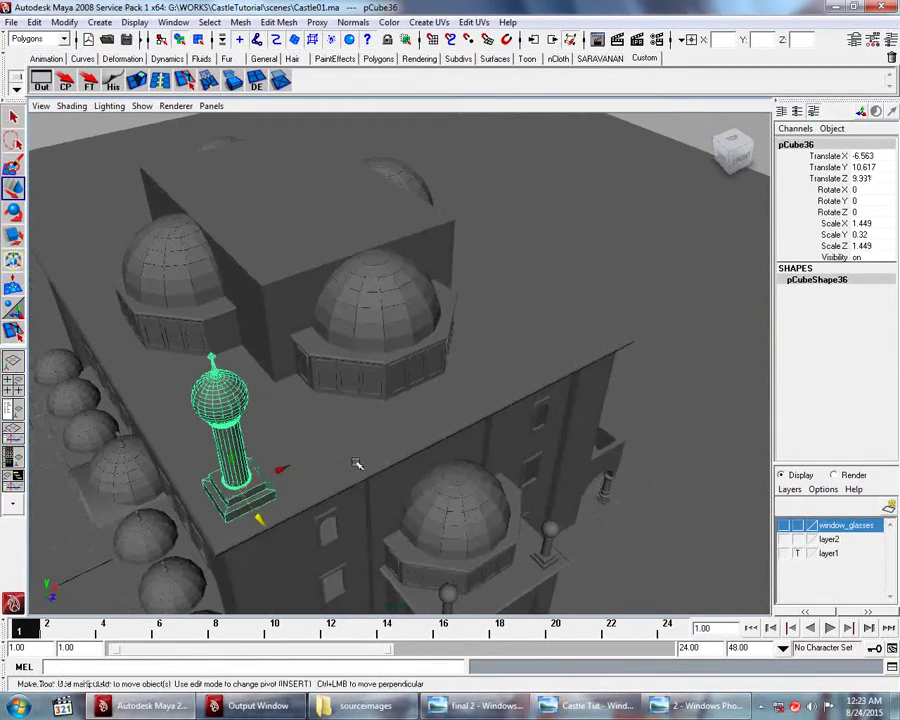
mouse_move(284, 470)
mouse_down()
mouse_move(294, 458)
mouse_move(240, 386)
mouse_move(233, 390)
mouse_up()
key(ctrl+d)
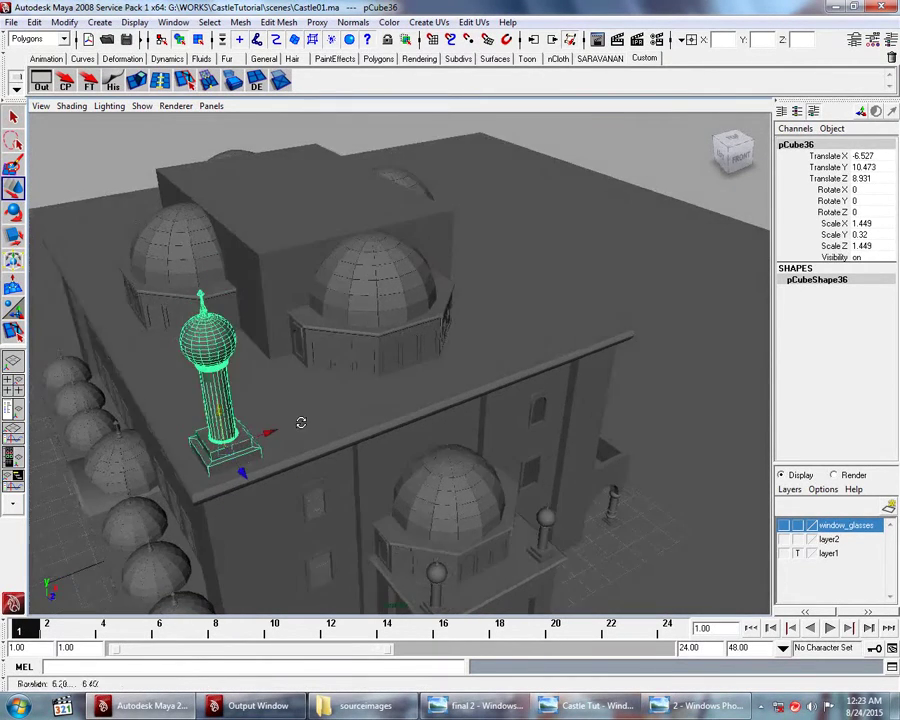
alt+drag(301, 422, 298, 422)
mouse_move(238, 434)
mouse_down()
mouse_move(625, 376)
mouse_move(560, 430)
mouse_move(560, 396)
mouse_move(454, 388)
mouse_up()
Step: Duplicate a corner minaret and move the copy back along Z to the rear roof corner (Z -8.838)
click(233, 214)
alt+drag(233, 214, 401, 341)
key(ctrl+d)
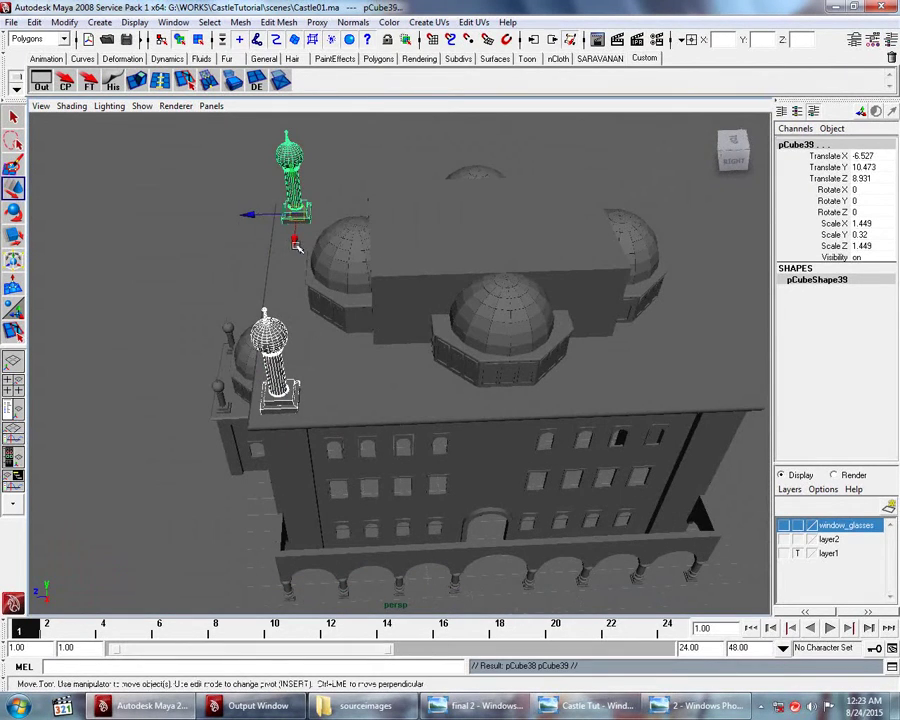
drag(255, 216, 597, 228)
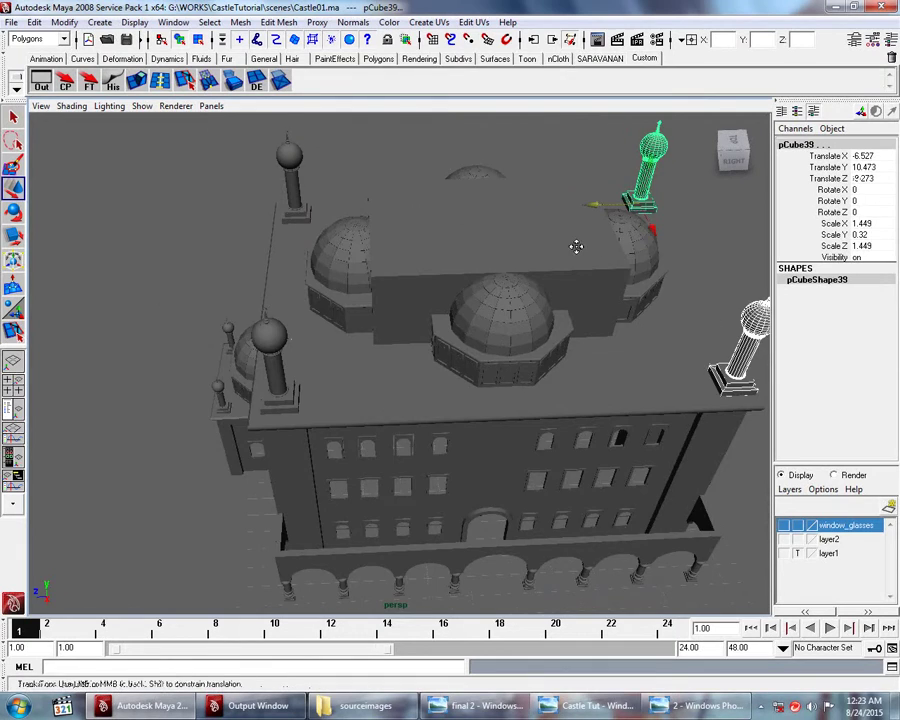
alt+middle_drag(576, 246, 390, 279)
scroll(418, 296, up, 3)
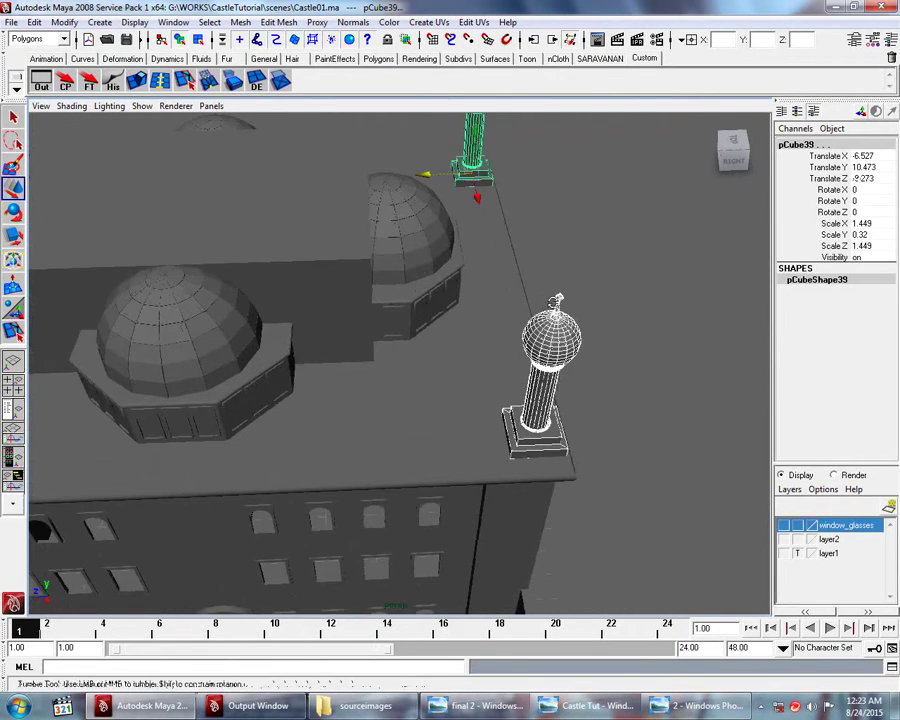
scroll(529, 288, up, 3)
drag(478, 188, 468, 186)
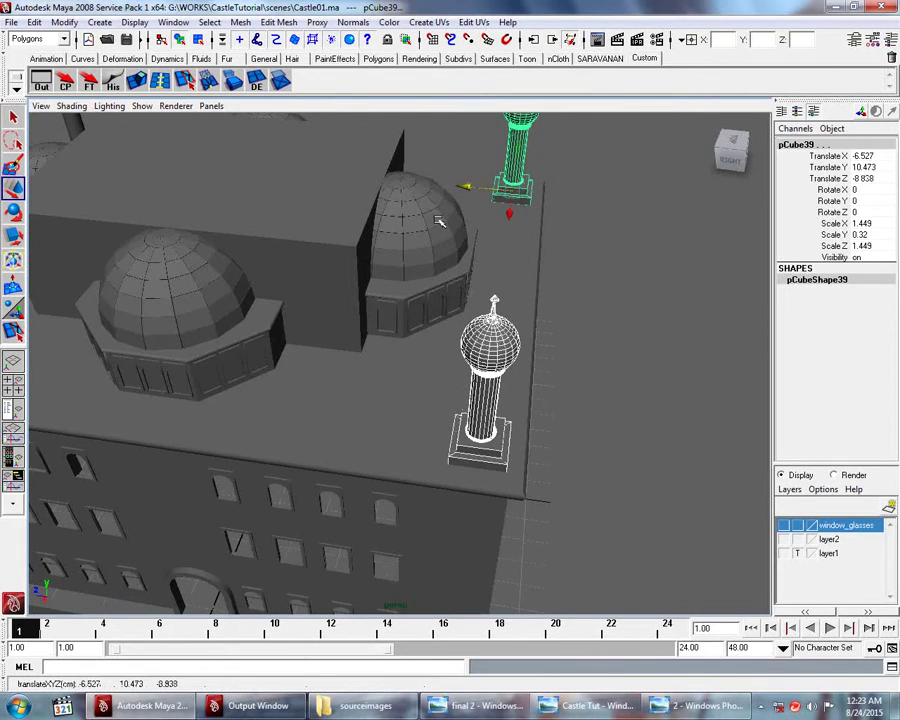
alt+drag(309, 307, 451, 298)
scroll(451, 298, down, 5)
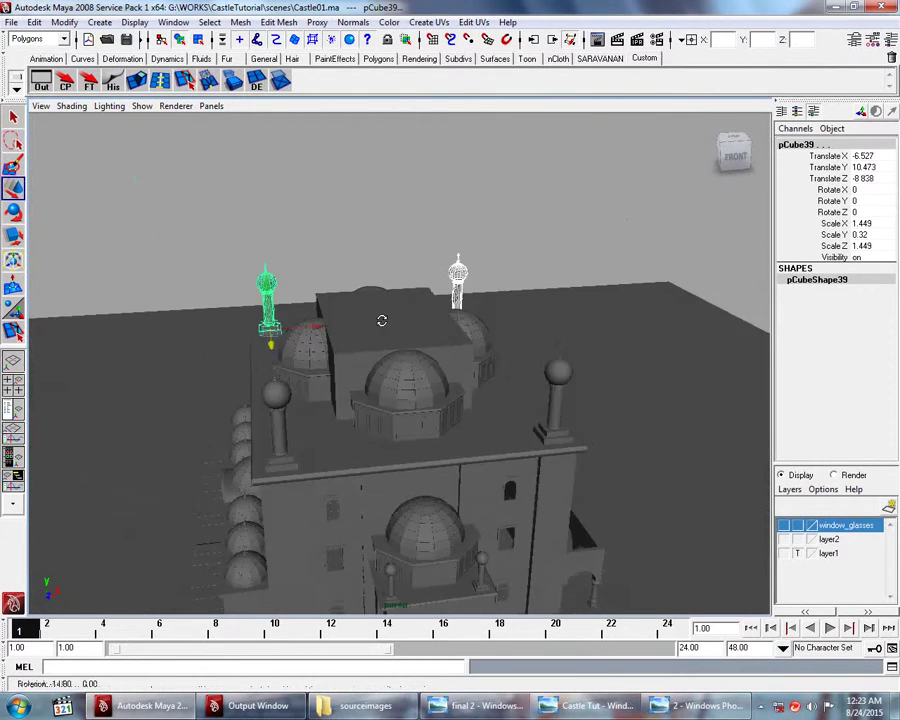
alt+drag(380, 318, 325, 221)
Step: Deselect, check all four corner minarets, and switch to mosque reference '2'
click(242, 161)
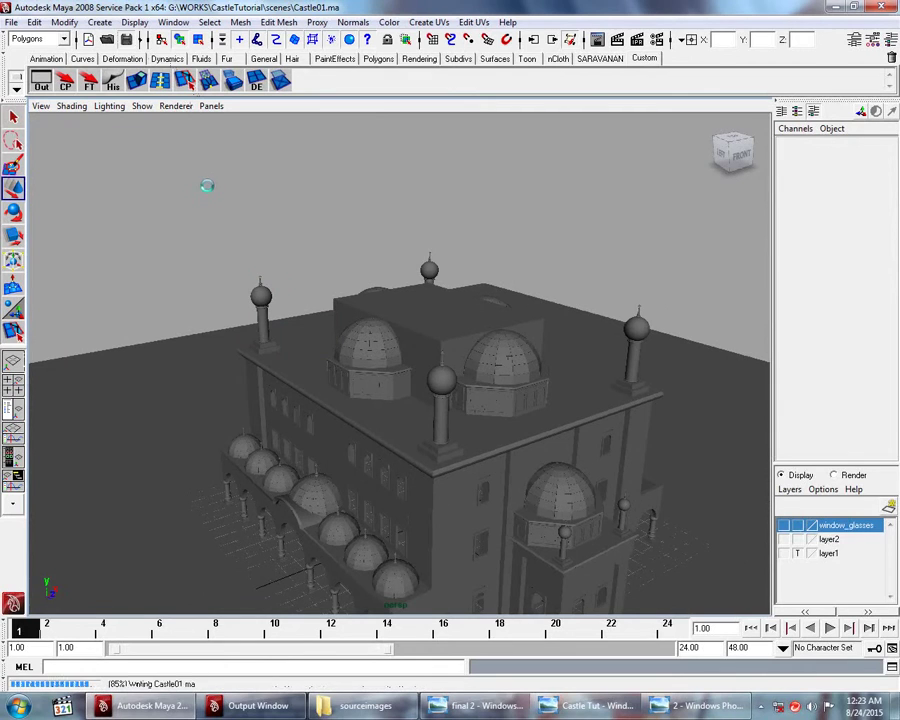
mouse_move(250, 210)
alt+mouse_down()
mouse_move(287, 261)
mouse_move(343, 294)
alt+mouse_up()
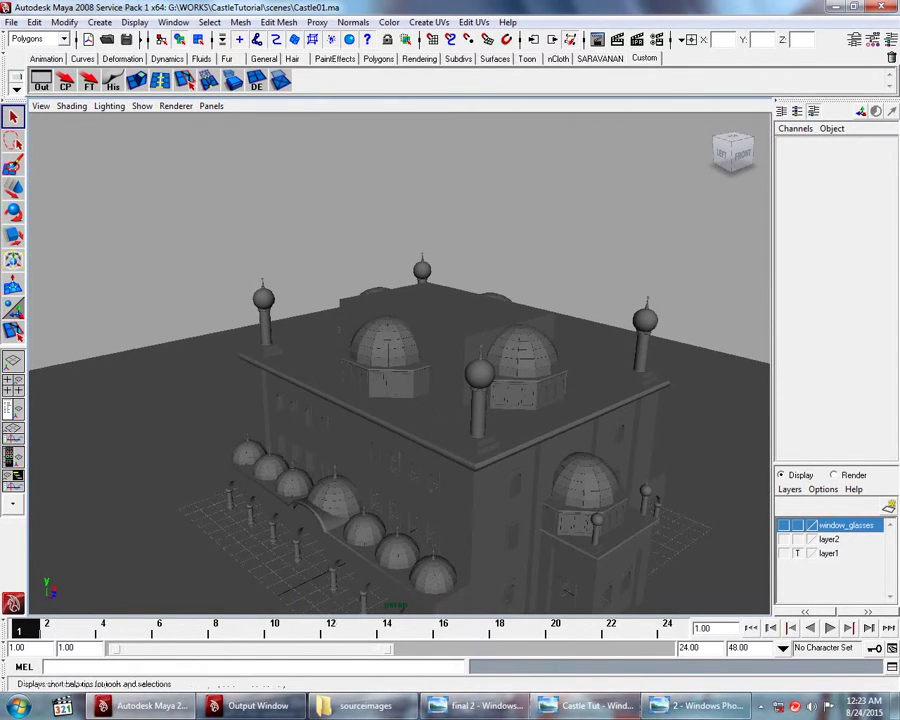
key(alt+Tab)
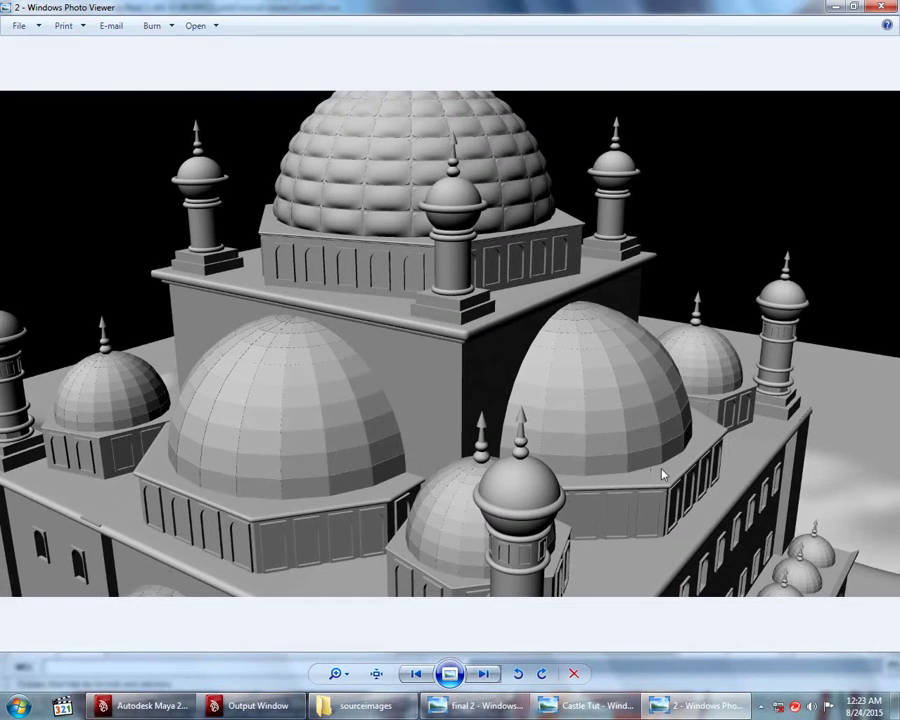
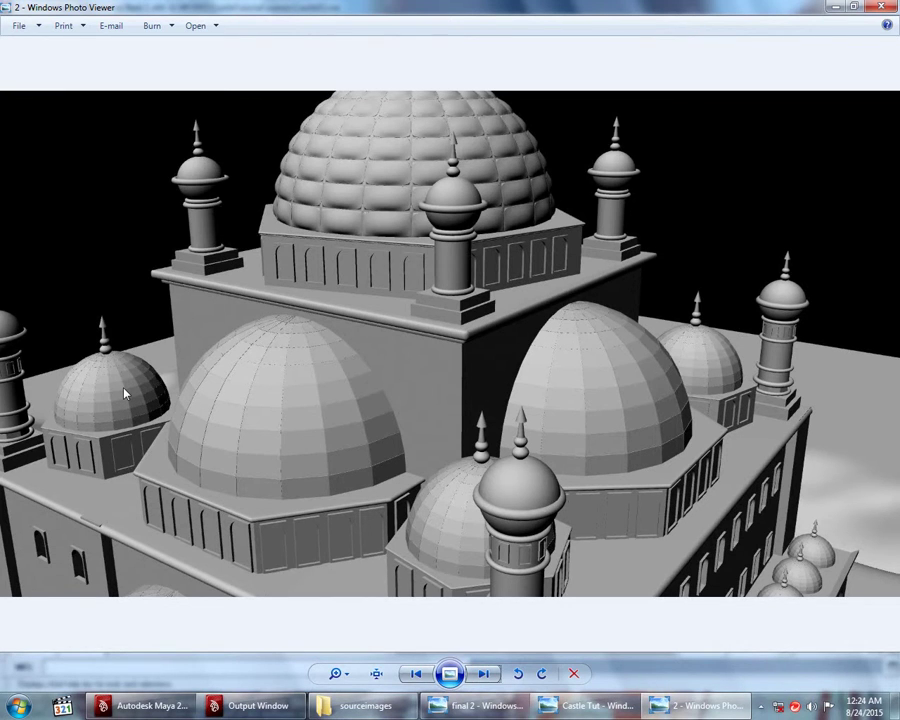
Step: Compare the reference renders, then return to the Maya castle scene framed on the rooftop
click(414, 674)
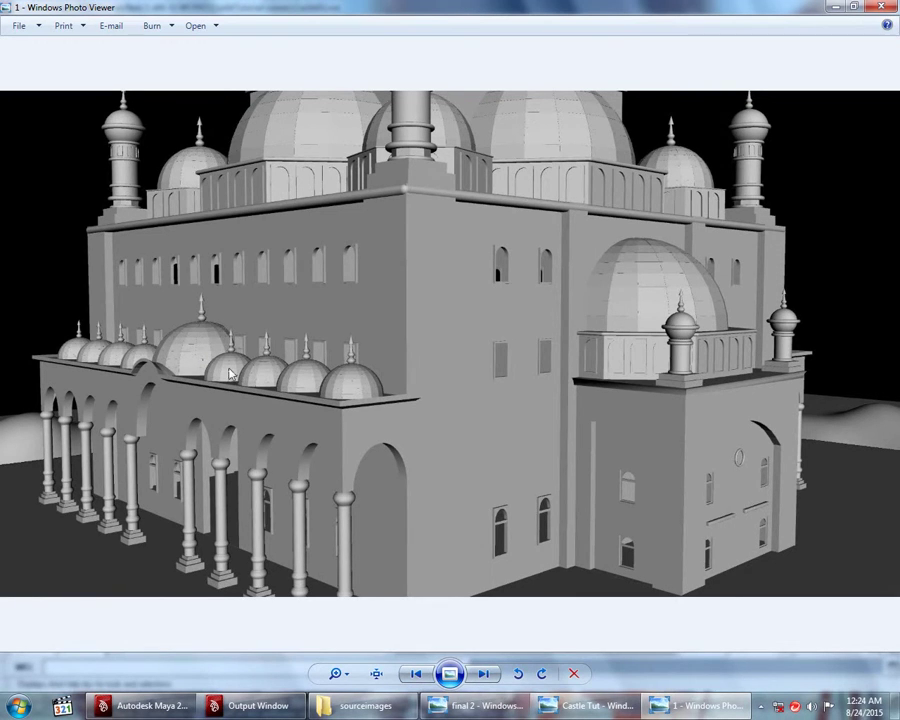
click(481, 674)
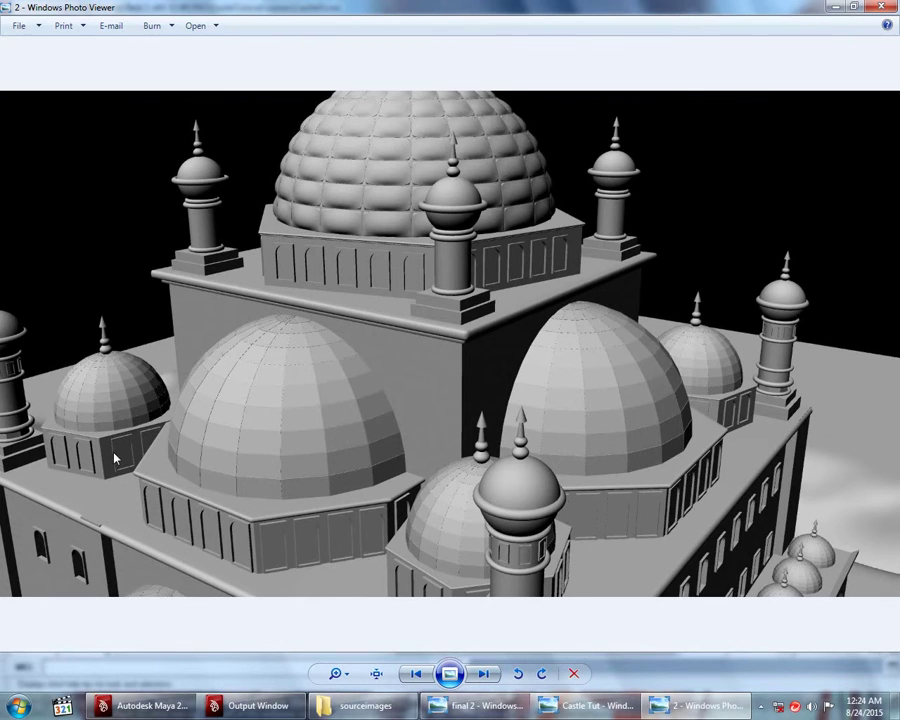
click(155, 711)
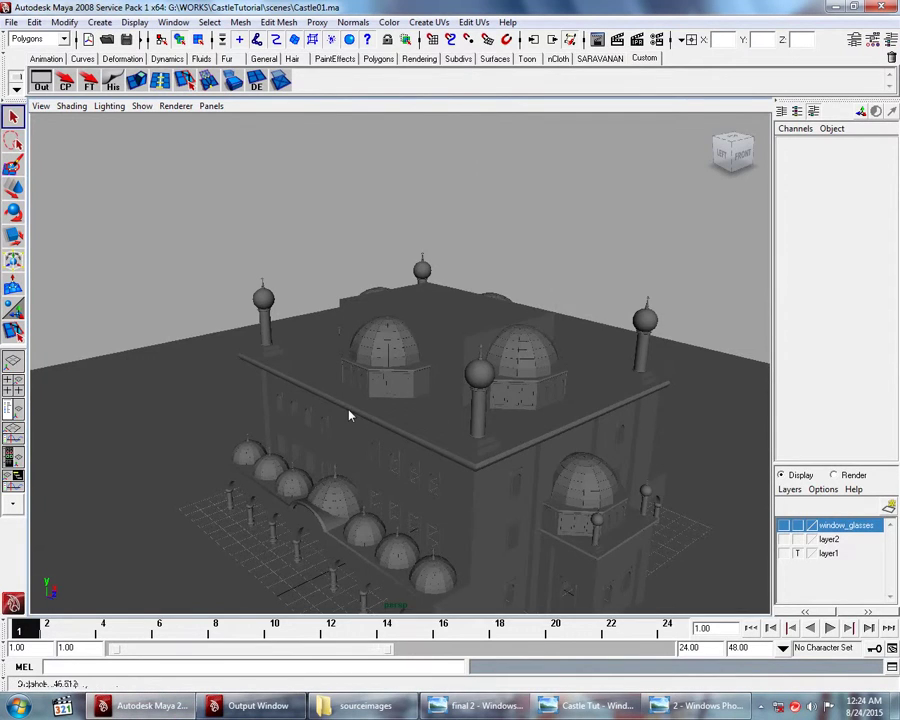
scroll(350, 416, up, 5)
alt+middle_drag(350, 416, 403, 382)
alt+drag(403, 382, 365, 357)
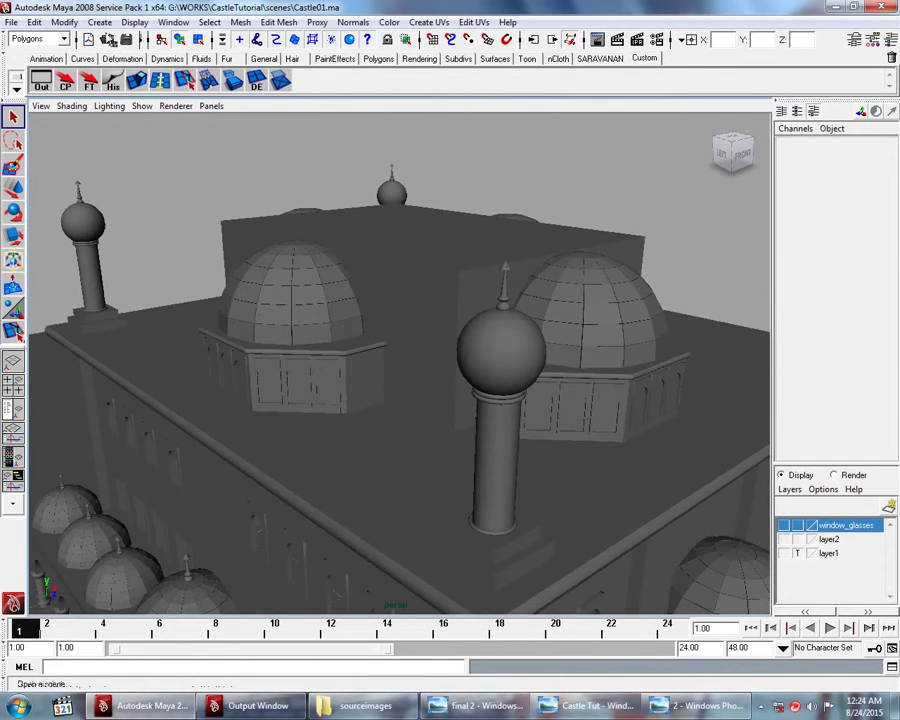
Step: Create a polygon cylinder and lift it onto the castle roof between the two domes
click(100, 22)
mouse_move(133, 57)
click(259, 90)
scroll(482, 378, down, 6)
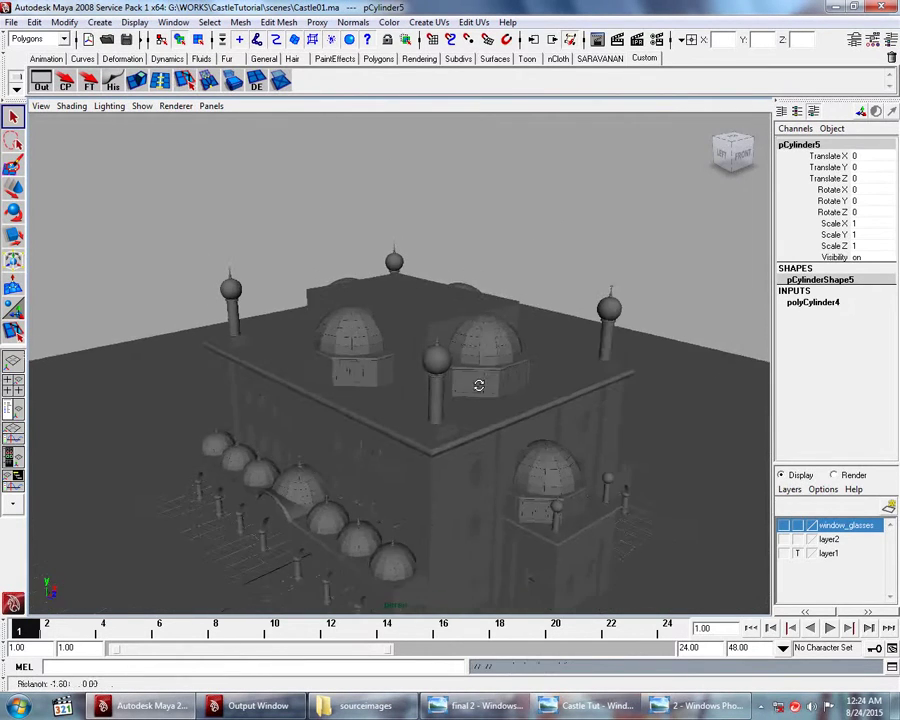
key(w)
mouse_move(412, 468)
mouse_down()
mouse_move(414, 300)
mouse_move(431, 411)
mouse_move(460, 380)
mouse_move(366, 408)
mouse_move(349, 431)
mouse_move(340, 500)
mouse_up()
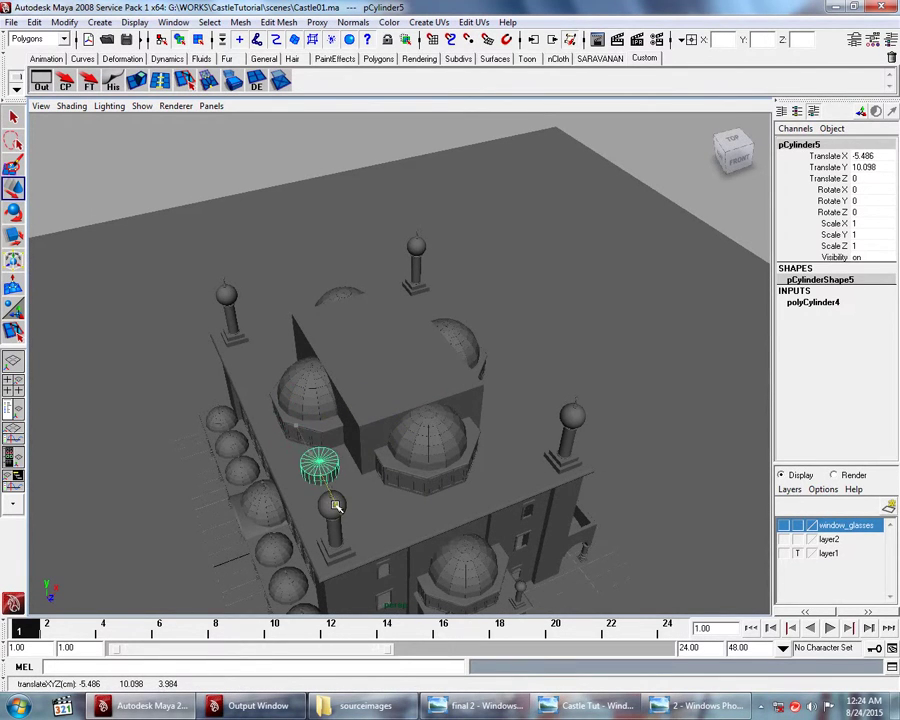
scroll(372, 482, up, 5)
mouse_move(371, 456)
alt+mouse_down()
mouse_move(406, 358)
mouse_move(376, 430)
mouse_move(524, 374)
alt+mouse_up()
scroll(451, 417, up, 3)
alt+drag(451, 417, 444, 420)
scroll(470, 378, up, 3)
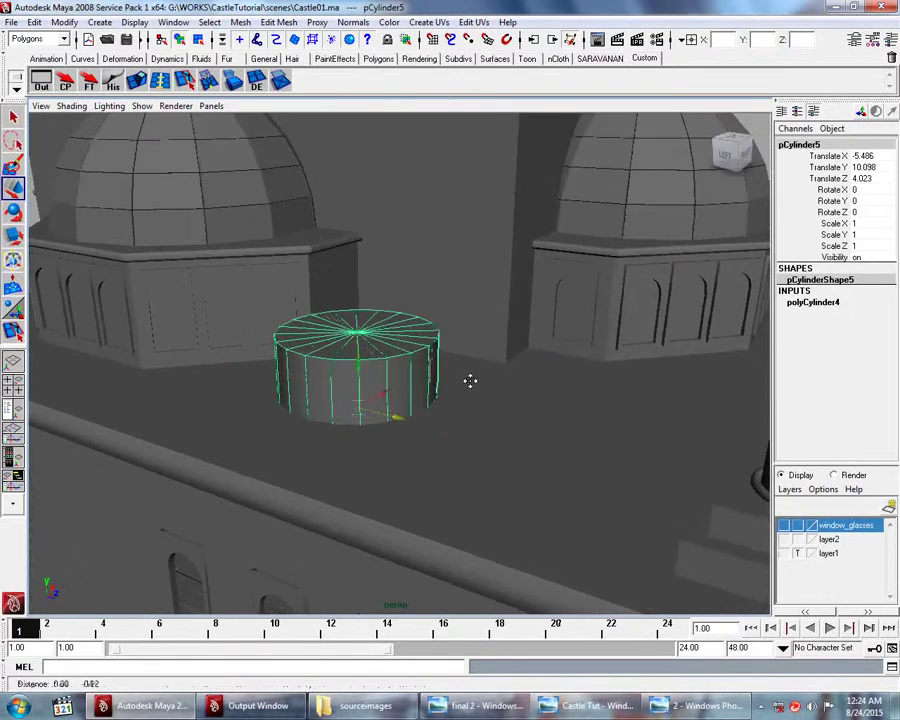
alt+drag(470, 378, 724, 376)
scroll(636, 352, down, 1)
alt+drag(636, 352, 640, 420)
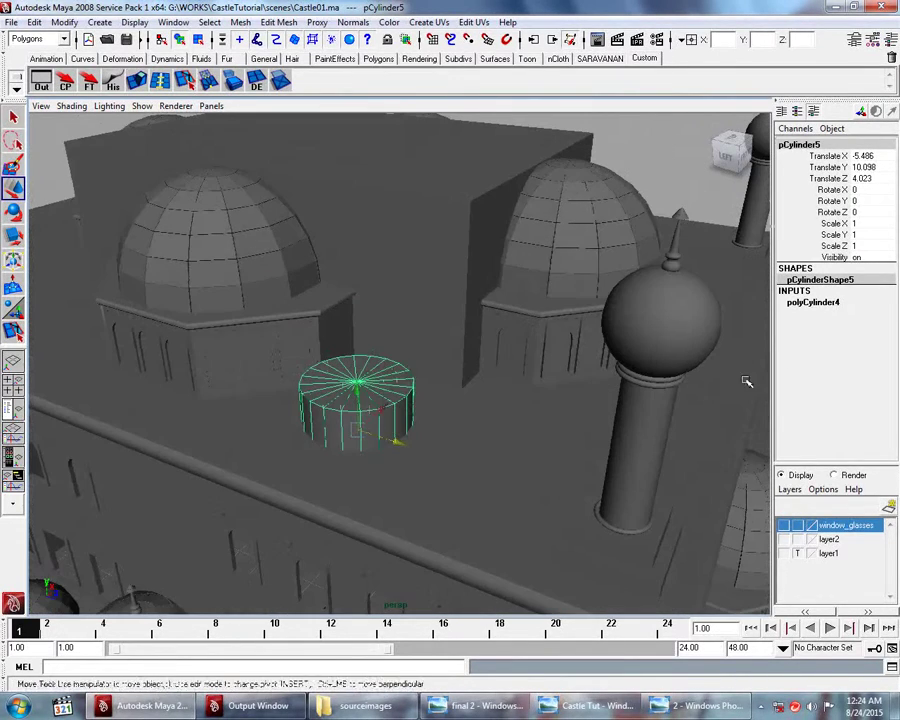
Step: Set the cylinder's Subdivisions Axis to 8 to make it octagonal
click(813, 302)
double_click(859, 337)
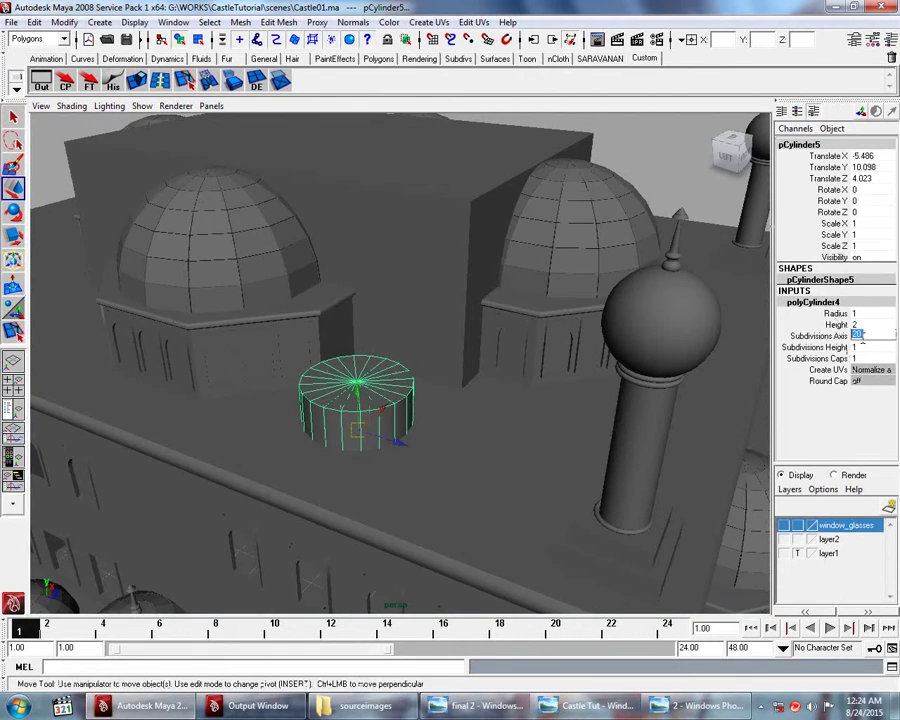
text(8)
key(Return)
mouse_move(508, 472)
alt+mouse_down()
mouse_move(450, 470)
mouse_move(462, 476)
mouse_move(484, 475)
mouse_move(452, 460)
mouse_move(516, 496)
mouse_move(492, 500)
mouse_move(490, 458)
mouse_move(488, 466)
mouse_move(444, 470)
mouse_move(476, 470)
mouse_move(567, 382)
mouse_move(536, 492)
alt+mouse_up()
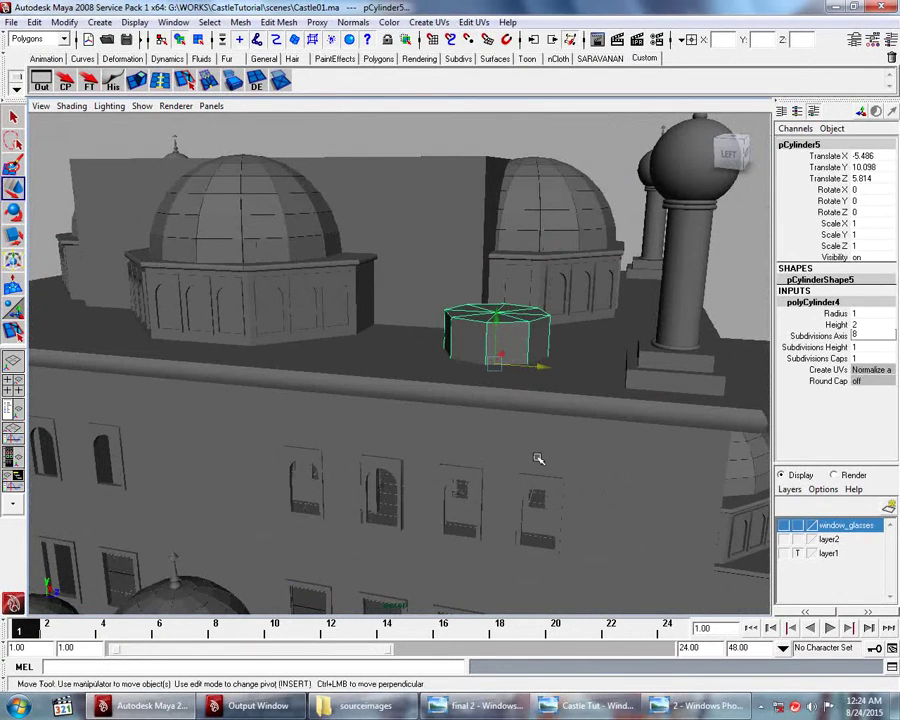
Step: Scale the cylinder to 0.764 in Y and lower it onto the roof surface
key(r)
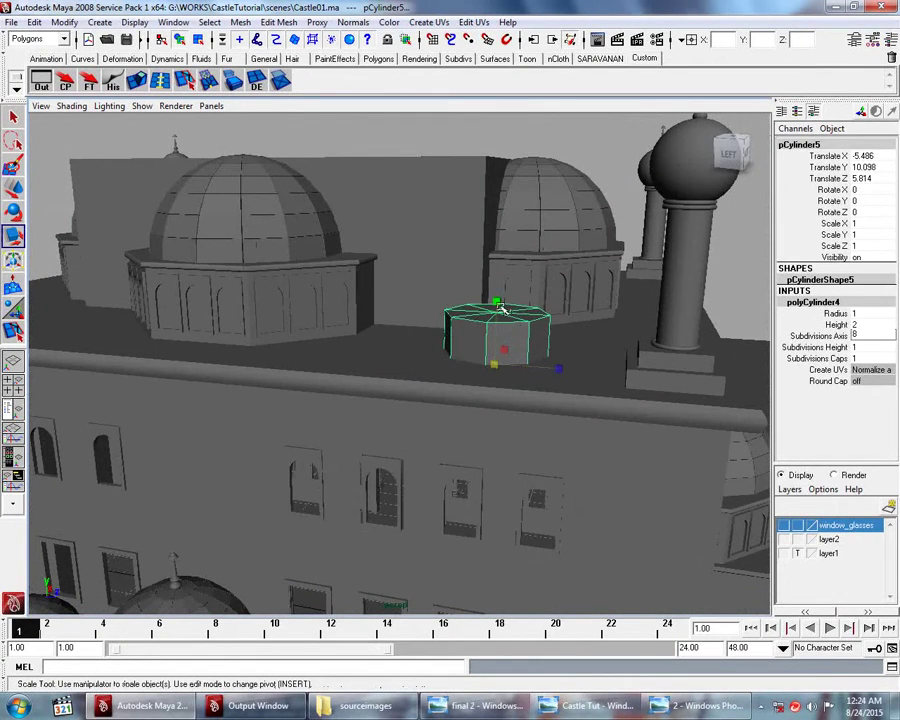
key(w)
mouse_move(498, 321)
mouse_down()
mouse_move(498, 255)
mouse_move(509, 319)
mouse_up()
key(r)
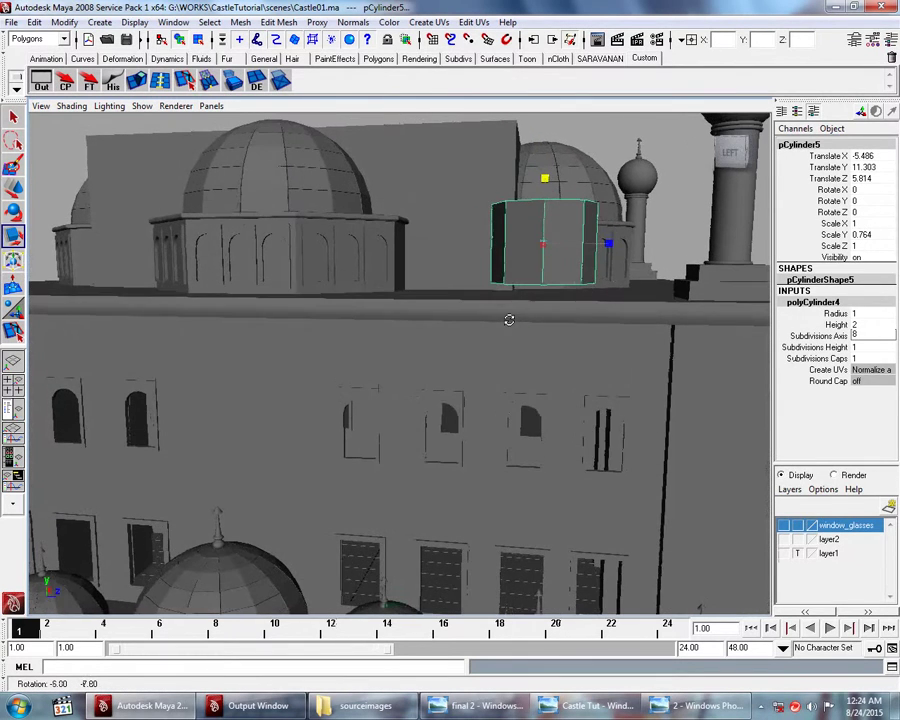
key(w)
mouse_move(544, 198)
mouse_down()
mouse_move(528, 238)
mouse_move(538, 240)
mouse_move(430, 246)
mouse_move(510, 269)
mouse_move(502, 293)
mouse_move(522, 240)
mouse_move(336, 320)
mouse_up()
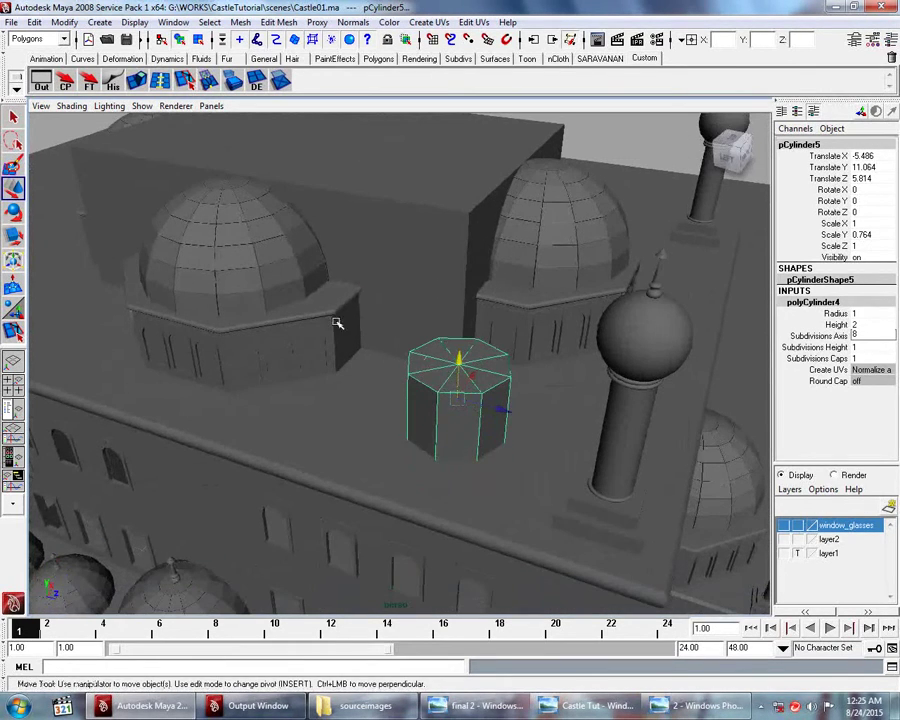
Step: Reselect the octagonal cylinder and zoom in on it
click(336, 320)
mouse_move(400, 310)
alt+right_down()
mouse_move(432, 316)
mouse_move(448, 302)
mouse_move(452, 316)
alt+right_up()
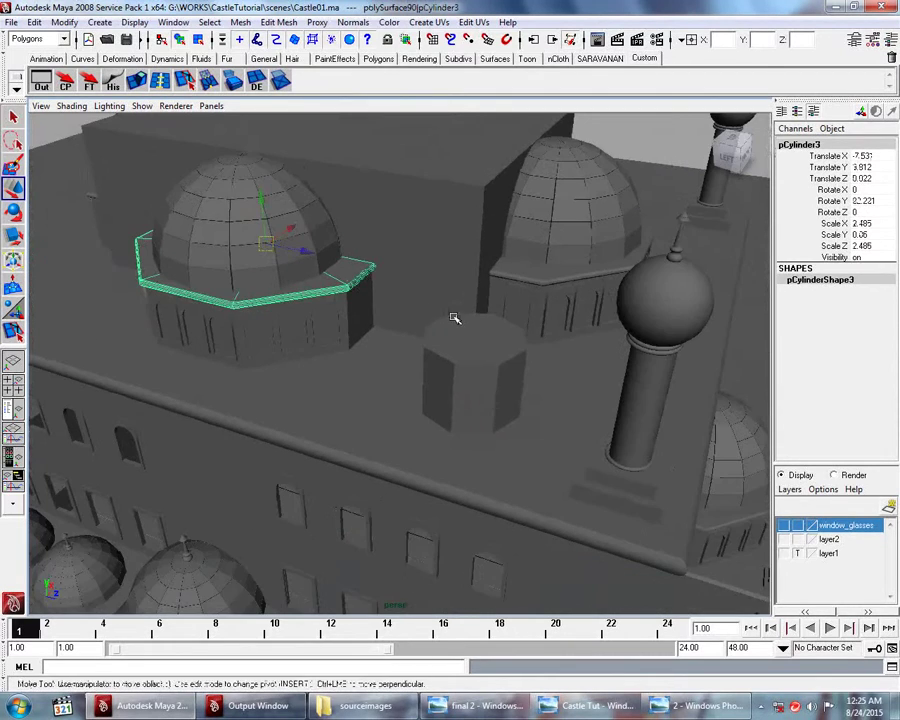
alt+middle_drag(452, 316, 456, 340)
alt+right_drag(456, 340, 481, 377)
click(481, 377)
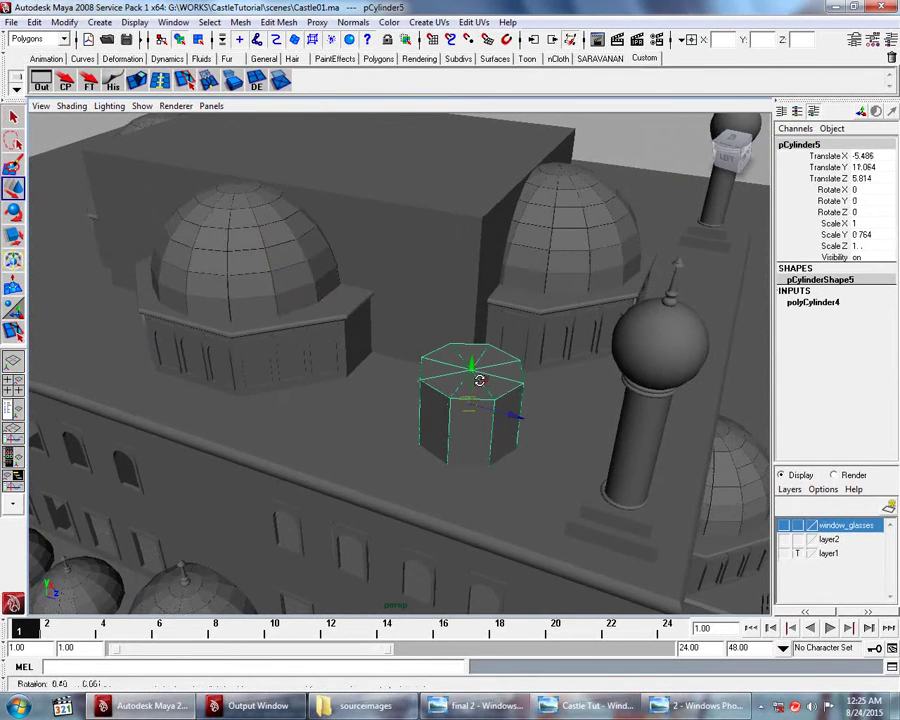
alt+middle_drag(481, 380, 482, 379)
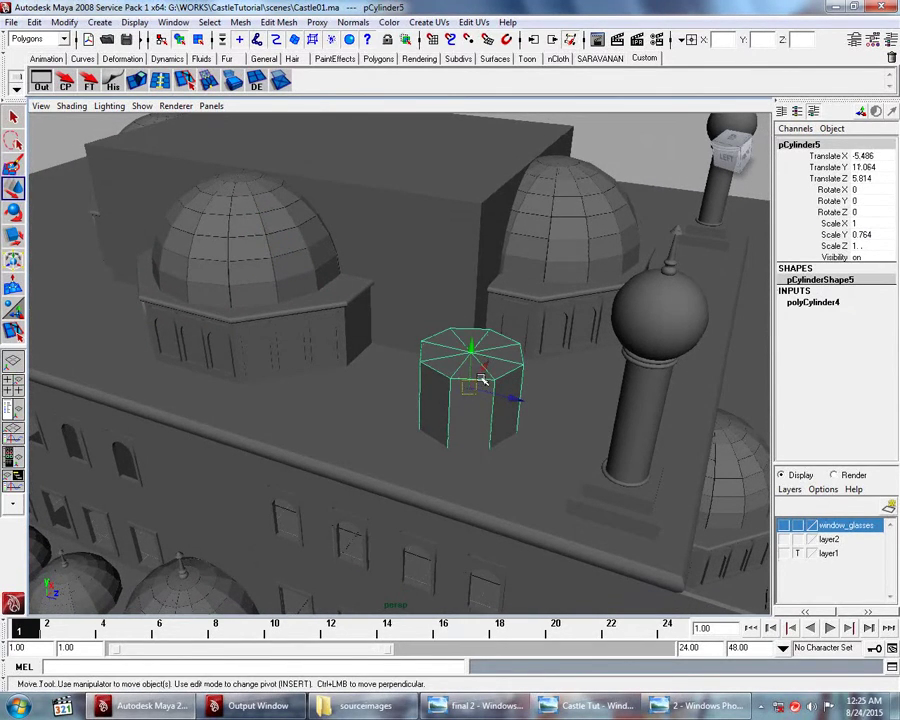
alt+right_drag(481, 379, 762, 343)
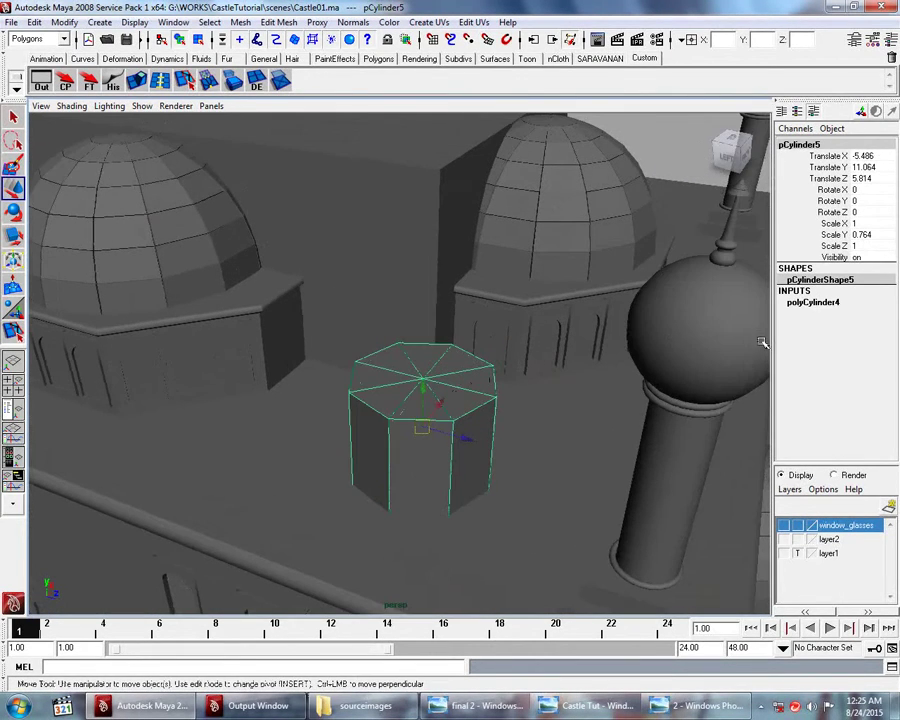
Step: Set the cylinder's Subdivisions Caps to 0 so the top is one flat face
click(813, 303)
click(866, 358)
text(0)
key(Return)
Step: Select the pillar's top face, extrude it and raise it slightly
alt+drag(478, 428, 452, 418)
right_drag(452, 418, 452, 440)
click(452, 432)
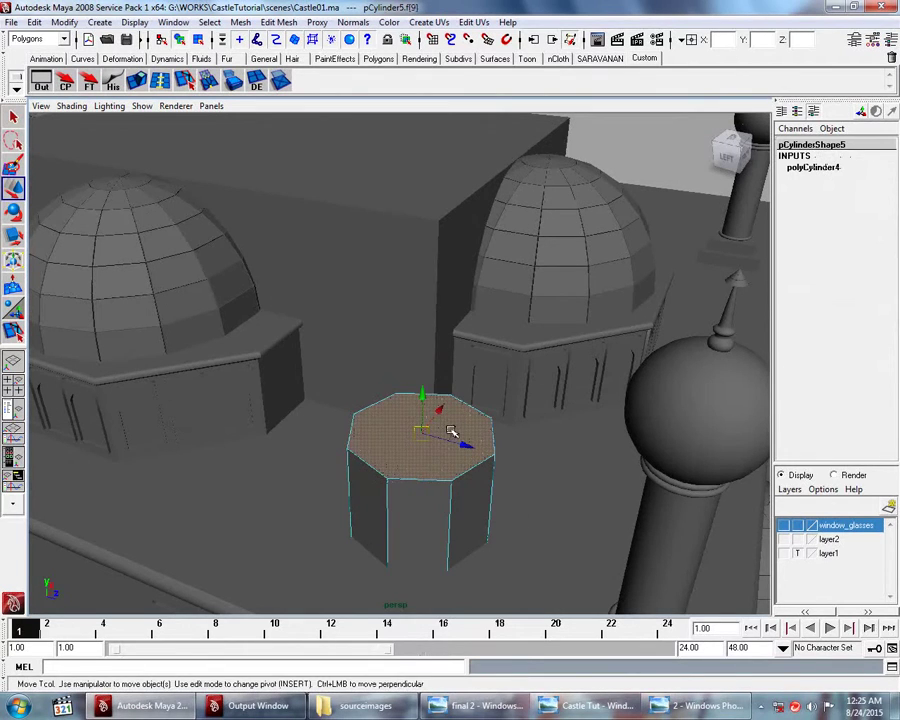
click(137, 80)
alt+drag(462, 380, 450, 328)
click(437, 272)
mouse_move(437, 302)
mouse_down()
mouse_move(441, 285)
mouse_move(448, 362)
mouse_move(456, 357)
mouse_move(444, 306)
mouse_up()
Step: Extrude the top face twice more, lifting it and scaling the inset cap to 0.867
click(140, 89)
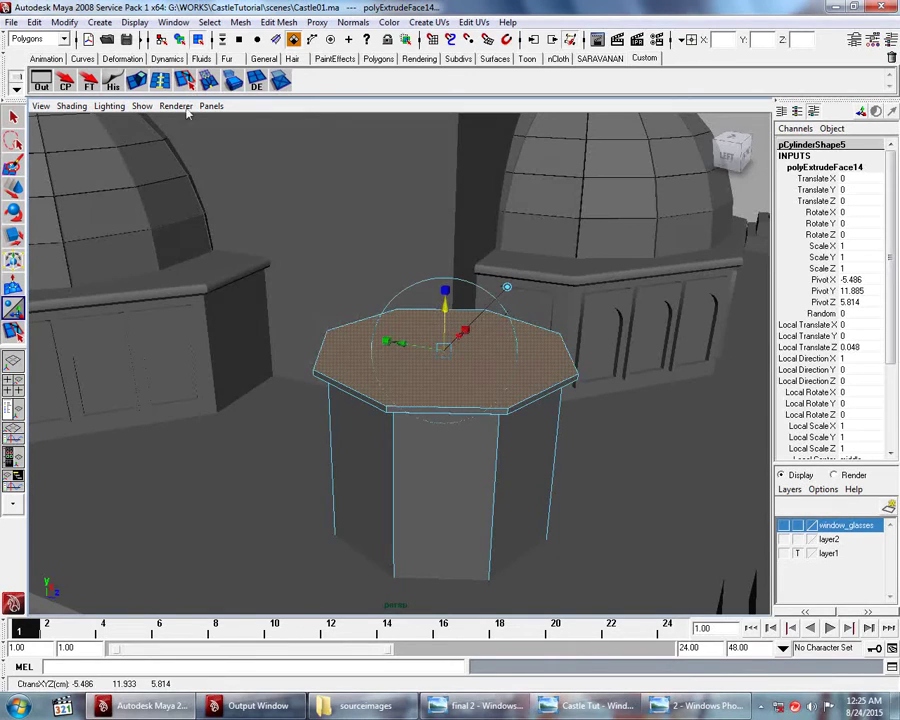
click(140, 84)
drag(450, 312, 443, 349)
click(448, 303)
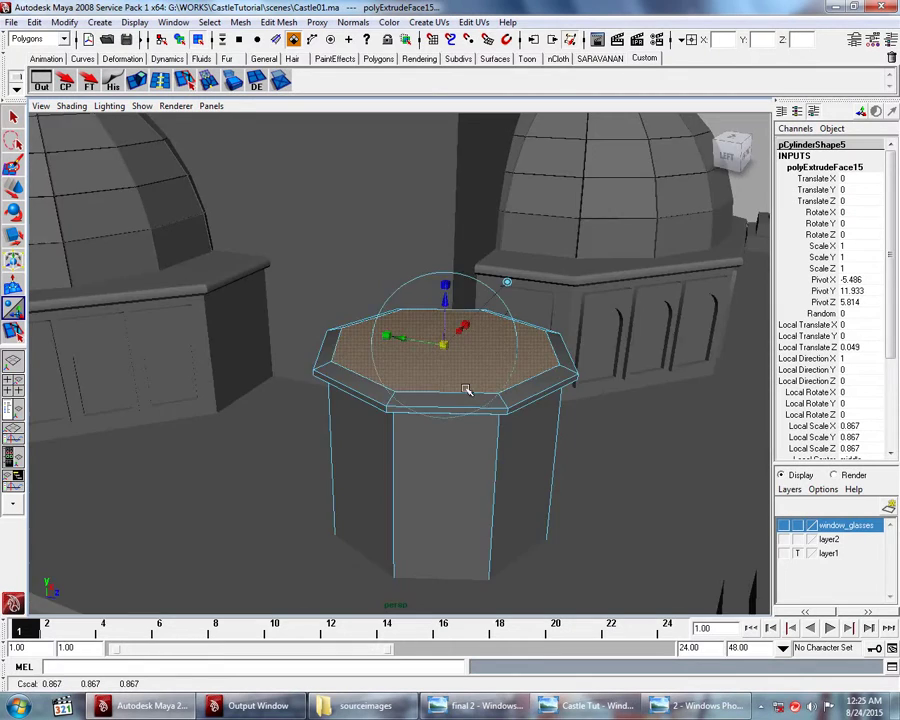
alt+drag(468, 392, 468, 374)
Step: Insert an edge loop around the pillar's ledge band and scale it slightly
right_click(369, 195)
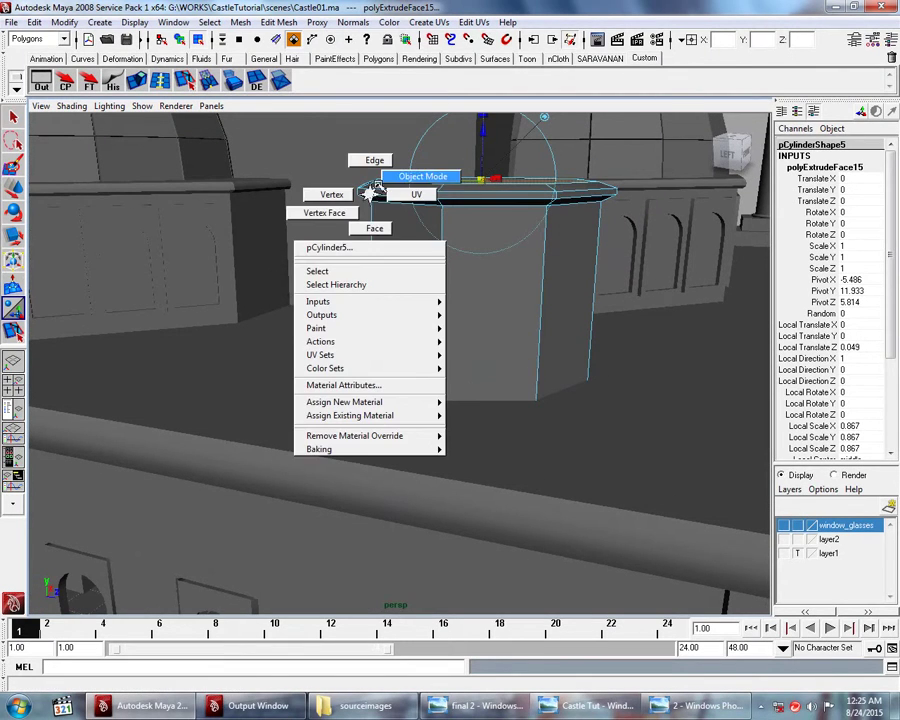
click(383, 178)
mouse_move(383, 180)
alt+right_down()
mouse_move(416, 206)
mouse_move(410, 260)
alt+right_up()
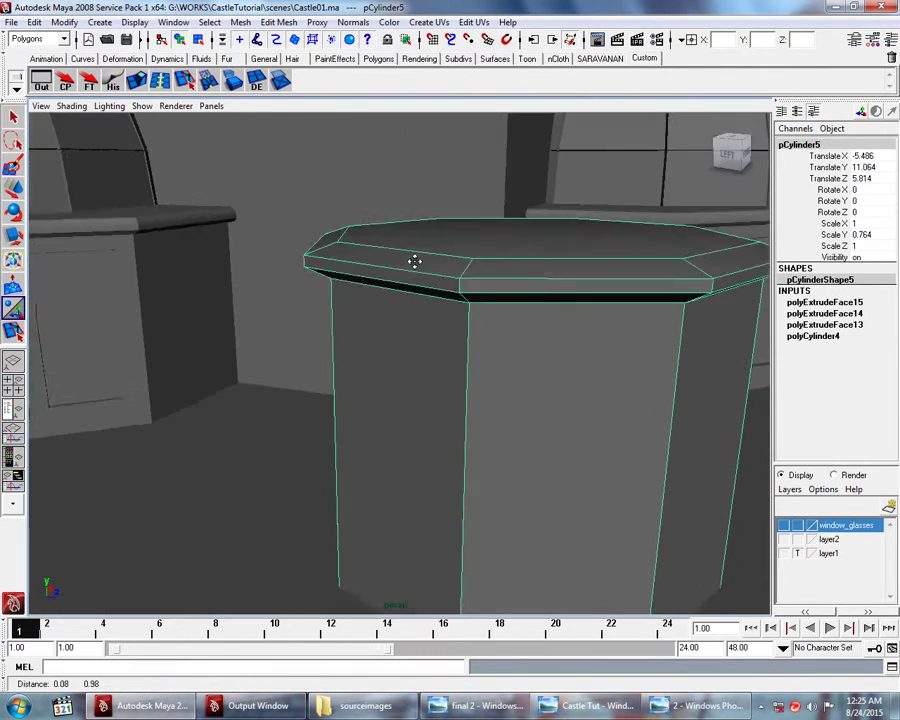
mouse_move(412, 273)
alt+mouse_down()
mouse_move(412, 247)
mouse_move(422, 255)
alt+mouse_up()
shift+right_drag(422, 255, 350, 230)
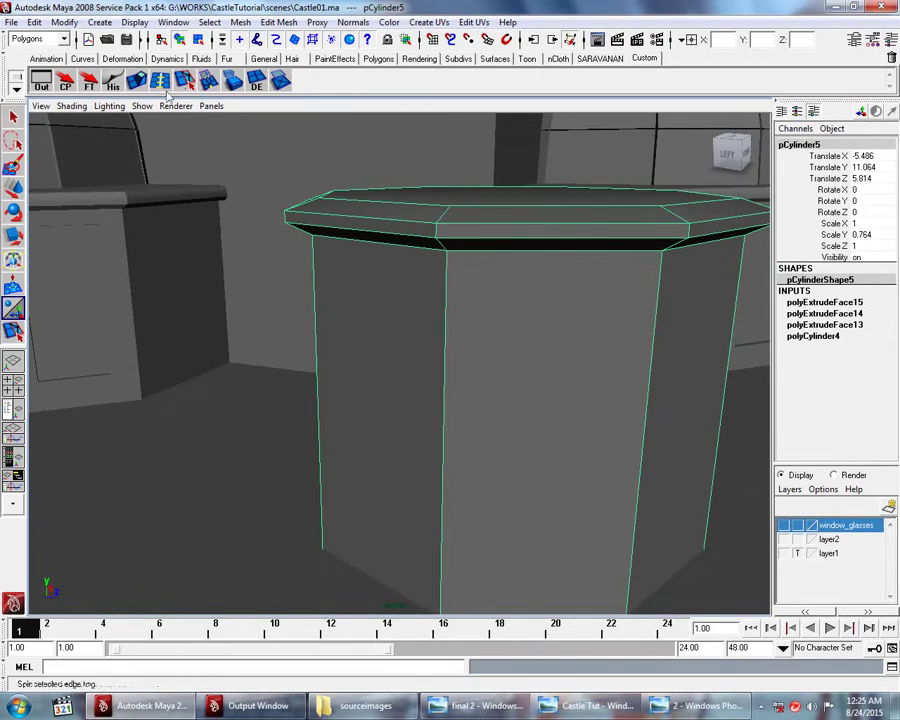
click(438, 235)
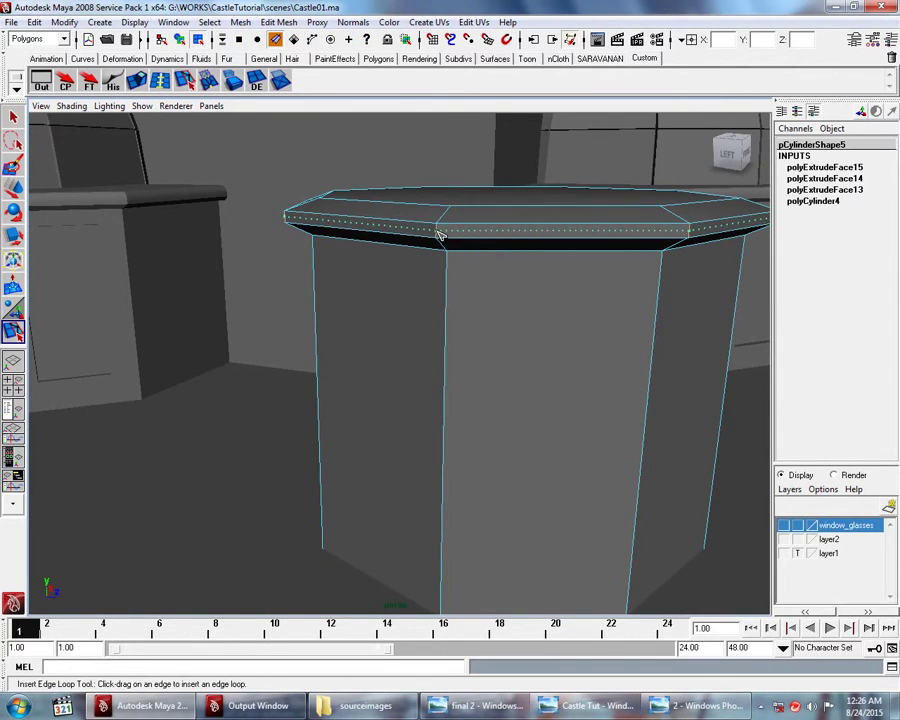
drag(438, 235, 446, 237)
key(r)
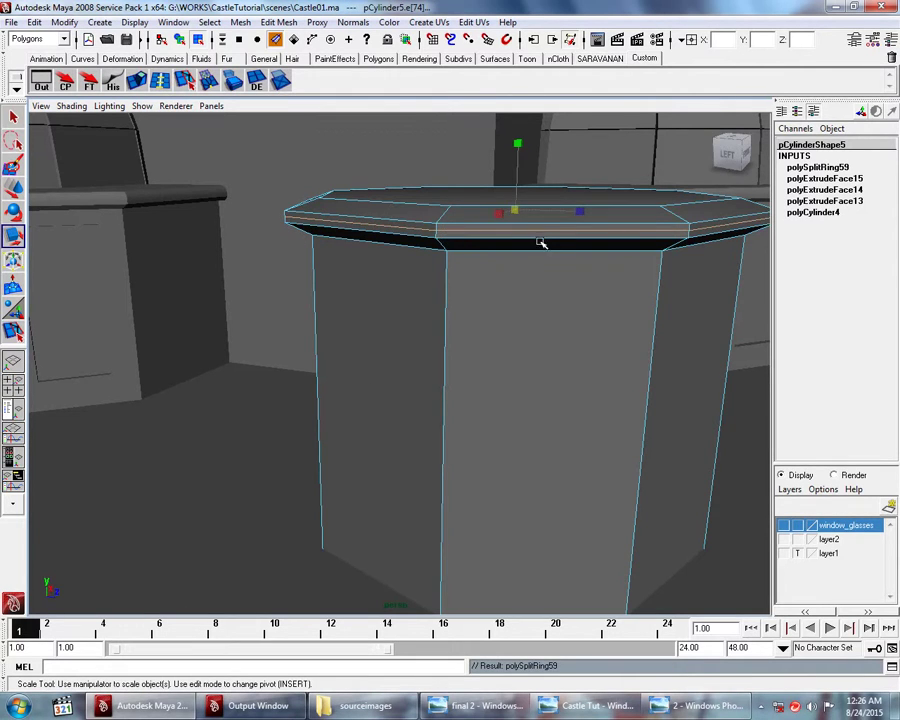
drag(516, 210, 520, 210)
Step: Reselect the whole octagonal pillar and frame the view around it
key(w)
right_drag(412, 216, 442, 192)
click(423, 216)
key(f)
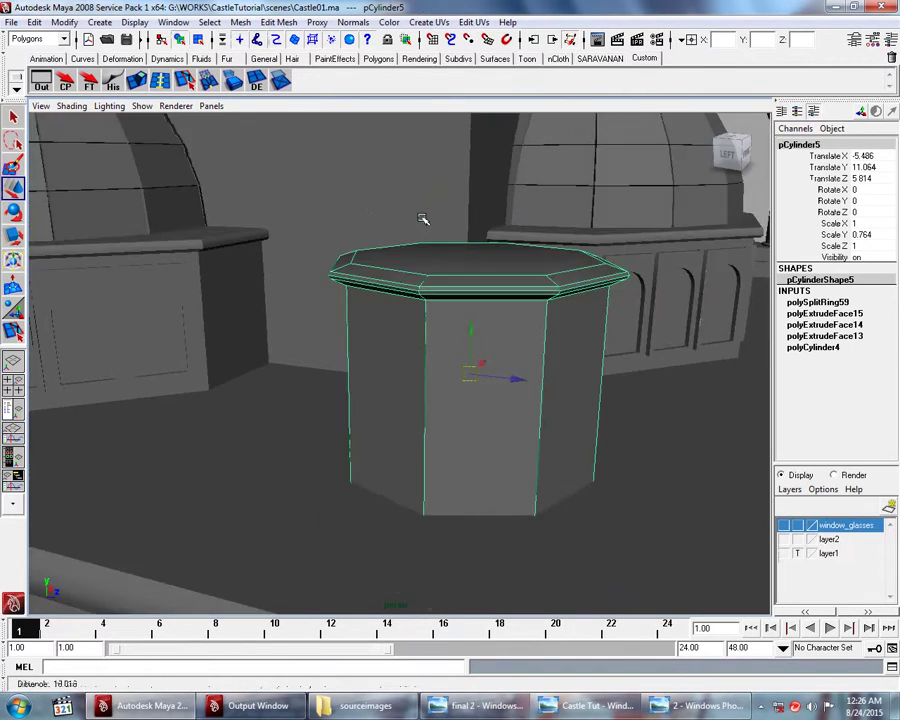
scroll(423, 219, down, 5)
click(482, 148)
mouse_move(452, 305)
alt+mouse_down()
mouse_move(510, 299)
mouse_move(481, 305)
alt+mouse_up()
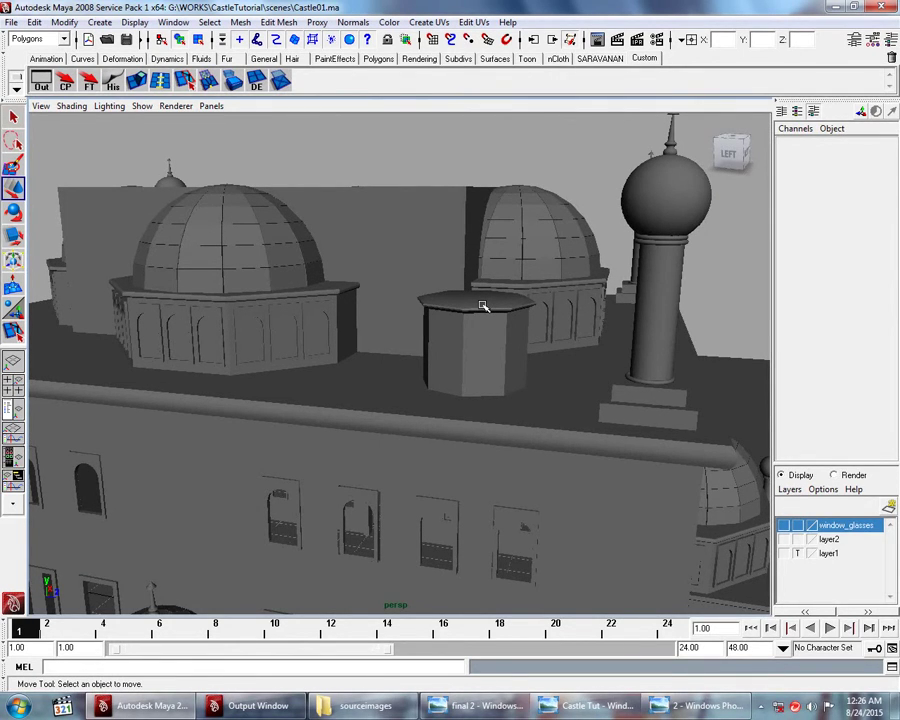
click(504, 364)
scroll(512, 370, up, 3)
scroll(512, 370, down, 2)
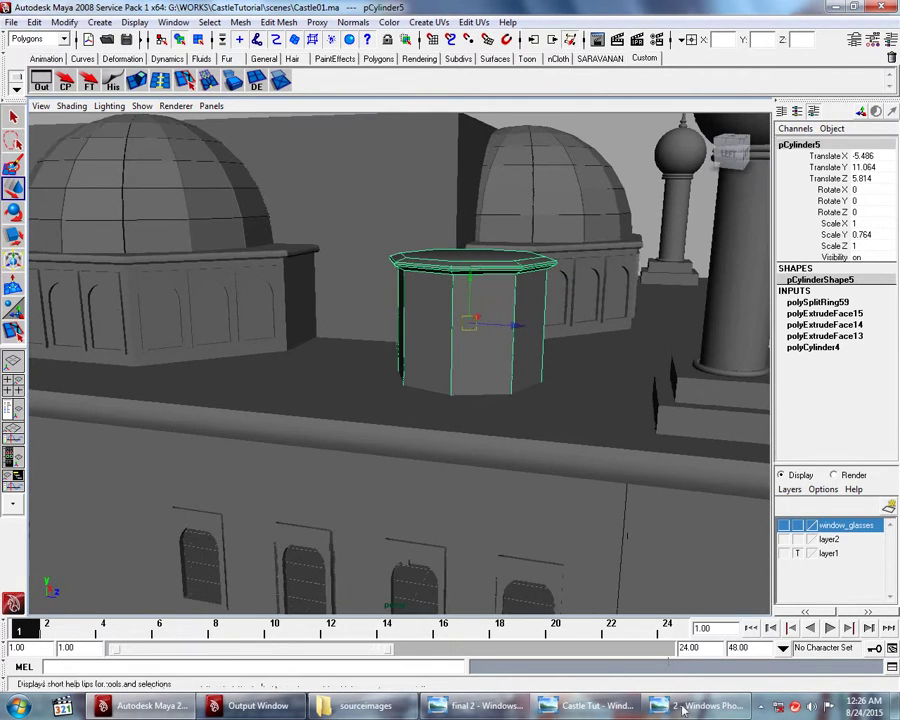
Step: Duplicate an arched window frame with Ctrl+D and move the copy between the domes
click(700, 706)
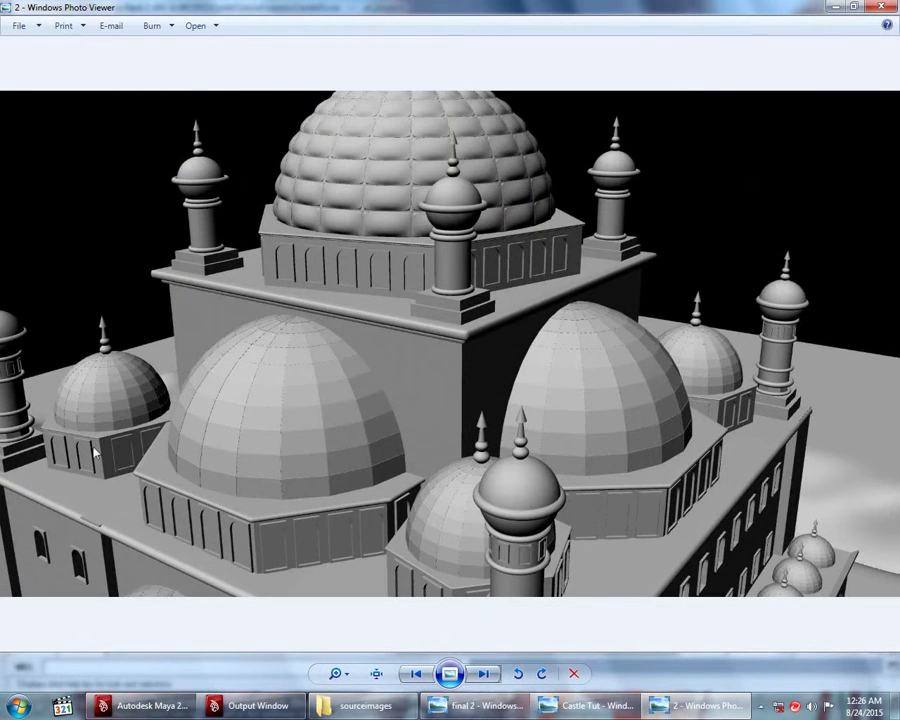
click(154, 708)
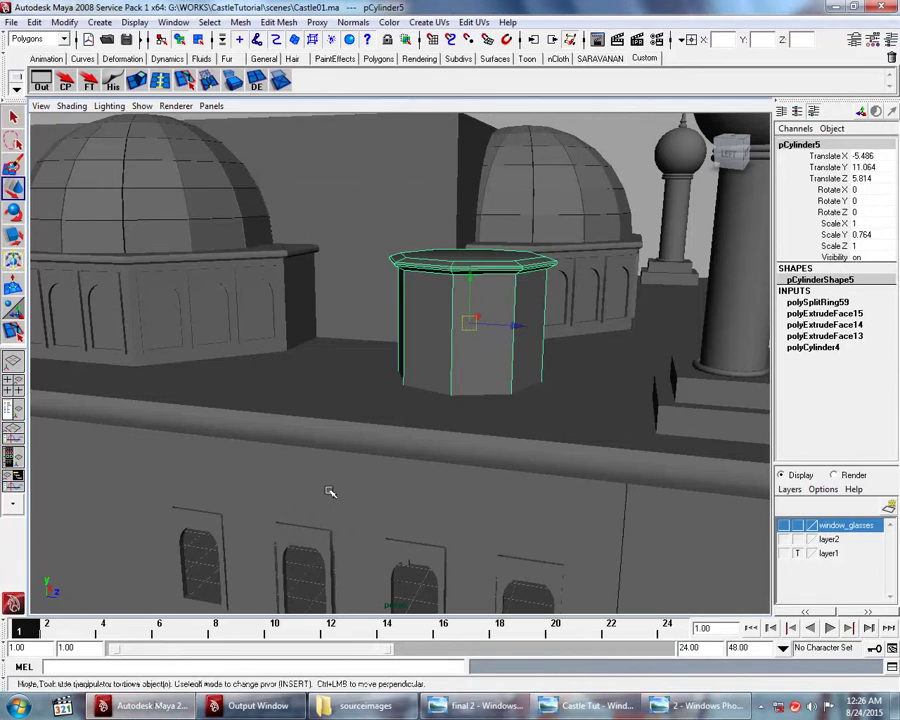
mouse_move(238, 308)
alt+mouse_down()
mouse_move(257, 311)
mouse_move(221, 305)
mouse_move(279, 356)
mouse_move(237, 352)
mouse_move(358, 452)
alt+mouse_up()
click(236, 325)
click(394, 440)
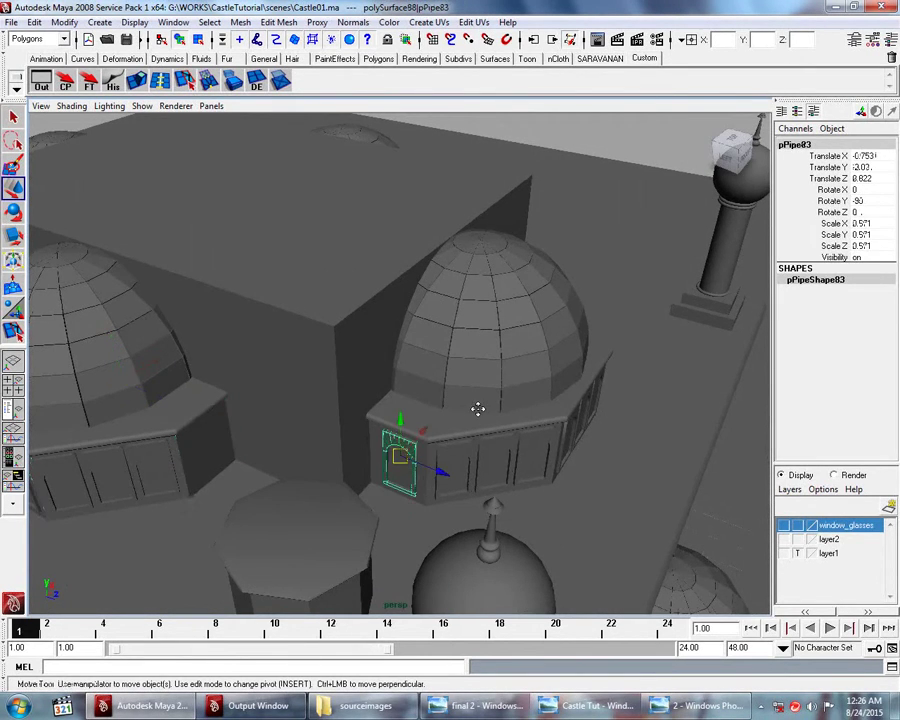
alt+drag(478, 408, 510, 360)
key(ctrl+d)
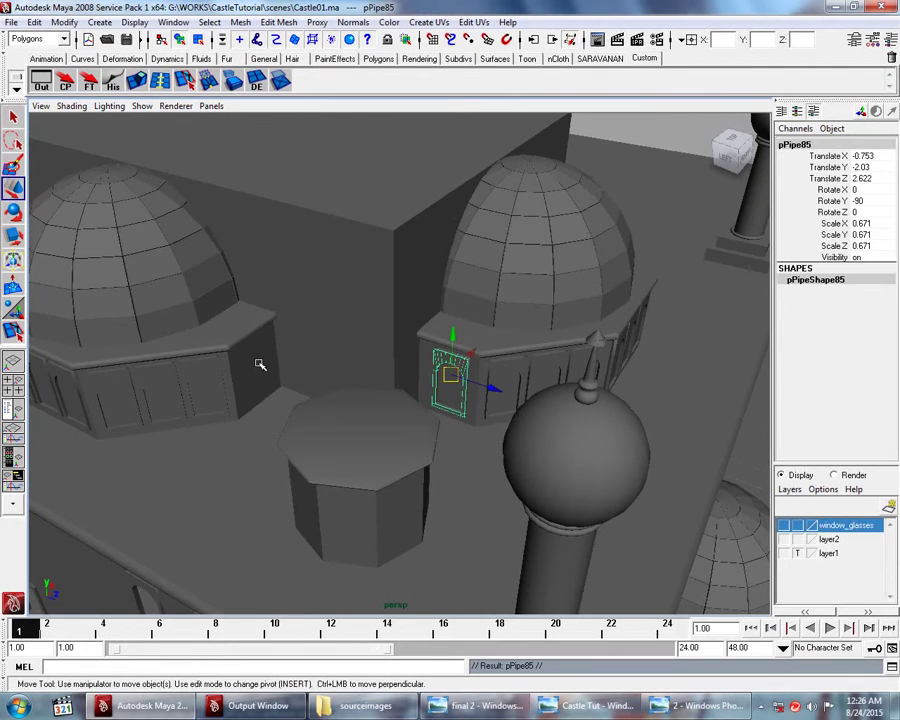
mouse_move(254, 356)
alt+mouse_down()
mouse_move(236, 336)
mouse_move(272, 345)
alt+mouse_up()
mouse_move(534, 408)
mouse_down()
mouse_move(370, 360)
mouse_move(343, 375)
mouse_up()
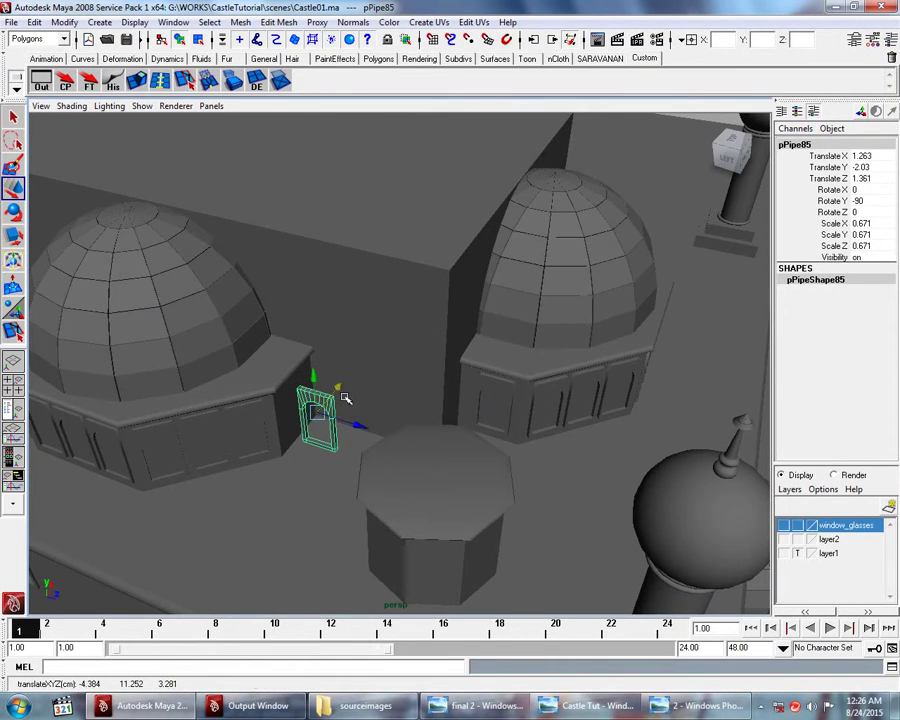
Step: Rotate the window copy to face the corner, set Rotate Y to 0, and nudge it into place
key(e)
mouse_move(311, 459)
mouse_down()
mouse_move(386, 422)
mouse_move(340, 420)
mouse_move(395, 405)
mouse_up()
key(w)
scroll(357, 420, up, 5)
double_click(864, 200)
text(0)
key(Return)
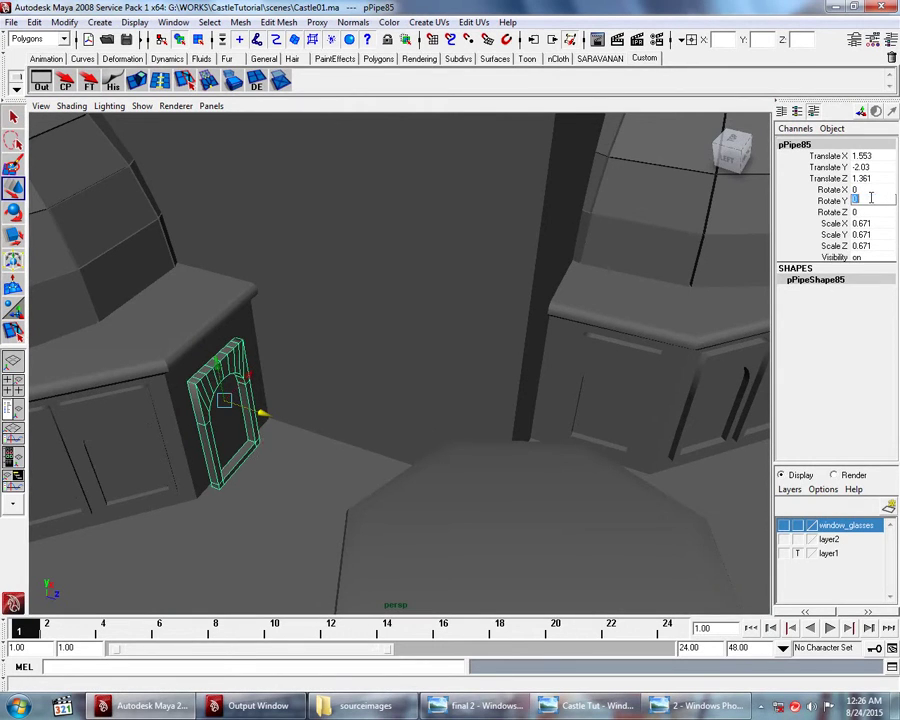
alt+drag(420, 420, 460, 410)
mouse_move(276, 470)
mouse_down()
mouse_move(270, 478)
mouse_move(257, 467)
mouse_move(257, 421)
mouse_move(277, 453)
mouse_move(336, 450)
mouse_move(231, 452)
mouse_move(66, 434)
mouse_move(331, 438)
mouse_move(296, 441)
mouse_move(404, 454)
mouse_up()
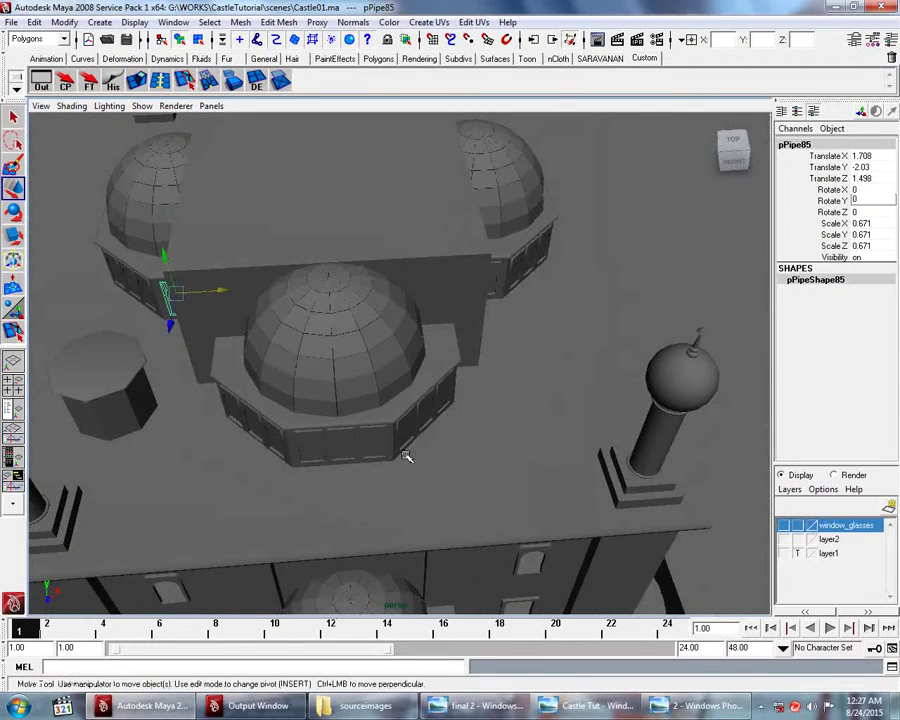
Step: Slide another window frame along the dome tower's window band
alt+drag(275, 393, 307, 381)
click(365, 375)
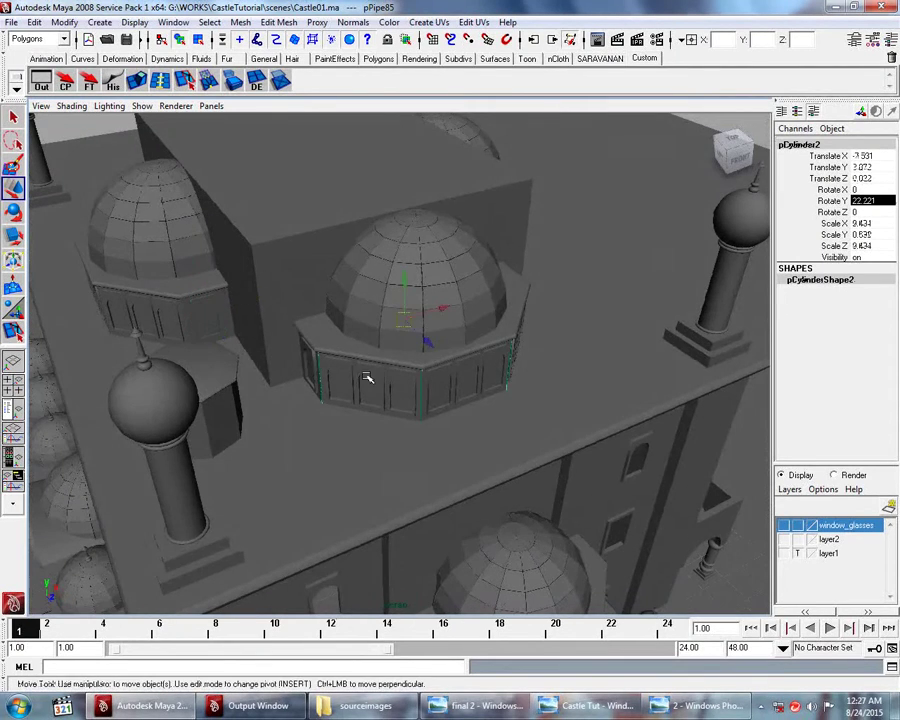
alt+drag(388, 380, 405, 317)
click(403, 318)
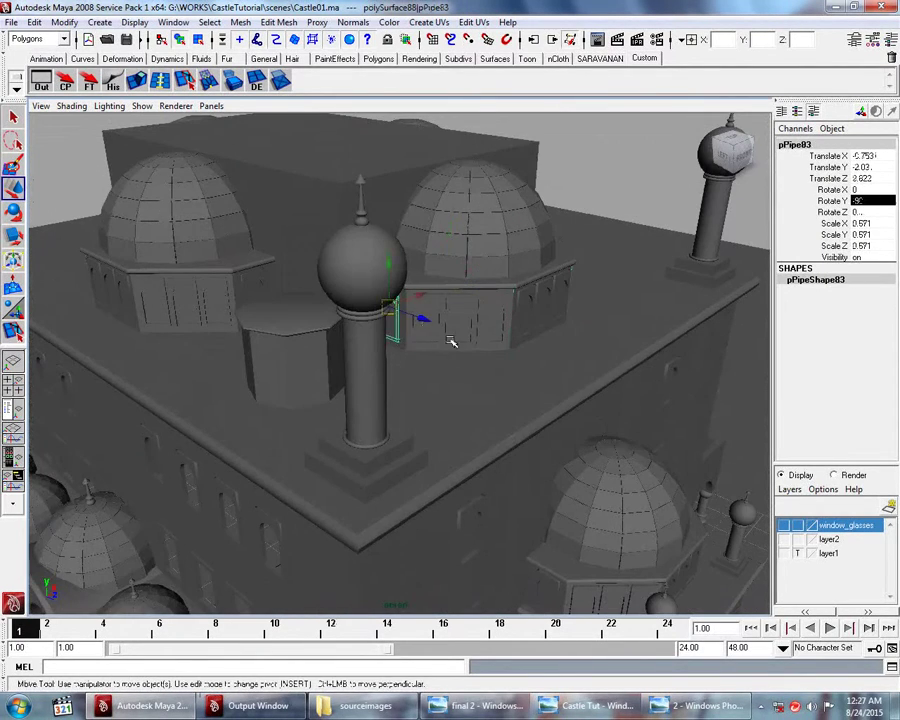
alt+drag(452, 342, 434, 356)
mouse_move(364, 348)
mouse_down()
mouse_move(506, 372)
mouse_move(473, 346)
mouse_move(394, 350)
mouse_move(421, 346)
mouse_move(412, 346)
mouse_up()
scroll(430, 358, up, 3)
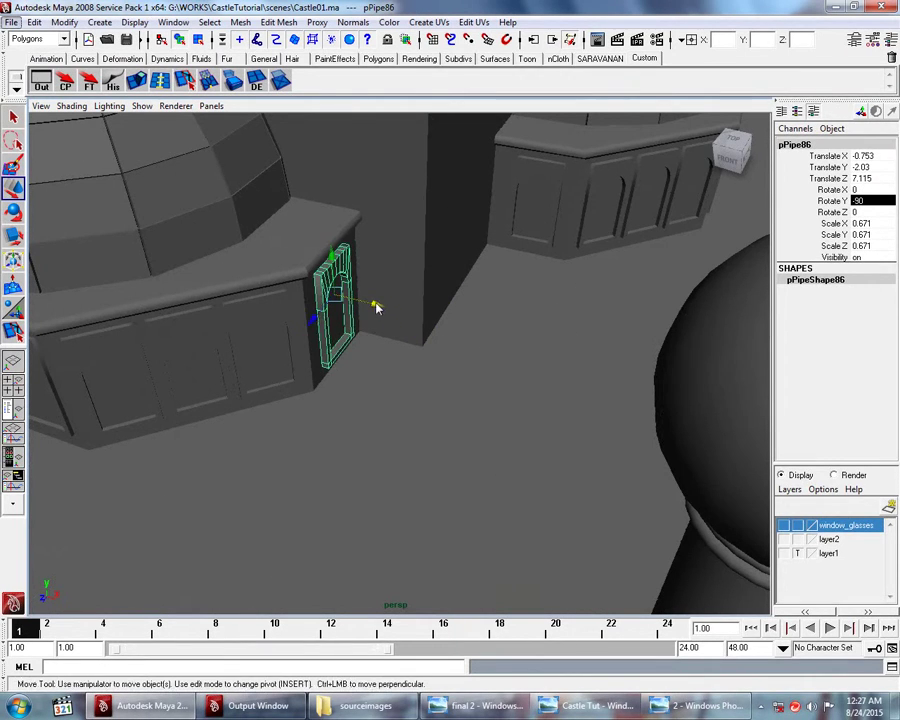
drag(377, 308, 372, 306)
alt+drag(428, 315, 432, 325)
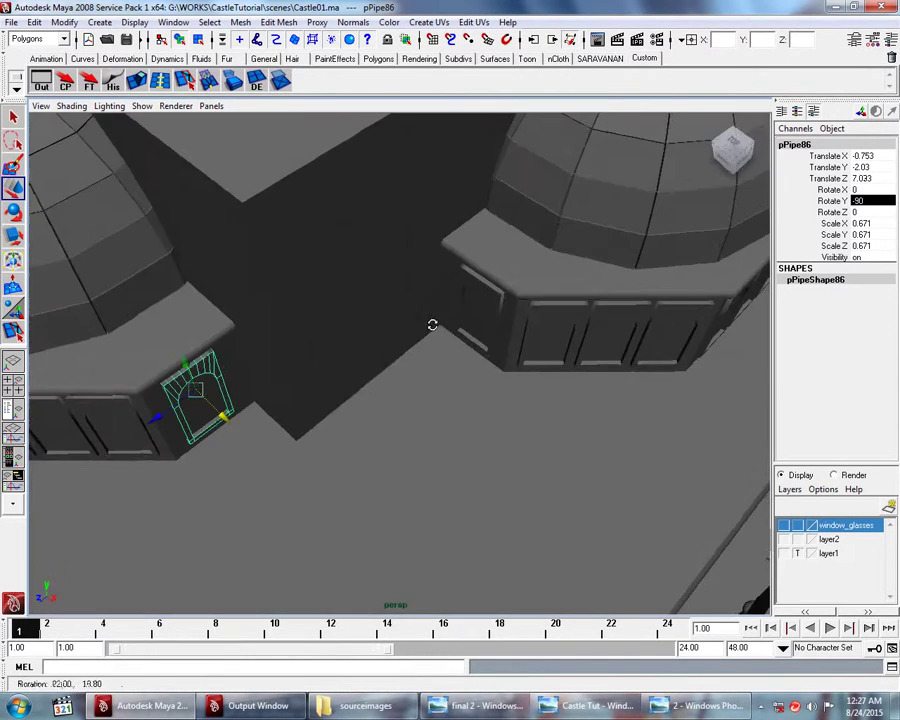
Step: Duplicate the original arched frame and move the copy to the ledge's right corner
click(470, 345)
mouse_move(534, 344)
alt+mouse_down()
mouse_move(474, 356)
mouse_move(420, 339)
alt+mouse_up()
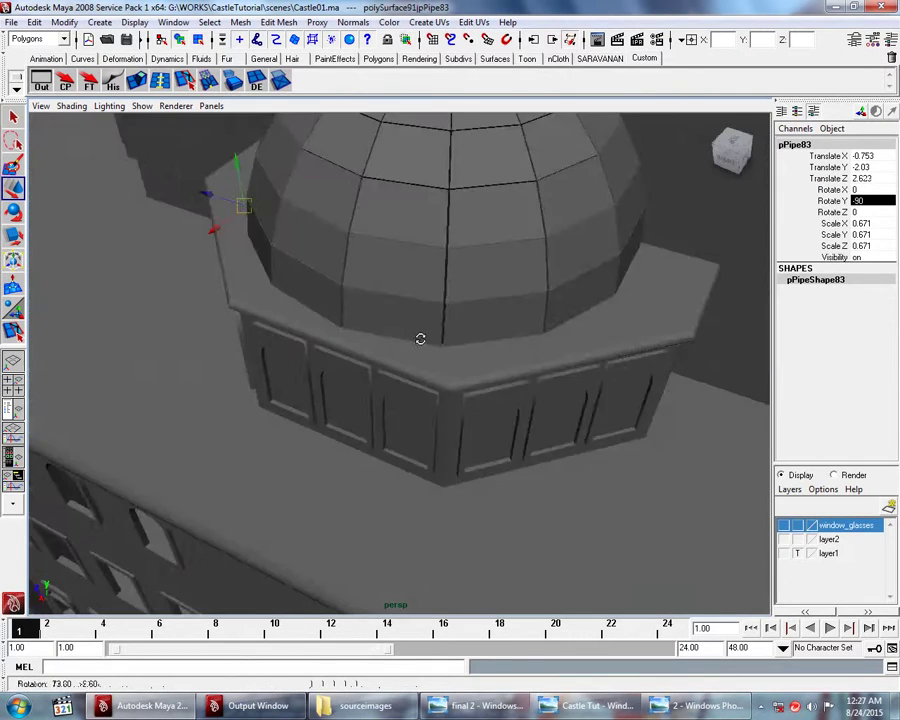
key(ctrl+d)
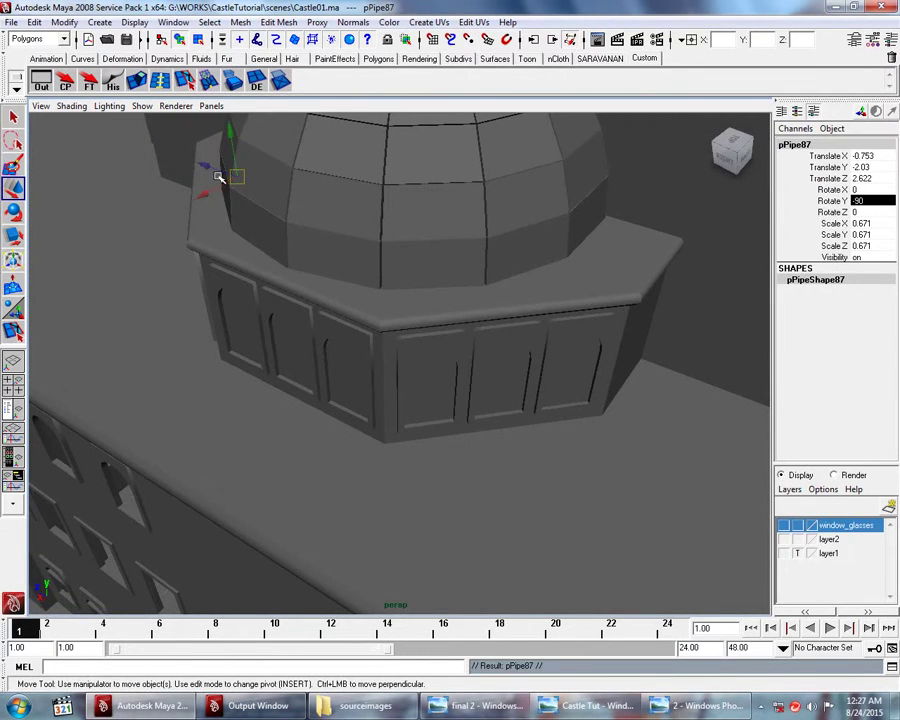
drag(227, 177, 570, 344)
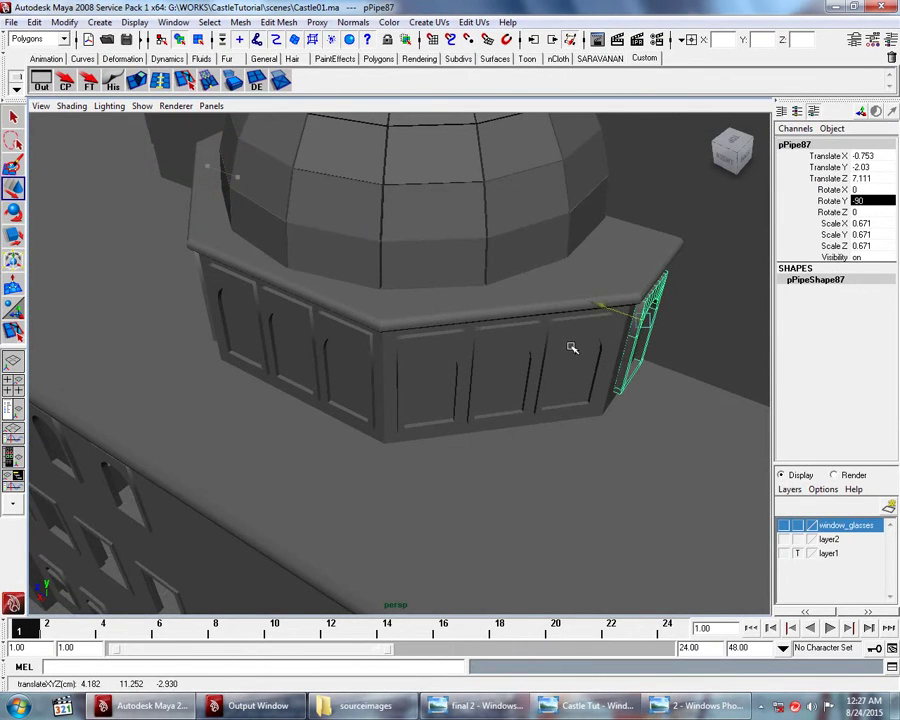
mouse_move(569, 347)
alt+mouse_down()
mouse_move(535, 379)
mouse_move(580, 412)
mouse_move(550, 403)
mouse_move(586, 406)
alt+mouse_up()
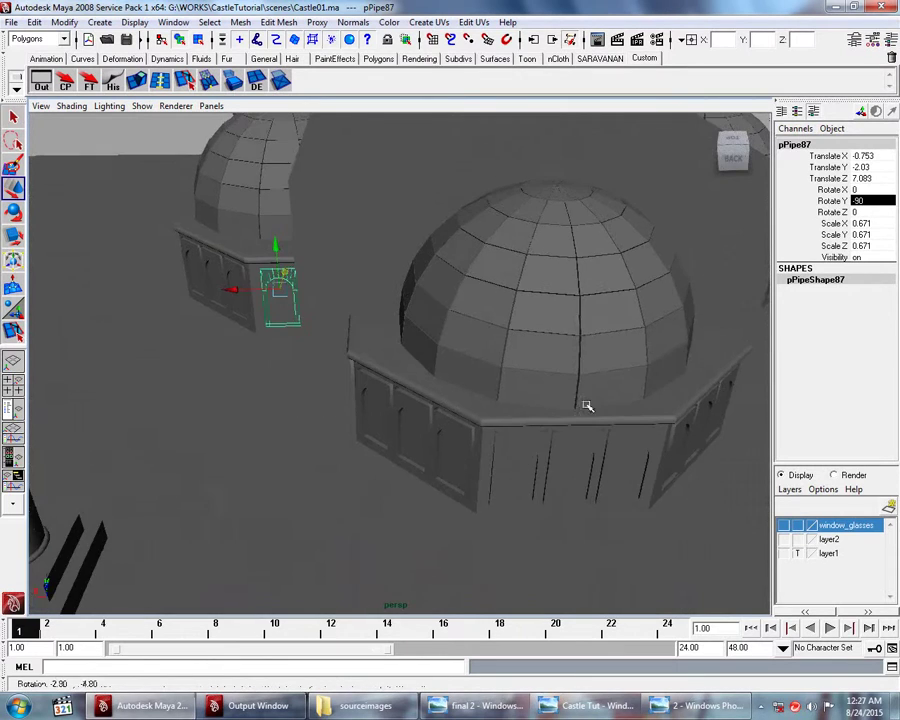
alt+drag(372, 404, 466, 371)
Step: Duplicate the frame again with Shift+D and fit the copy into the left tower's corner
key(shift+d)
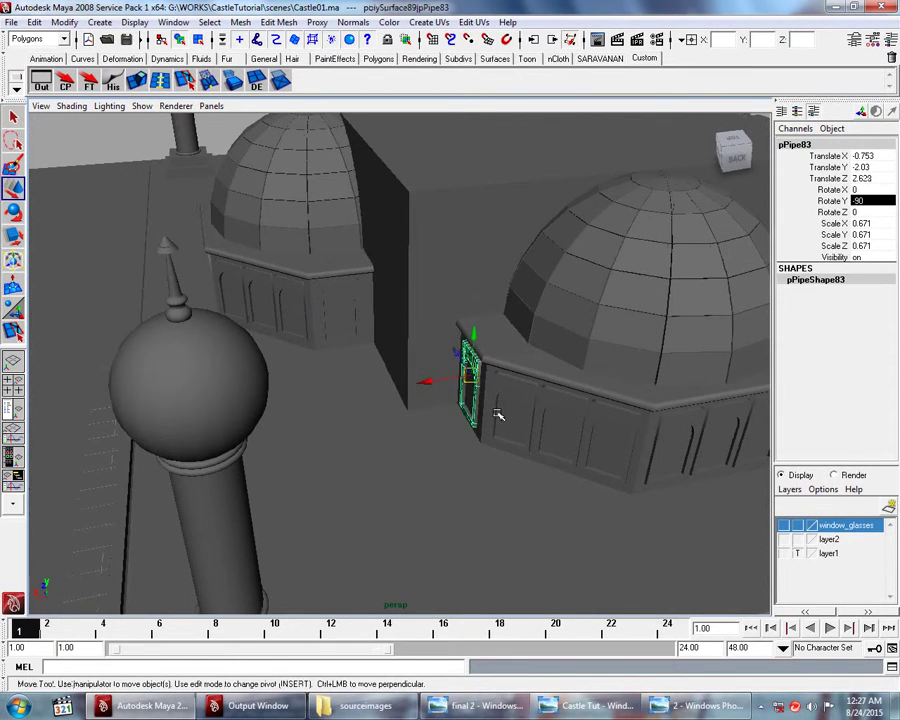
mouse_move(494, 414)
alt+mouse_down()
mouse_move(509, 421)
mouse_move(436, 414)
mouse_move(360, 390)
mouse_move(508, 400)
alt+mouse_up()
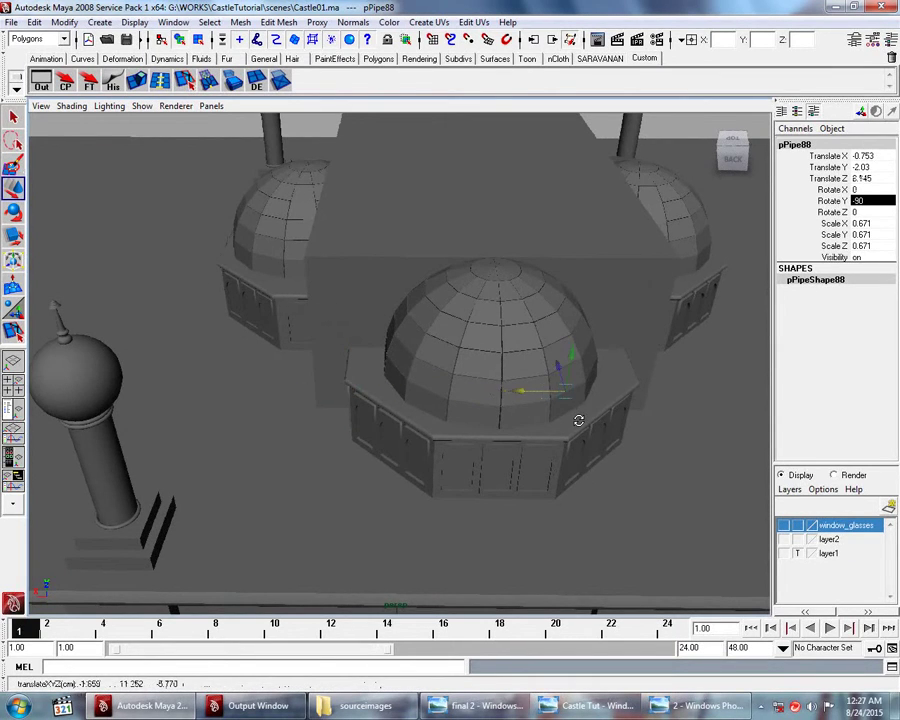
alt+drag(578, 418, 502, 422)
mouse_move(341, 432)
mouse_down()
mouse_move(331, 383)
mouse_move(376, 400)
mouse_up()
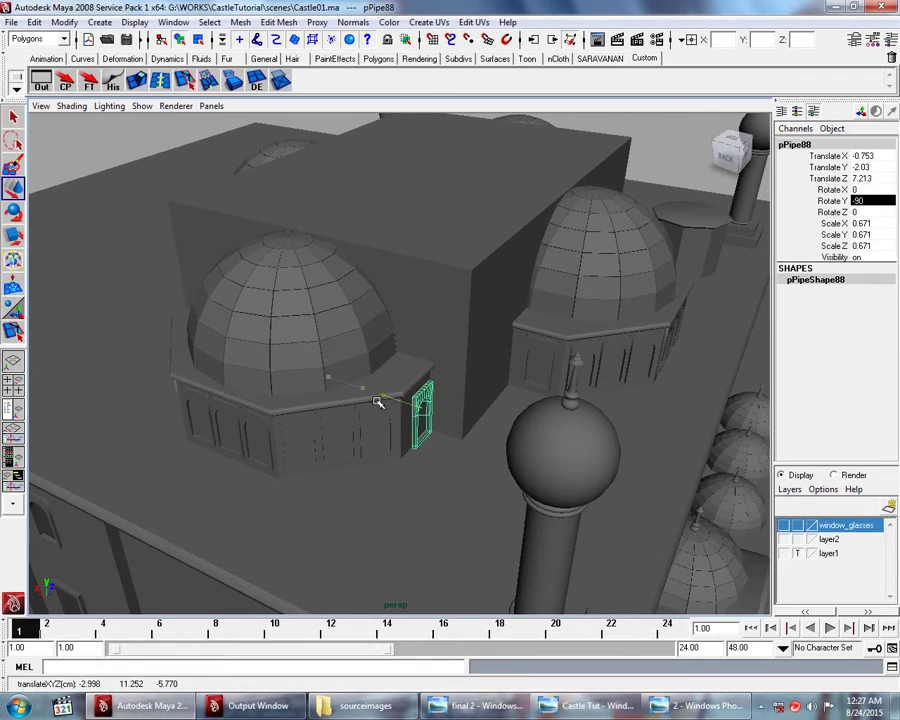
scroll(368, 400, up, 2)
scroll(364, 410, up, 2)
drag(396, 444, 394, 439)
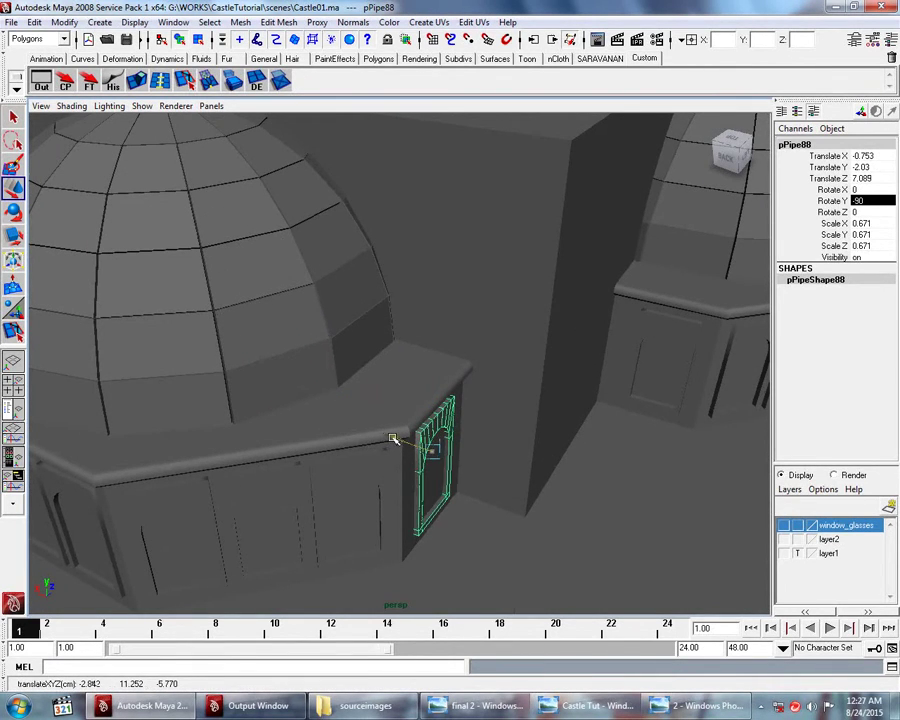
alt+right_drag(392, 432, 356, 420)
mouse_move(356, 420)
alt+mouse_down()
mouse_move(561, 438)
mouse_move(665, 420)
mouse_move(464, 426)
mouse_move(385, 386)
alt+mouse_up()
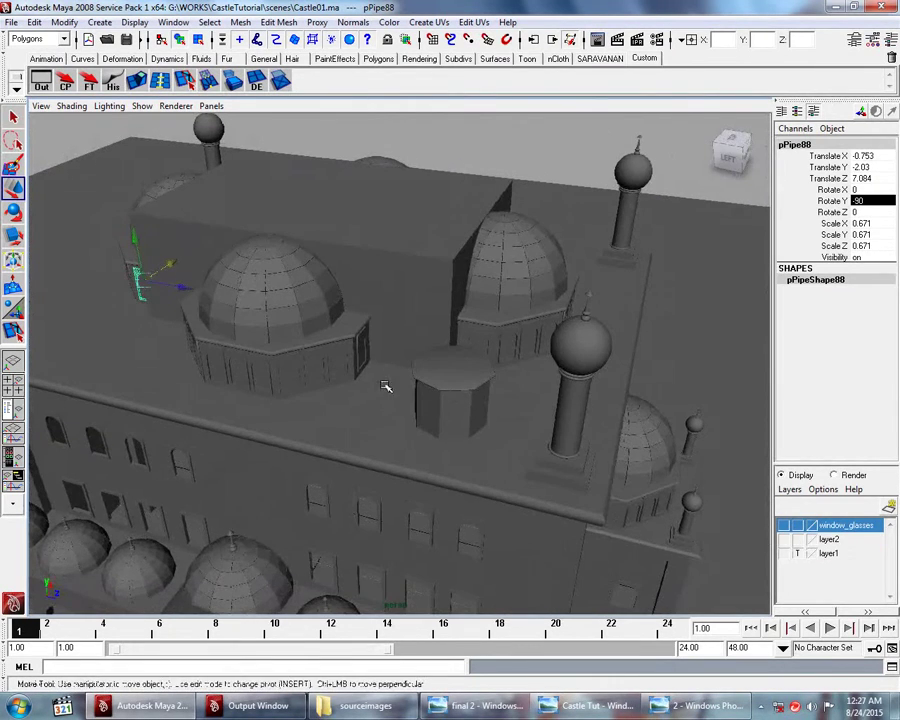
Step: Duplicate a dome tower's window frame and drop the copy onto the octagonal tower
click(469, 334)
alt+drag(473, 402, 462, 428)
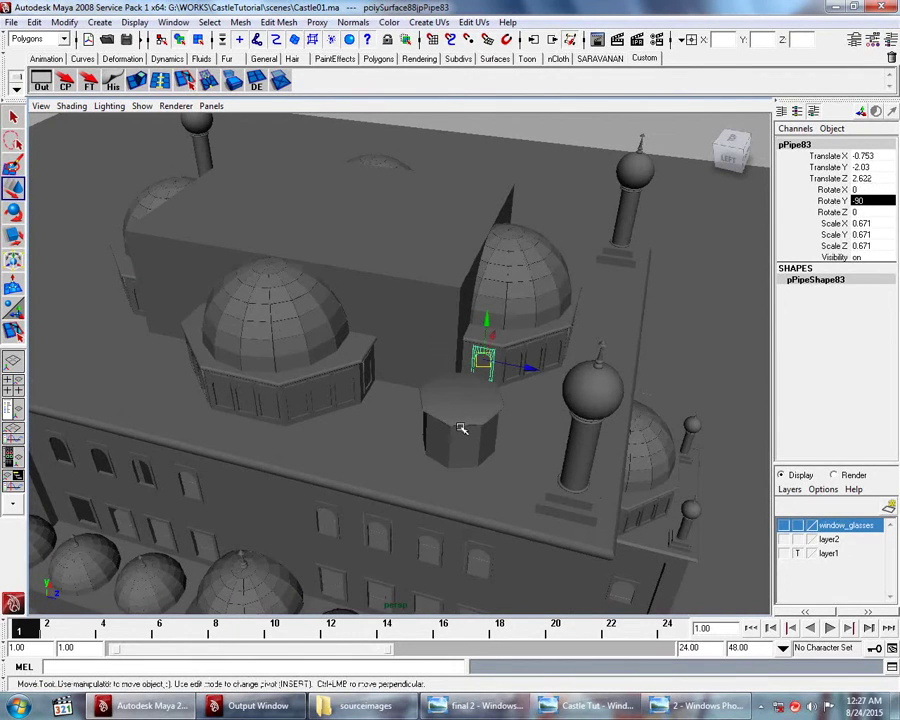
key(ctrl+d)
mouse_move(485, 358)
mouse_down()
mouse_move(475, 421)
mouse_move(450, 418)
mouse_up()
scroll(472, 430, up, 3)
scroll(468, 410, up, 3)
key(space)
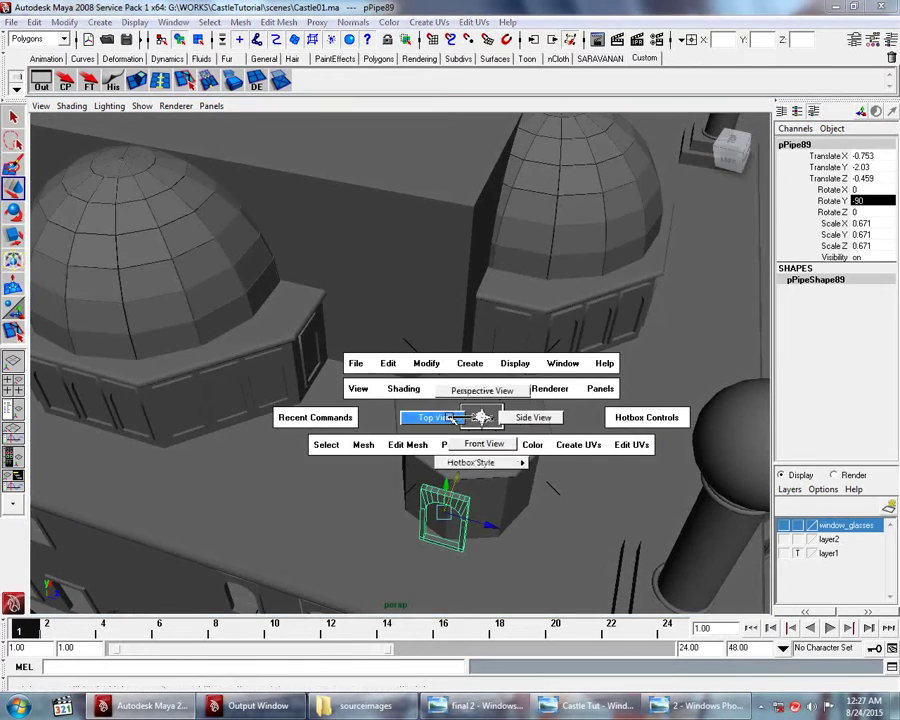
Step: In wireframe top view, rotate the window copy to about -112 Y and set it flush on the octagon's left edge
key(4)
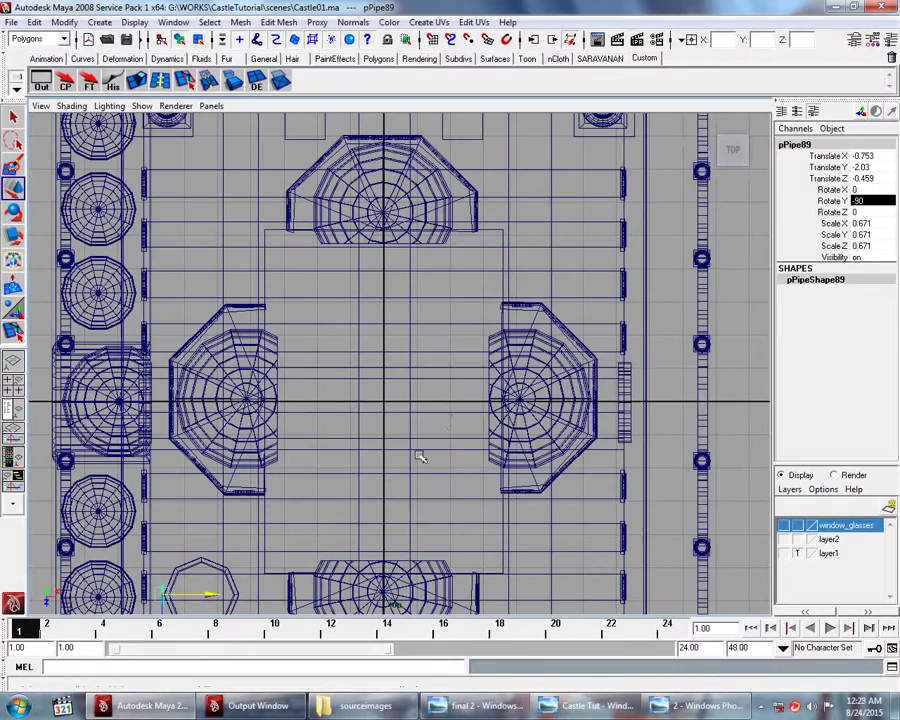
scroll(412, 463, up, 2)
scroll(414, 464, up, 3)
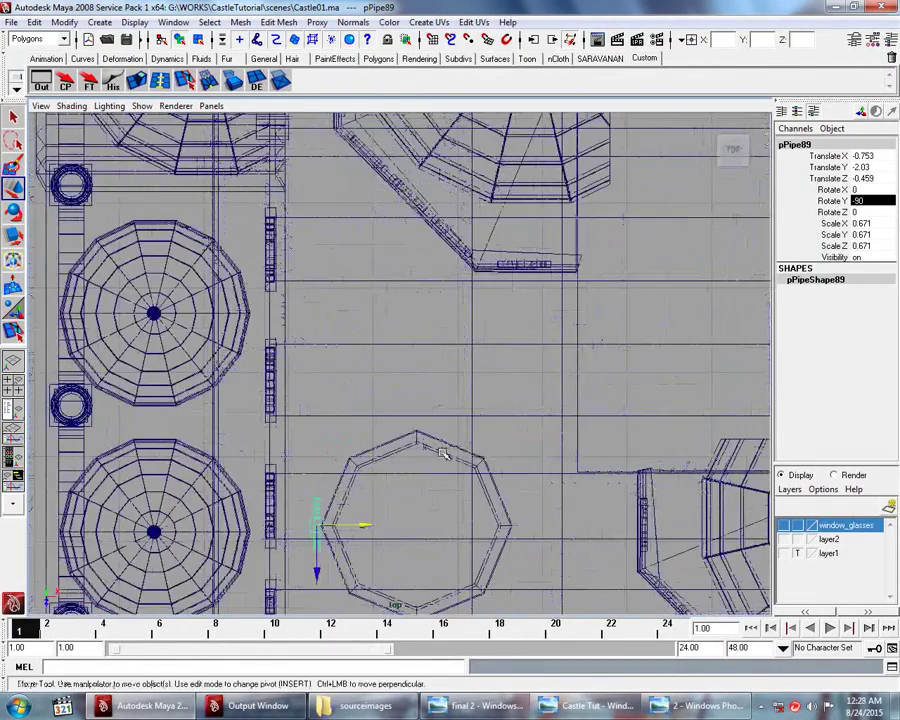
scroll(412, 458, up, 2)
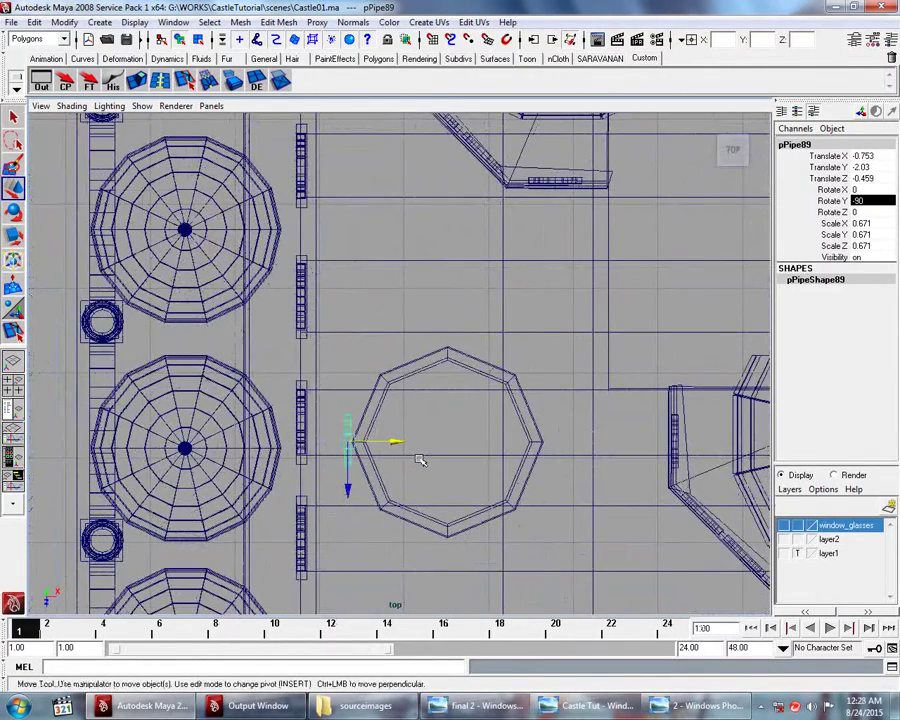
key(e)
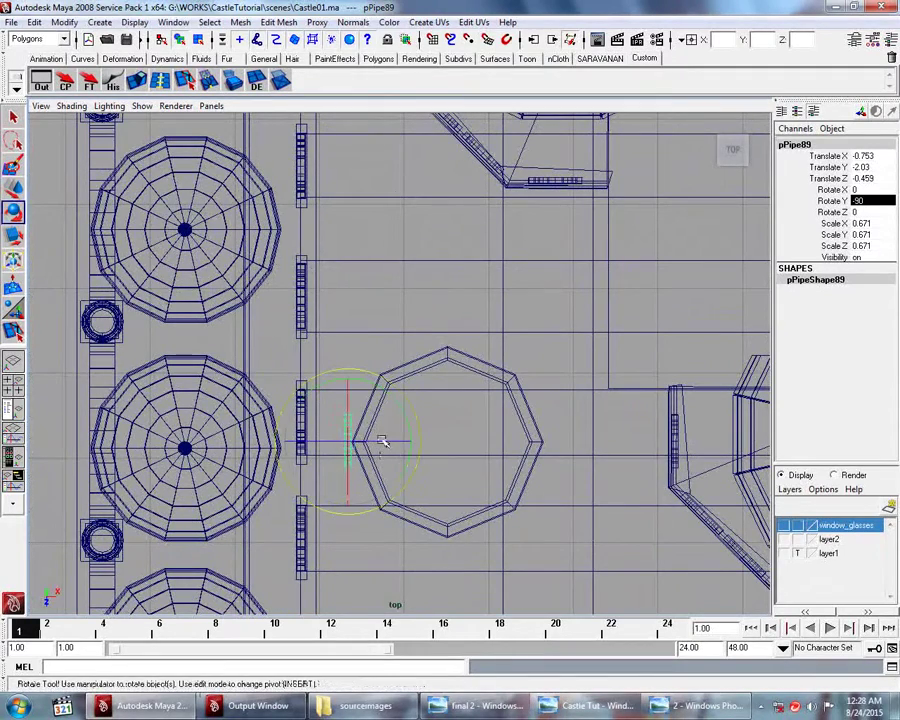
drag(402, 408, 402, 426)
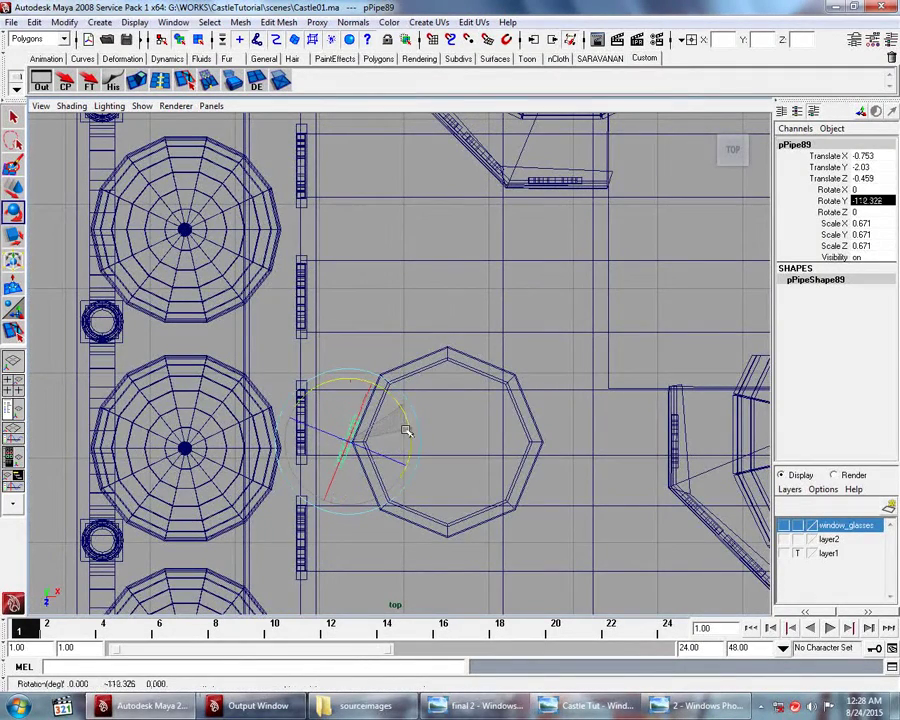
key(w)
scroll(394, 436, up, 2)
drag(326, 481, 346, 433)
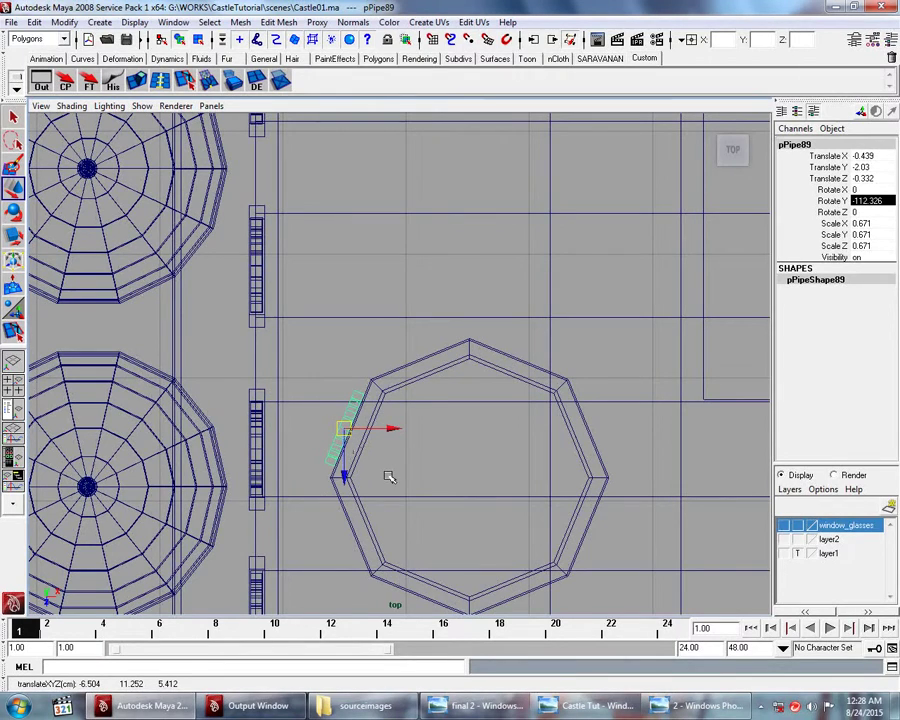
drag(344, 430, 354, 438)
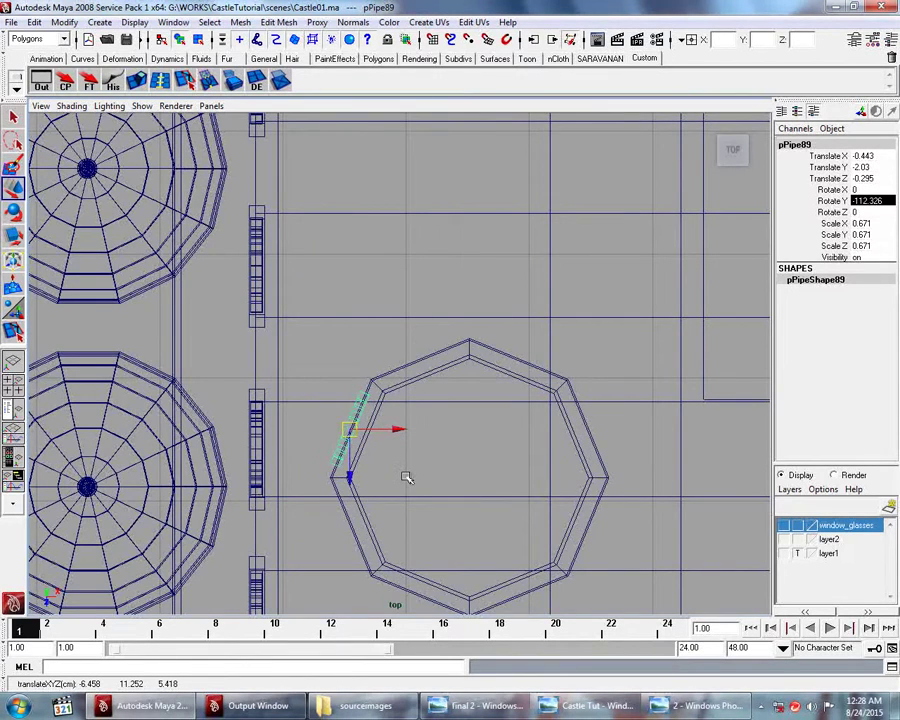
Step: Move the window's pivot to the octagon's centre and reselect the octagonal tower
key(Insert)
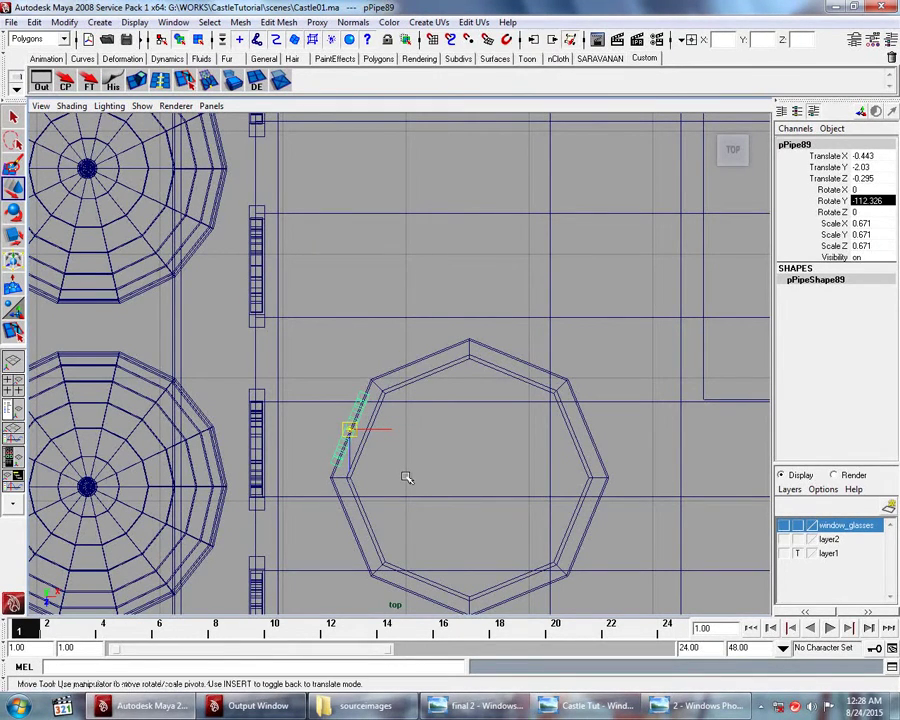
mouse_move(348, 430)
mouse_down()
mouse_move(372, 447)
mouse_move(469, 476)
mouse_up()
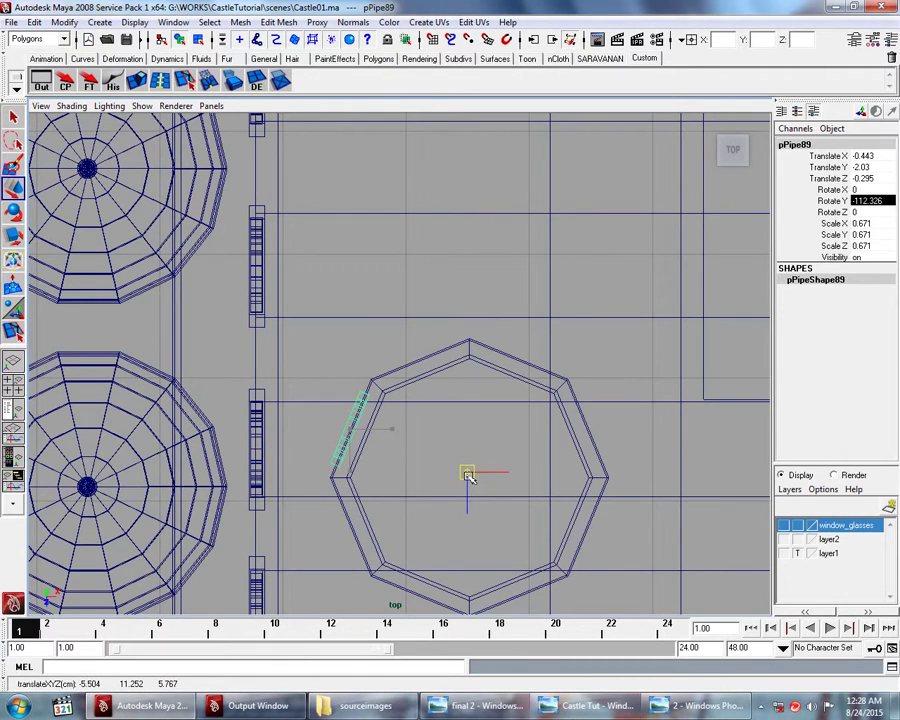
drag(470, 478, 469, 481)
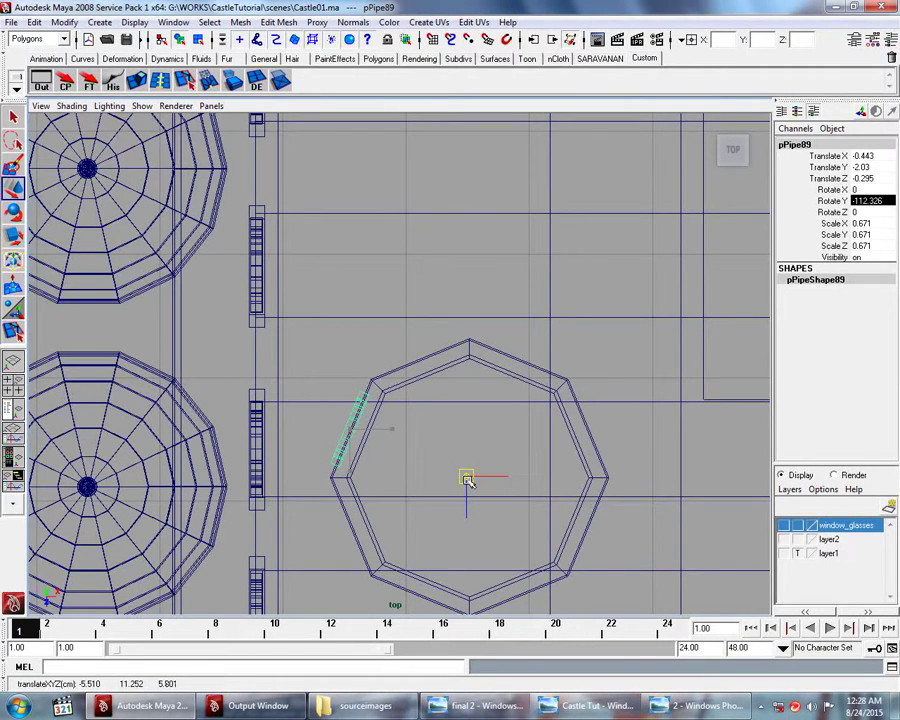
key(Insert)
click(496, 364)
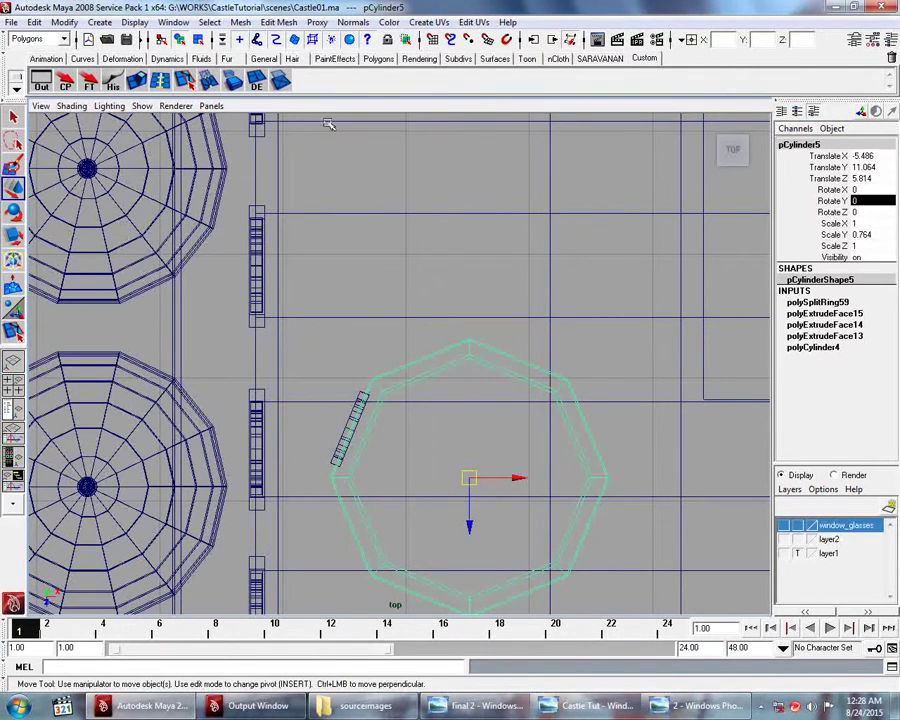
Step: Split the octagon's top vertex-to-vertex top-to-bottom and left-to-right, then select pPipe89
click(159, 82)
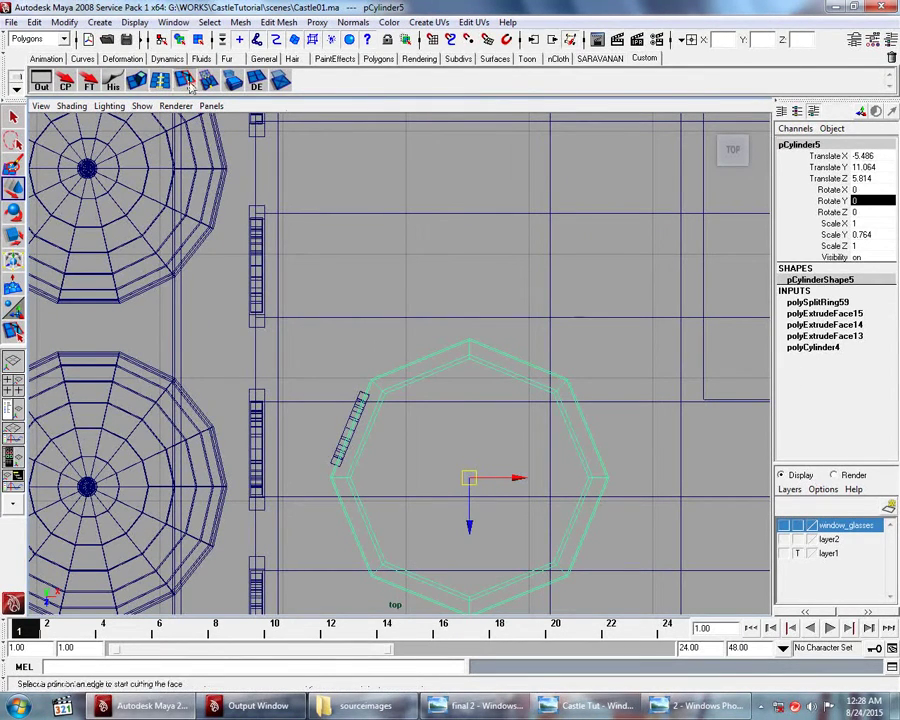
click(472, 350)
click(468, 595)
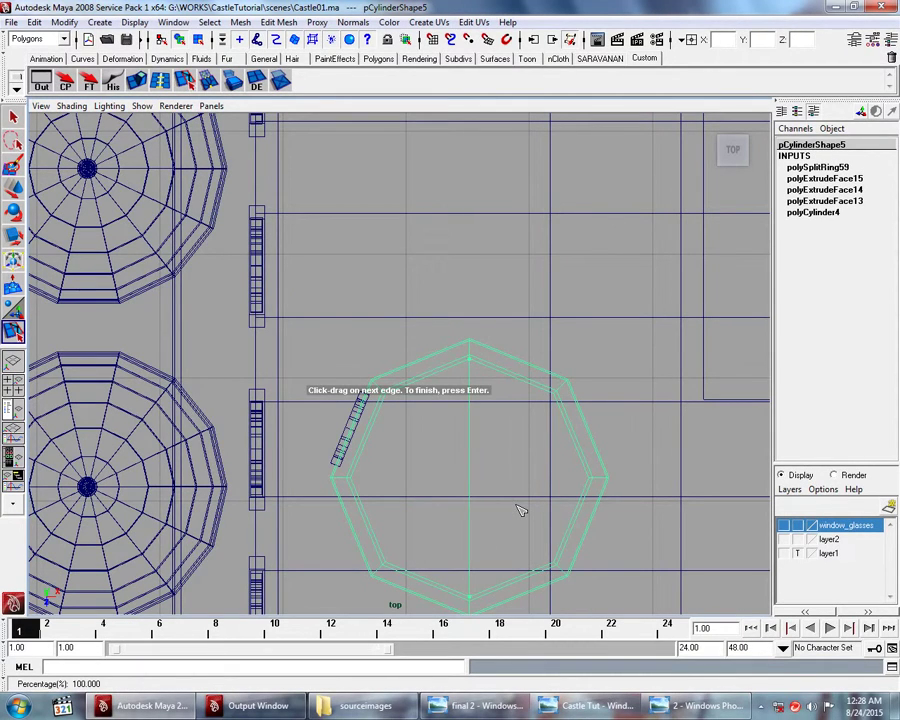
key(Return)
key(y)
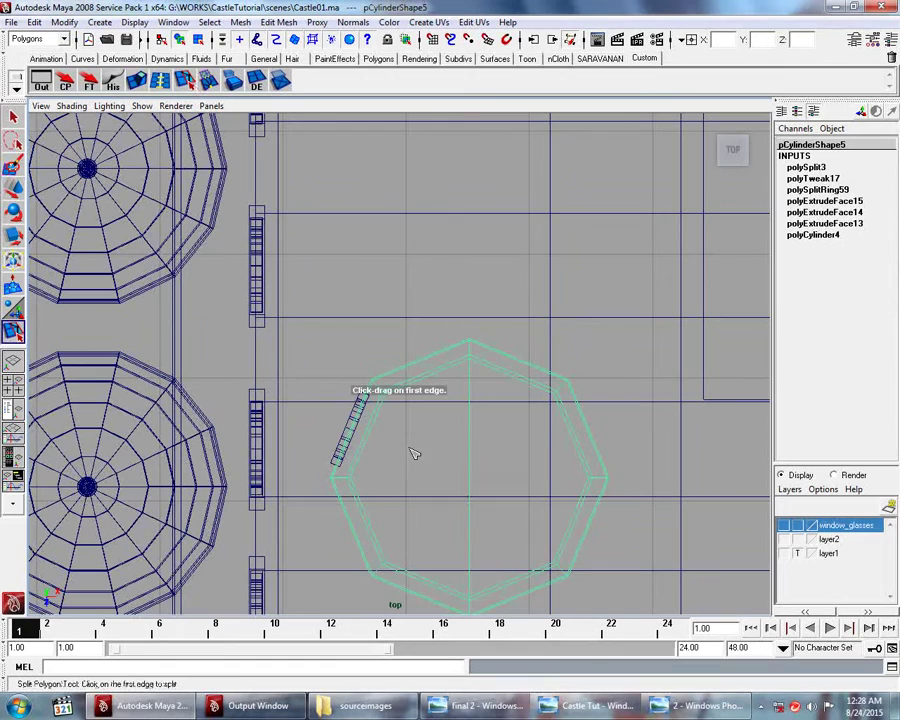
click(362, 476)
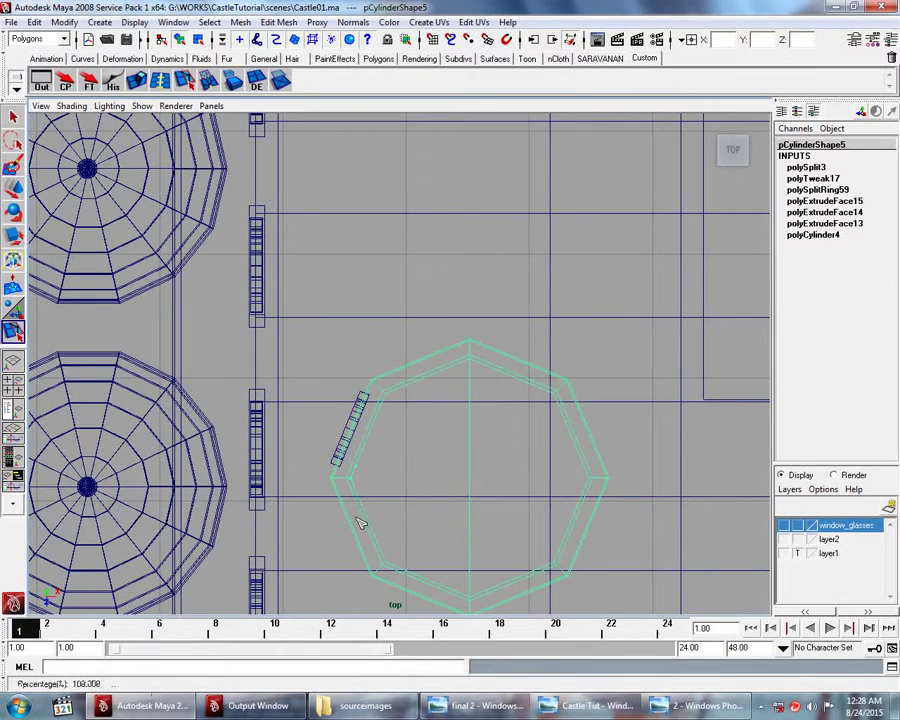
click(594, 481)
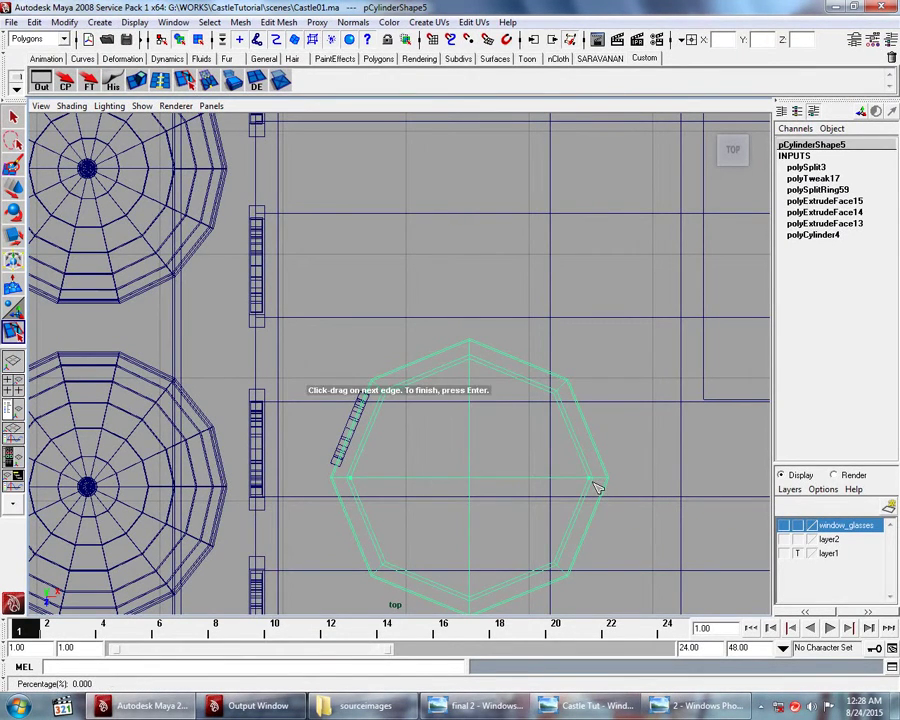
key(Return)
click(349, 424)
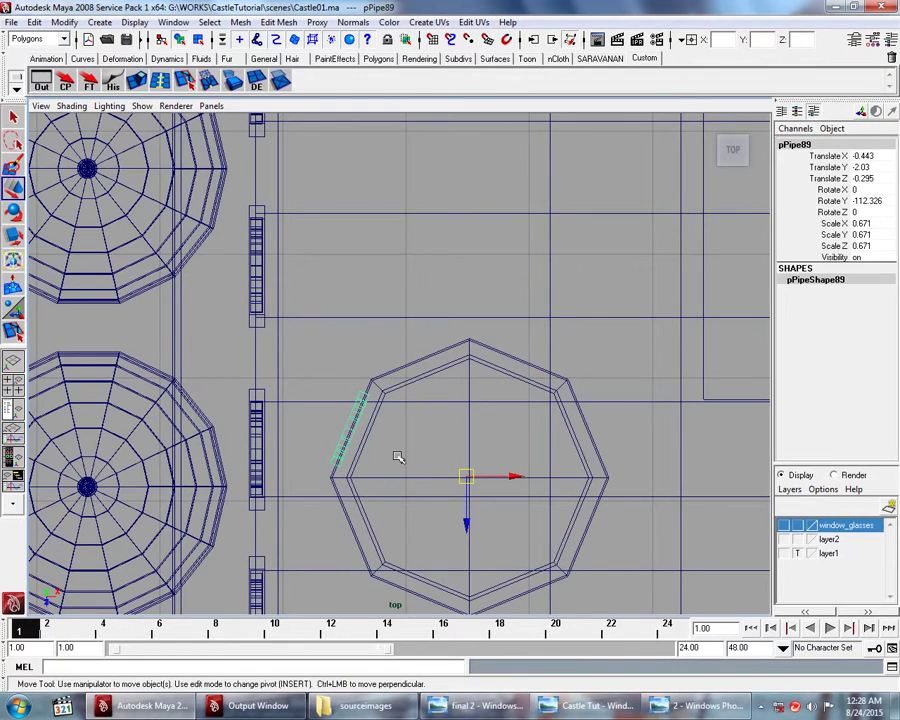
Step: Snap pPipe89's pivot to the centre of the octagonal tower
key(Insert)
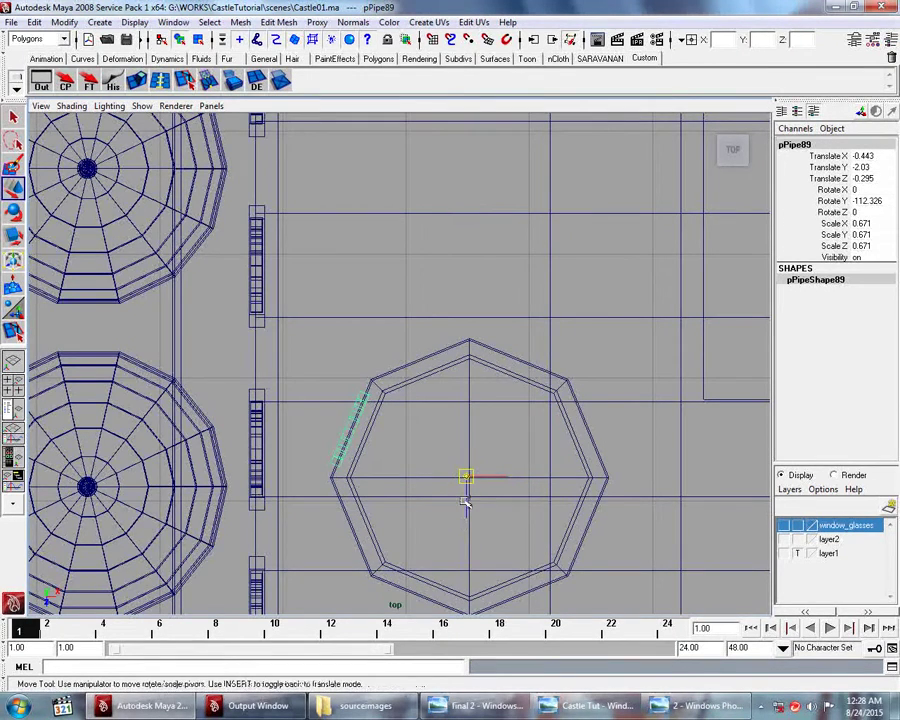
scroll(462, 498, up, 3)
drag(506, 544, 511, 550)
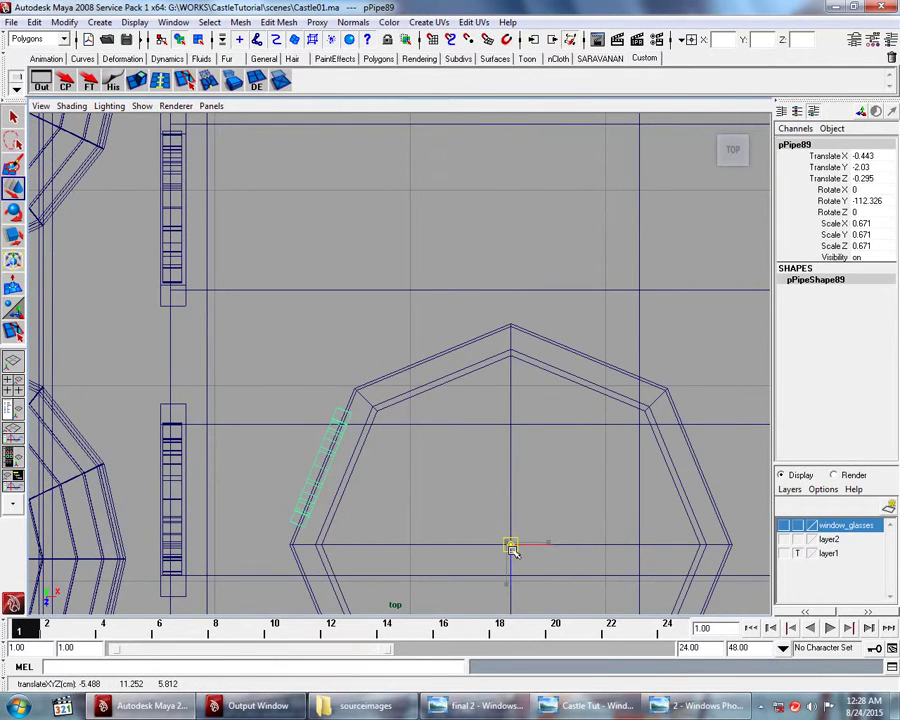
key(Insert)
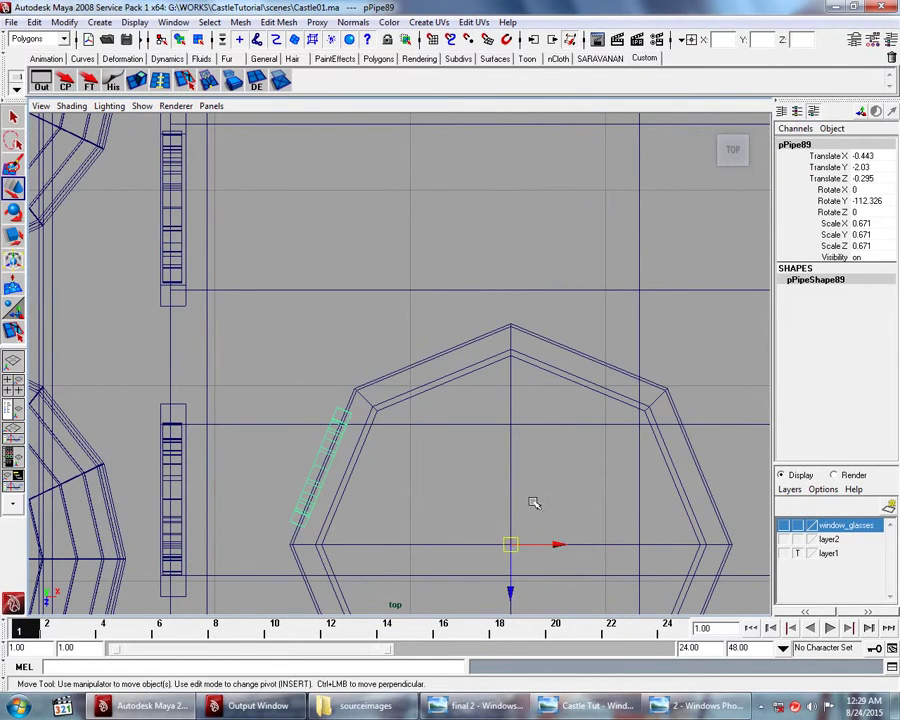
scroll(530, 490, down, 5)
scroll(483, 470, up, 3)
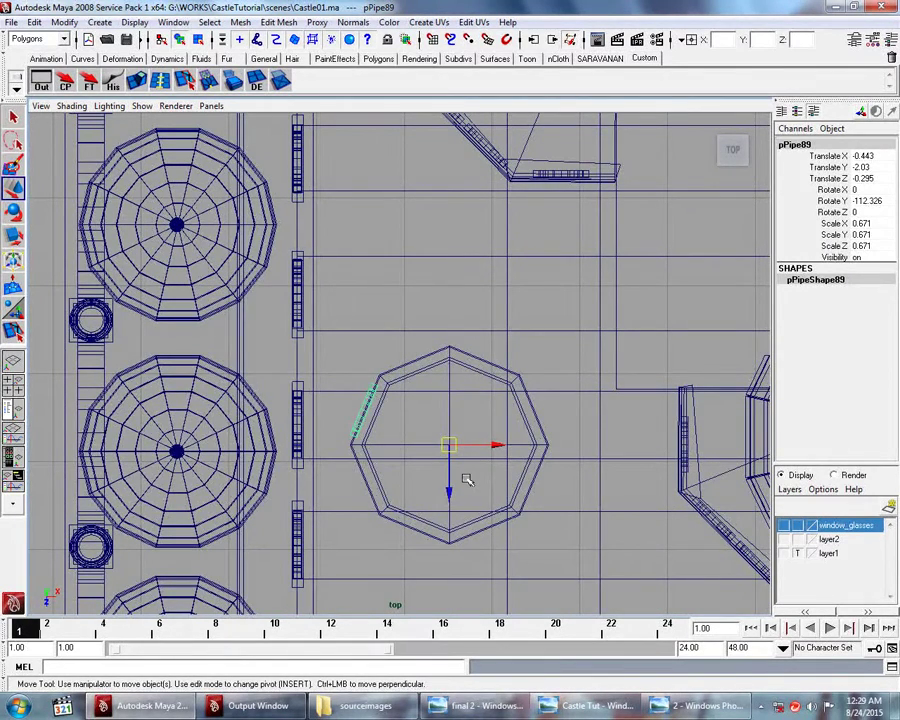
Step: Test a duplicated window rotating around the tower, then undo the copy and rotation
key(ctrl+d)
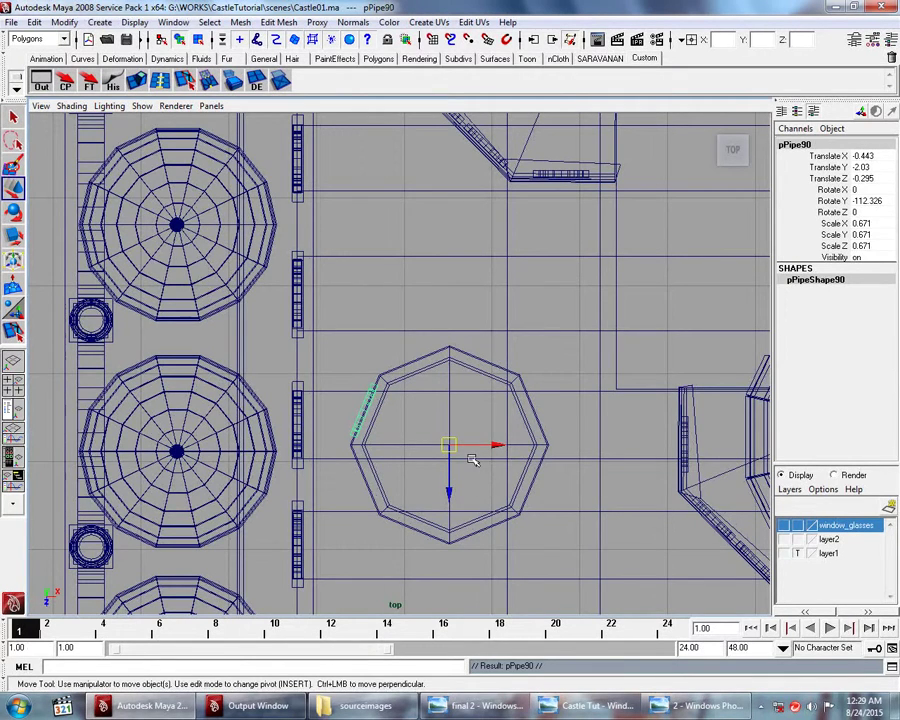
key(e)
drag(466, 382, 507, 411)
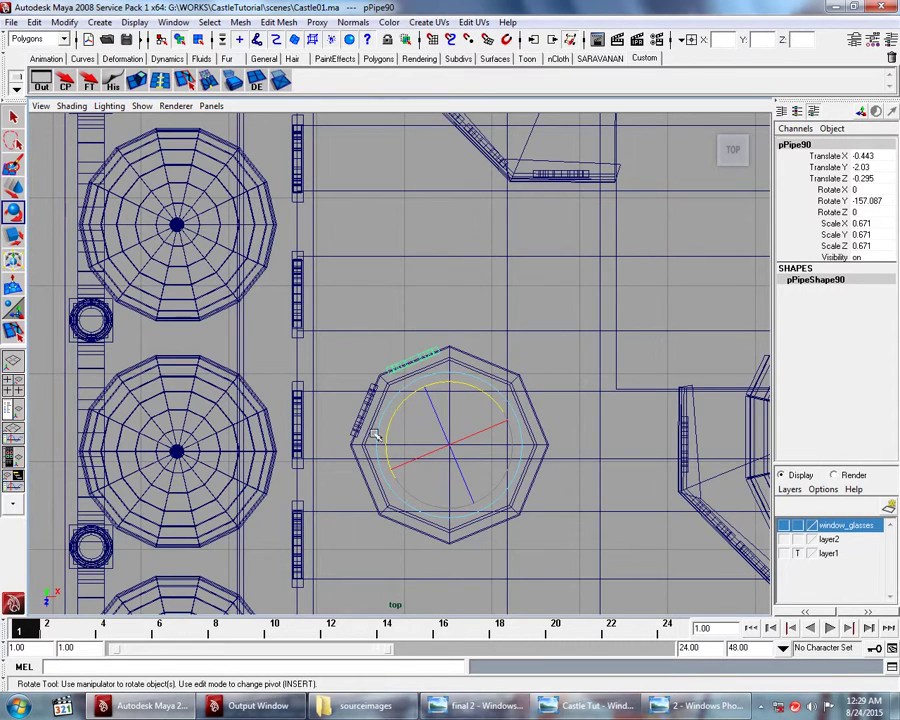
drag(372, 428, 375, 435)
key(ctrl+z)
key(ctrl+z)
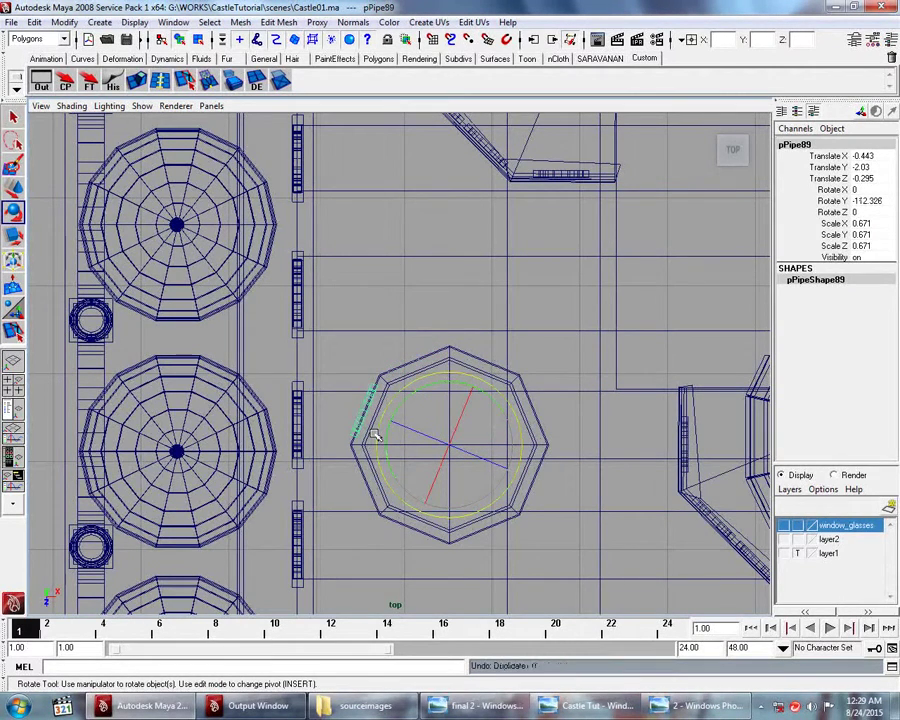
drag(397, 410, 401, 408)
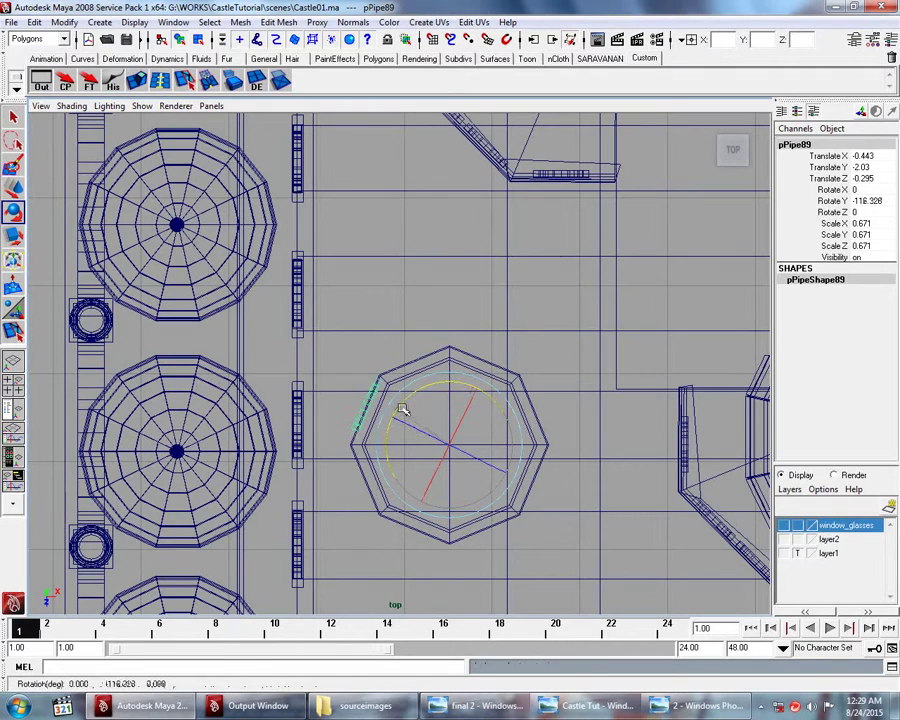
key(ctrl+z)
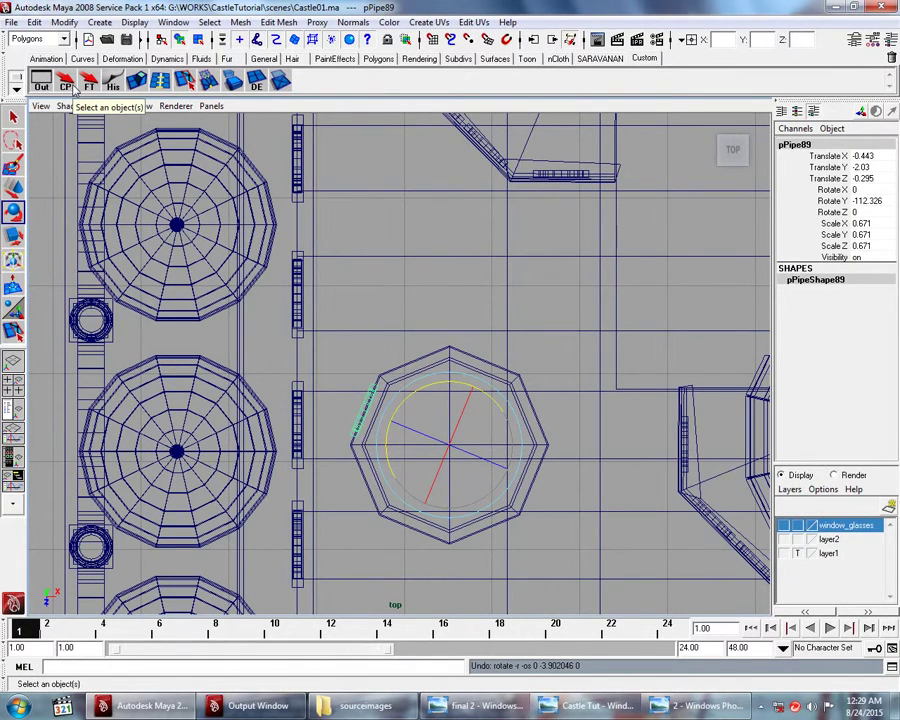
Step: Freeze pPipe89's transforms to zero translate and rotate, then test and undo a rotated copy
click(66, 87)
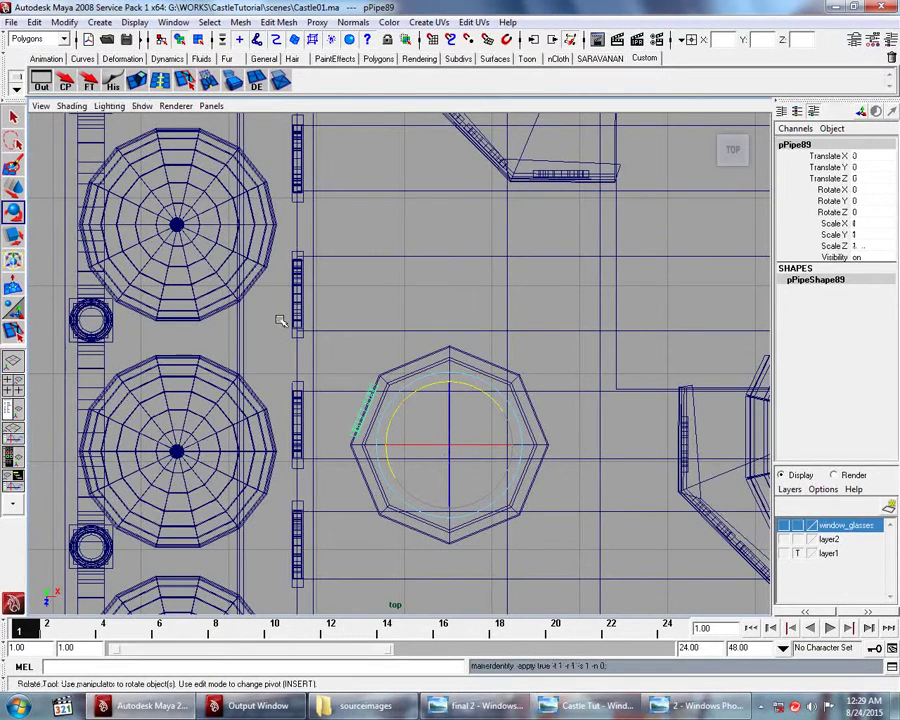
key(ctrl+d)
drag(404, 404, 448, 398)
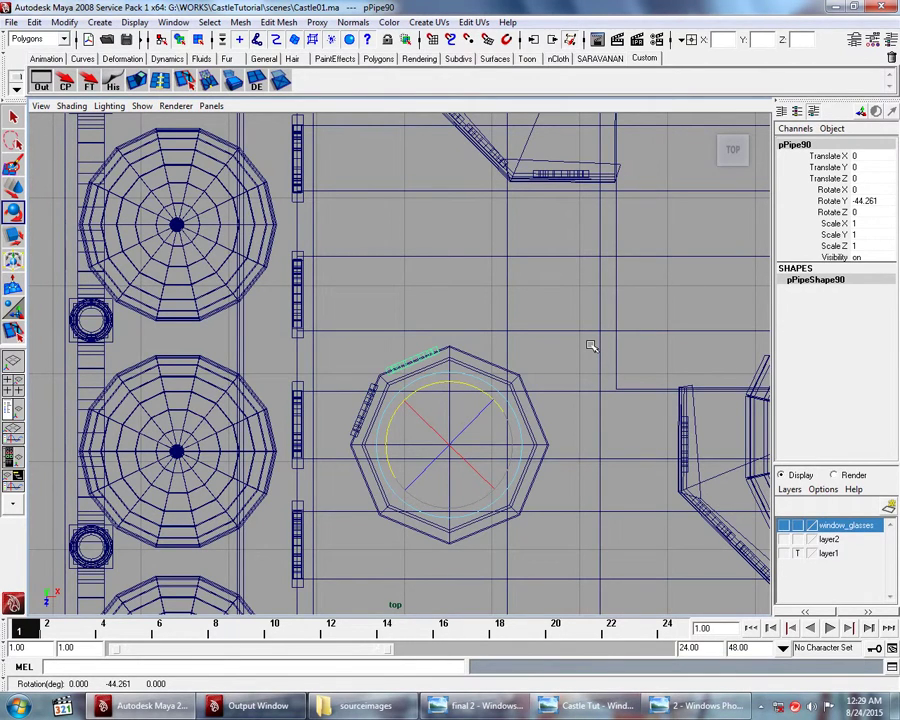
key(ctrl+z)
key(ctrl+z)
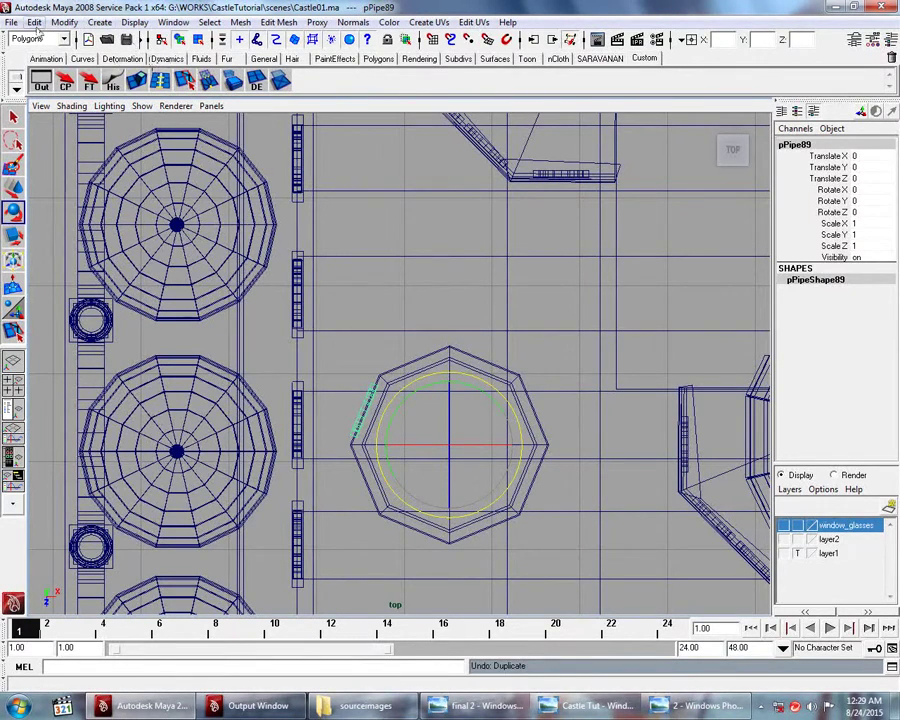
Step: Run Duplicate Special as Copy with reset settings, Rotate Y -45 and 7 copies
click(34, 22)
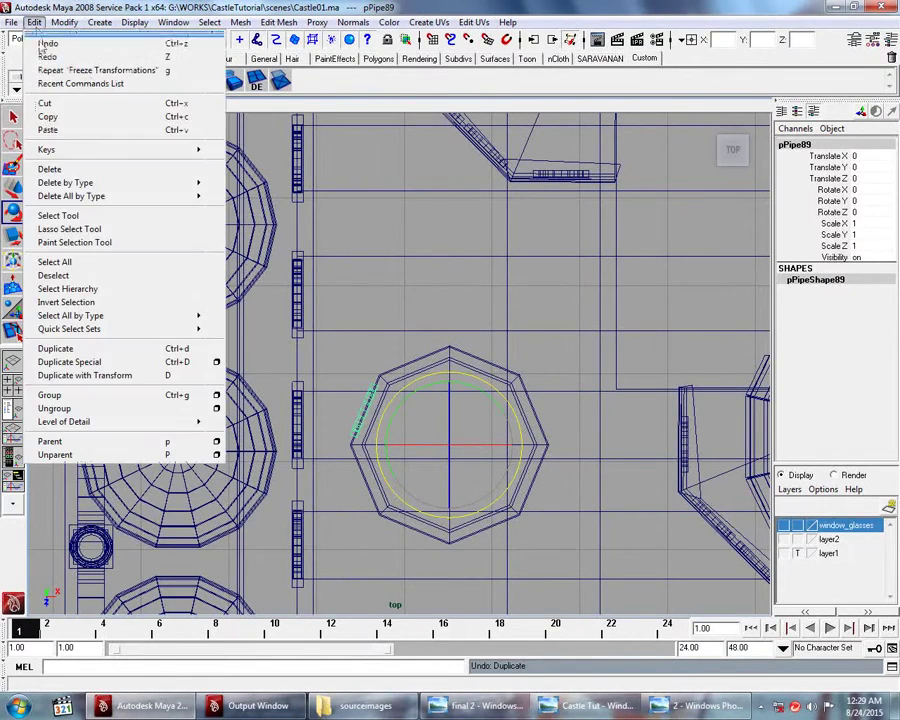
click(216, 362)
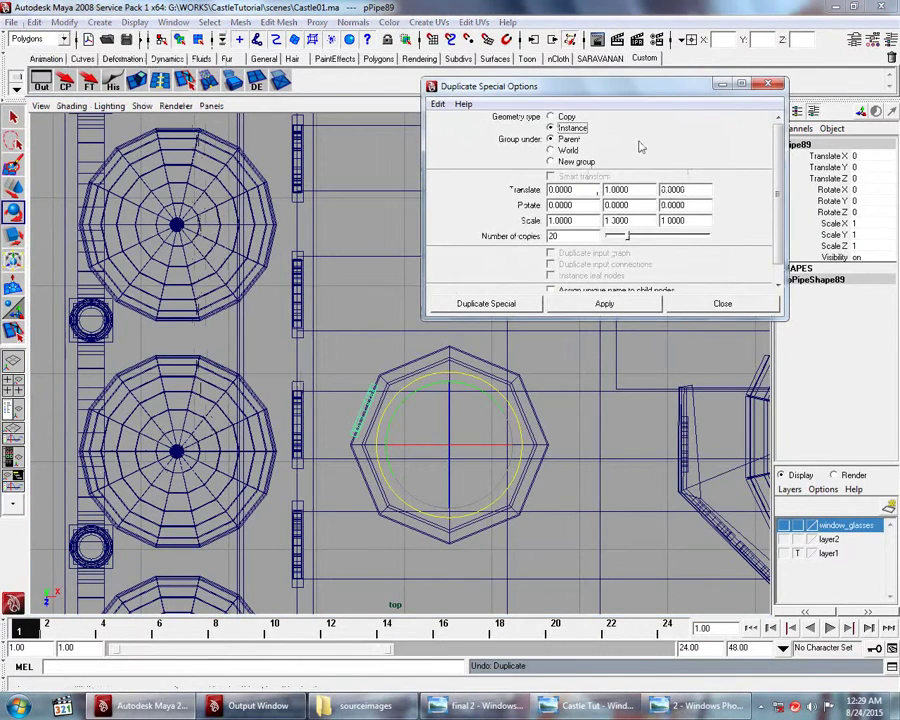
click(561, 101)
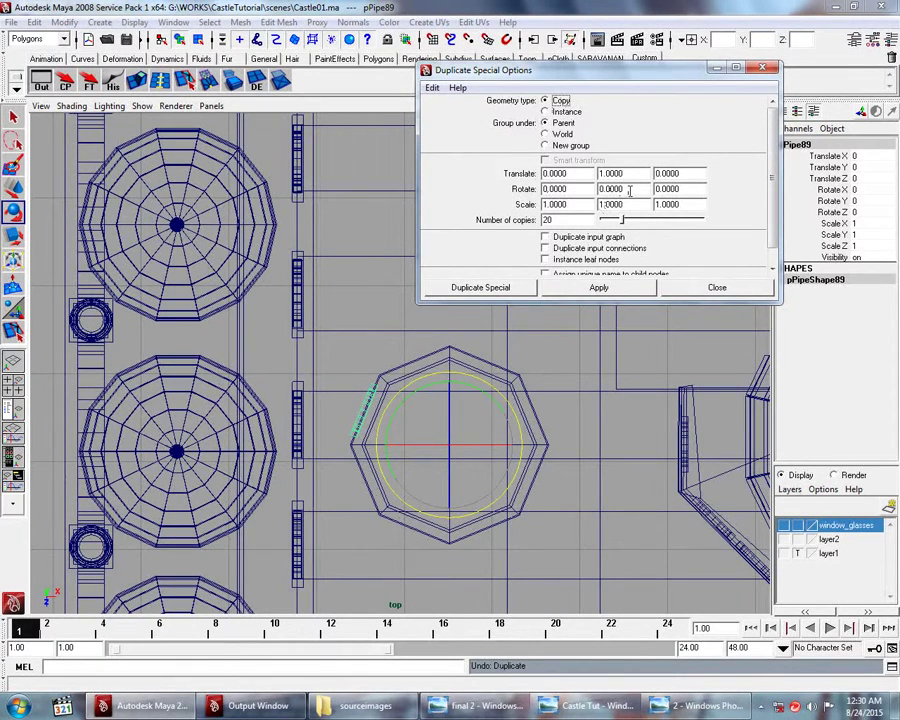
double_click(610, 173)
click(432, 88)
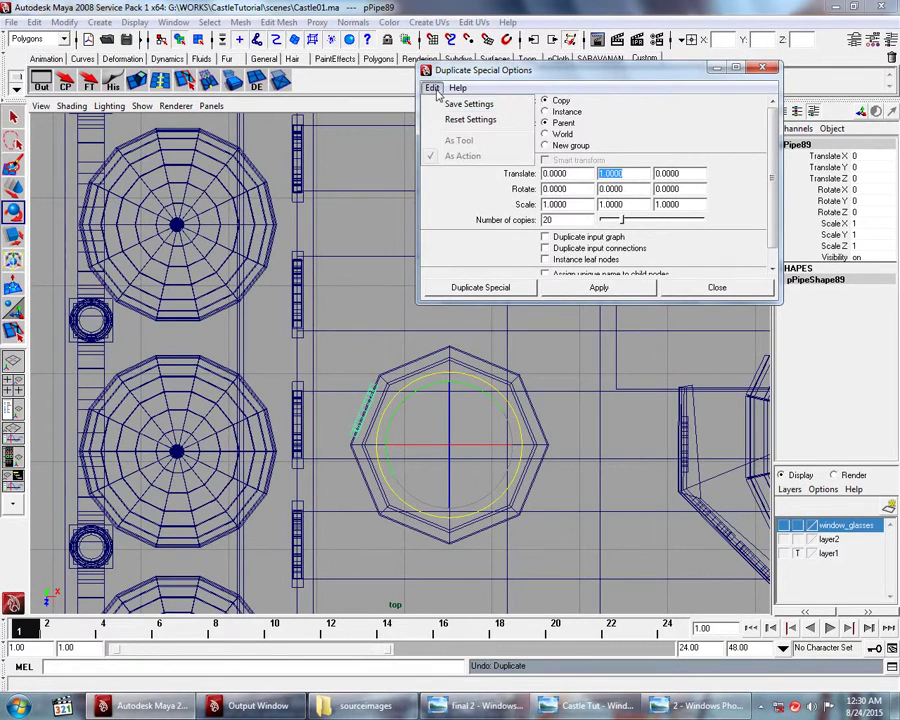
click(470, 120)
double_click(629, 187)
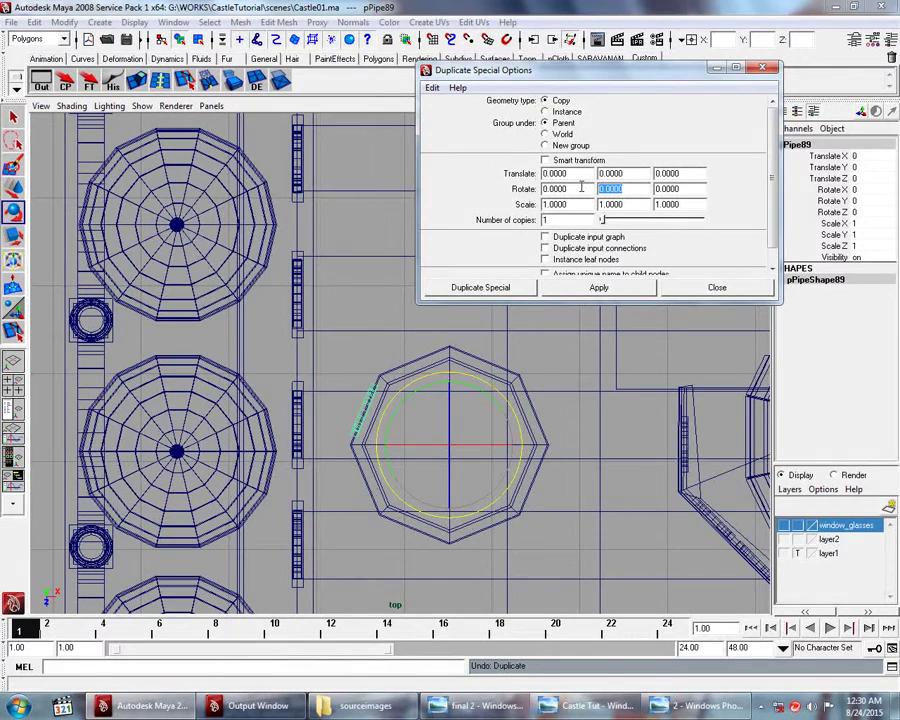
text(-45)
double_click(575, 220)
key(Return)
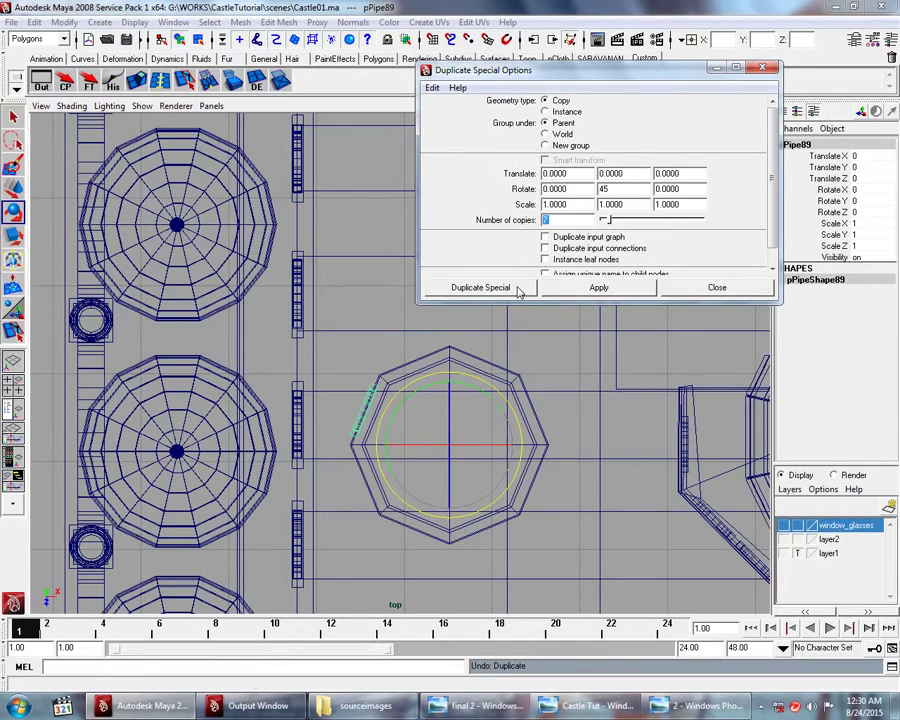
click(516, 288)
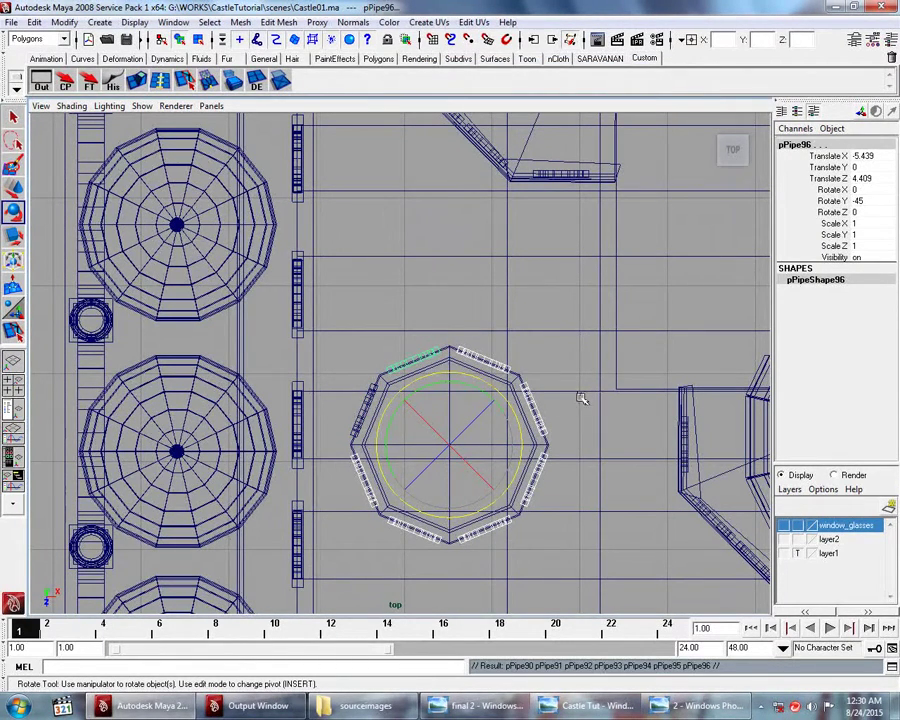
Step: Select the horizontal split edges crossing the octagonal tower's top
key(w)
scroll(546, 416, up, 2)
scroll(552, 418, up, 2)
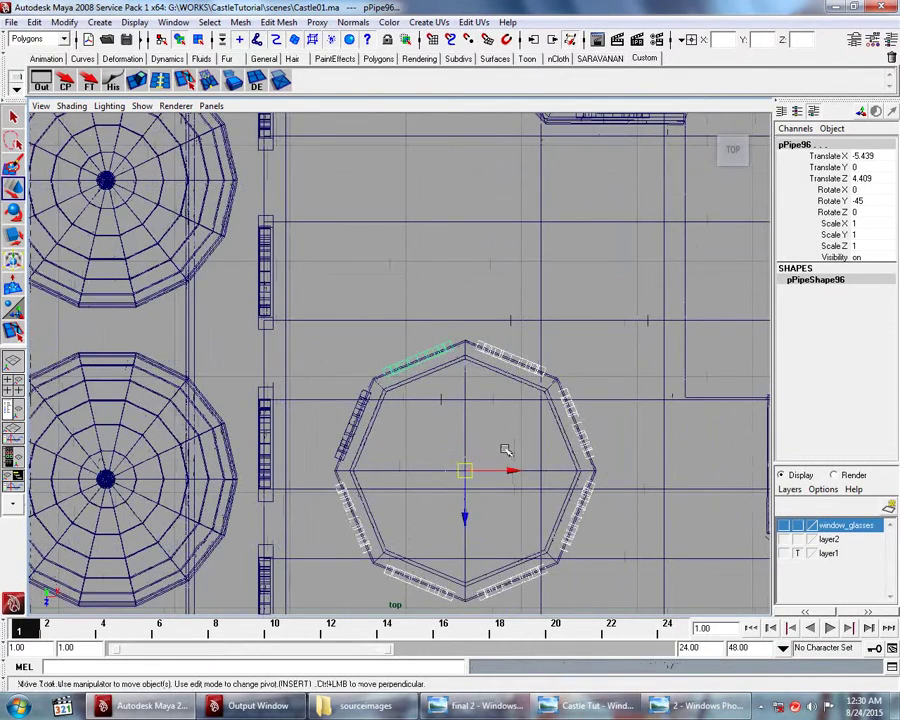
right_drag(505, 450, 488, 418)
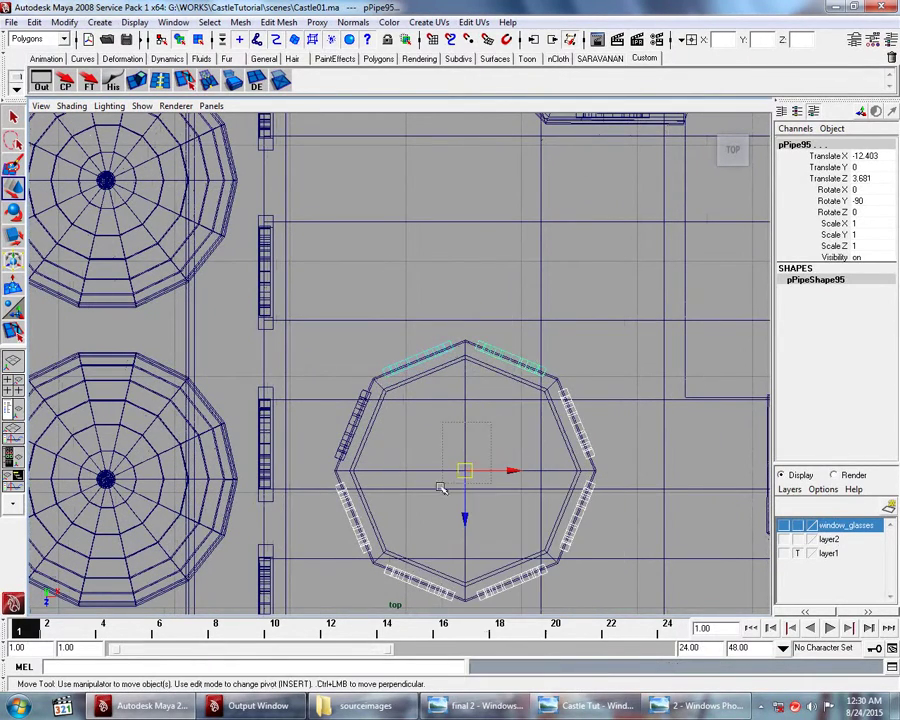
click(438, 487)
click(458, 460)
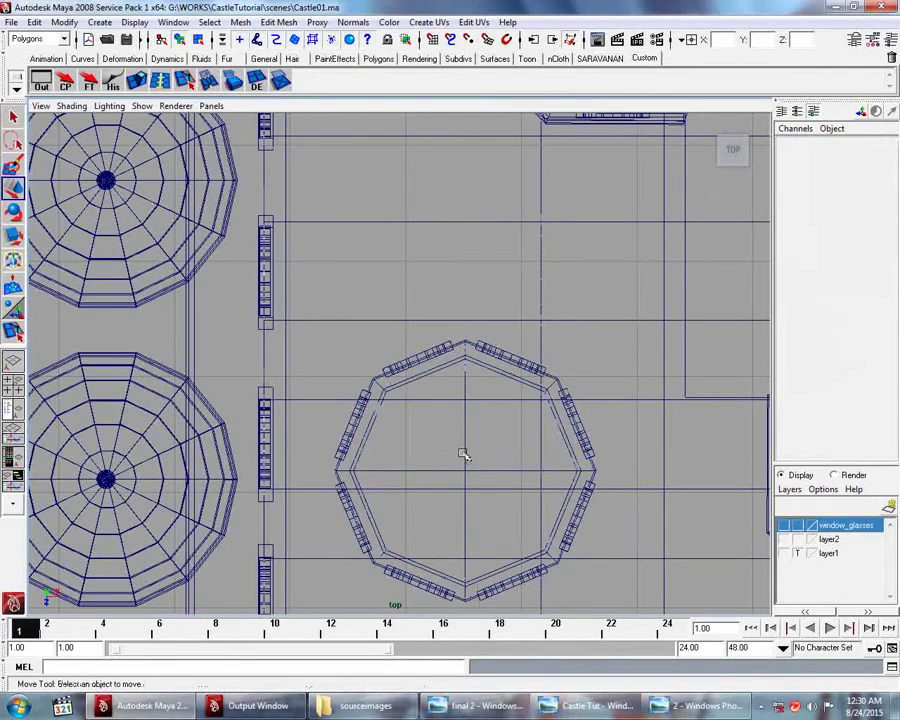
click(465, 452)
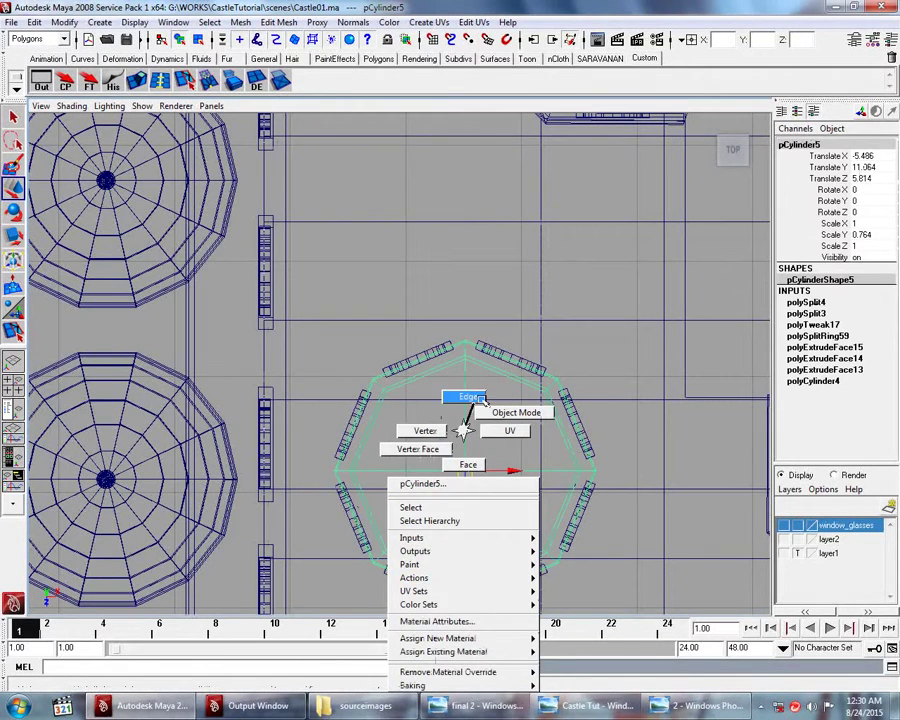
right_drag(447, 449, 465, 397)
click(456, 470)
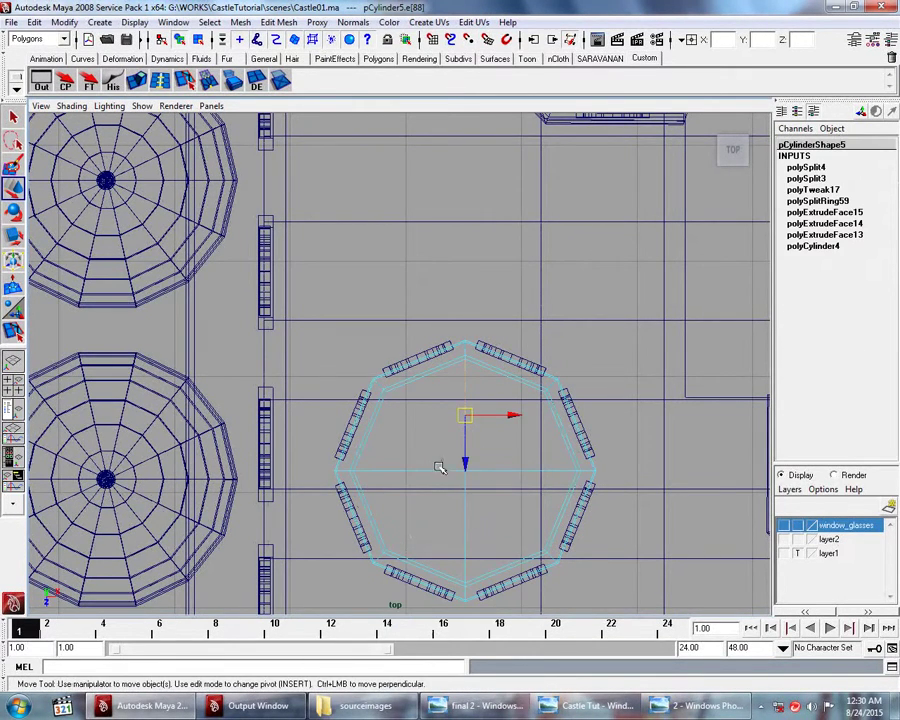
click(438, 472)
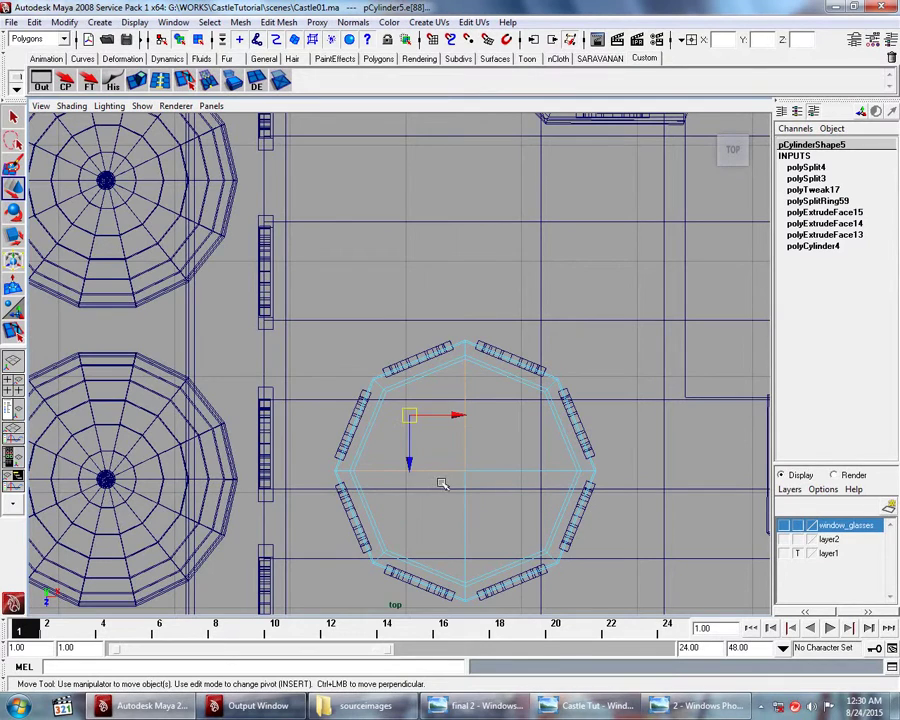
double_click(505, 472)
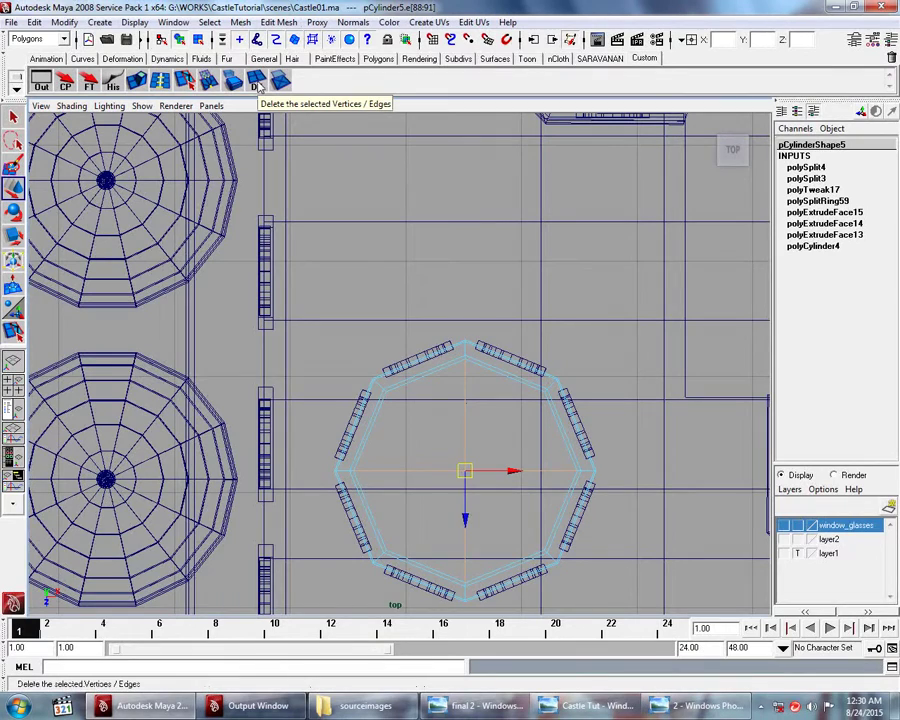
Step: Delete the selected edges and view the scene in perspective with smooth shading
click(258, 84)
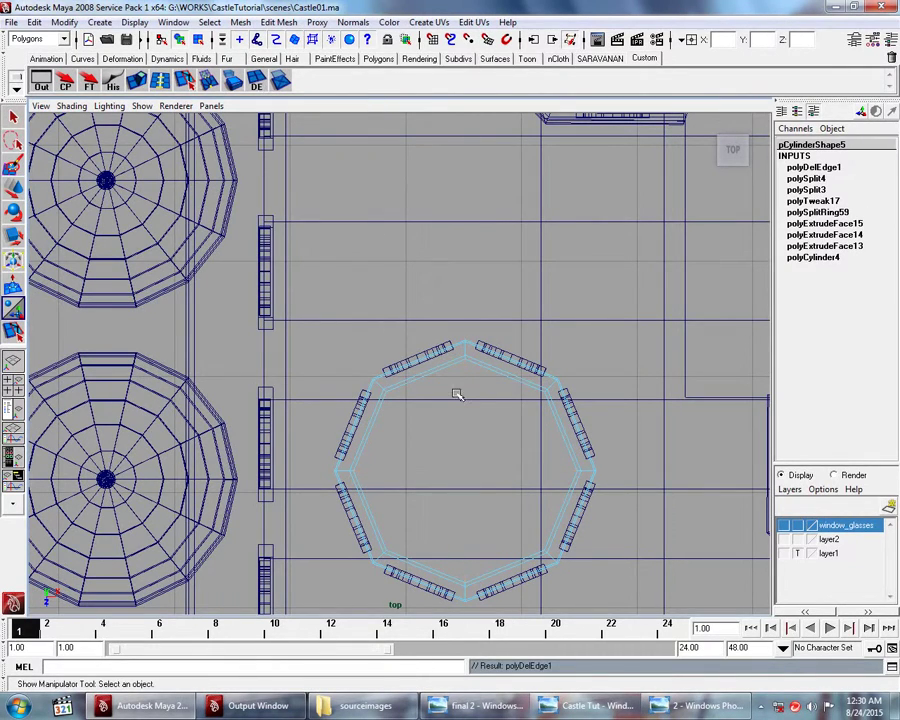
key(space)
drag(456, 393, 488, 261)
key(5)
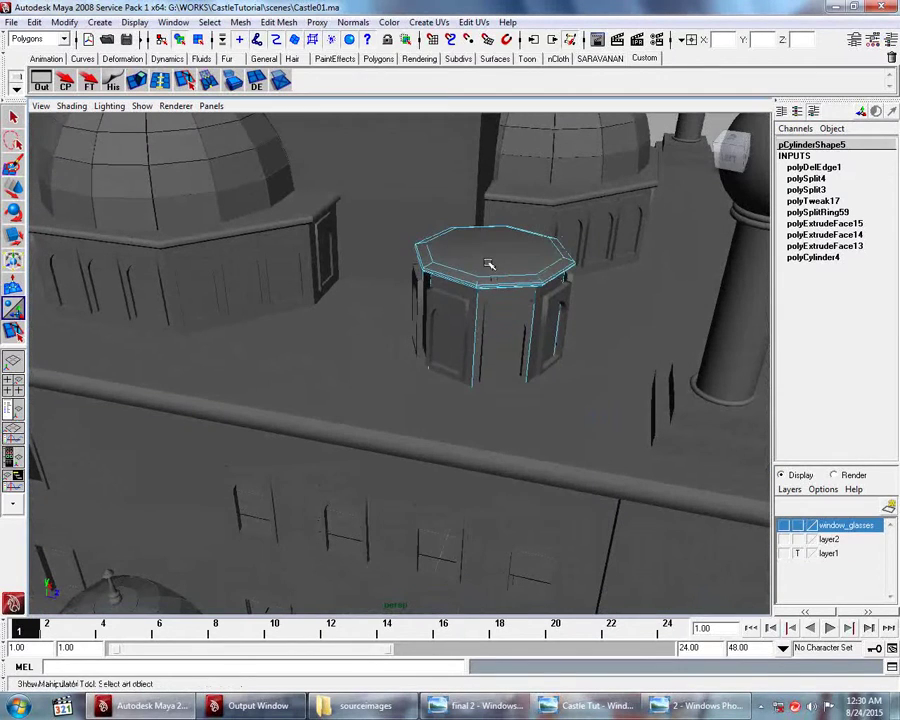
Step: Undo the edge deletion and recent window duplication, back toward the single window piece
mouse_move(488, 261)
right_down()
mouse_move(496, 275)
mouse_move(534, 278)
right_up()
click(496, 275)
alt+drag(534, 278, 520, 287)
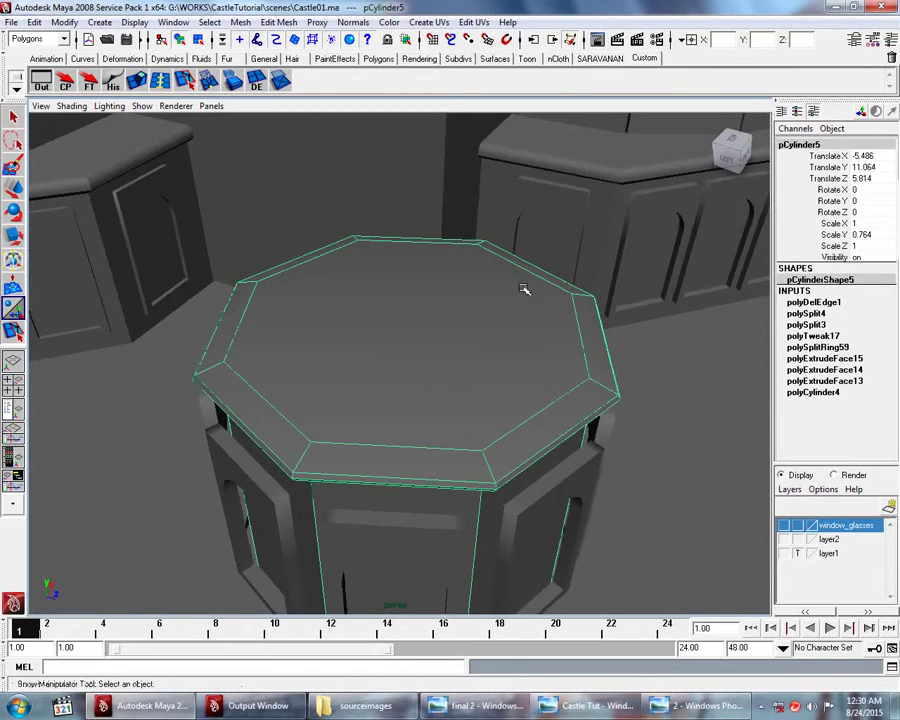
click(407, 526)
click(392, 478)
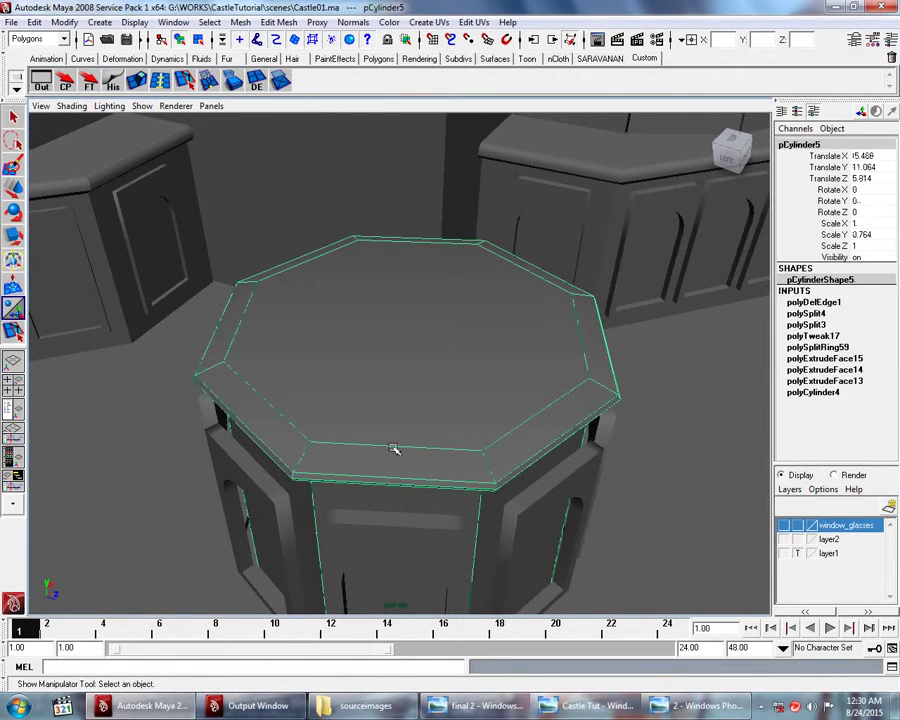
key(ctrl+z)
key(ctrl+z)
key(ctrl+z)
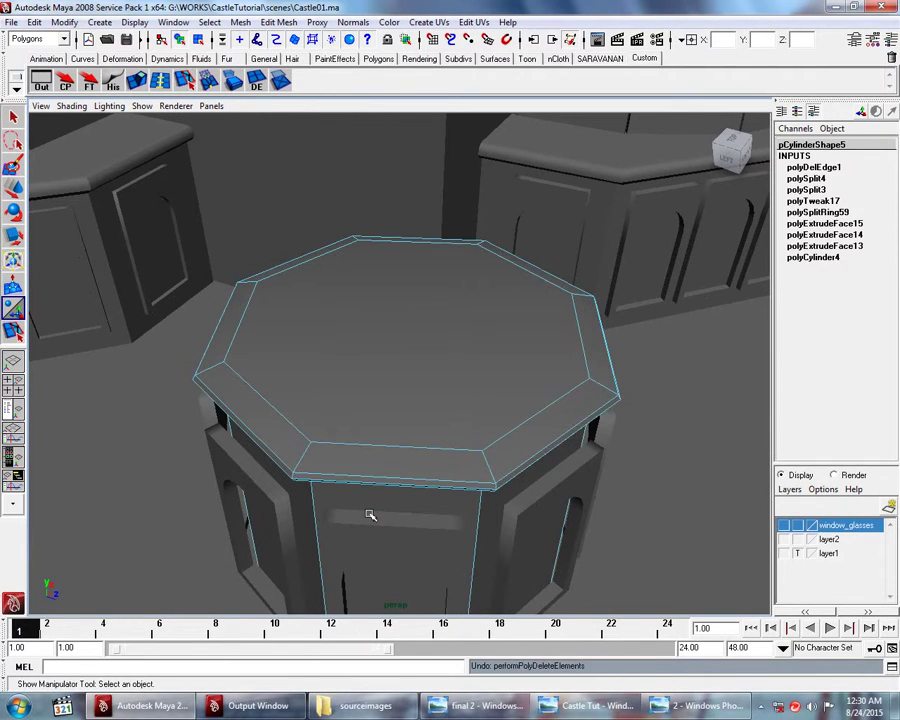
key(ctrl+z)
key(ctrl+z)
key(ctrl+z)
key(ctrl+z)
key(ctrl+z)
key(ctrl+z)
key(ctrl+z)
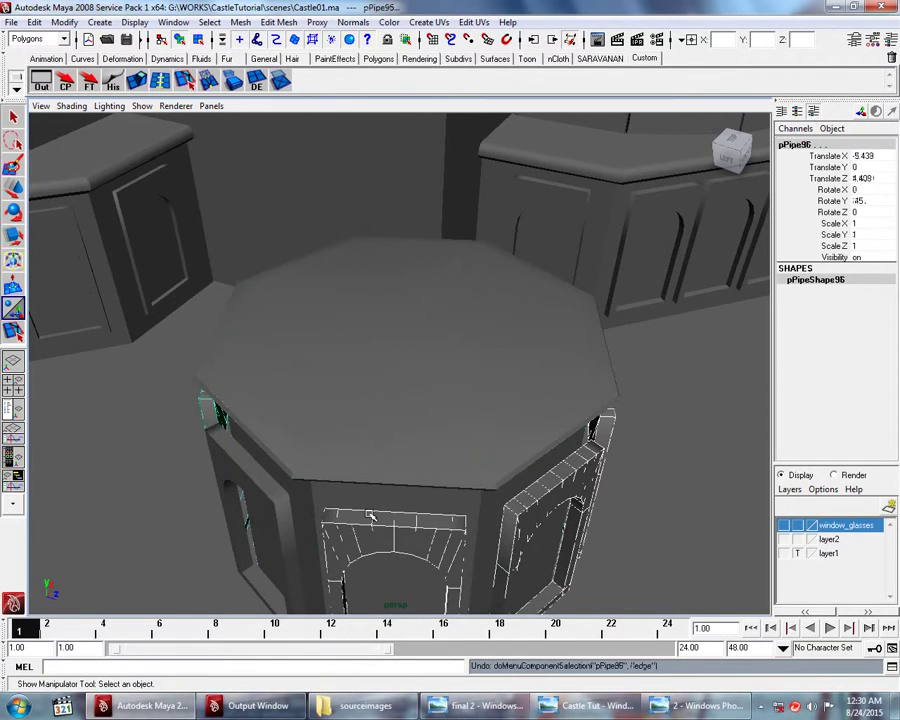
key(ctrl+z)
Step: Nudge the window piece slightly in Z and X, then frame it in the Top wireframe view
key(w)
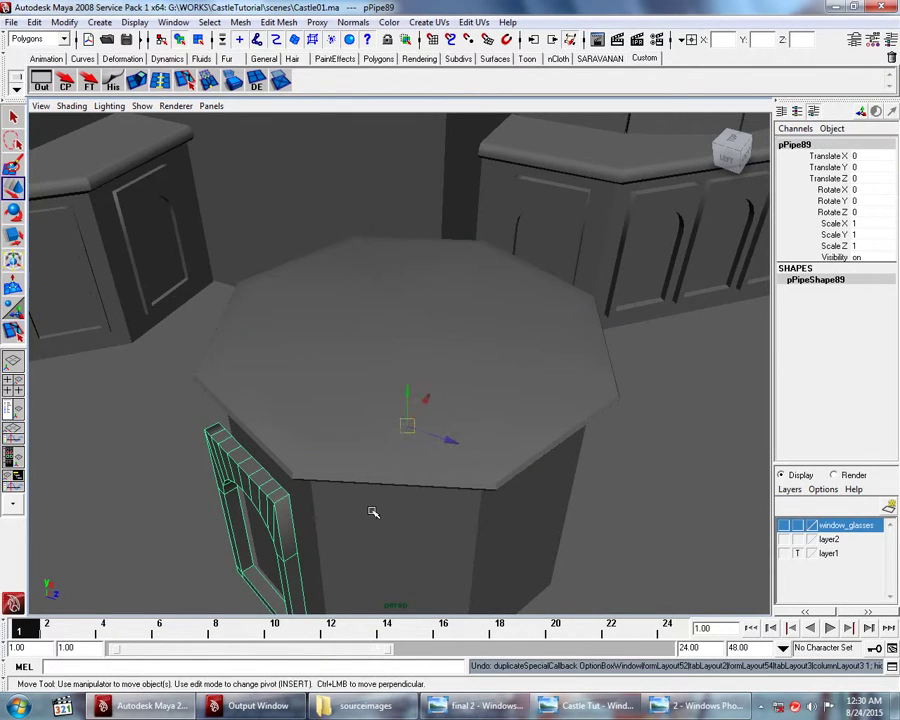
drag(425, 399, 458, 430)
mouse_move(420, 464)
alt+mouse_down()
mouse_move(454, 458)
mouse_move(438, 458)
alt+mouse_up()
key(space)
drag(468, 418, 430, 424)
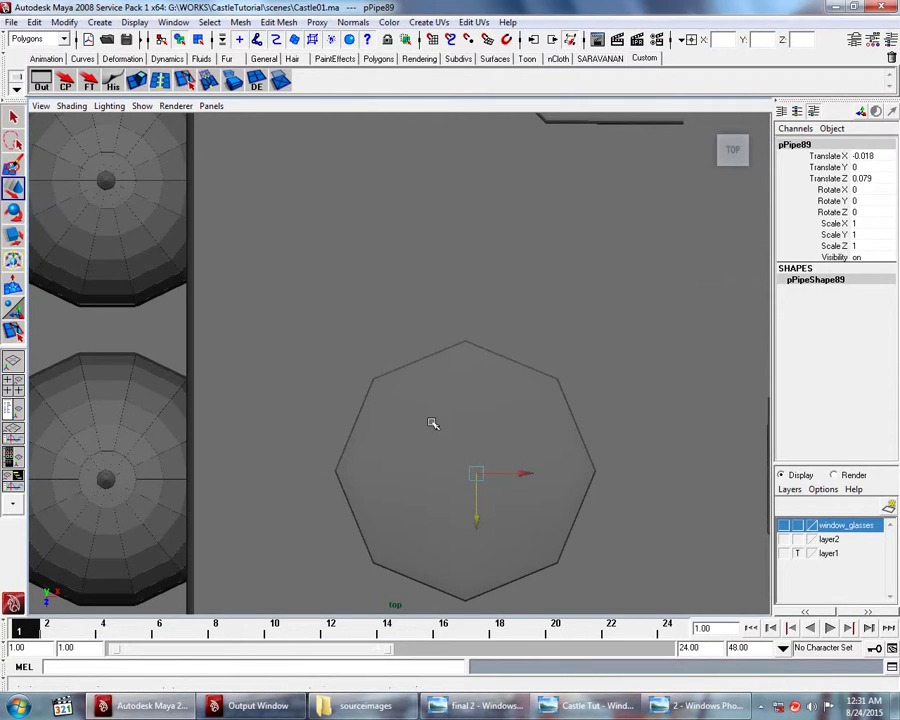
key(4)
scroll(428, 418, up, 2)
scroll(490, 376, up, 2)
scroll(461, 417, up, 2)
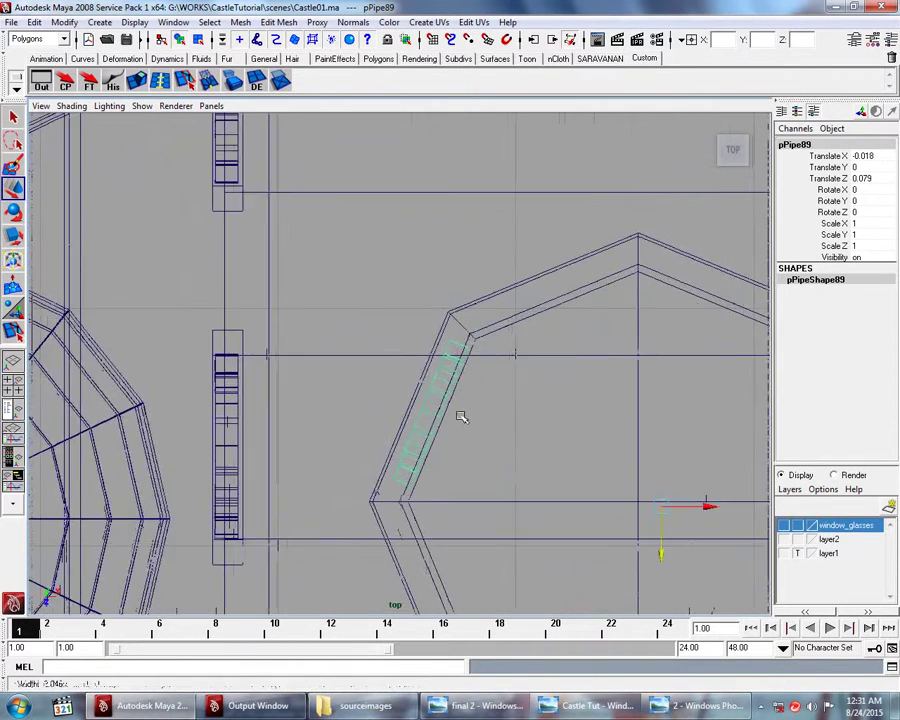
scroll(461, 417, up, 2)
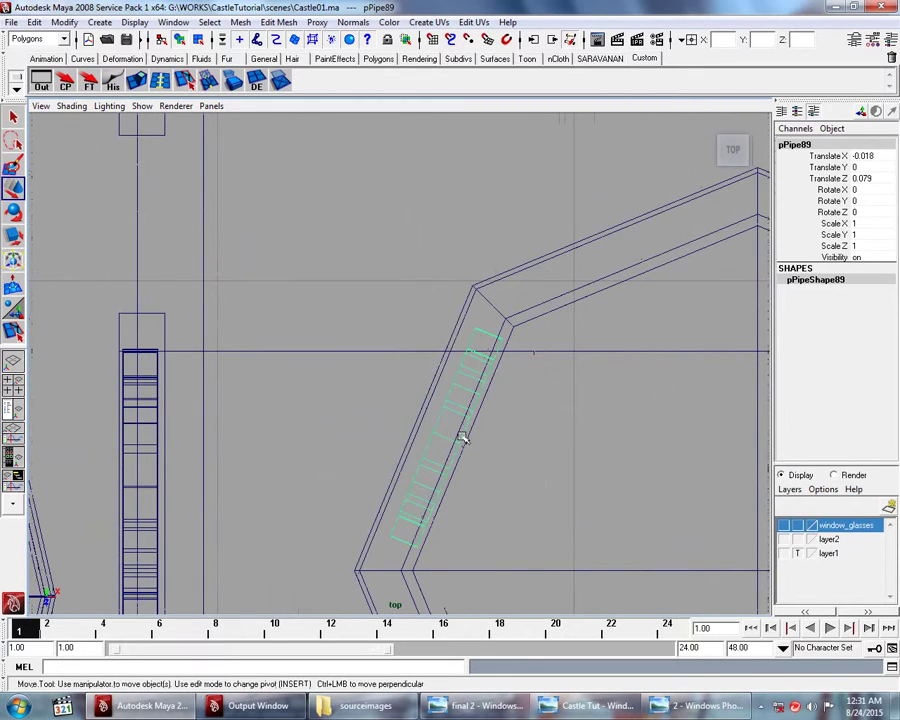
mouse_move(544, 440)
alt+middle_down()
mouse_move(519, 408)
mouse_move(430, 353)
alt+middle_up()
Step: Nudge pPipe89 snug against the octagon face, to Translate X -0.029, Z 0.082
key(w)
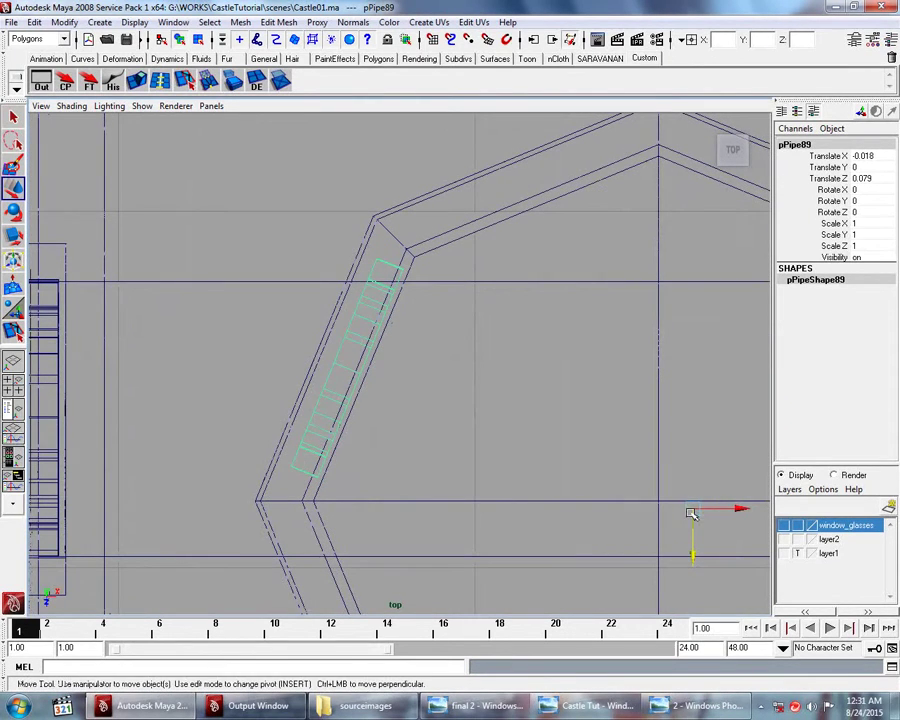
drag(694, 512, 696, 516)
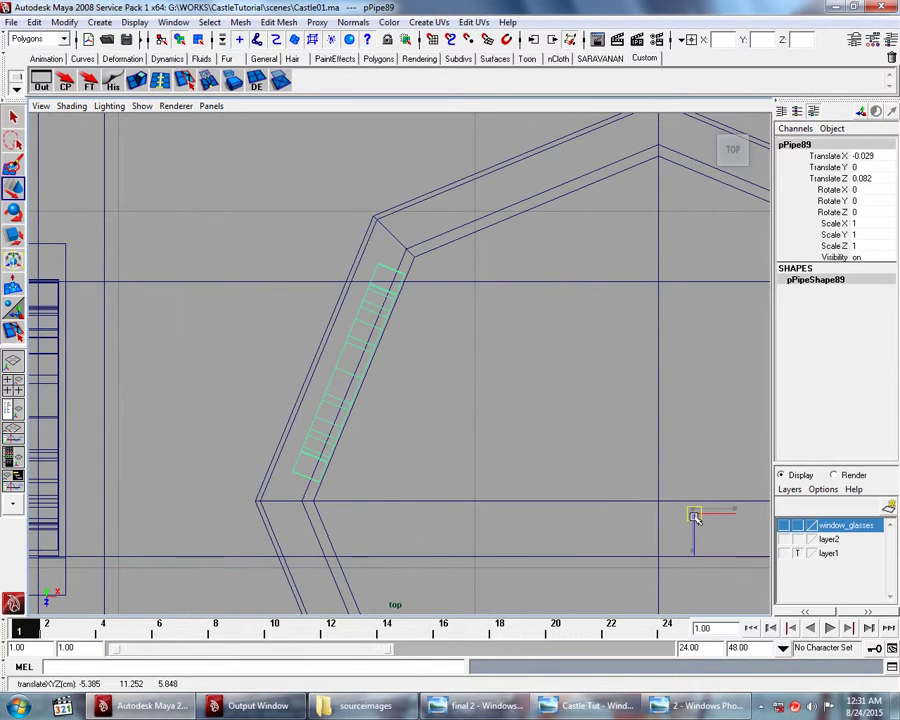
scroll(652, 476, down, 5)
alt+middle_drag(652, 476, 645, 477)
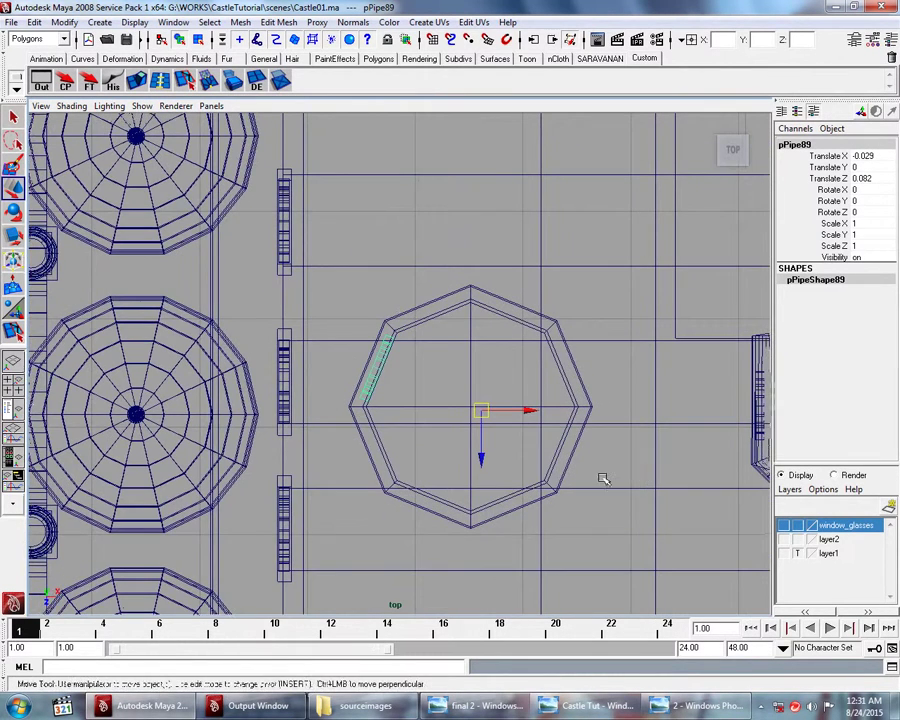
scroll(556, 470, up, 3)
drag(503, 424, 508, 427)
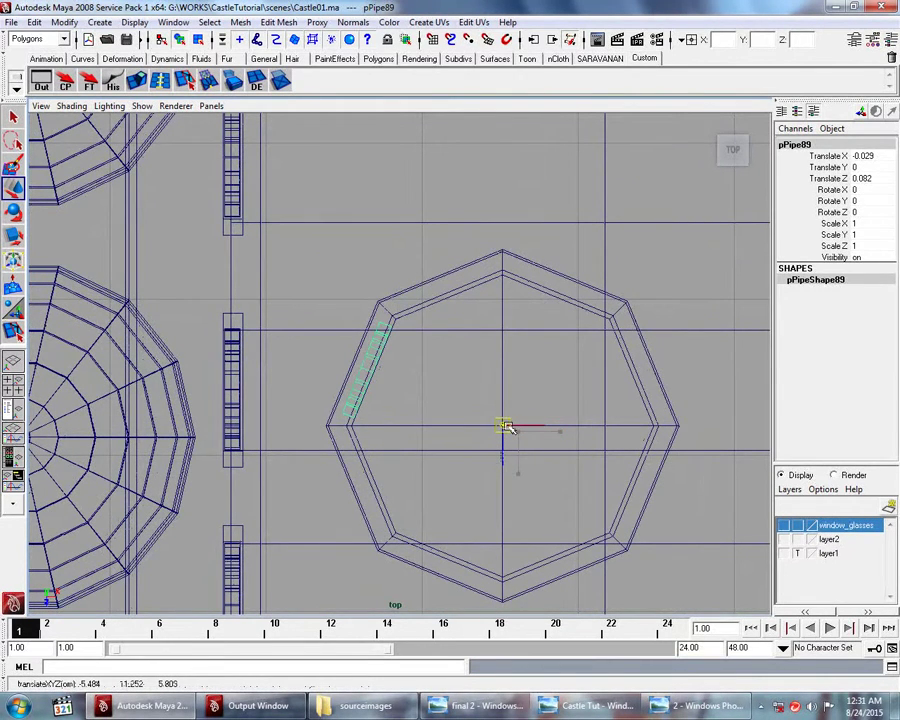
click(34, 22)
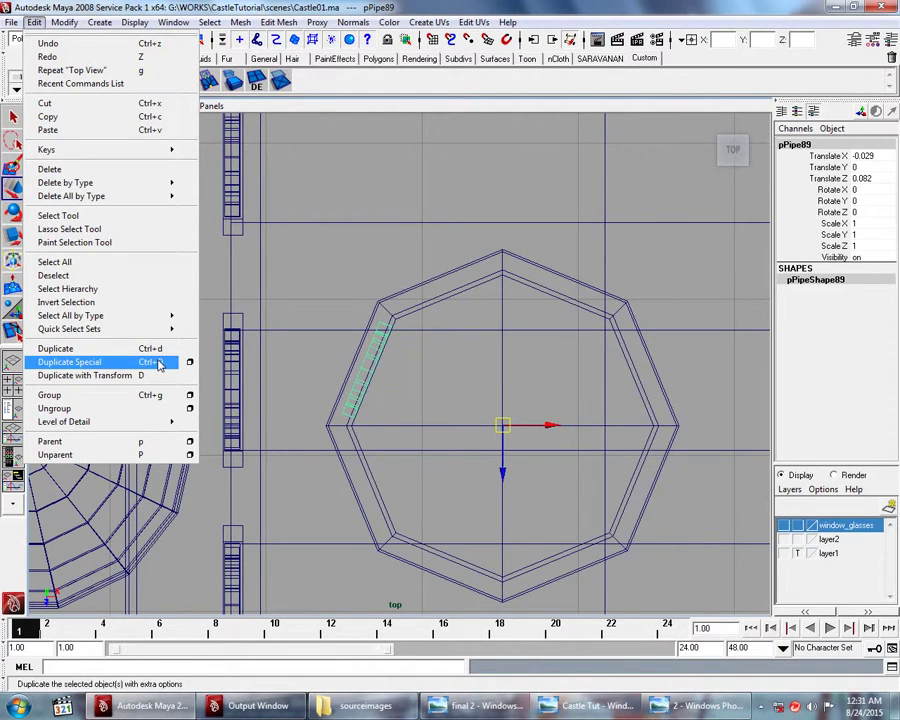
Step: Duplicate Special window copies pPipe90–pPipe96 around the octagon, viewed shaded in perspective
click(157, 365)
key(space)
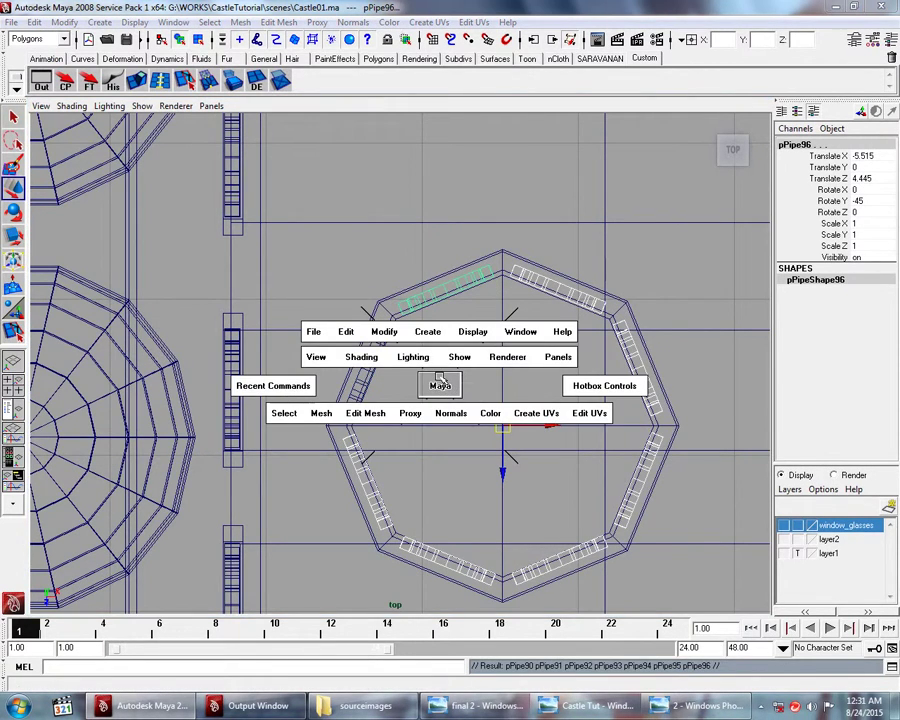
click(440, 378)
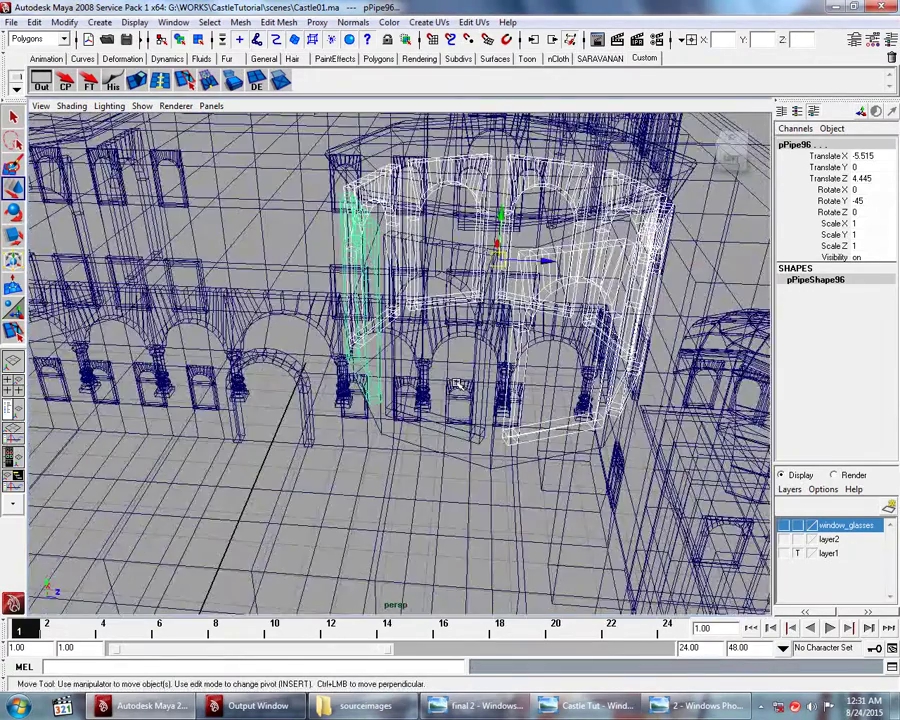
key(5)
alt+drag(458, 382, 430, 350)
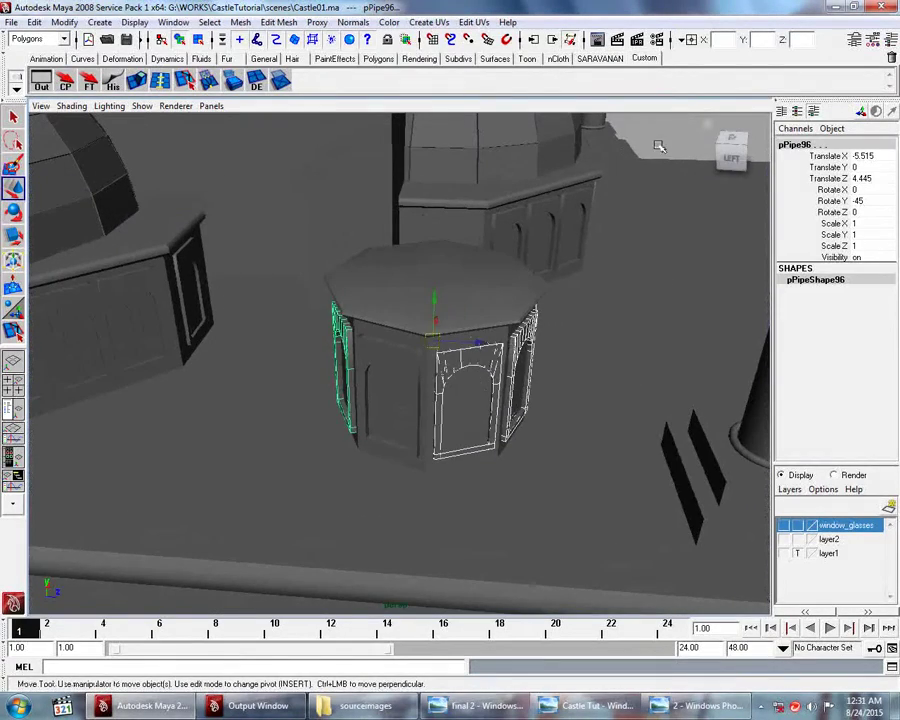
click(546, 287)
mouse_move(546, 287)
alt+mouse_down()
mouse_move(538, 327)
mouse_move(546, 187)
mouse_move(462, 502)
alt+mouse_up()
Step: Duplicate a small dome and move the copy onto the octagonal tower's roof
click(458, 486)
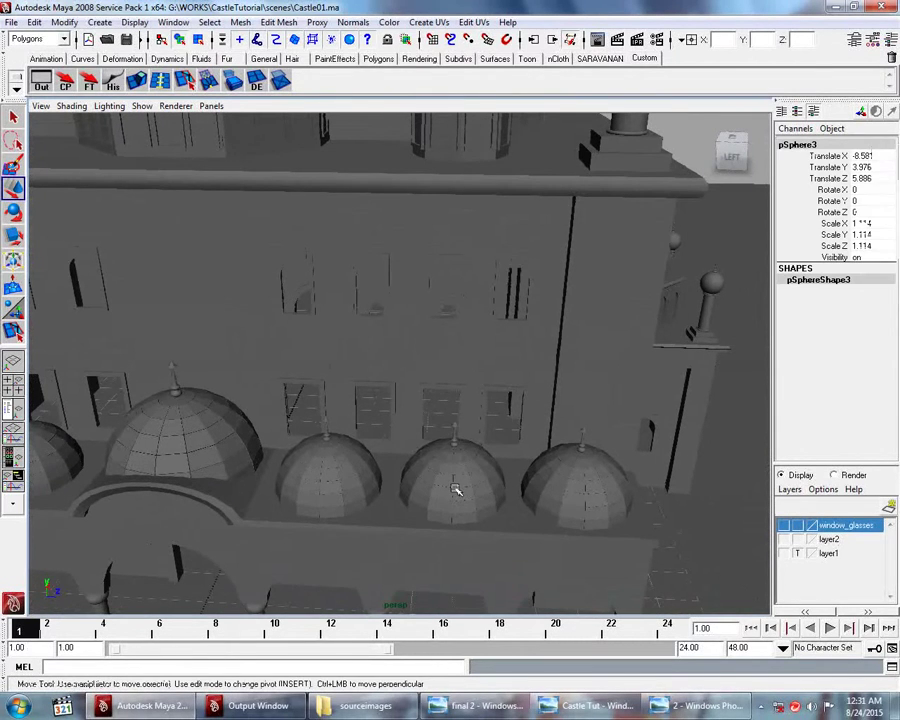
click(458, 486)
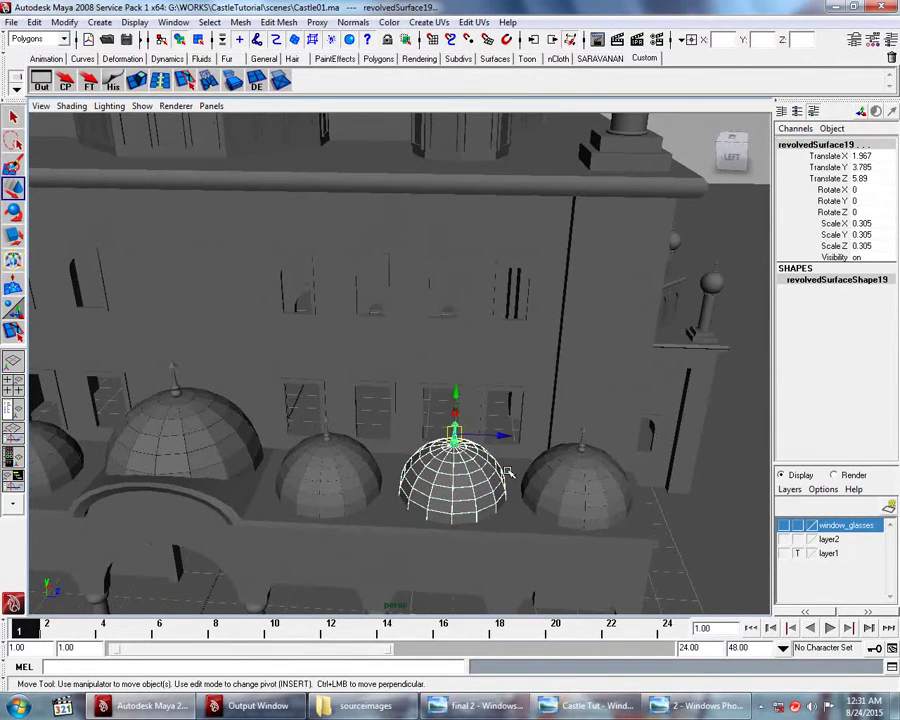
key(ctrl+d)
mouse_move(455, 405)
mouse_down()
mouse_move(546, 316)
mouse_move(260, 345)
mouse_move(240, 330)
mouse_move(220, 360)
mouse_up()
mouse_move(118, 540)
mouse_down()
mouse_move(268, 400)
mouse_move(320, 497)
mouse_move(352, 466)
mouse_up()
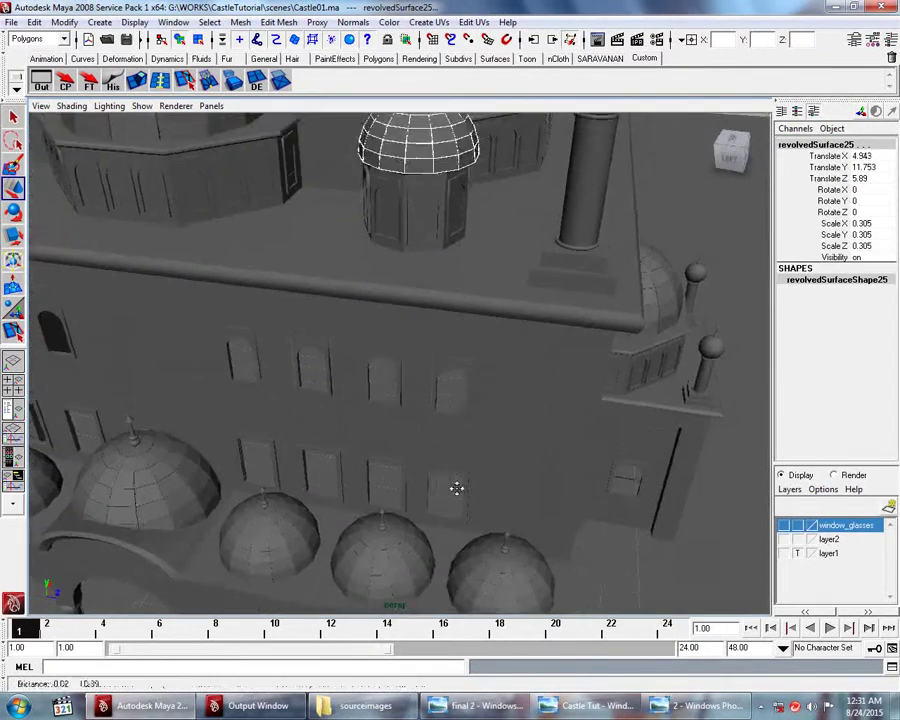
Step: Scale the copied dome pSphere9 down uniformly to 0.979 to fit the tower rim
alt+drag(458, 486, 456, 561)
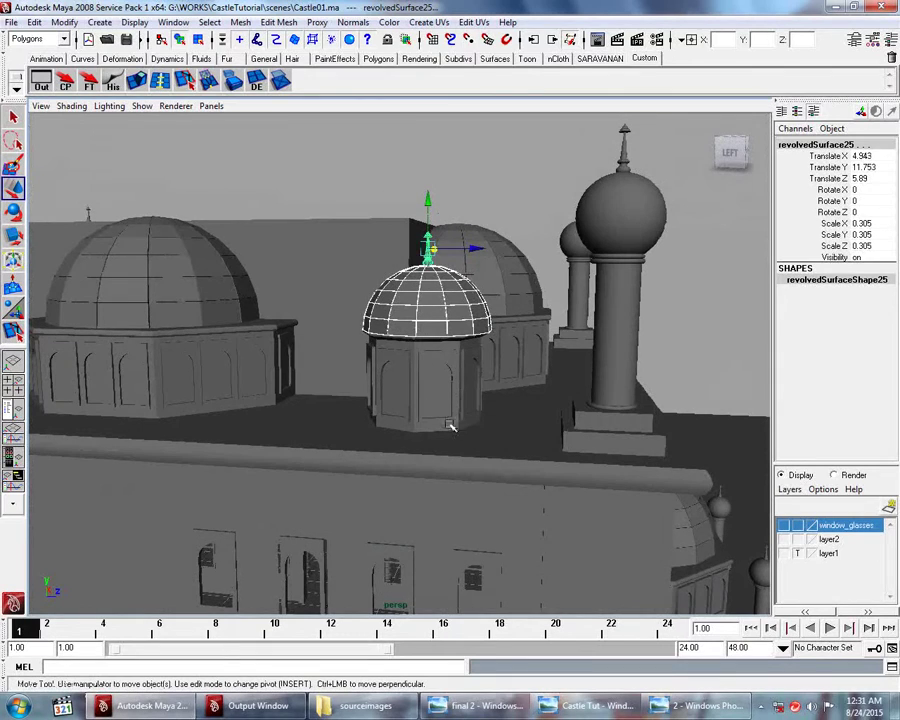
click(445, 304)
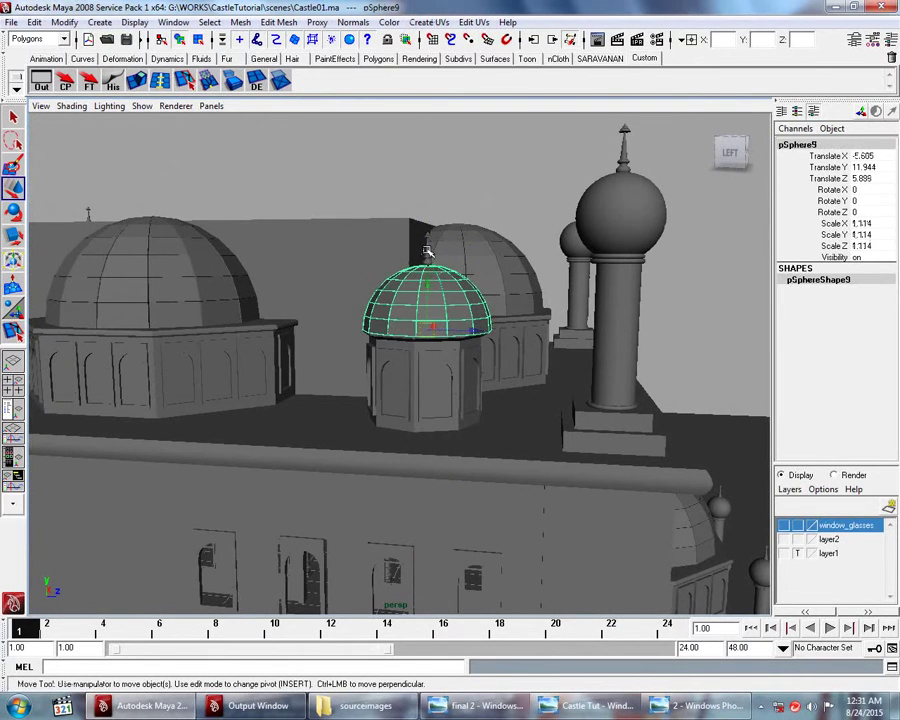
click(427, 250)
click(444, 299)
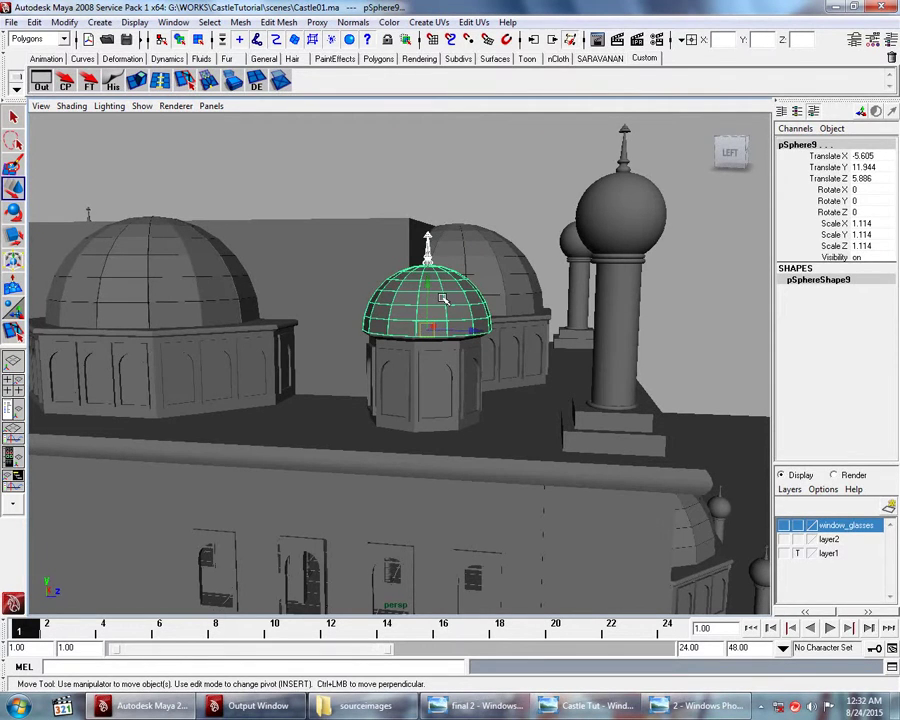
click(444, 298)
click(461, 326)
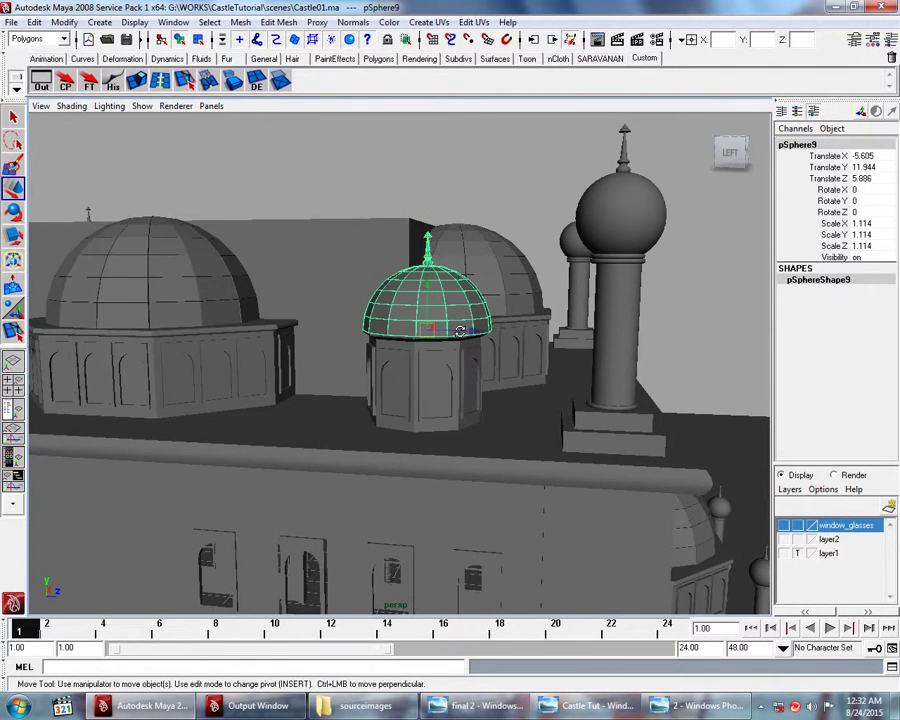
alt+drag(461, 326, 453, 350)
alt+right_drag(453, 350, 430, 395)
key(r)
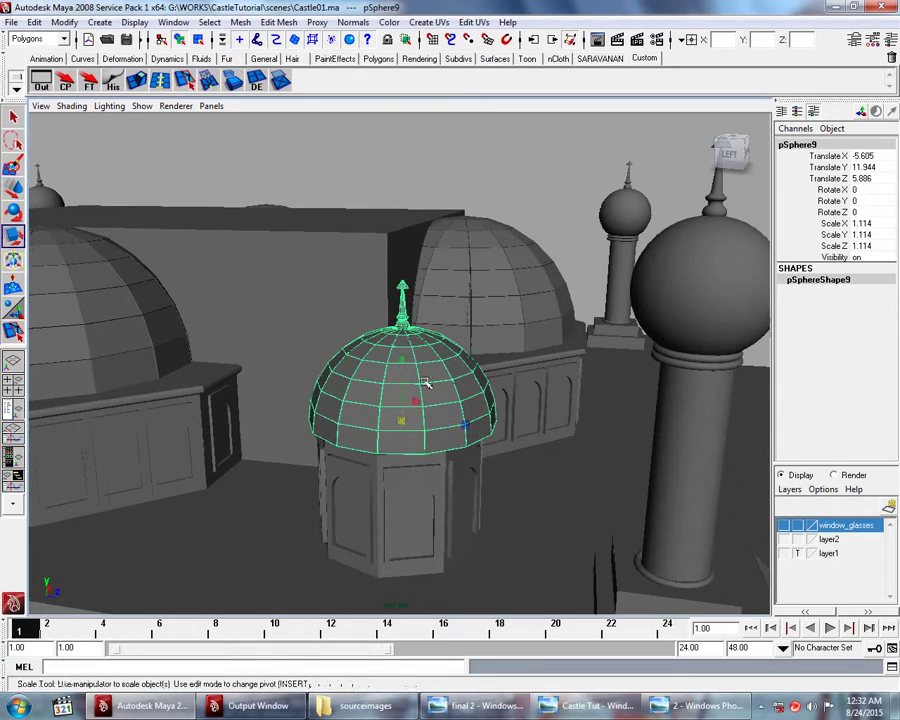
drag(403, 427, 372, 441)
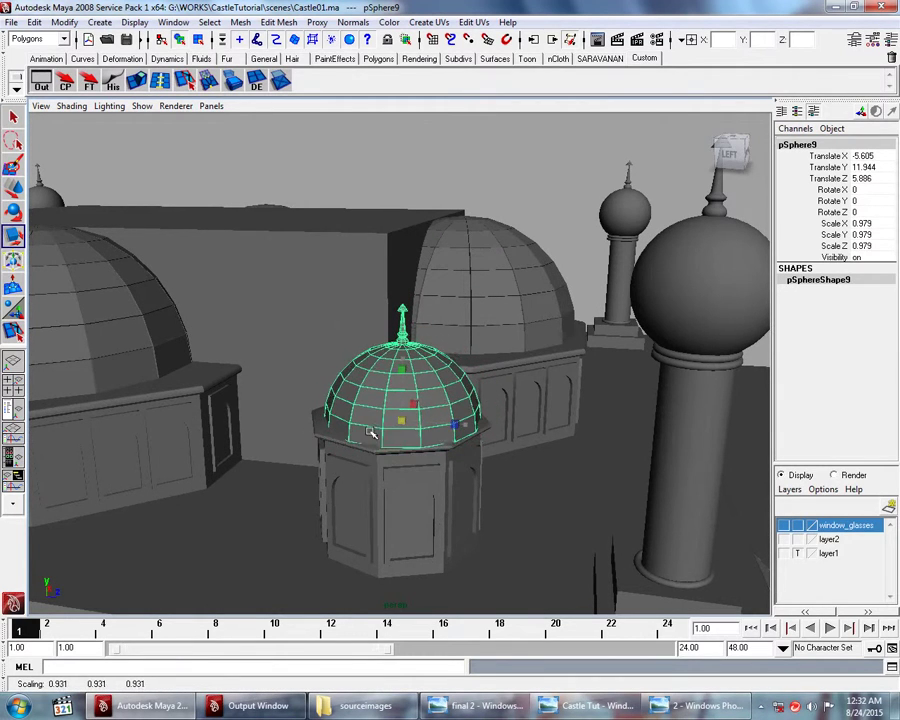